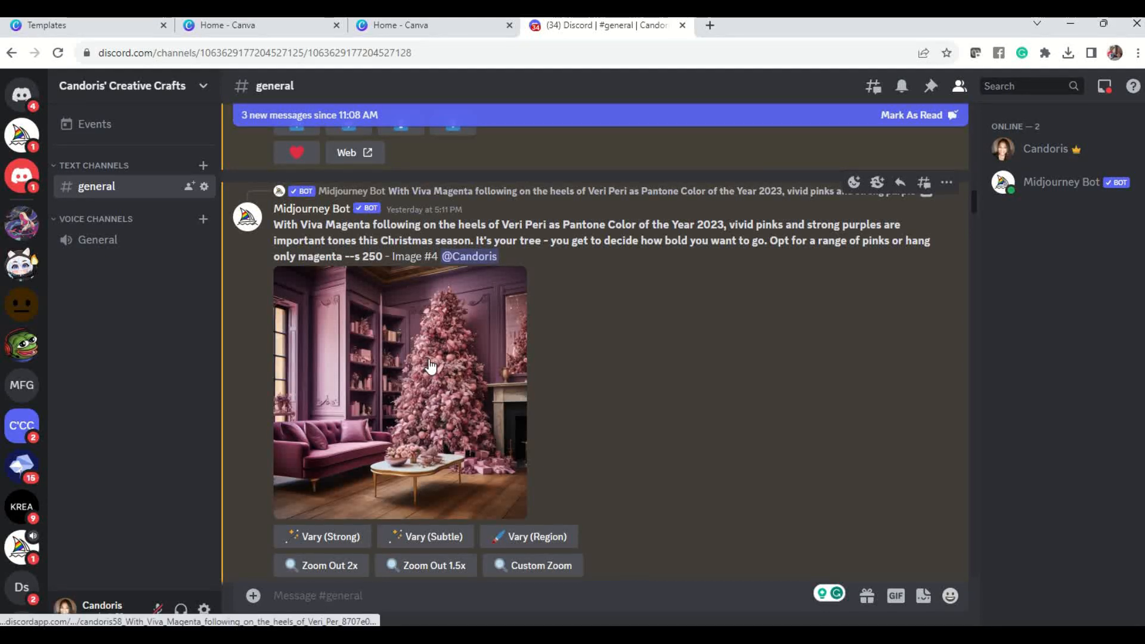
View Image #1 of the Viva Magenta Christmas tree results at full size in the browser and close it again
scroll(430, 366, up, 8)
scroll(435, 371, up, 15)
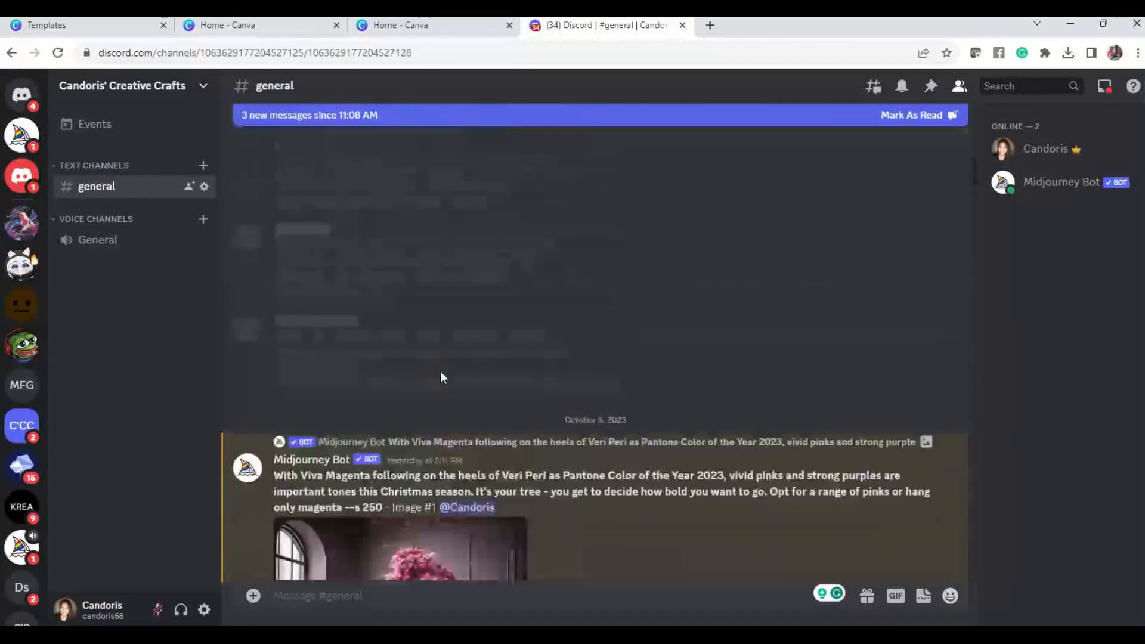
scroll(431, 366, down, 4)
click(470, 350)
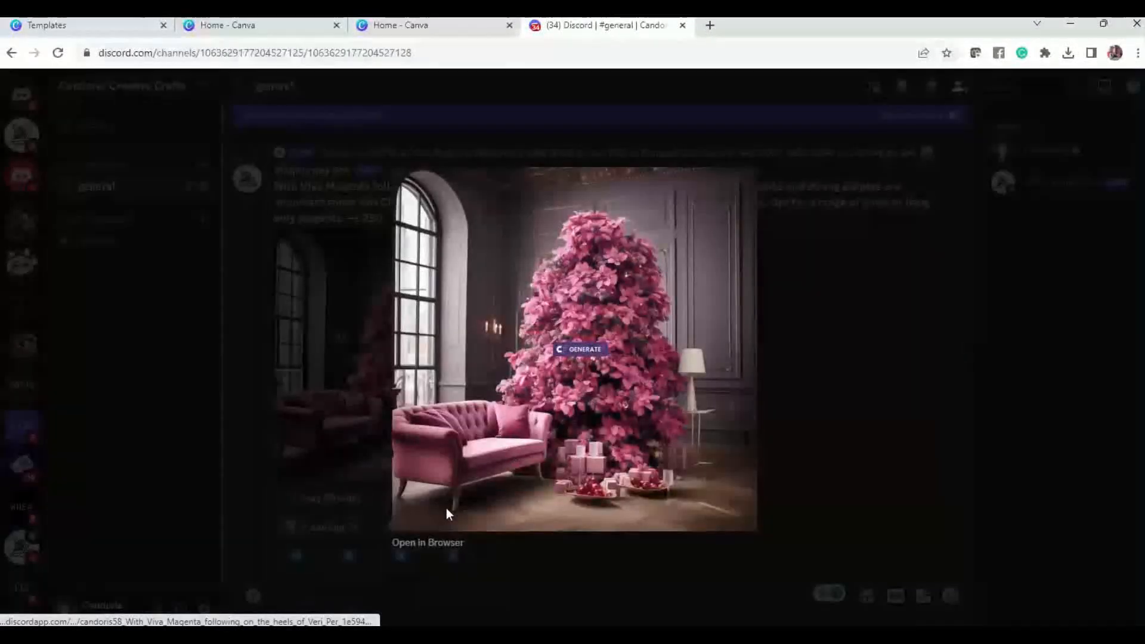
click(432, 544)
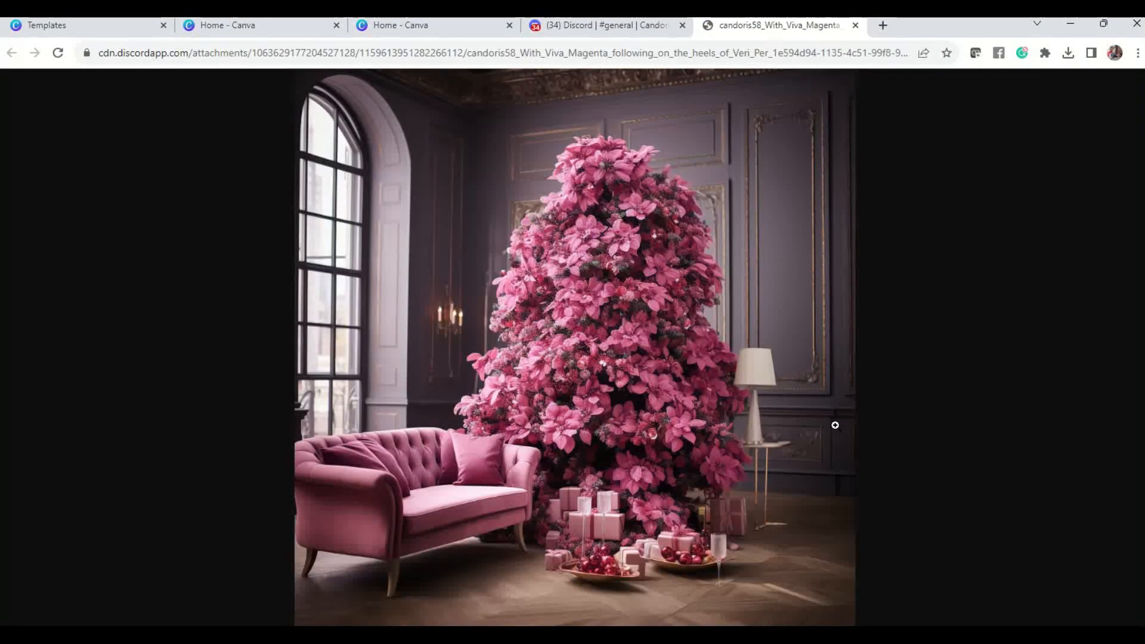
click(855, 25)
click(769, 287)
View Image #2 of the Viva Magenta tree results at full size in the browser, then return to the channel
scroll(411, 381, down, 3)
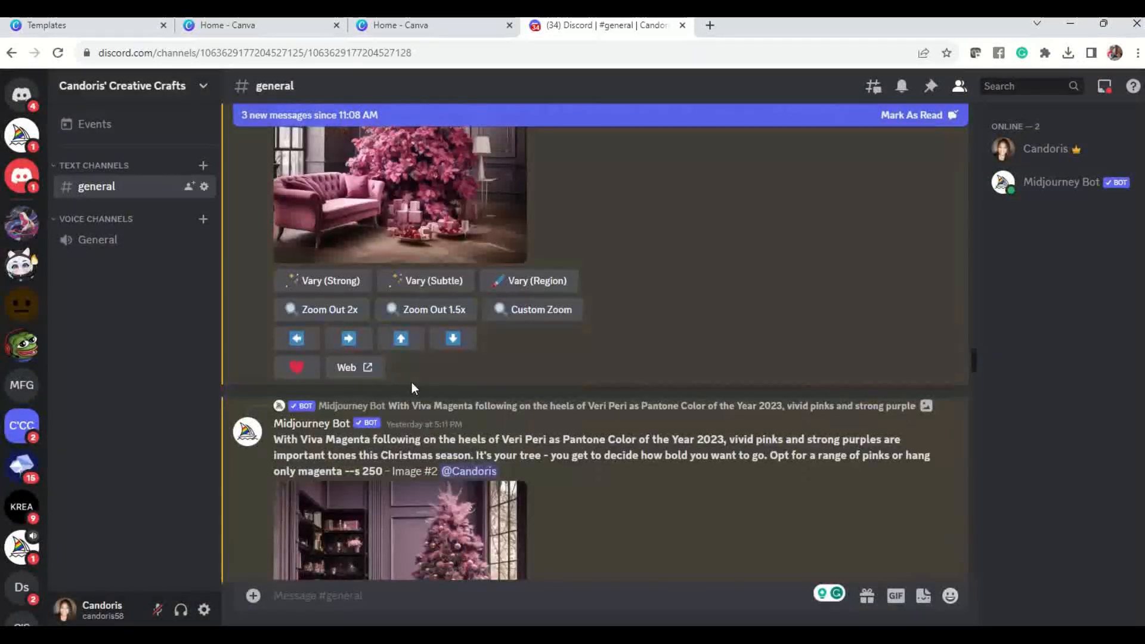
scroll(411, 381, down, 3)
click(411, 381)
click(405, 543)
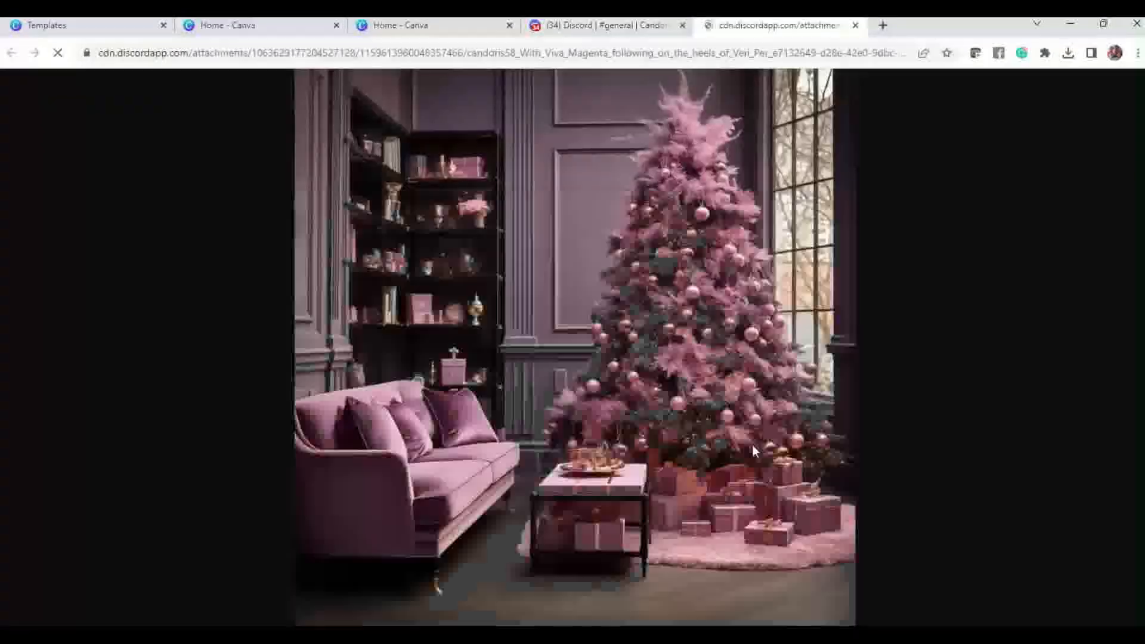
click(855, 26)
click(777, 301)
View Image #3, the tree beside an armchair and fireplace, at full size in the browser and close it
scroll(501, 338, down, 6)
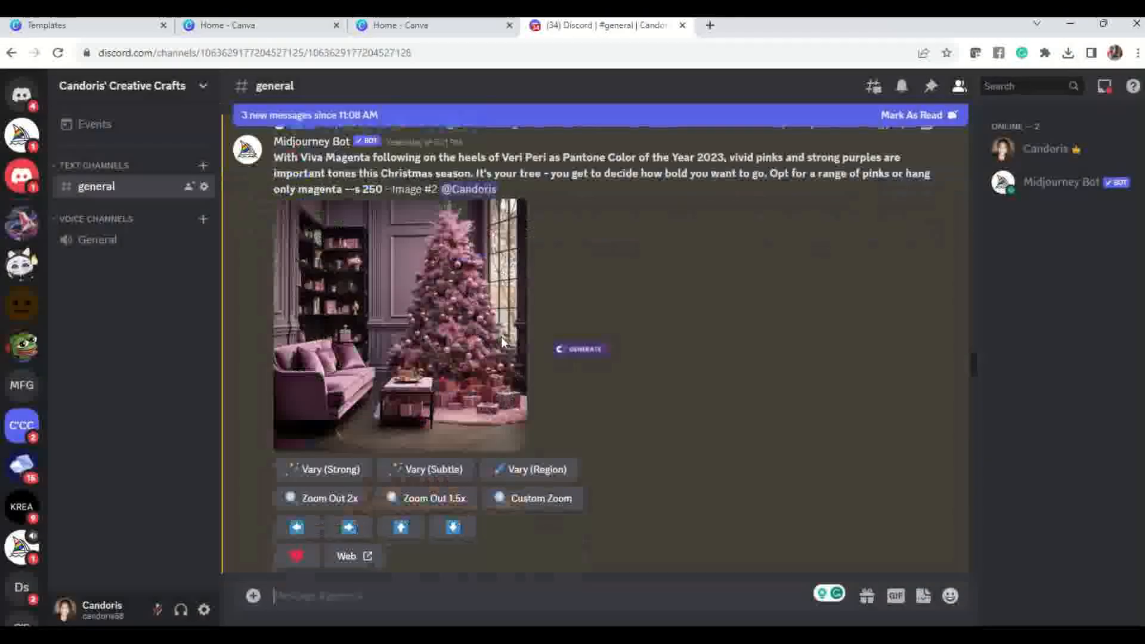
click(501, 339)
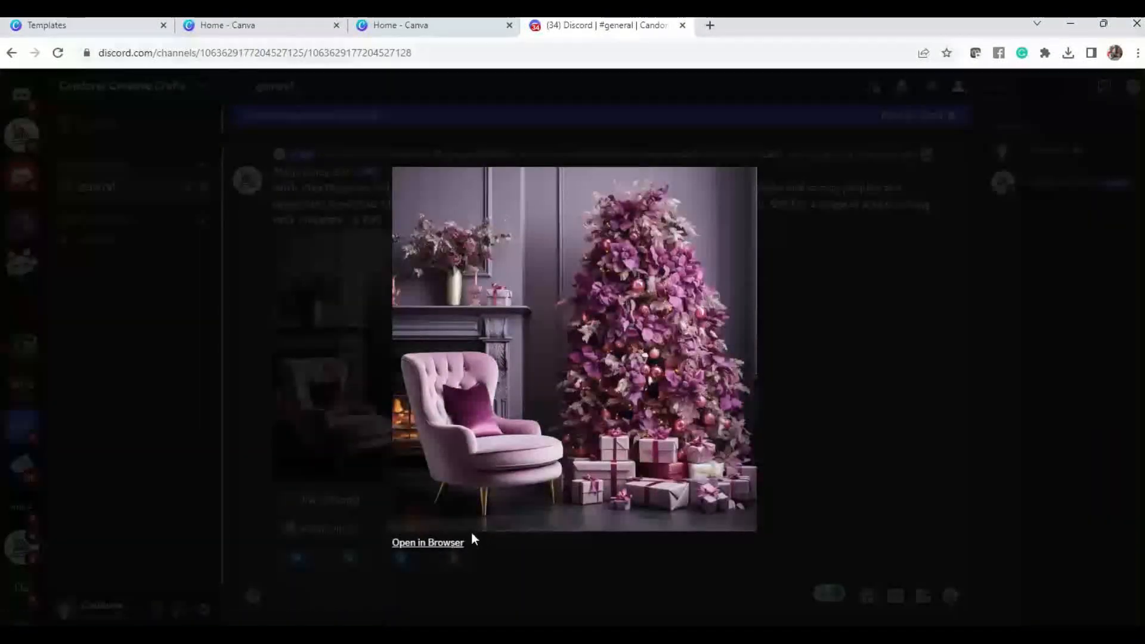
click(471, 538)
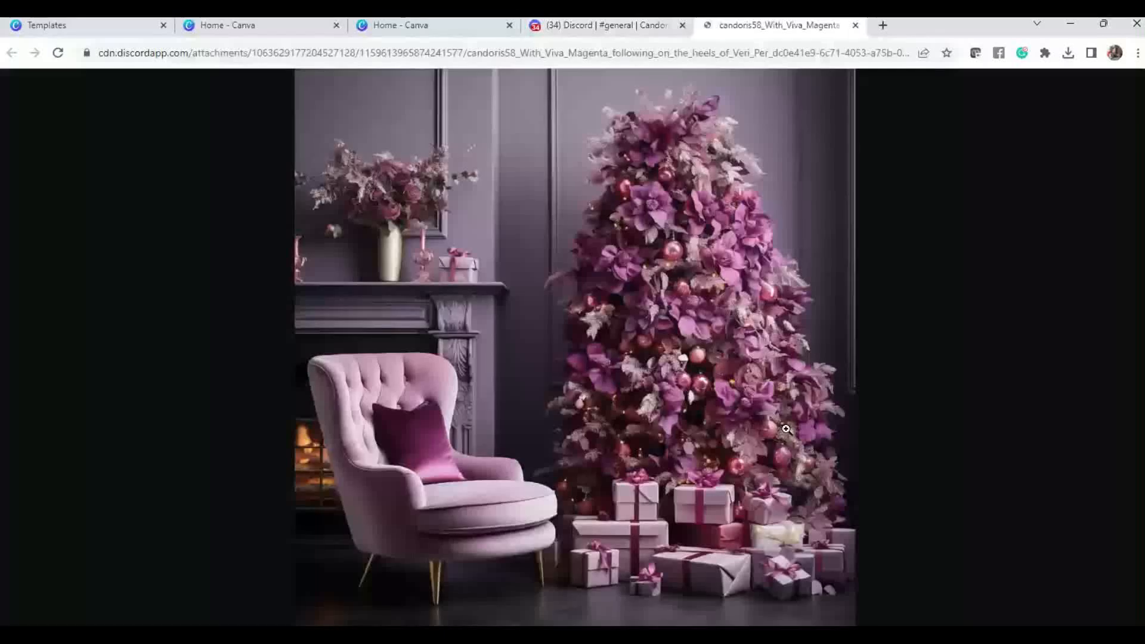
click(855, 26)
click(847, 323)
View Image #4, the tree with the purple sofa and bookshelves, at full size in the browser and close it
scroll(502, 266, down, 5)
scroll(502, 266, down, 4)
click(389, 393)
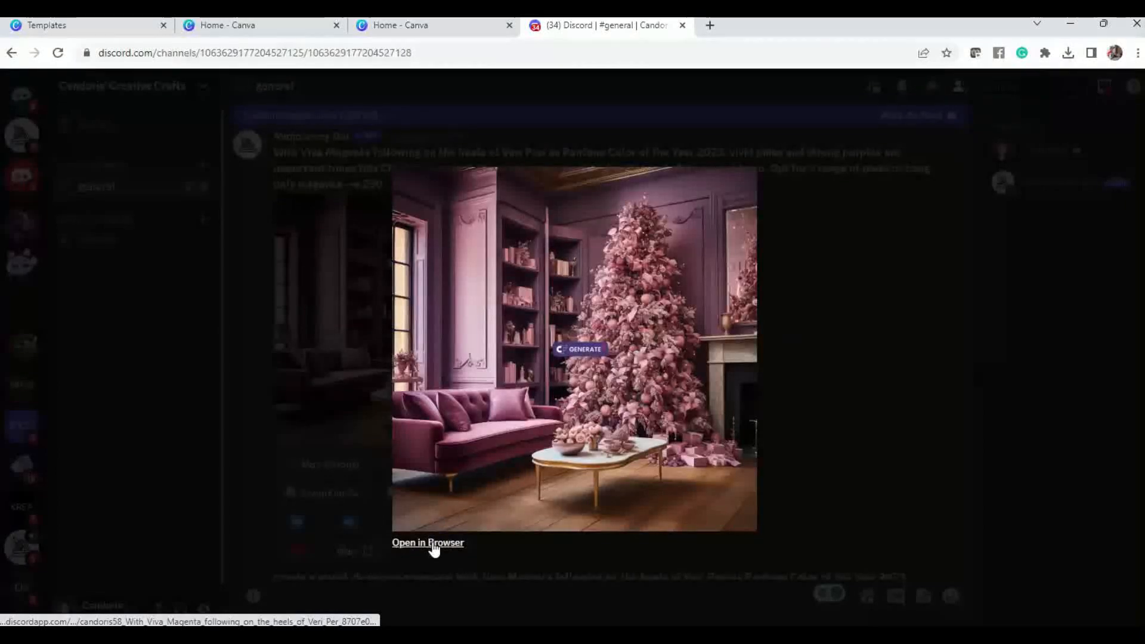
click(433, 544)
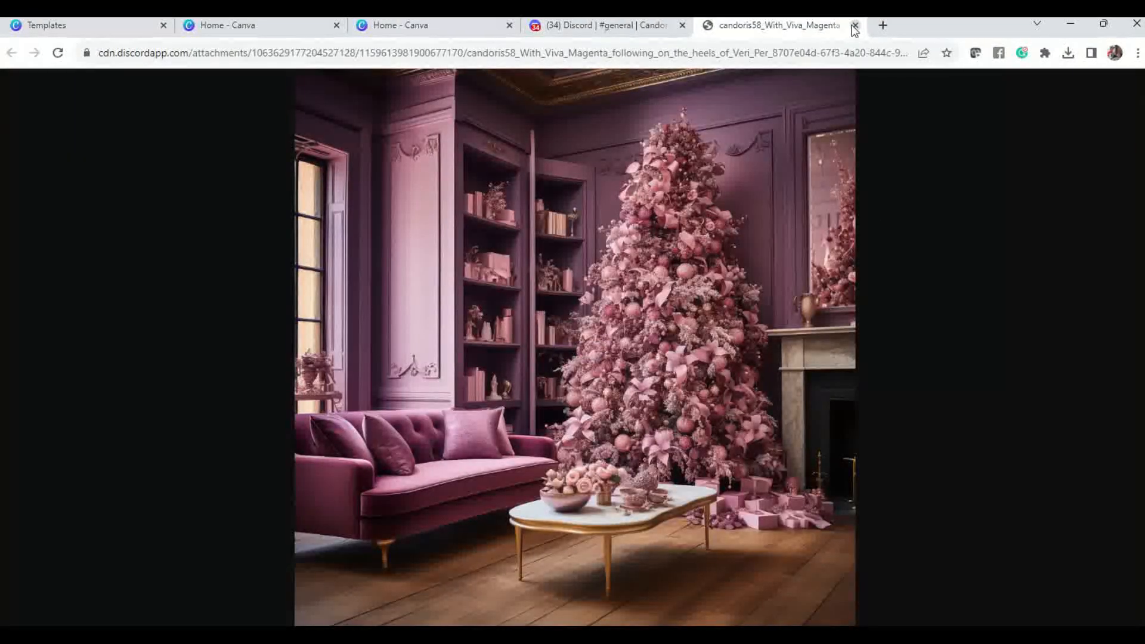
click(854, 25)
key(Escape)
Look through the round Christmas ornament images and their prompts in the channel
scroll(581, 295, down, 6)
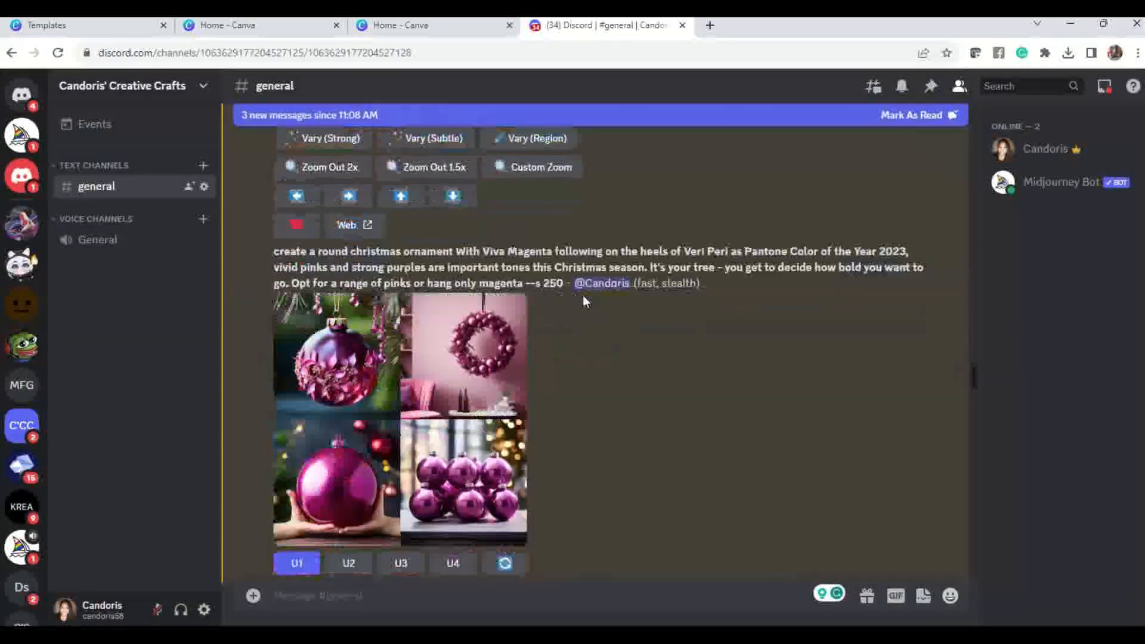
scroll(580, 303, down, 6)
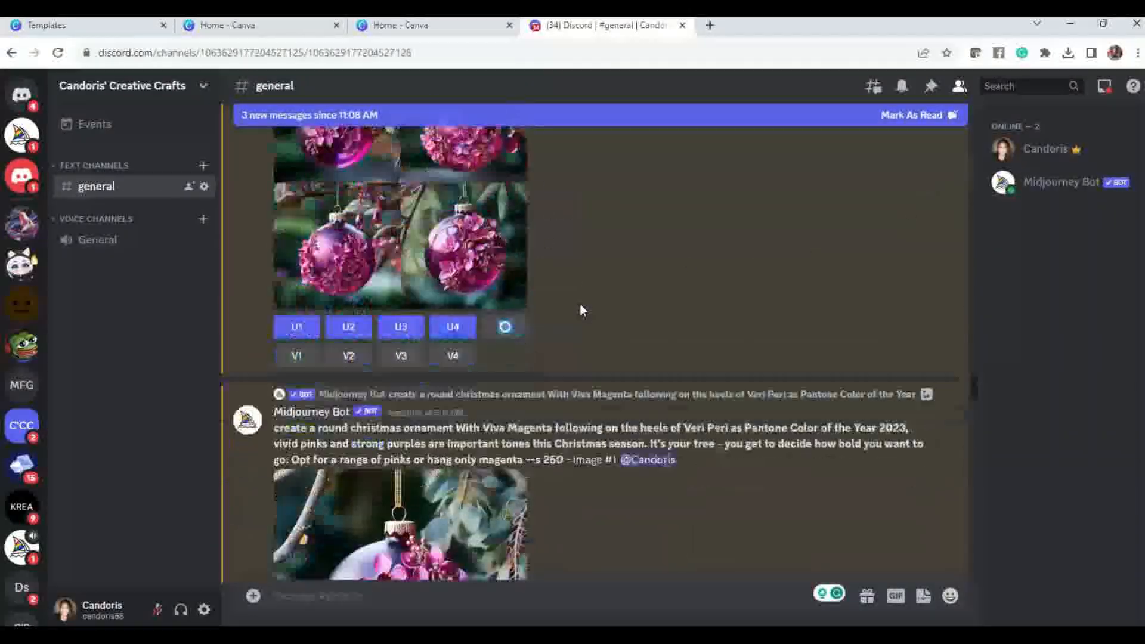
scroll(579, 305, down, 10)
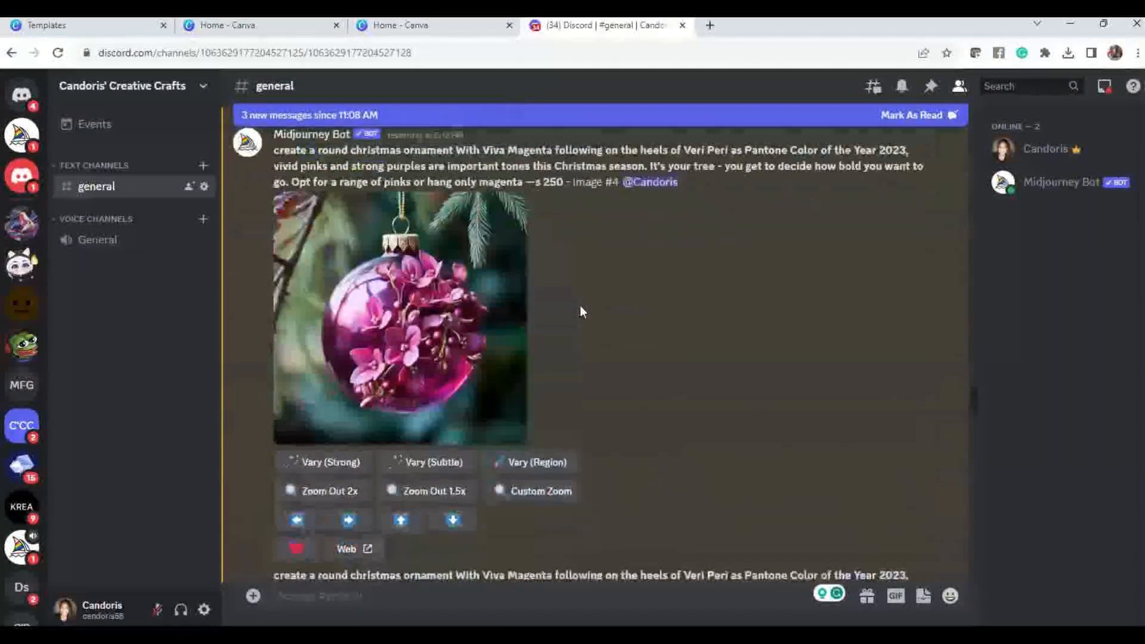
scroll(580, 305, down, 10)
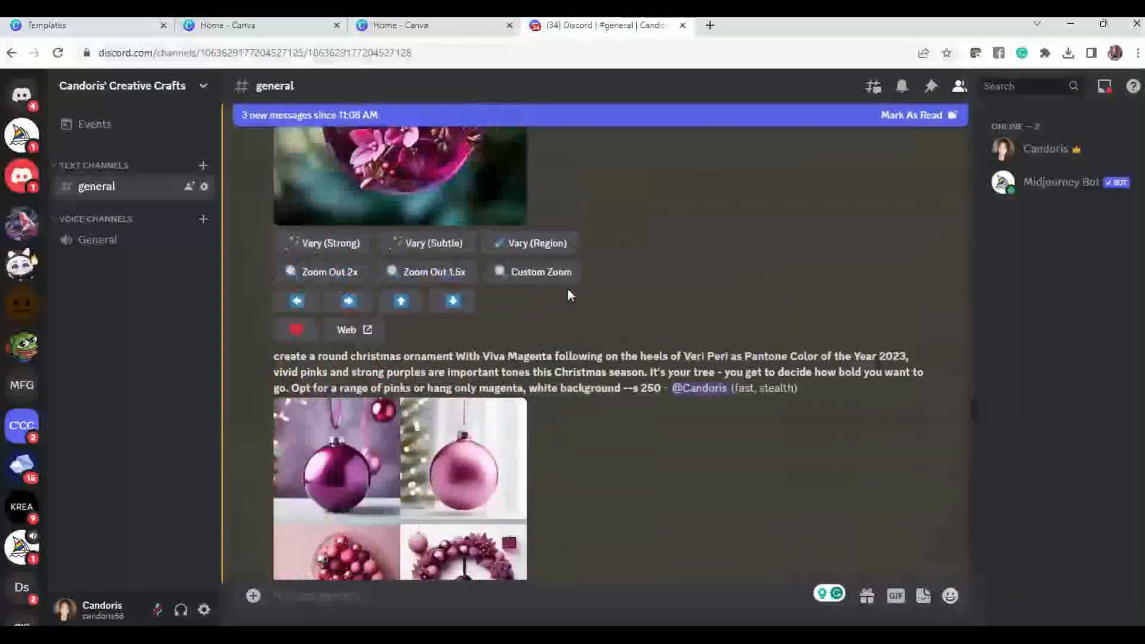
scroll(559, 285, down, 10)
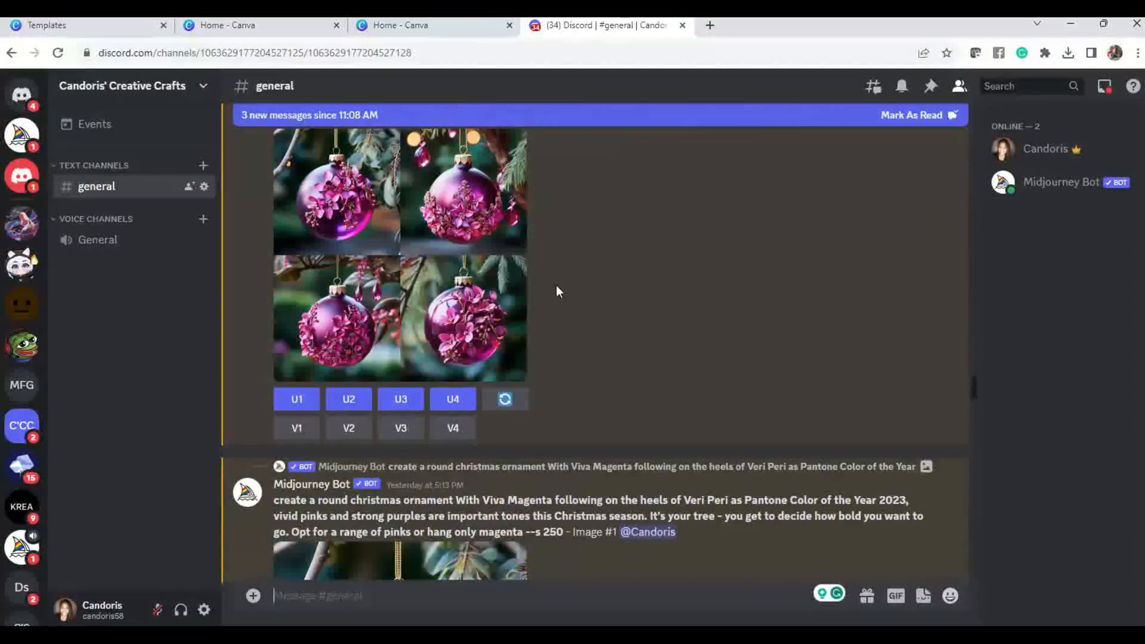
scroll(556, 284, down, 5)
scroll(554, 290, up, 10)
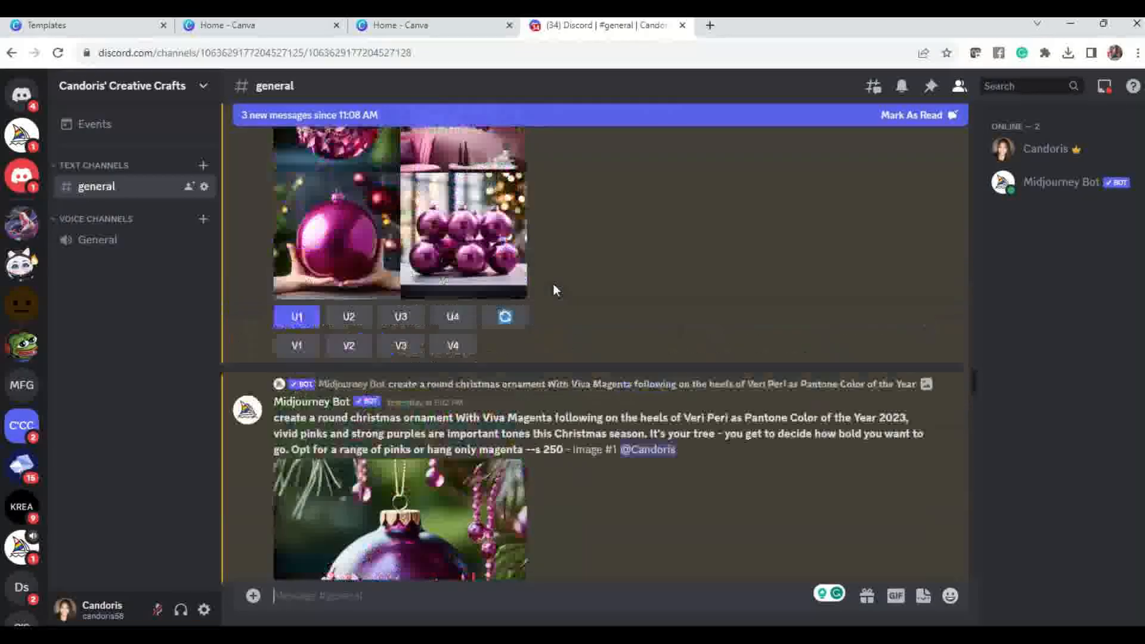
scroll(553, 284, up, 4)
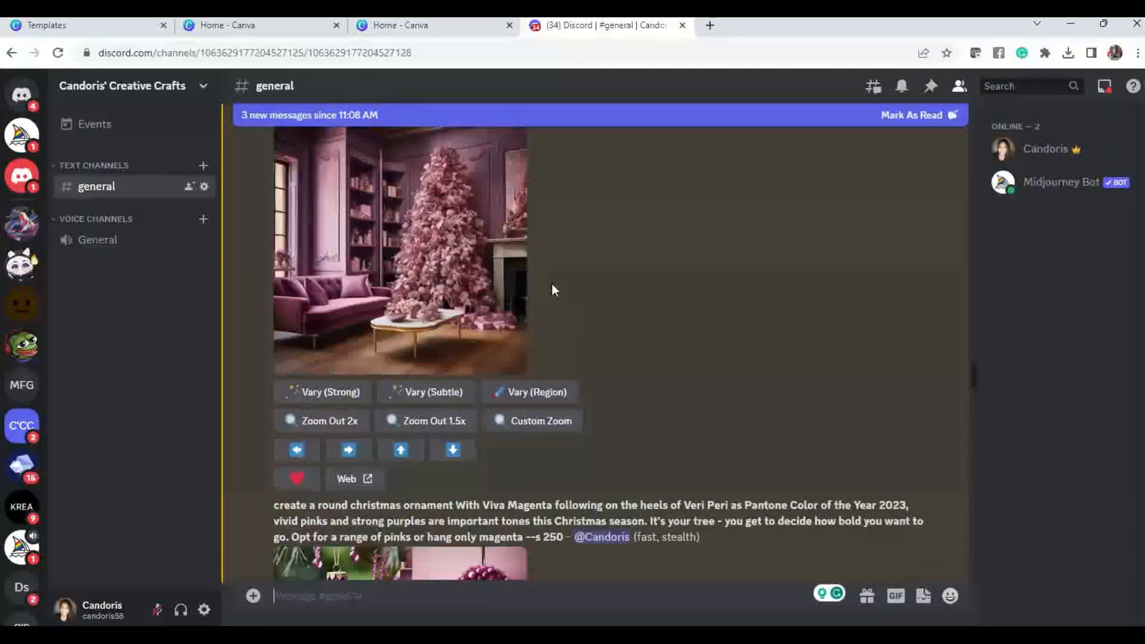
Start a strong variation of tree Image #4 and change "vivid pinks" to "vivid REDs" in the remix prompt
scroll(433, 359, up, 2)
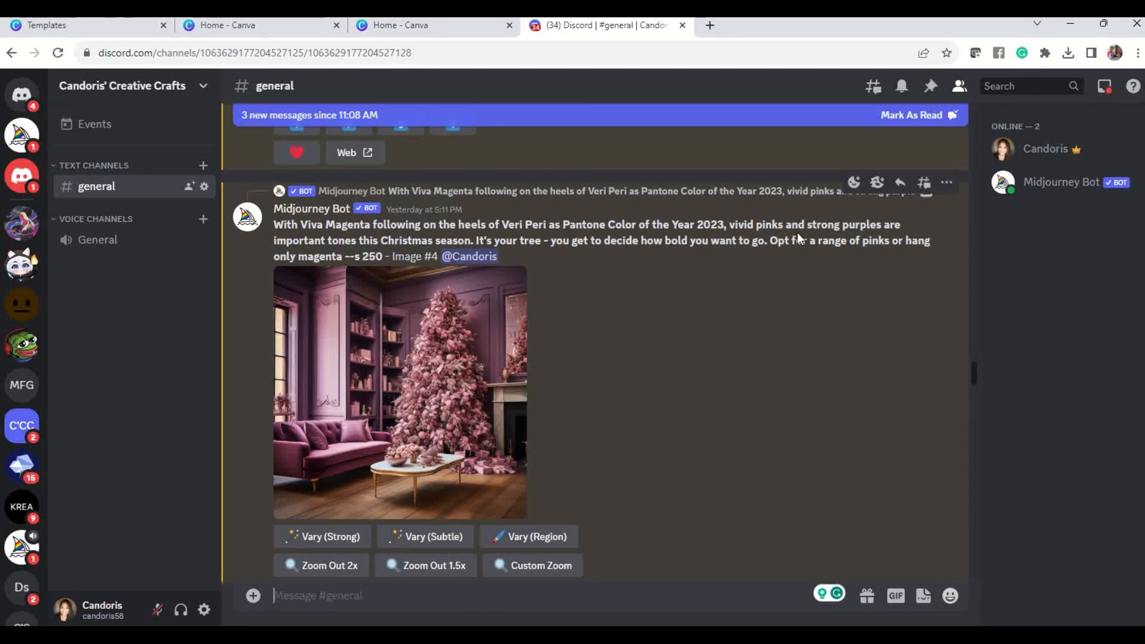
click(338, 537)
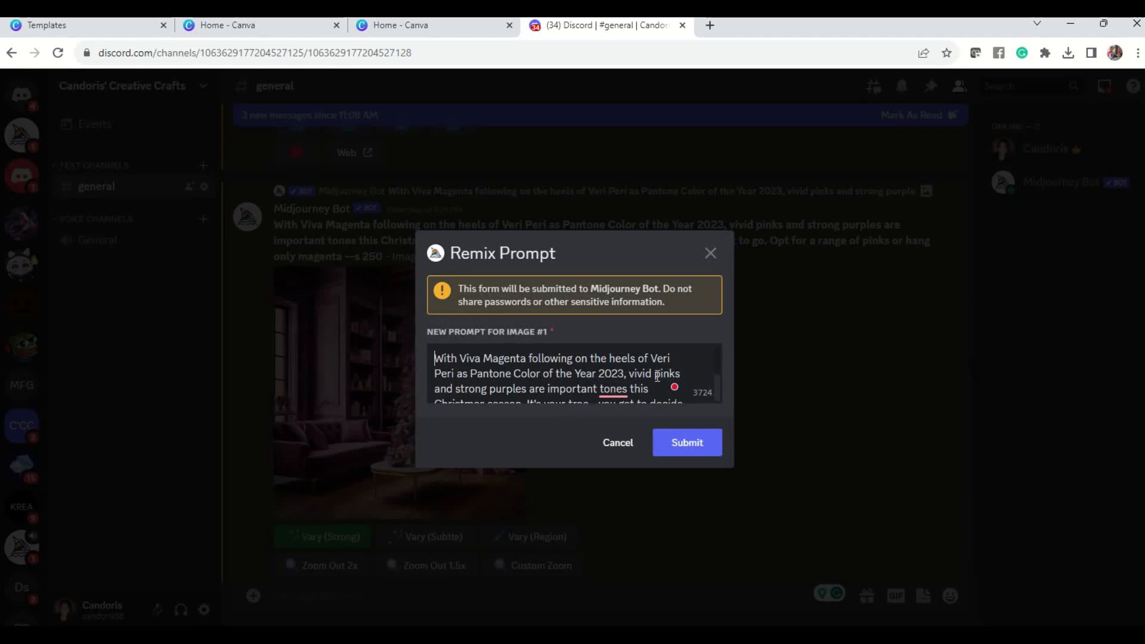
drag(655, 376, 674, 377)
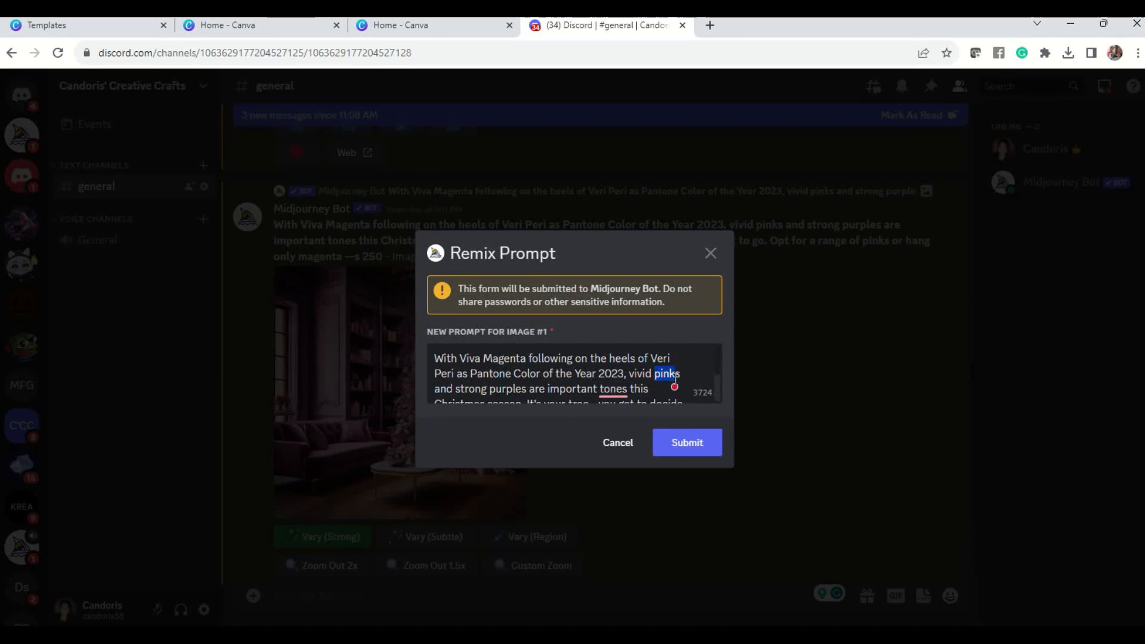
text(RED)
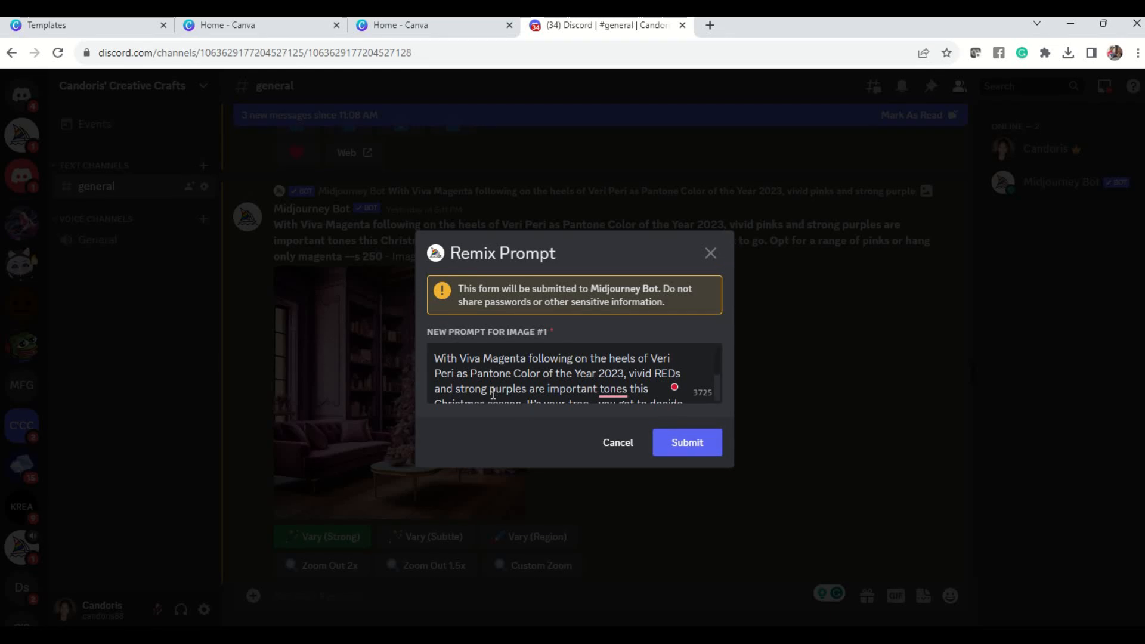
Change "strong purples" to "strong greens" in the remix prompt
drag(488, 391, 505, 400)
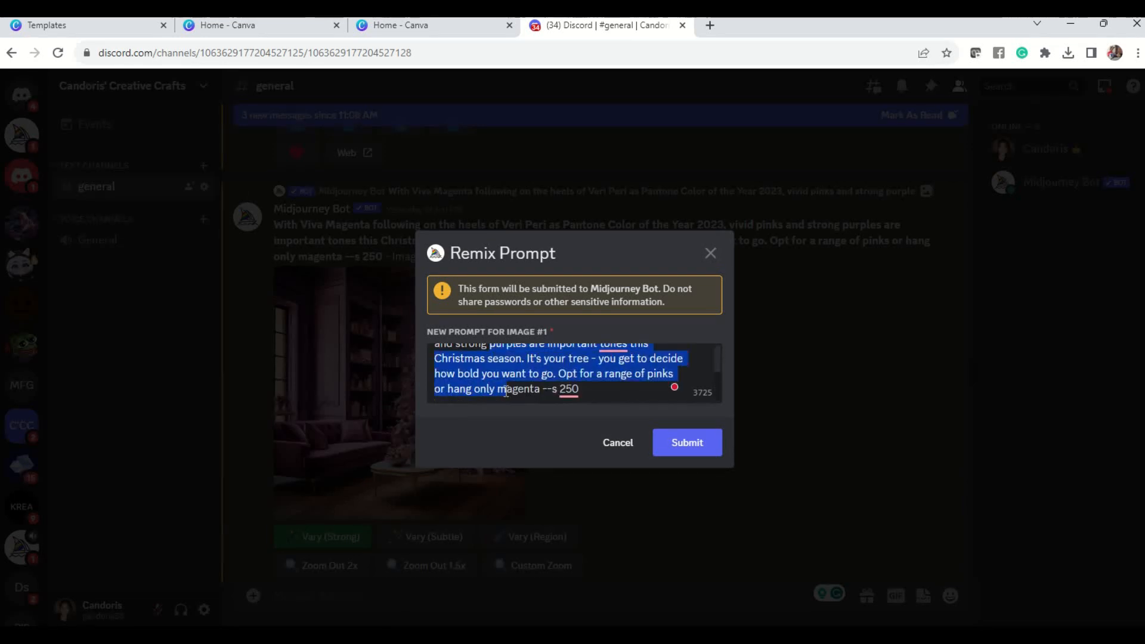
click(503, 375)
scroll(507, 373, up, 3)
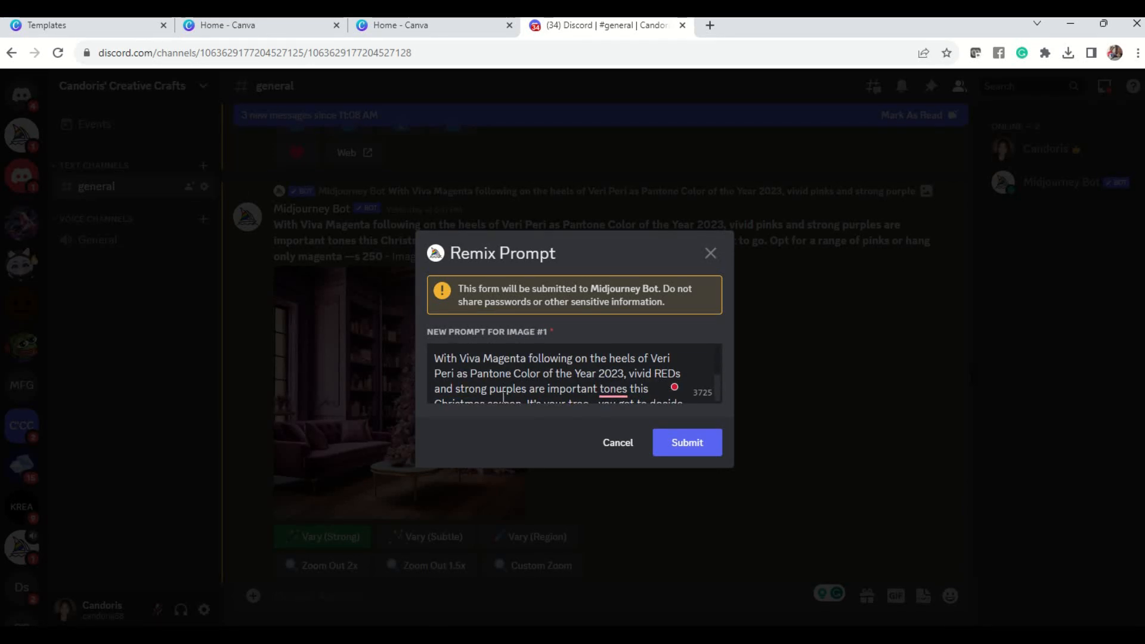
click(523, 389)
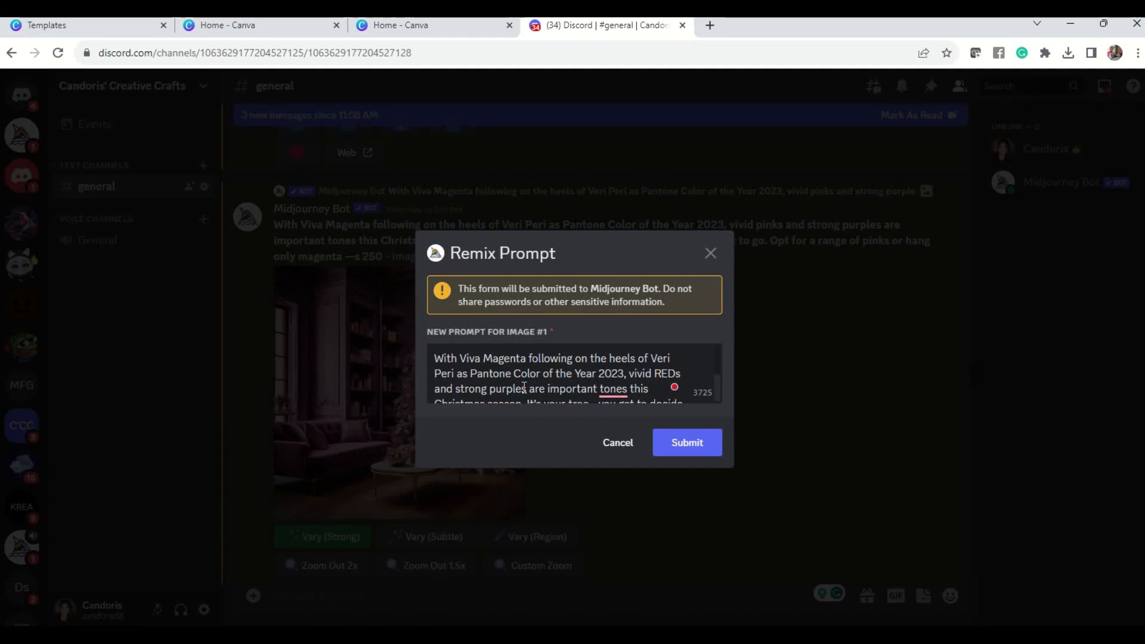
key(BackSpace)
key(BackSpace)
key(BackSpace)
key(BackSpace)
key(BackSpace)
key(BackSpace)
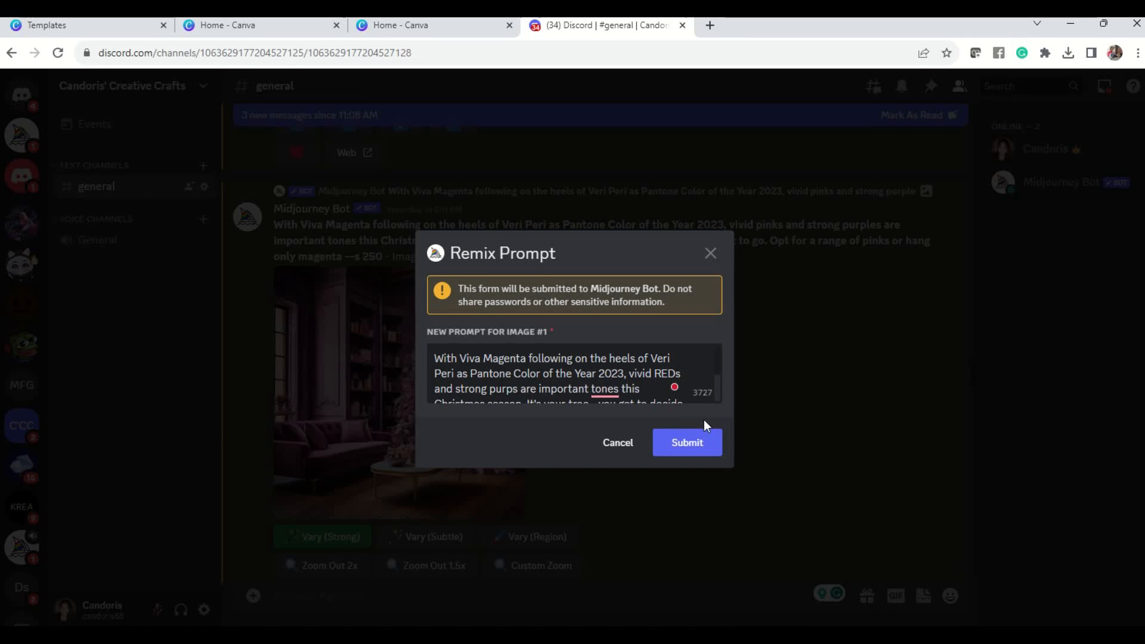
text(gre)
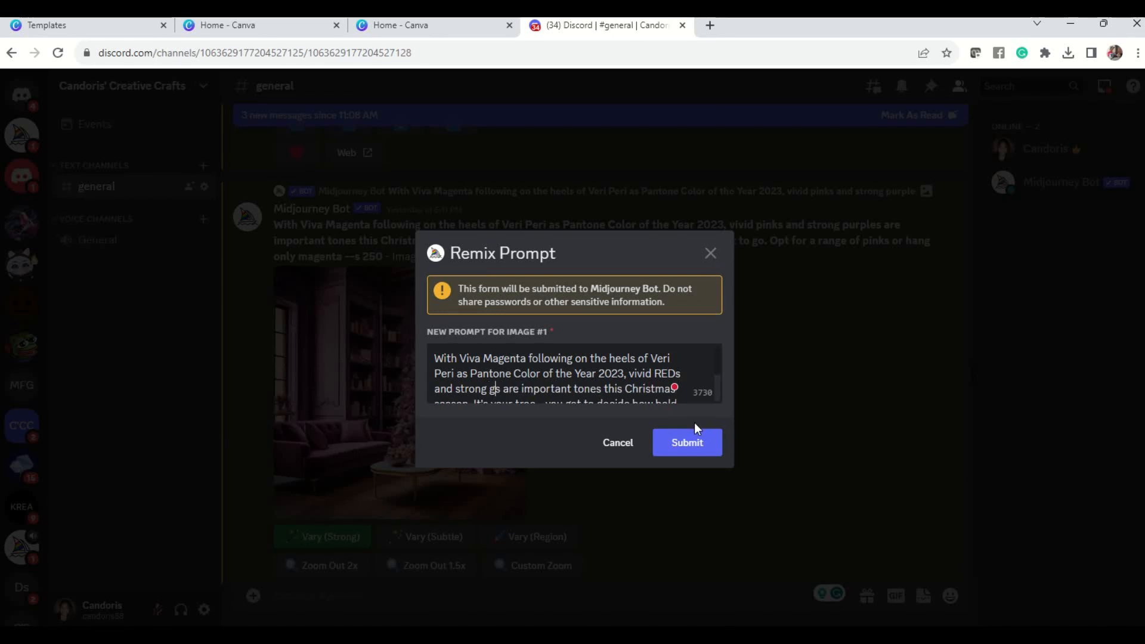
text(n)
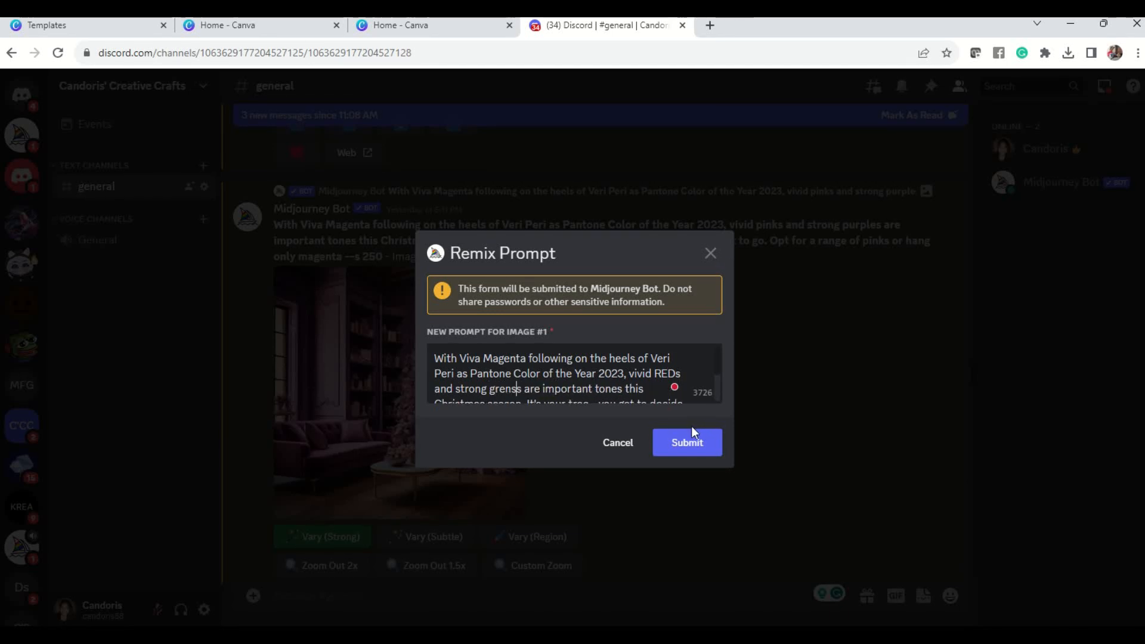
key(BackSpace)
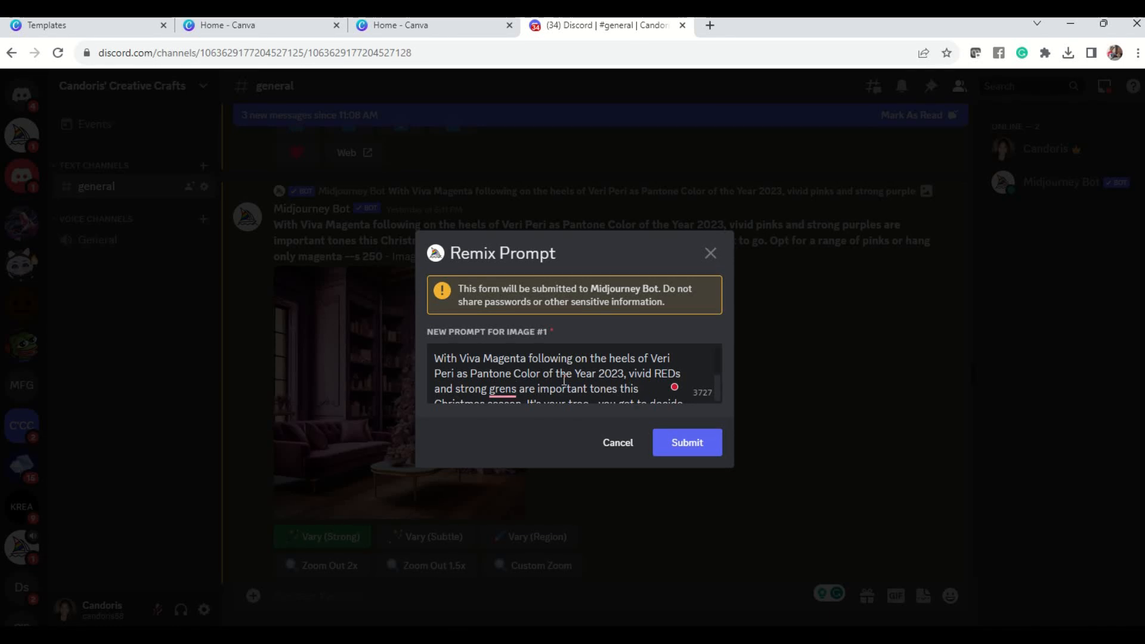
mouse_move(515, 394)
click(508, 429)
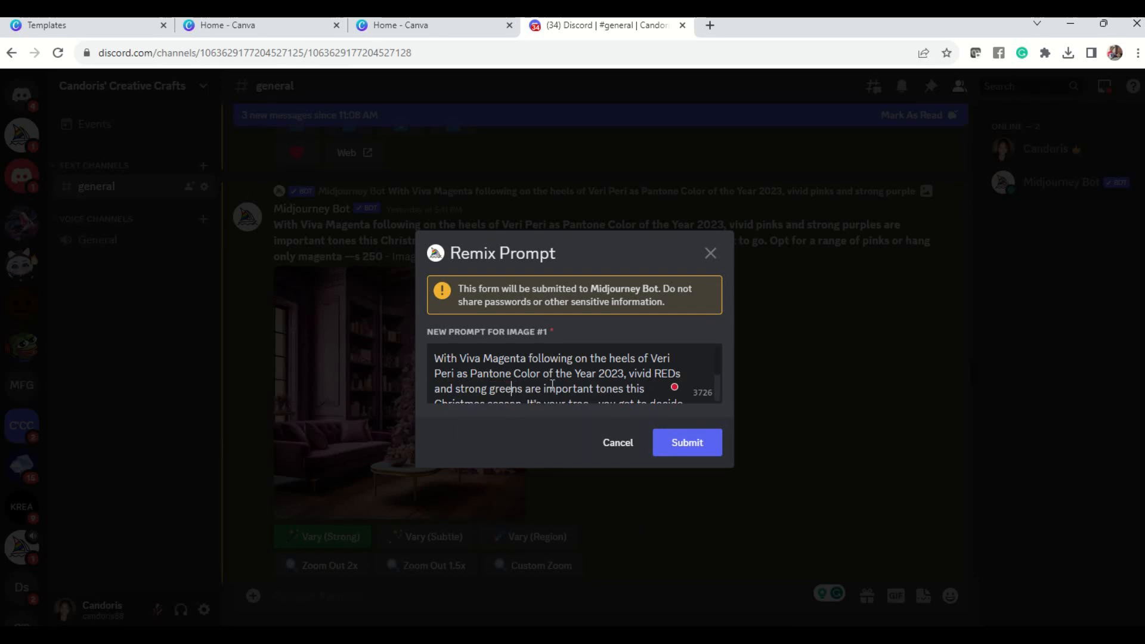
Change "a range of pinks" to "a range of reds" in the remix prompt and submit it
scroll(556, 377, down, 2)
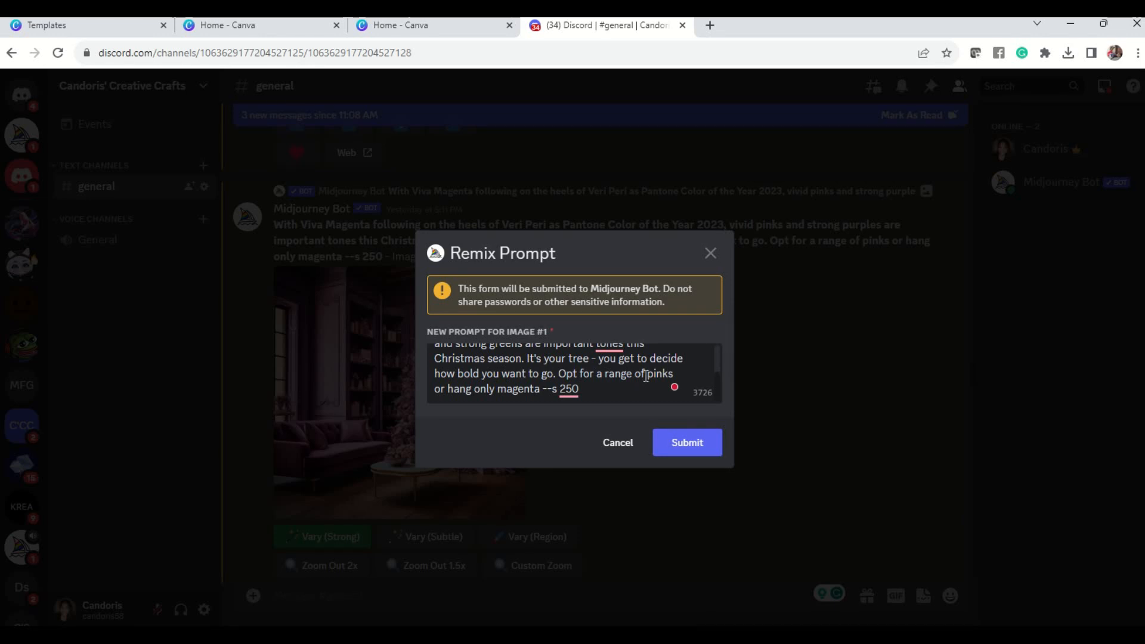
drag(663, 376, 672, 376)
text(reds or)
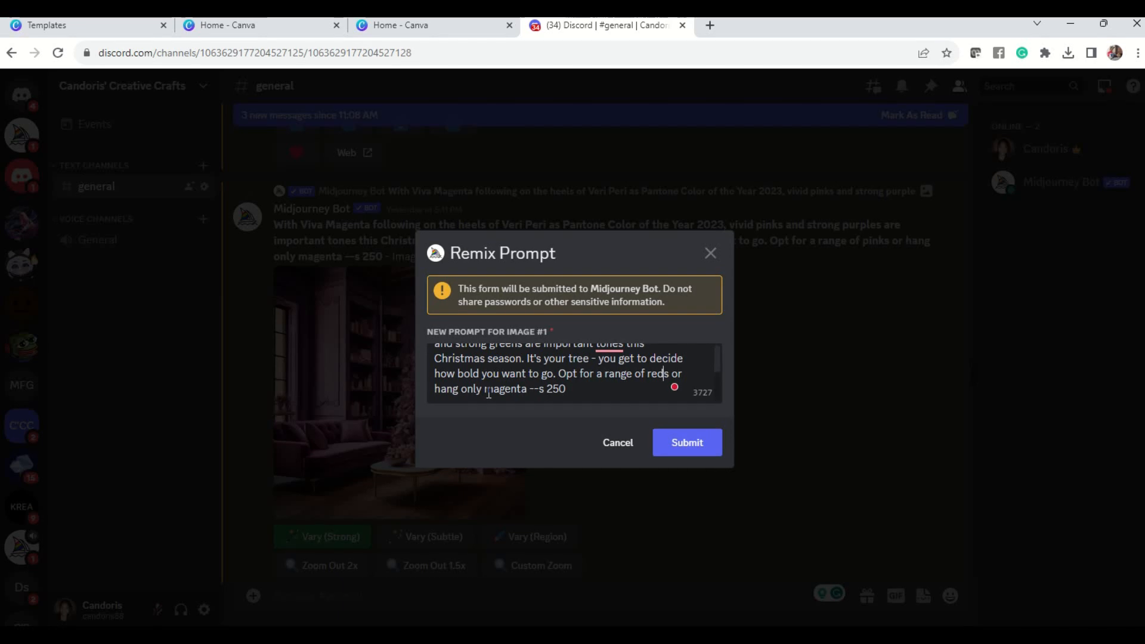
click(683, 443)
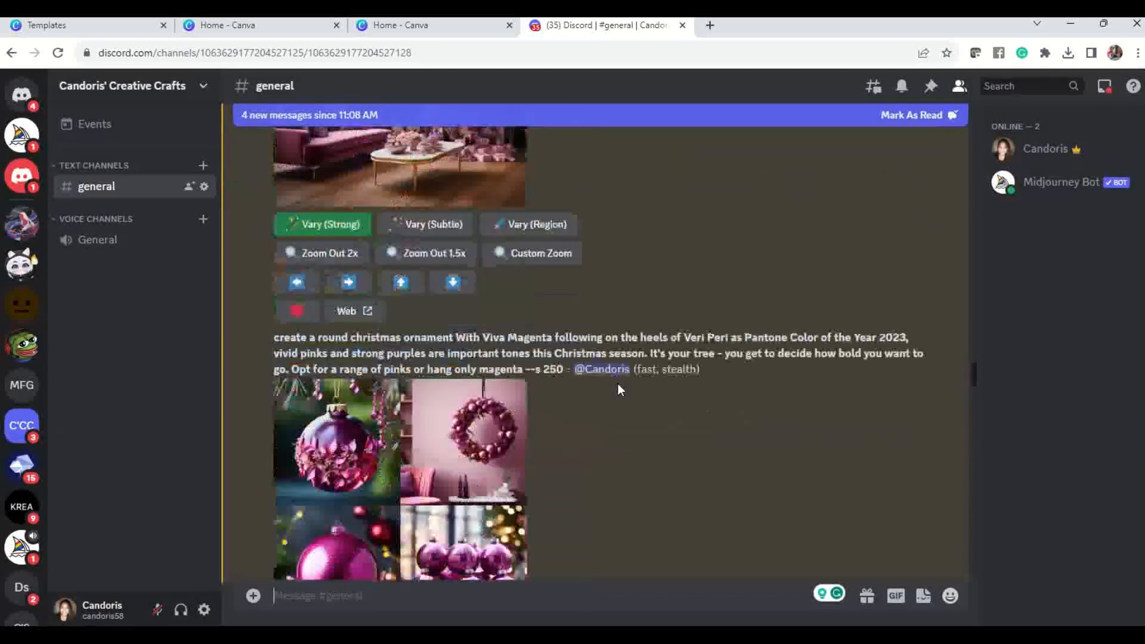
Go to the newest messages and open the Christmas village scene image above the remix job at full size in the browser
drag(977, 380, 964, 578)
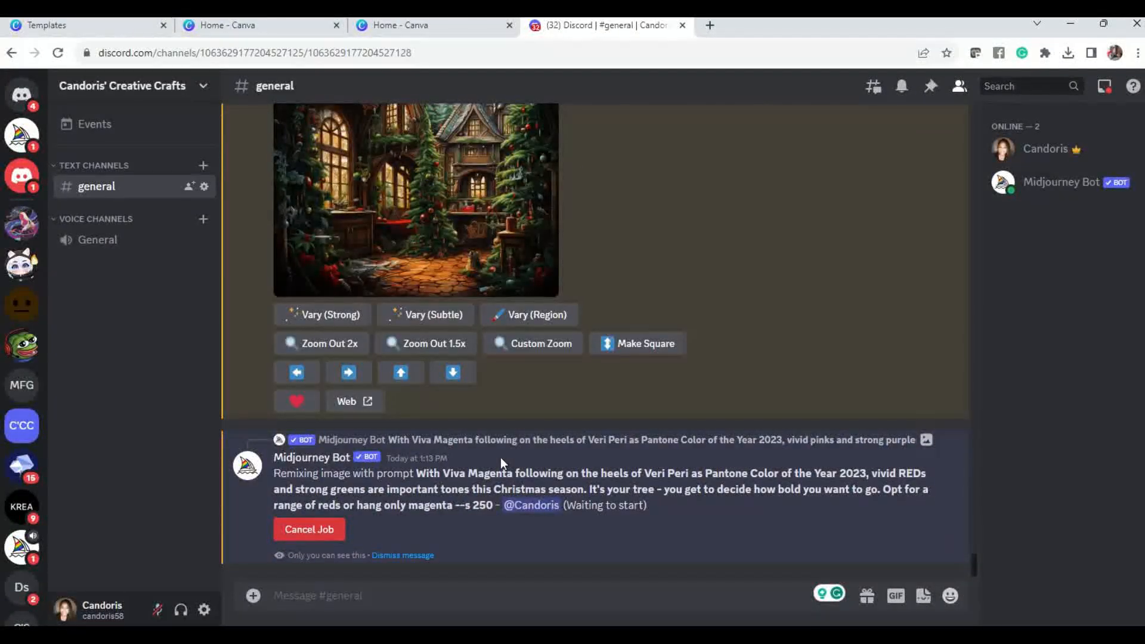
click(456, 234)
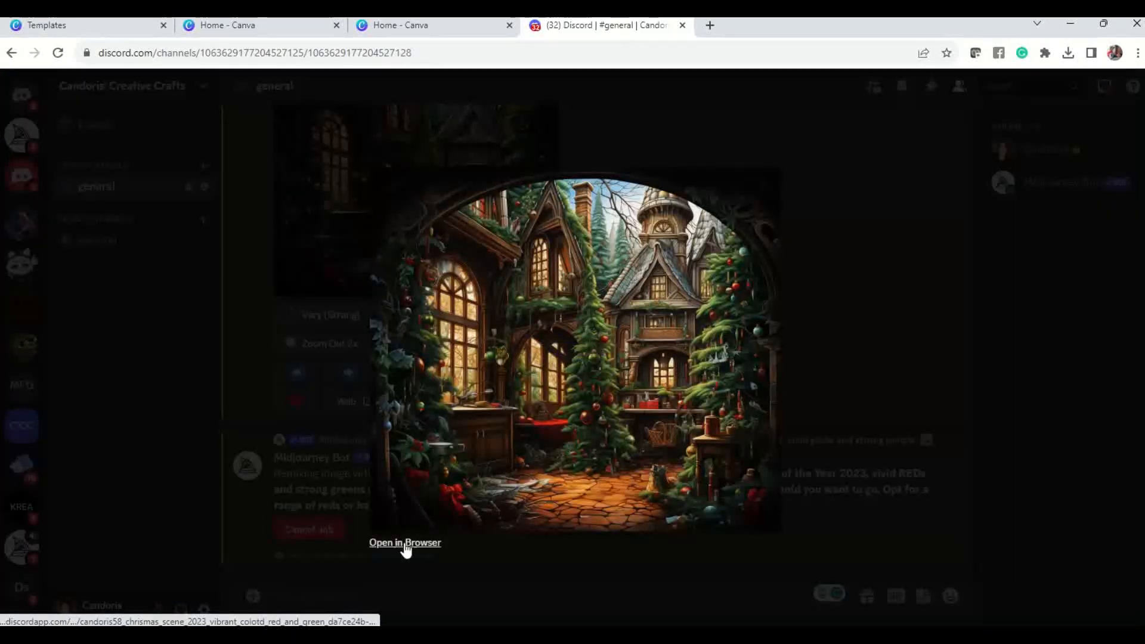
click(405, 544)
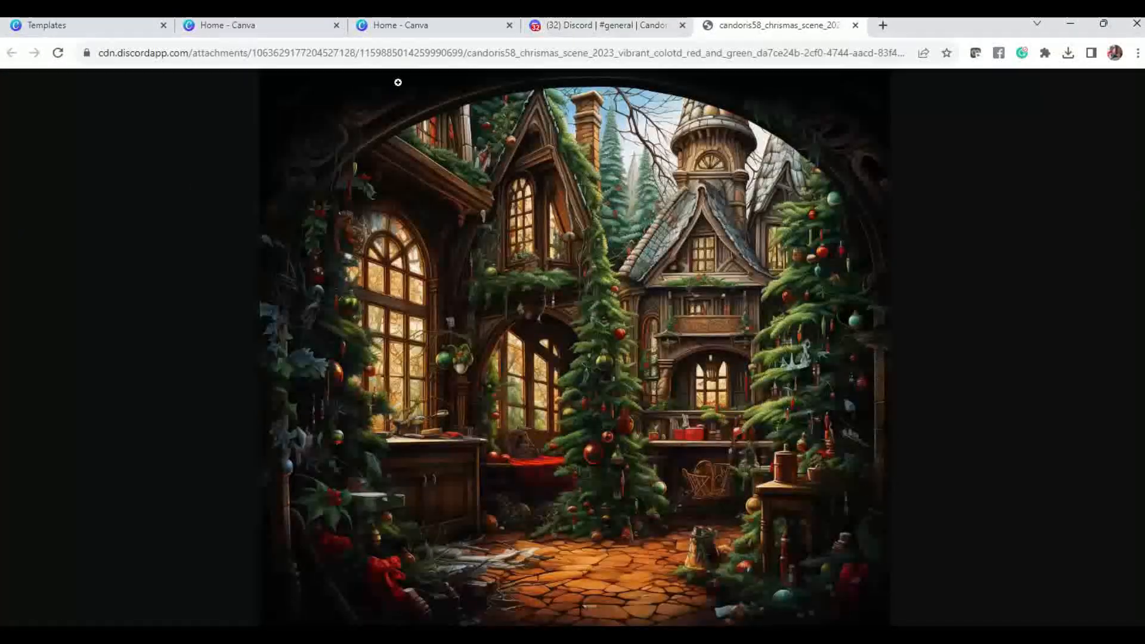
Close the village image and open the poinsettia window scene posted above it at full size in the browser
click(854, 26)
click(845, 291)
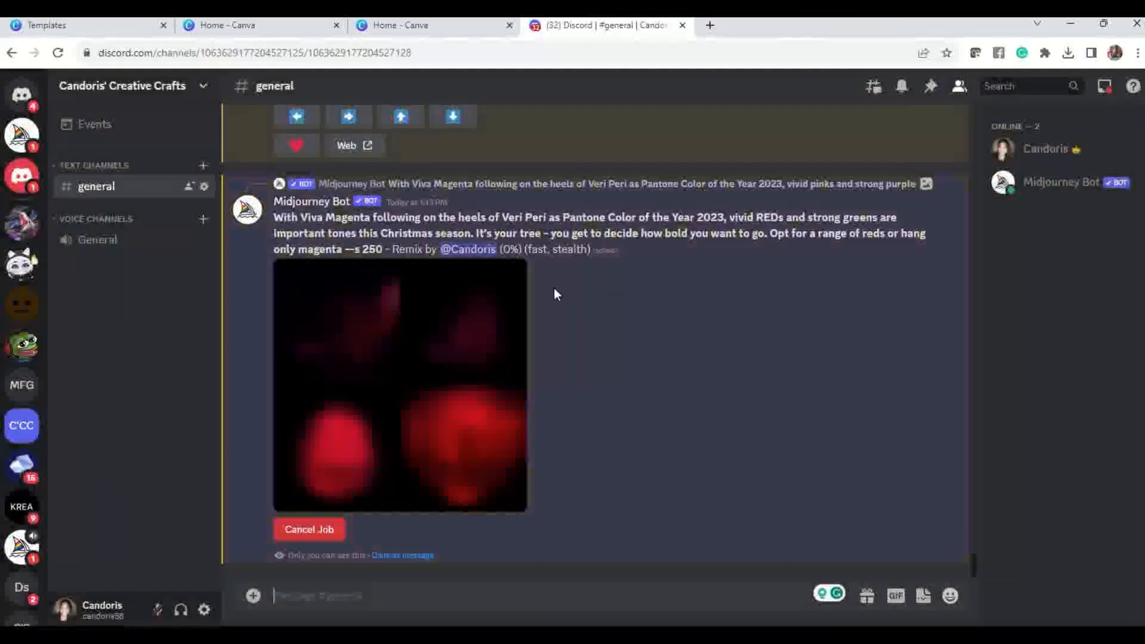
scroll(571, 173, up, 6)
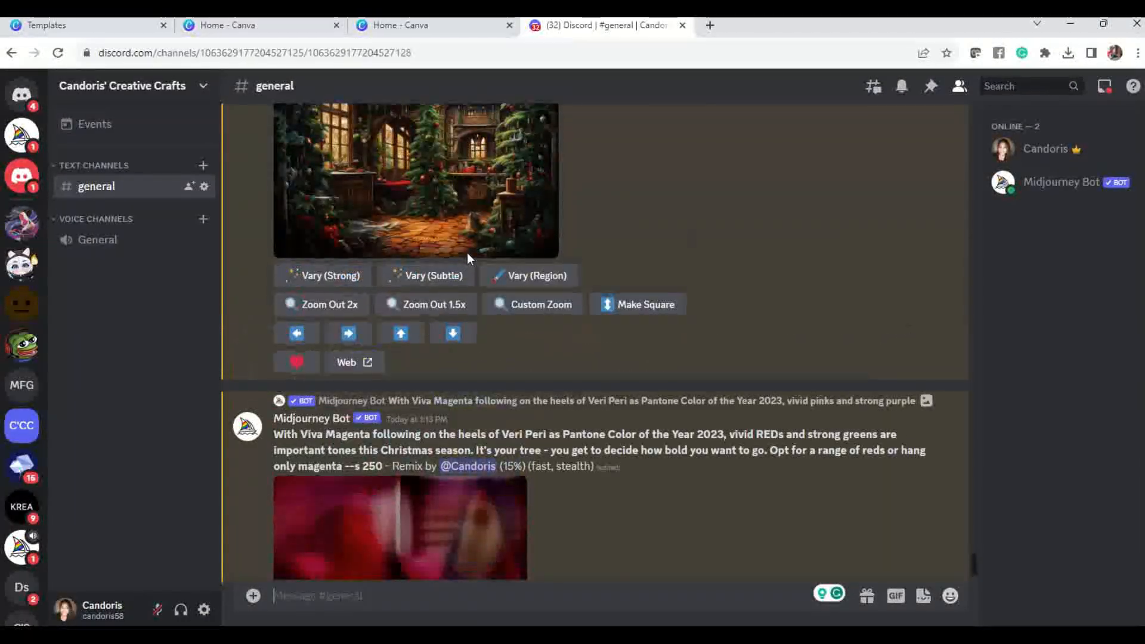
scroll(468, 258, up, 2)
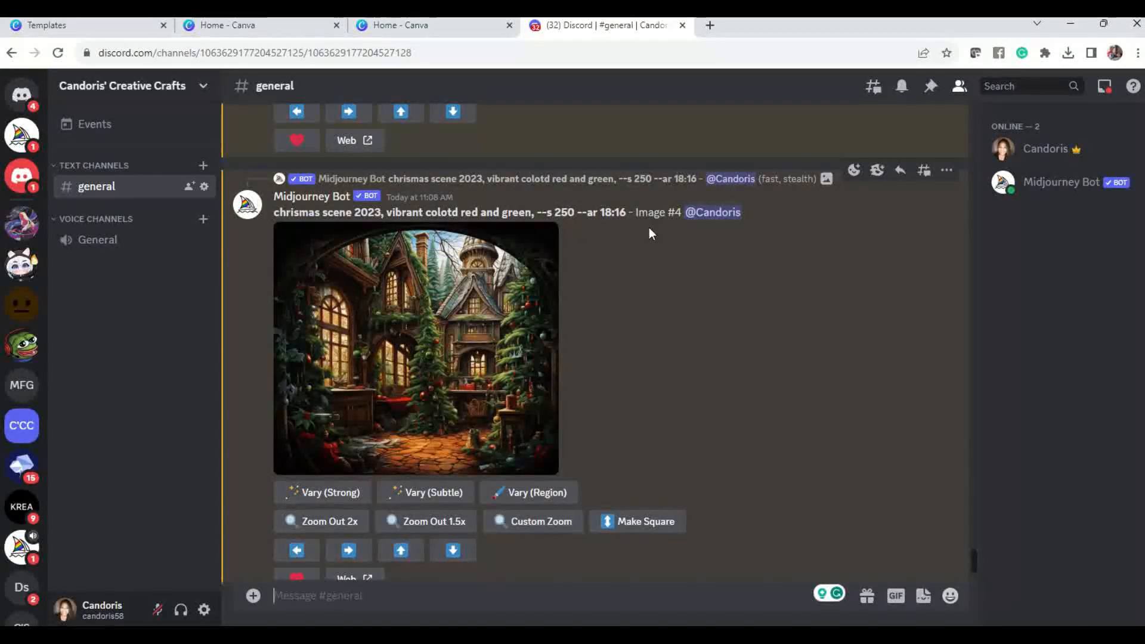
scroll(617, 235, up, 8)
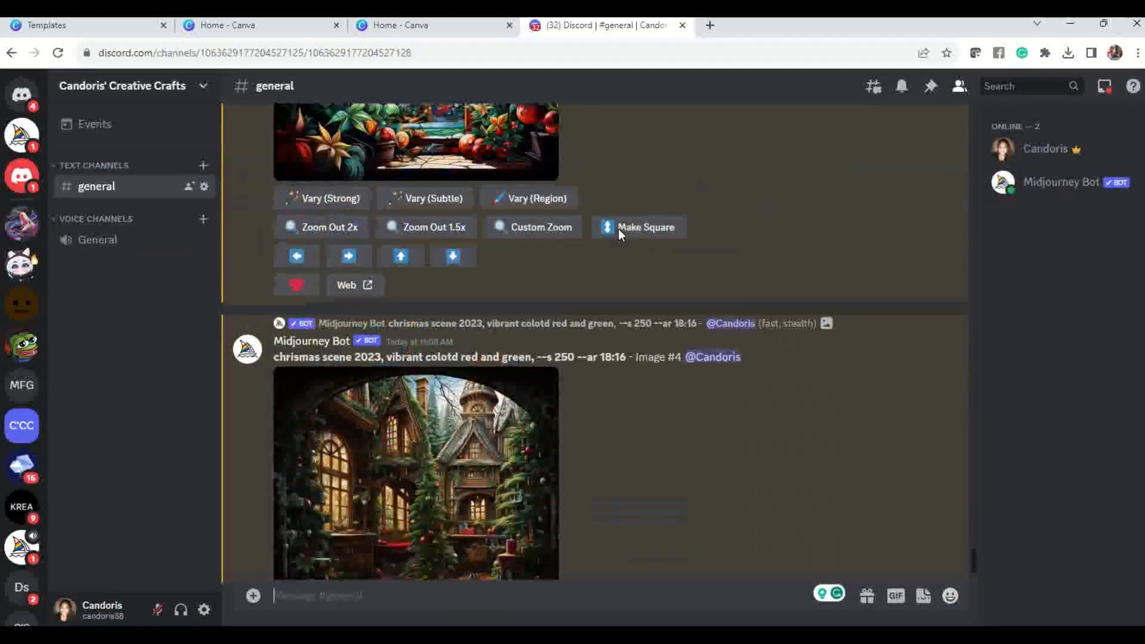
click(448, 291)
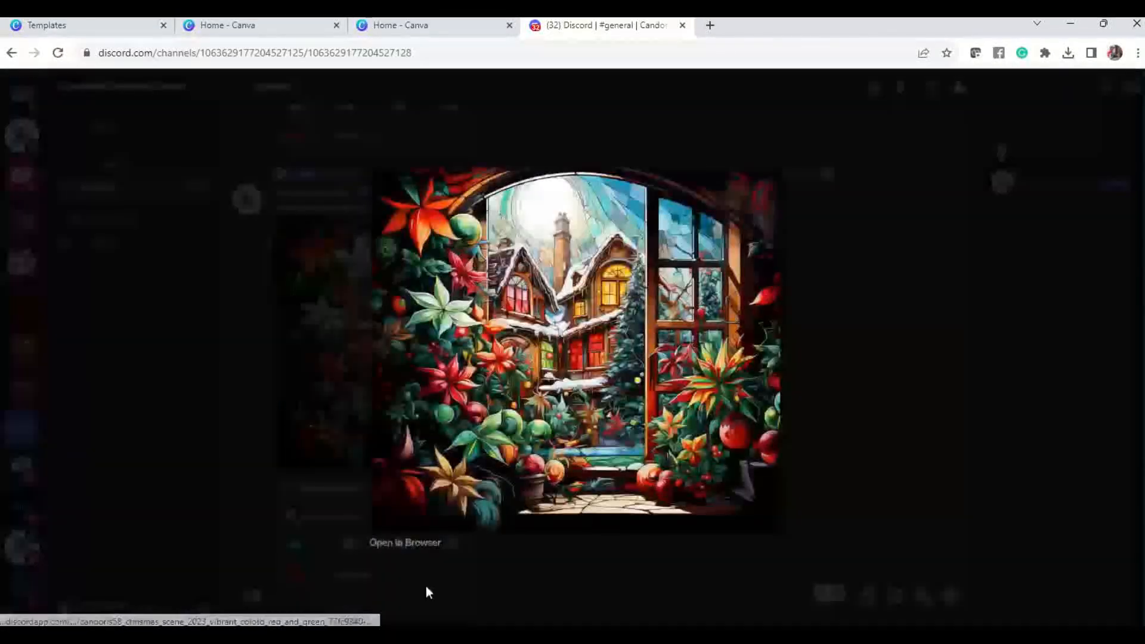
click(419, 544)
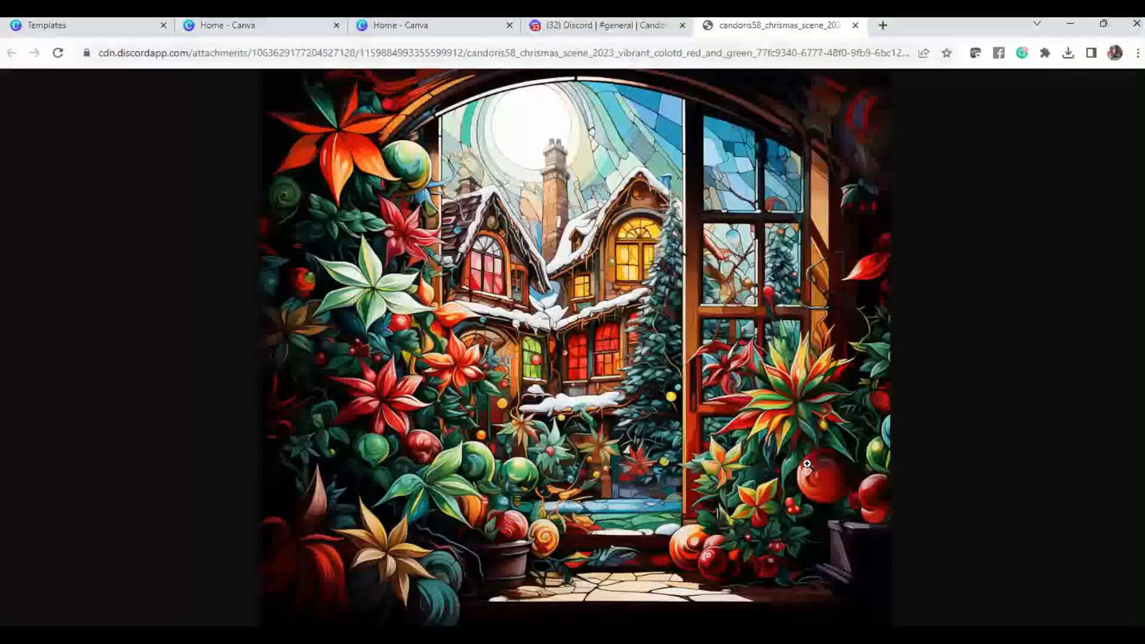
Close the poinsettia scene and open the finished red and green remix grid at full size in the browser
click(855, 27)
click(825, 299)
scroll(574, 375, down, 6)
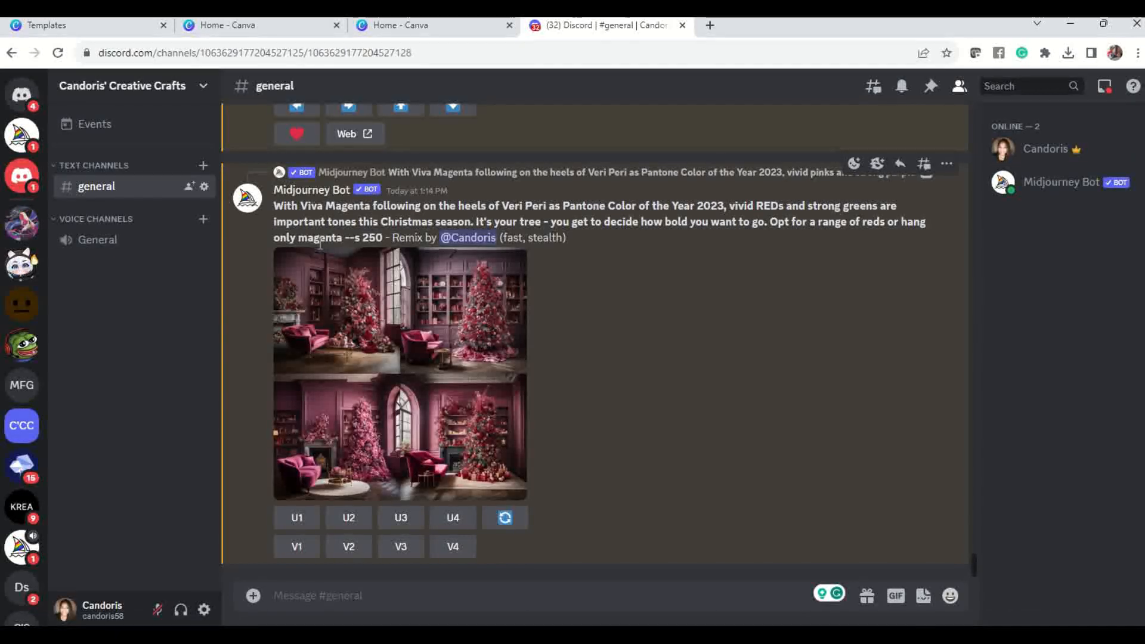
click(366, 314)
mouse_move(660, 411)
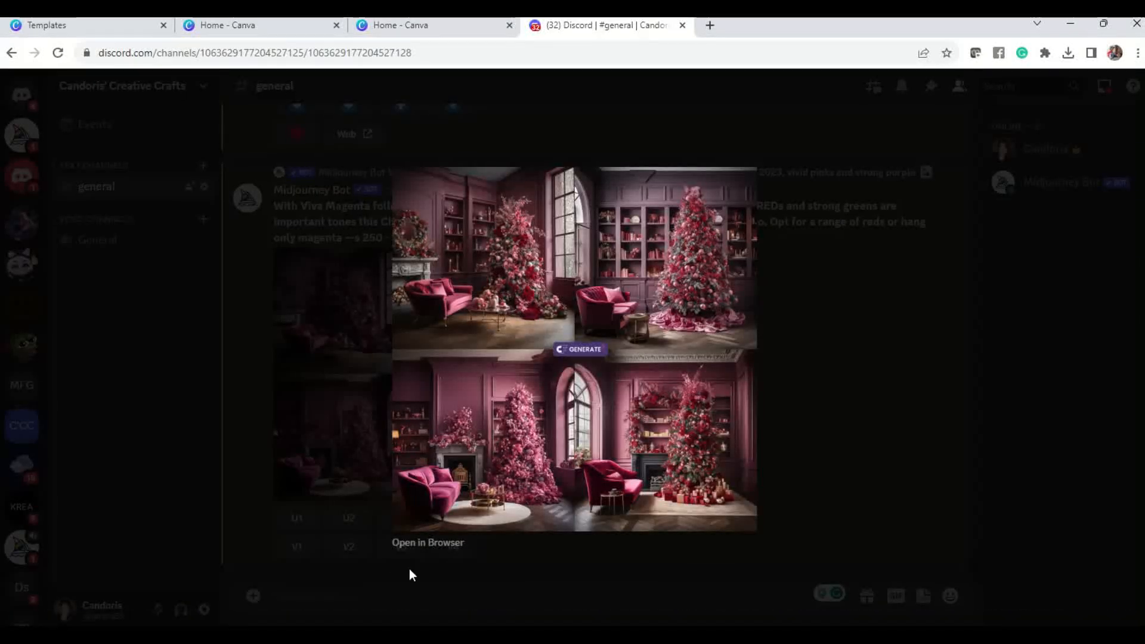
click(410, 542)
Enlarge the remix grid and examine the tree and room details in all four variations, then close the image
click(477, 336)
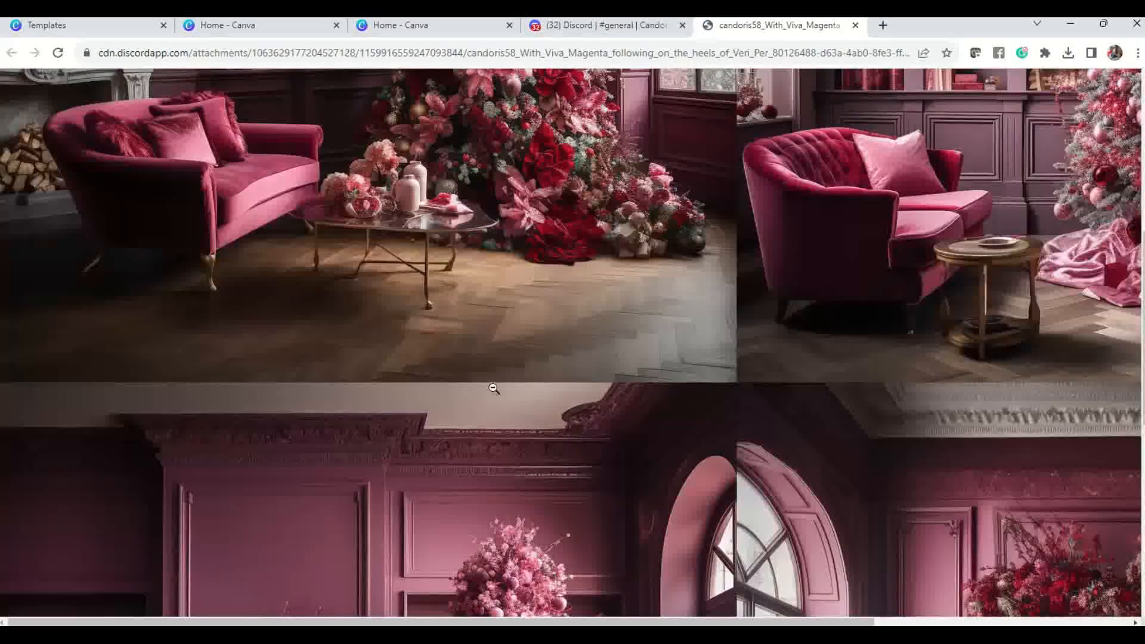
scroll(493, 388, up, 7)
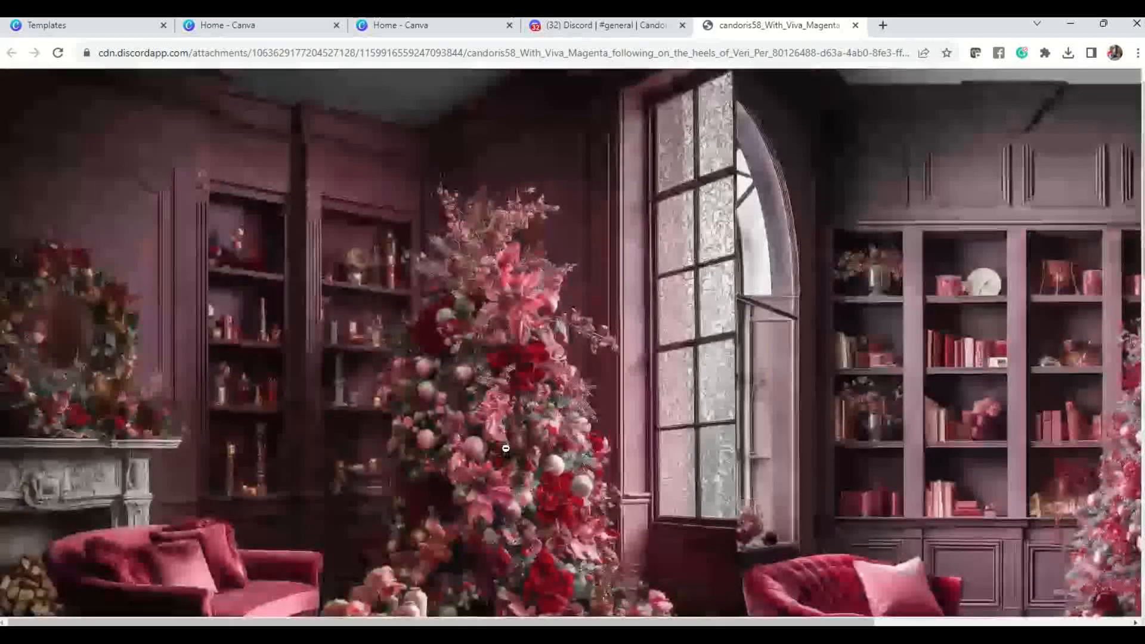
scroll(506, 448, down, 10)
scroll(513, 454, down, 3)
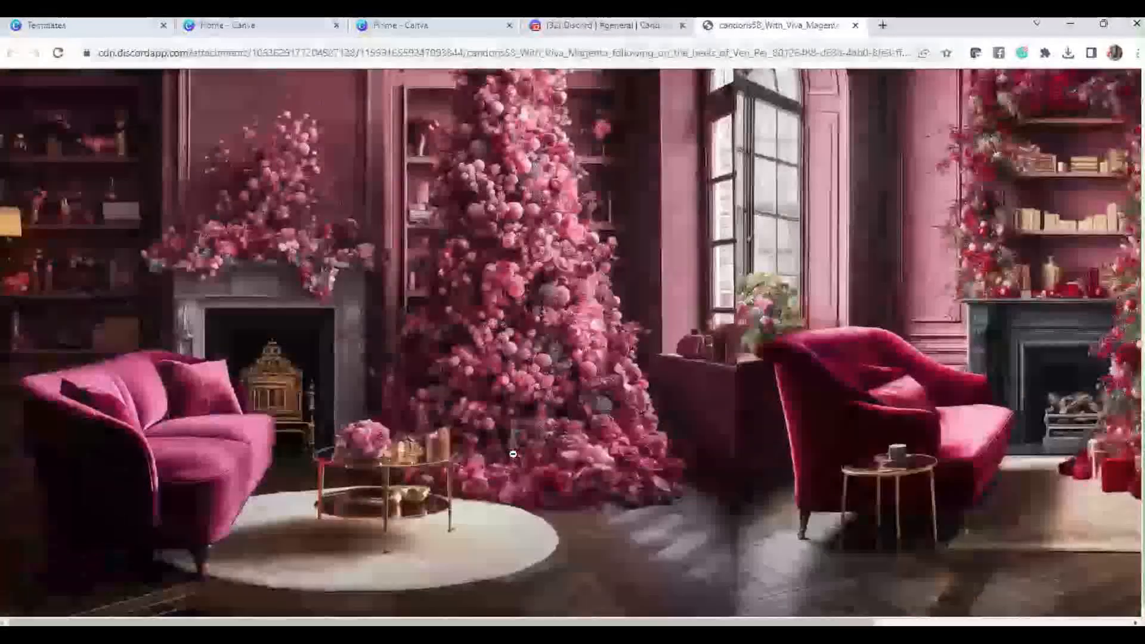
drag(524, 623, 913, 609)
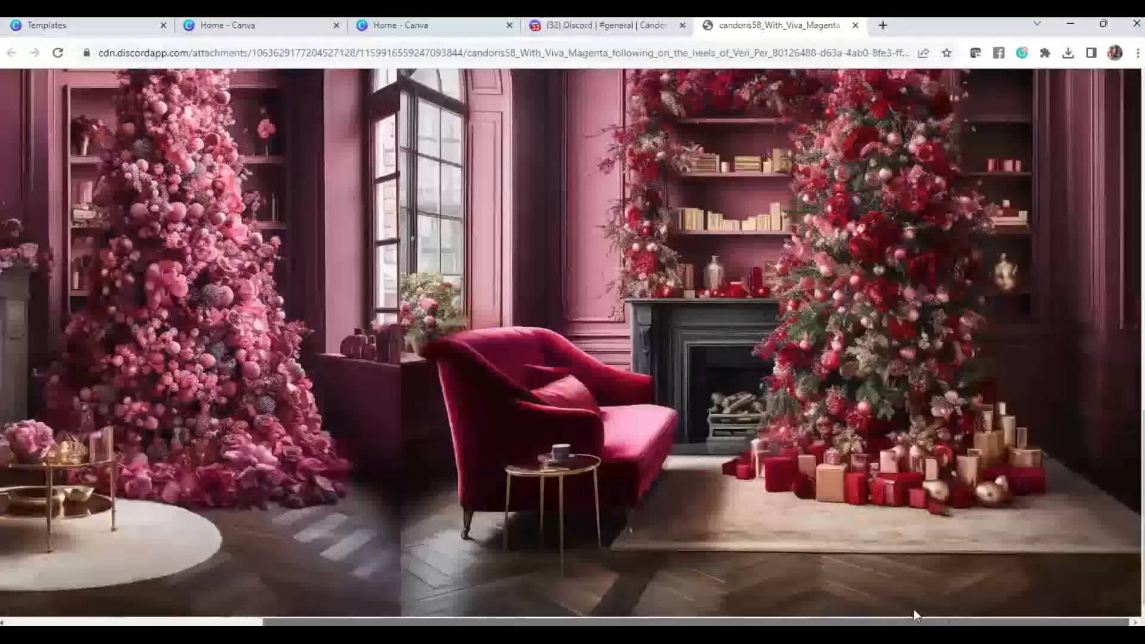
scroll(926, 544, up, 6)
scroll(926, 543, up, 8)
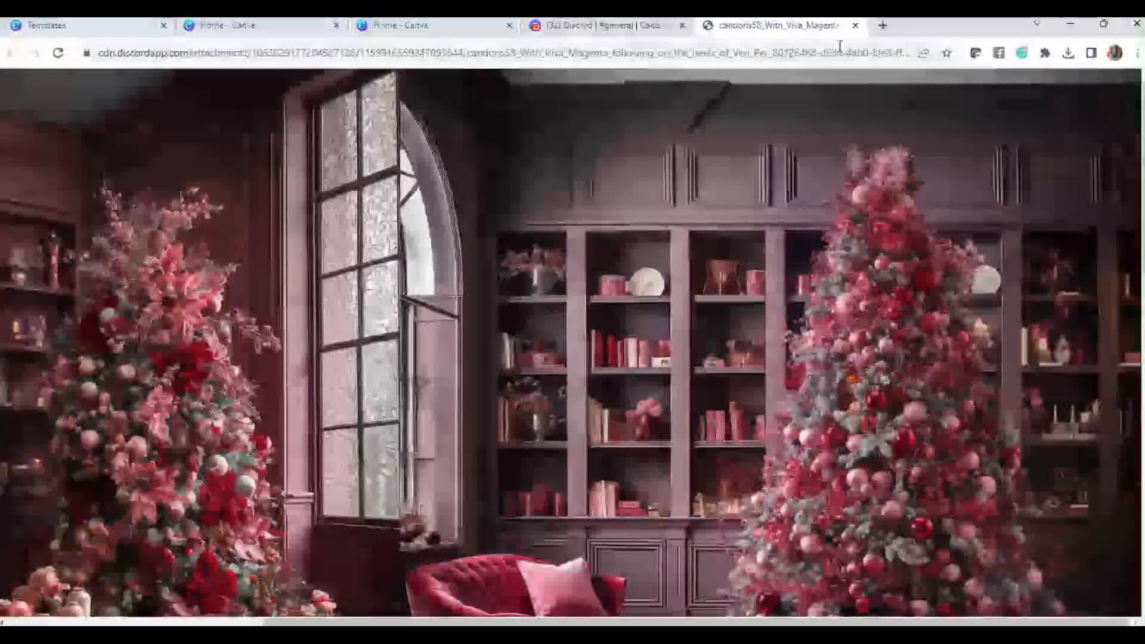
click(855, 25)
click(785, 265)
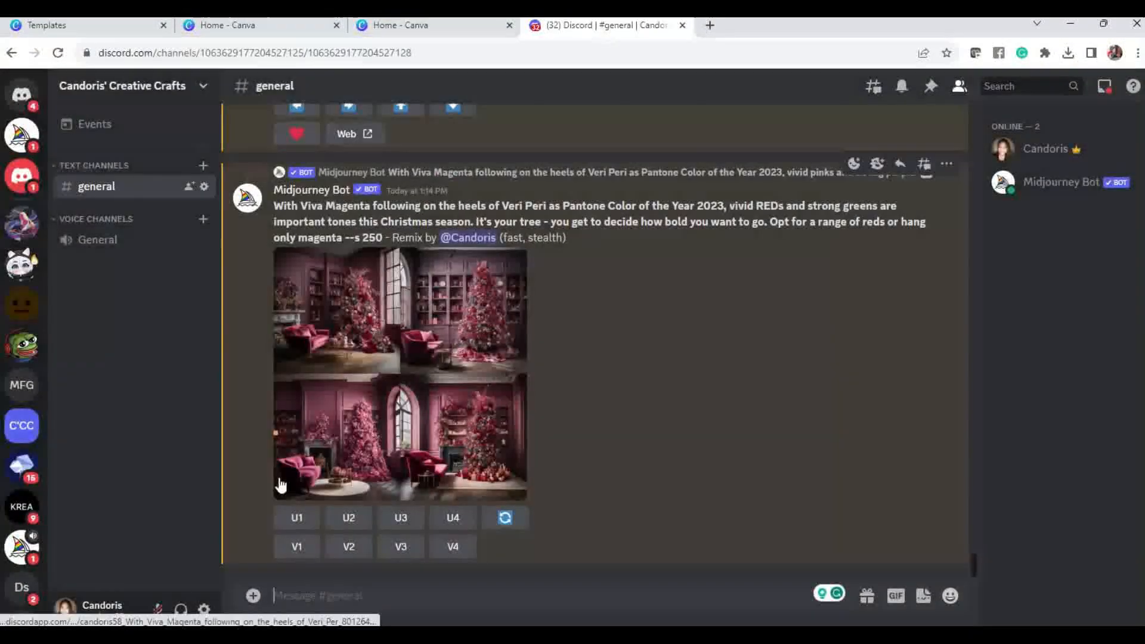
Upscale all four variations of the red and green tree remix
click(284, 519)
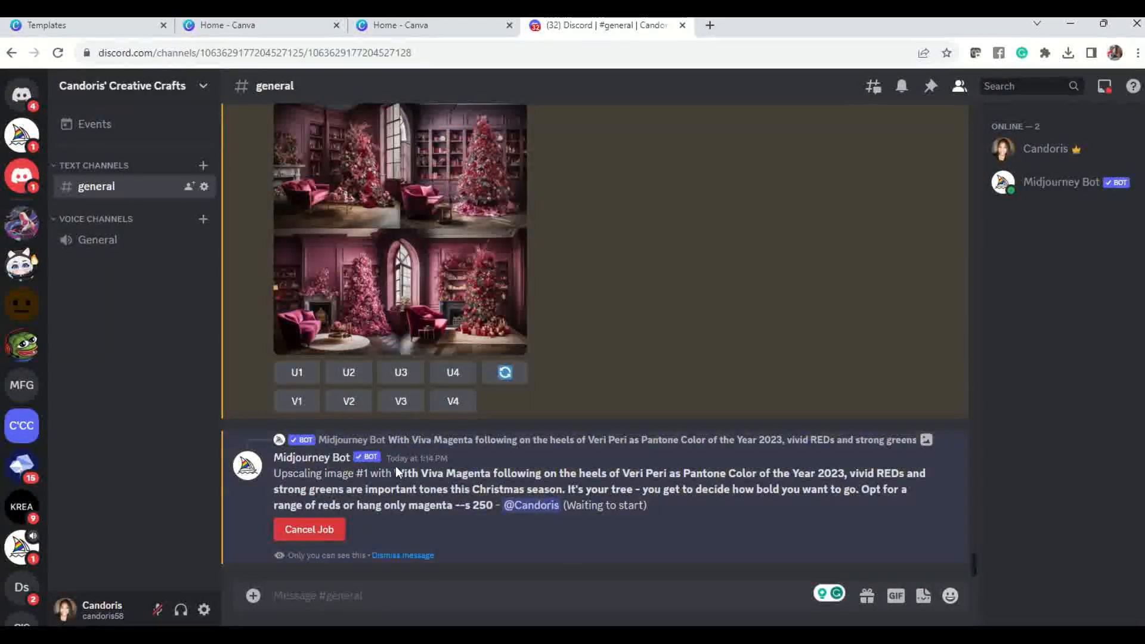
click(347, 373)
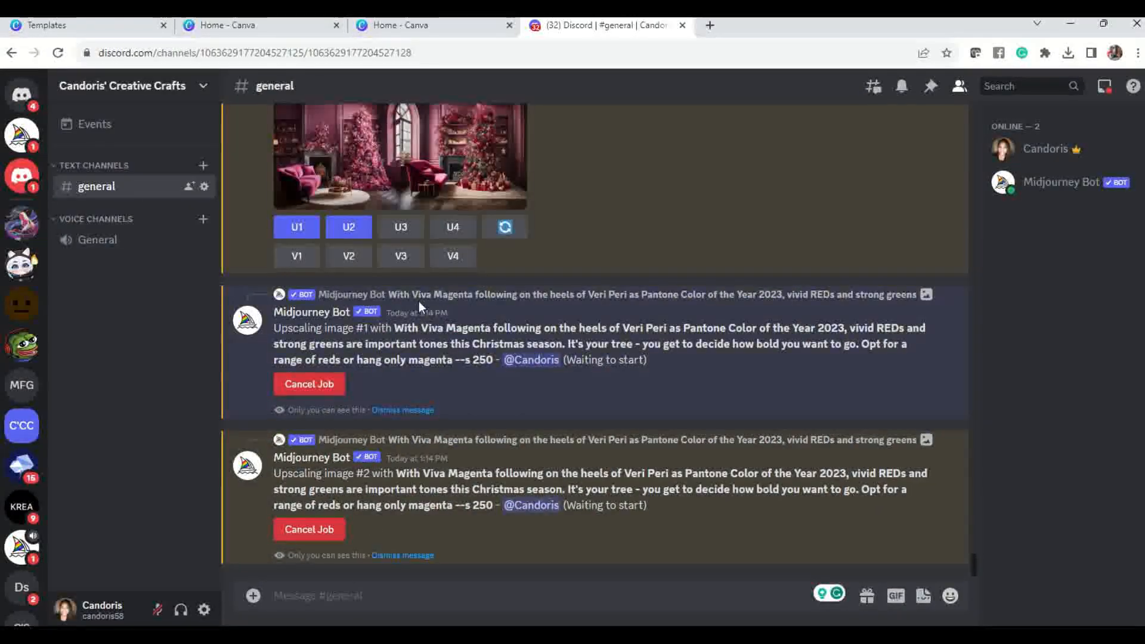
click(399, 229)
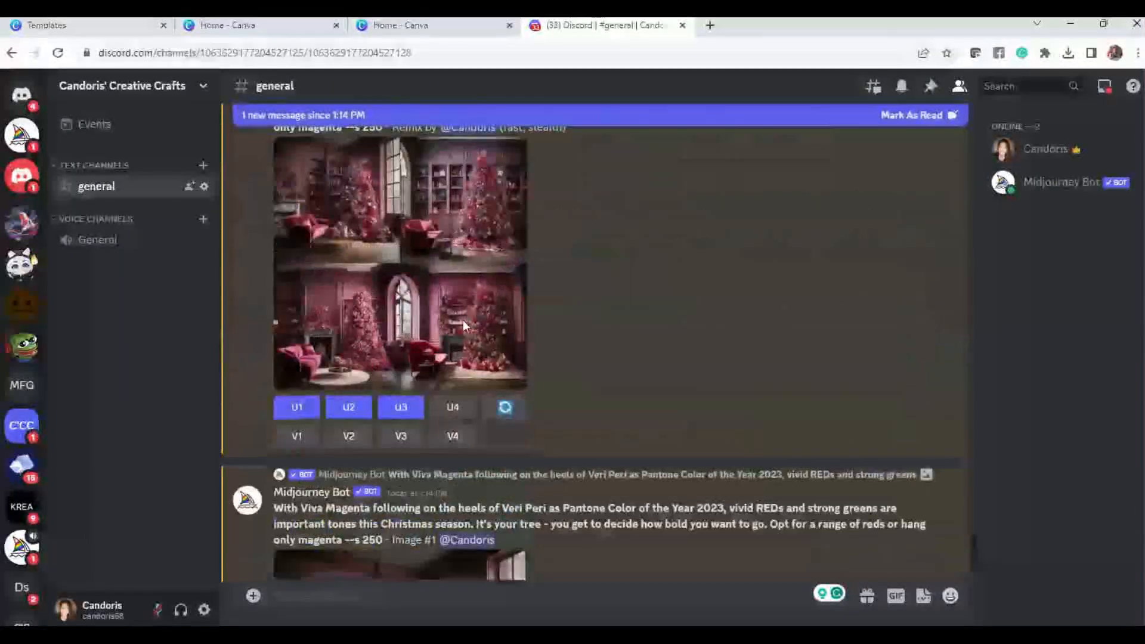
click(460, 407)
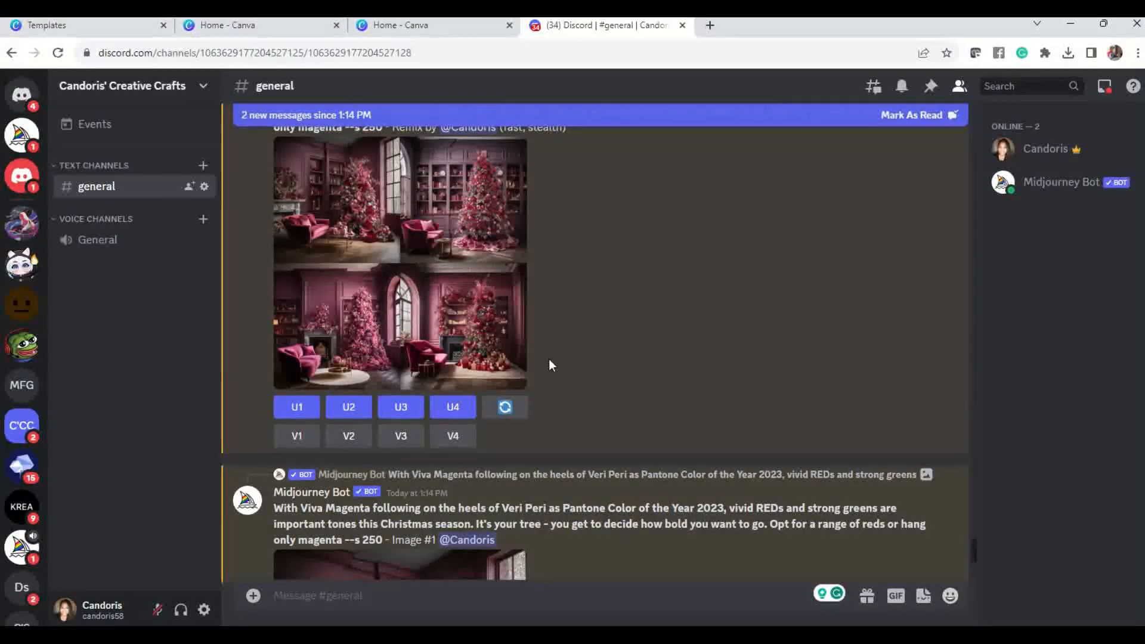
Open upscaled Image #1 at full size and save it as a PNG in the 10.03.23 folder
click(489, 357)
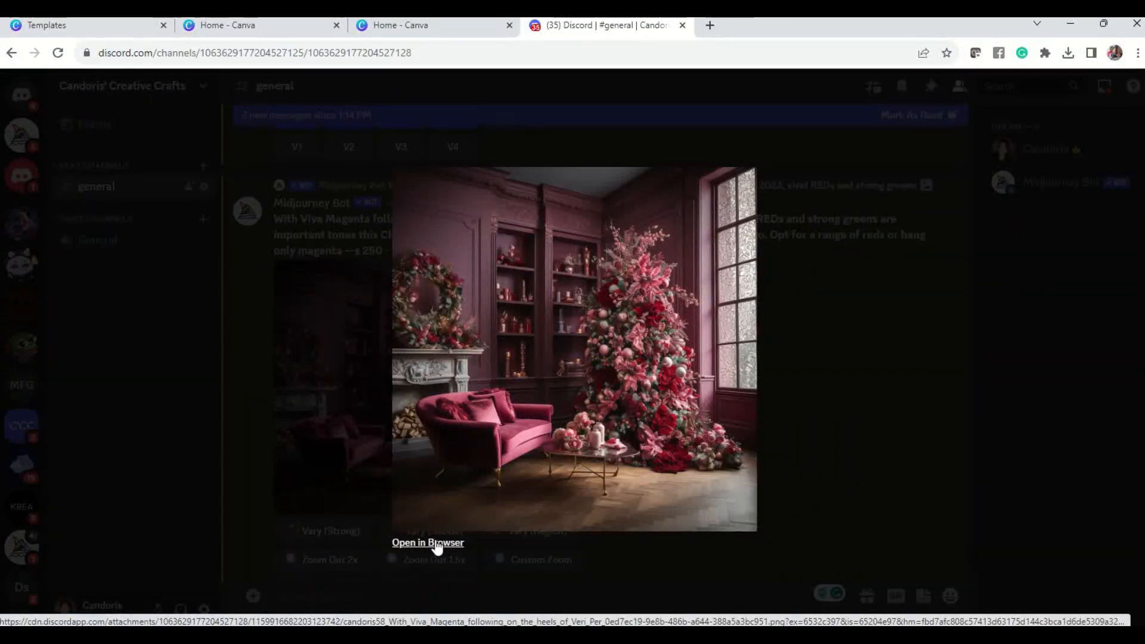
click(417, 545)
right_click(477, 253)
click(503, 287)
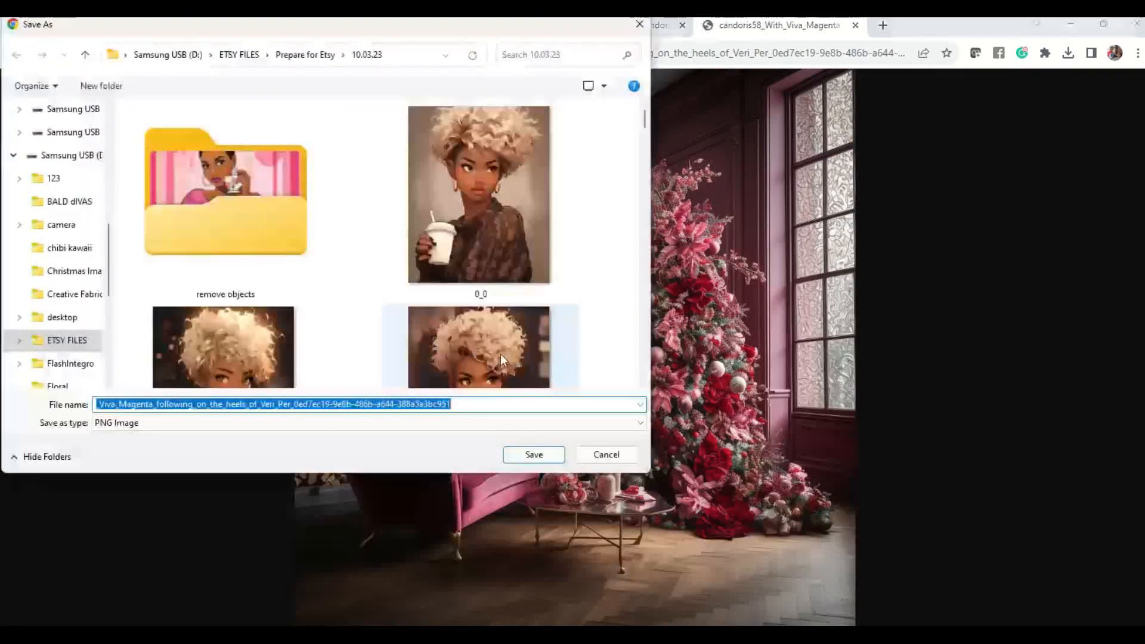
click(532, 455)
click(855, 25)
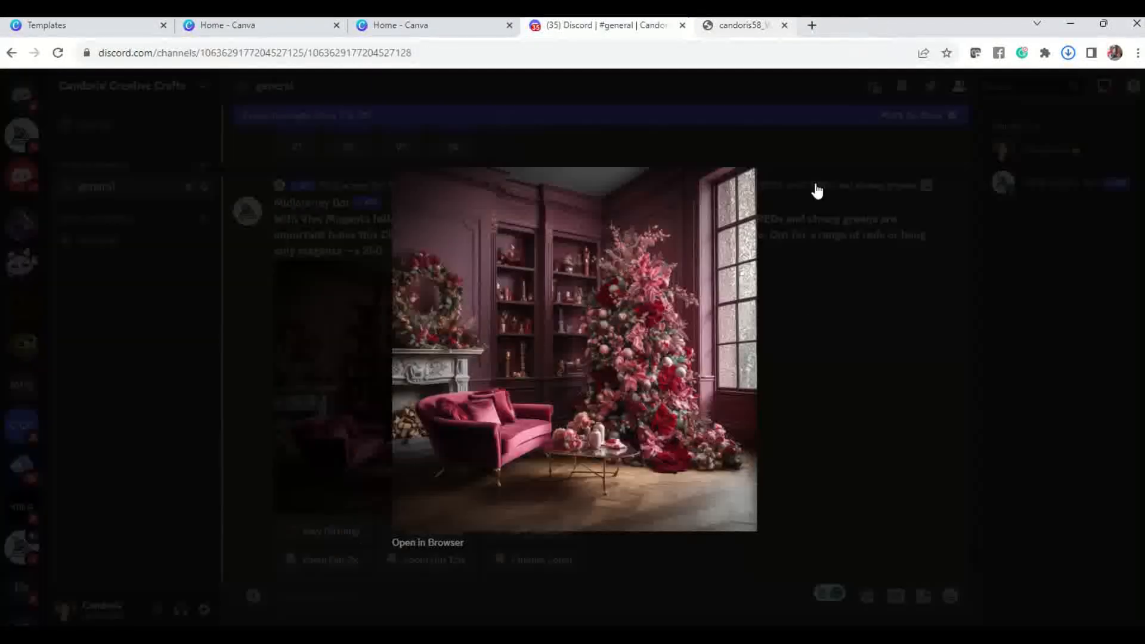
click(784, 335)
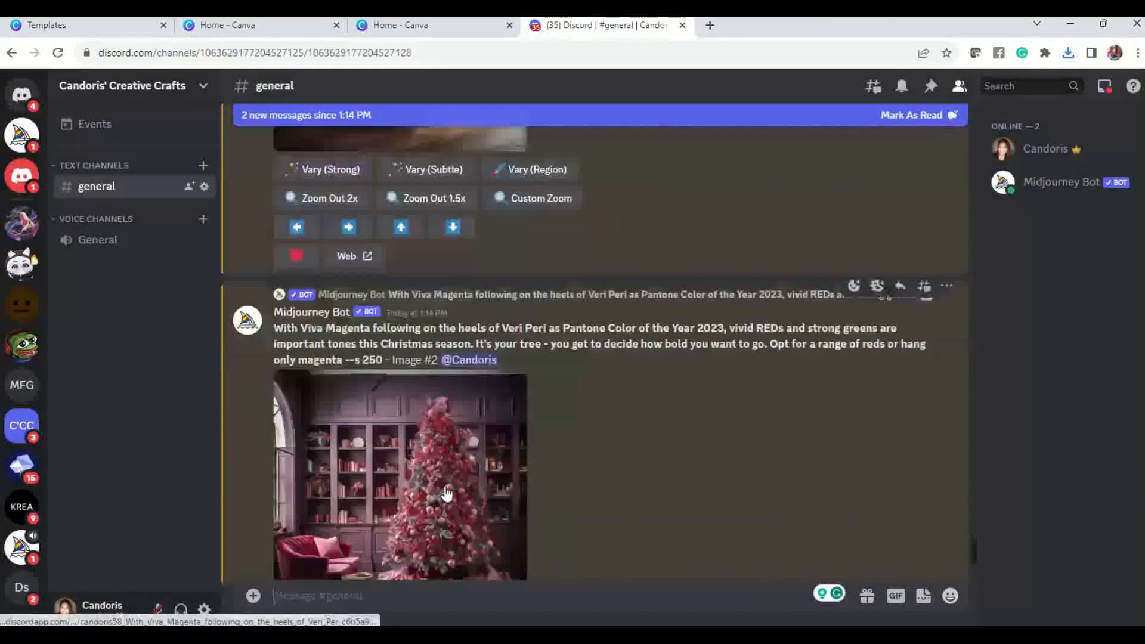
Open upscaled Image #2 at full size and save it as a PNG in the 10.03.23 folder
click(392, 515)
click(416, 546)
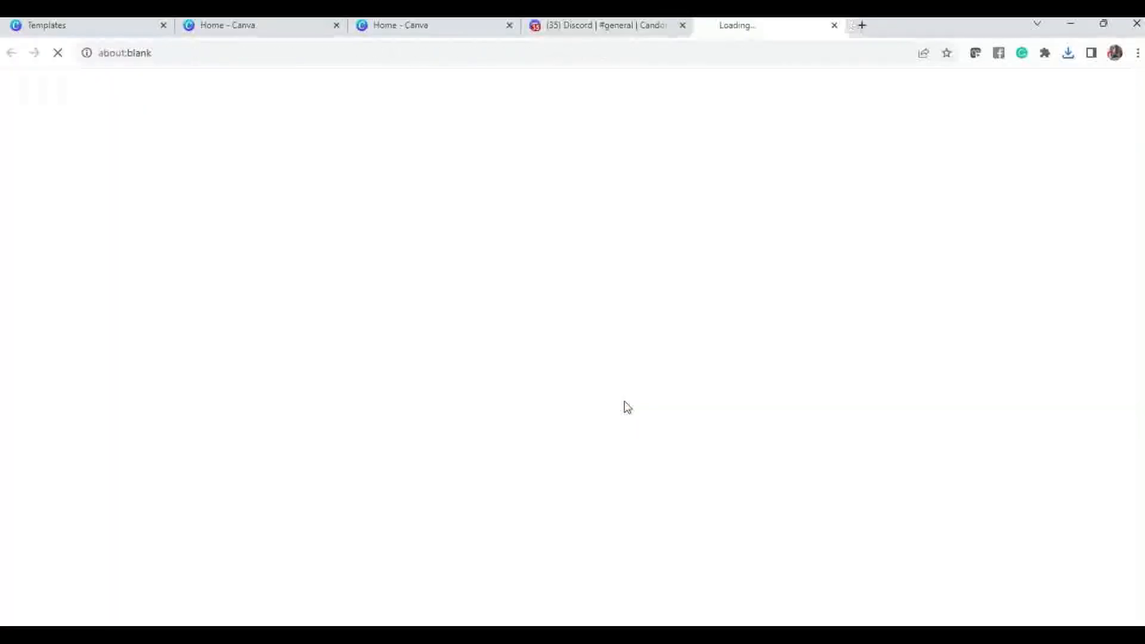
right_click(621, 223)
key(ctrl+s)
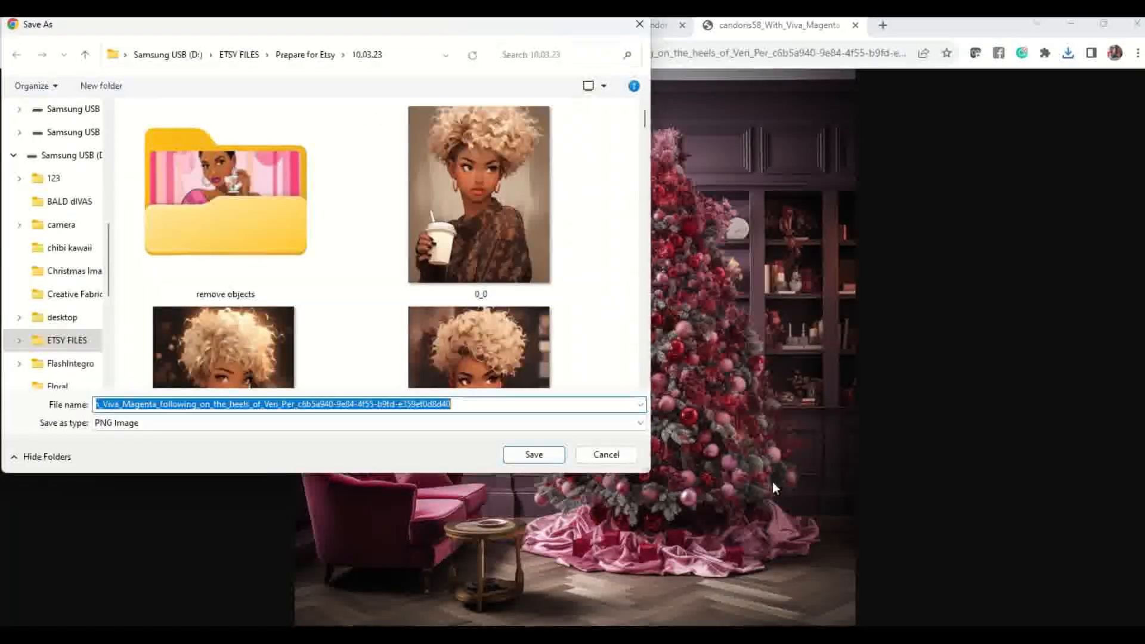
click(556, 456)
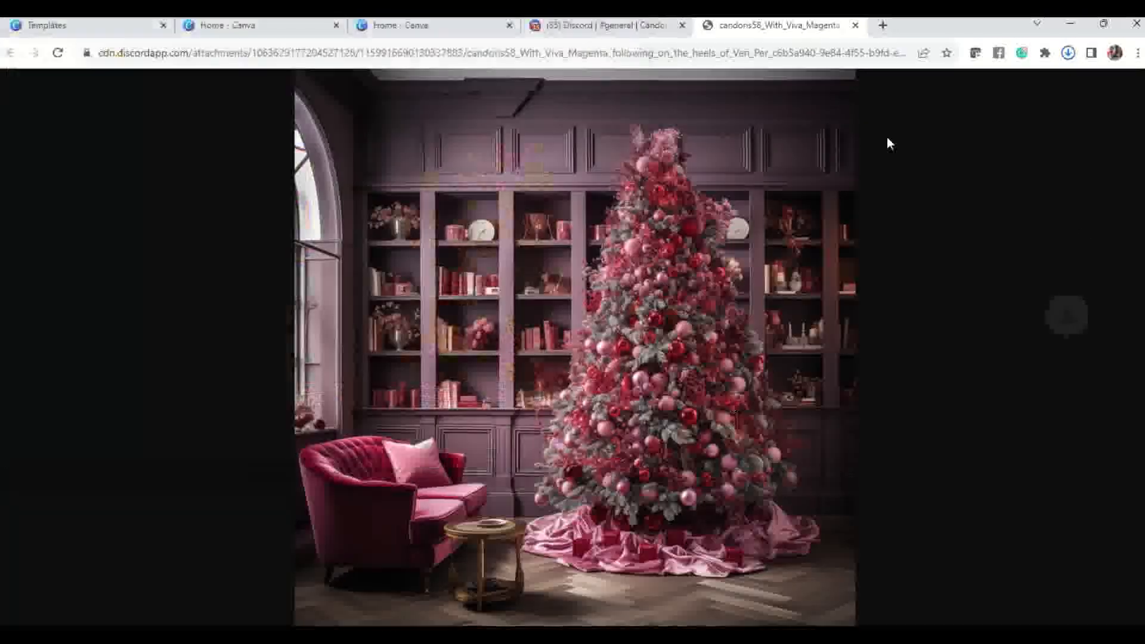
click(855, 26)
click(885, 260)
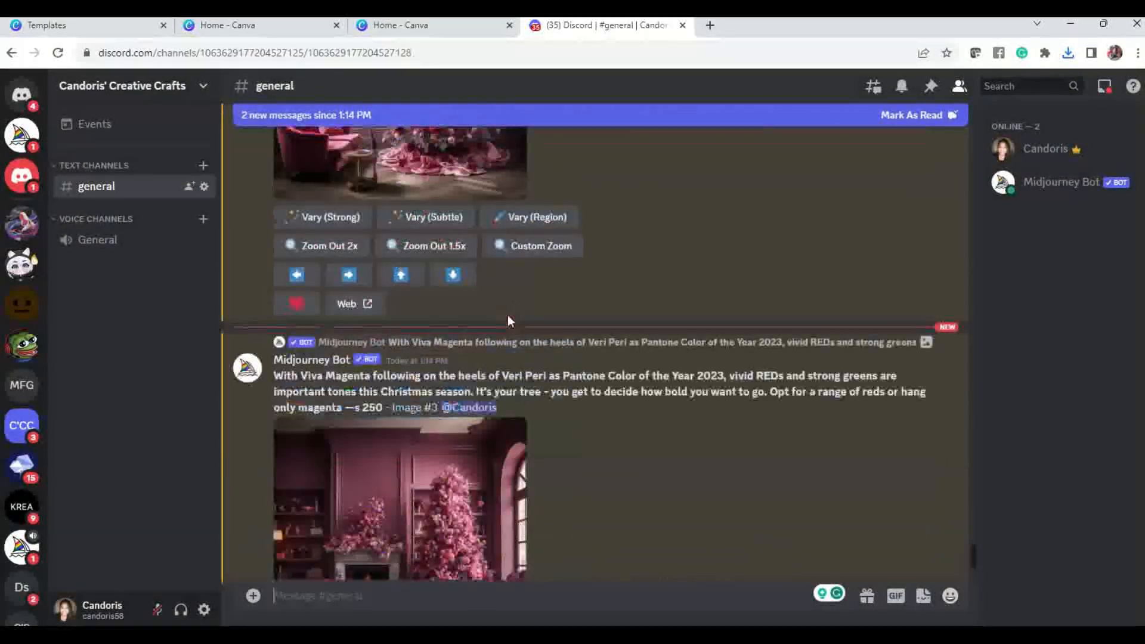
Open upscaled Image #3 at full size and save it under its suggested file name
scroll(508, 321, up, 3)
click(506, 316)
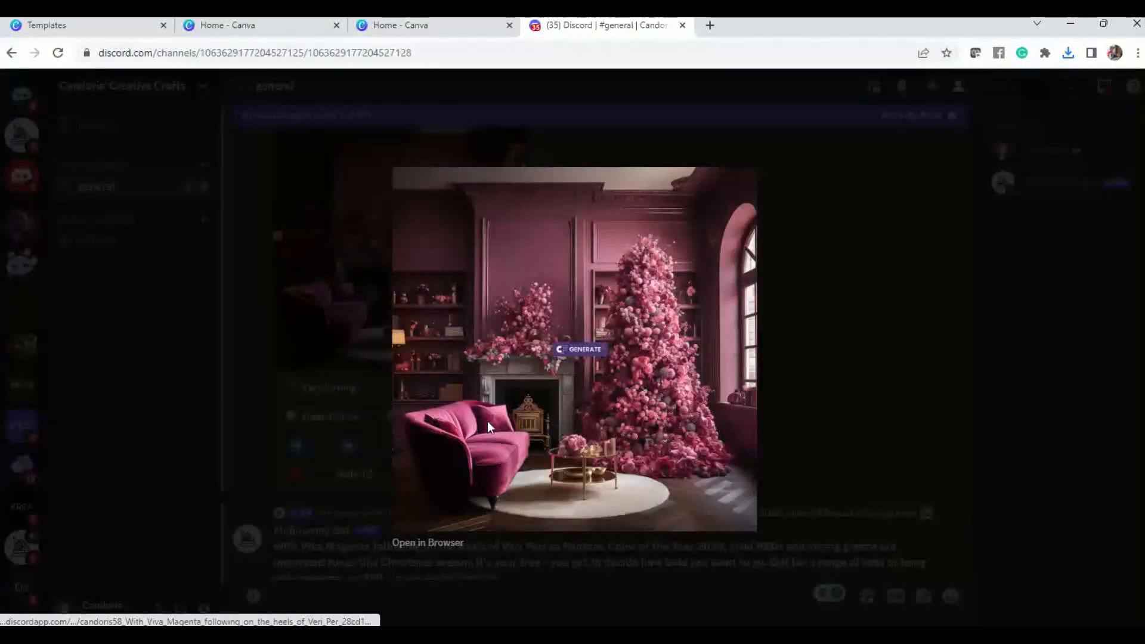
click(420, 543)
right_click(538, 273)
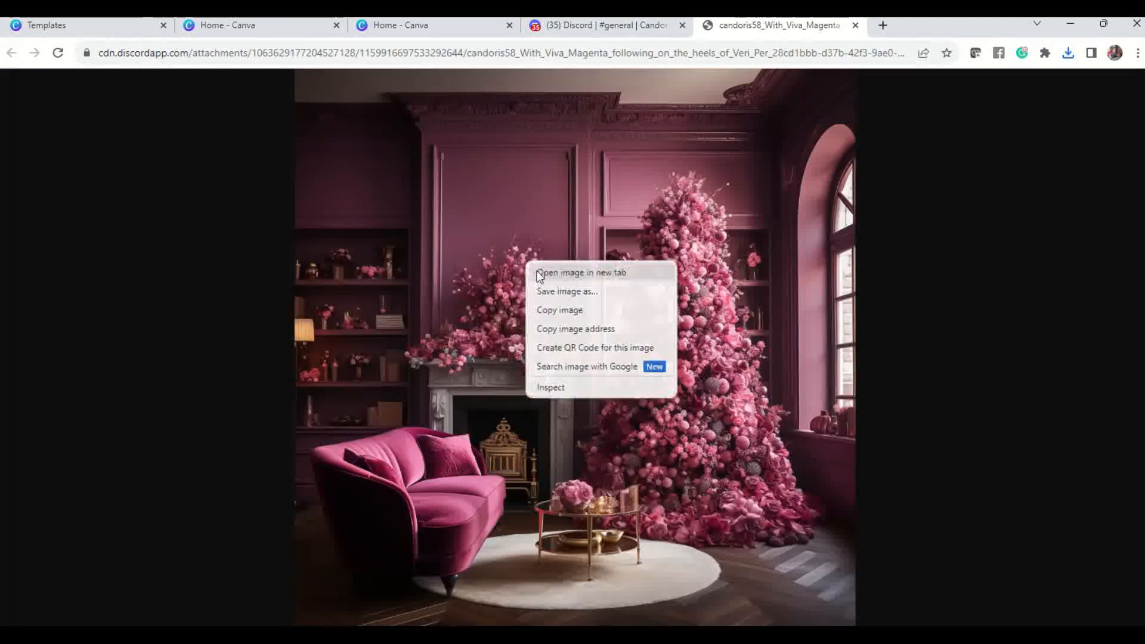
click(558, 293)
click(541, 452)
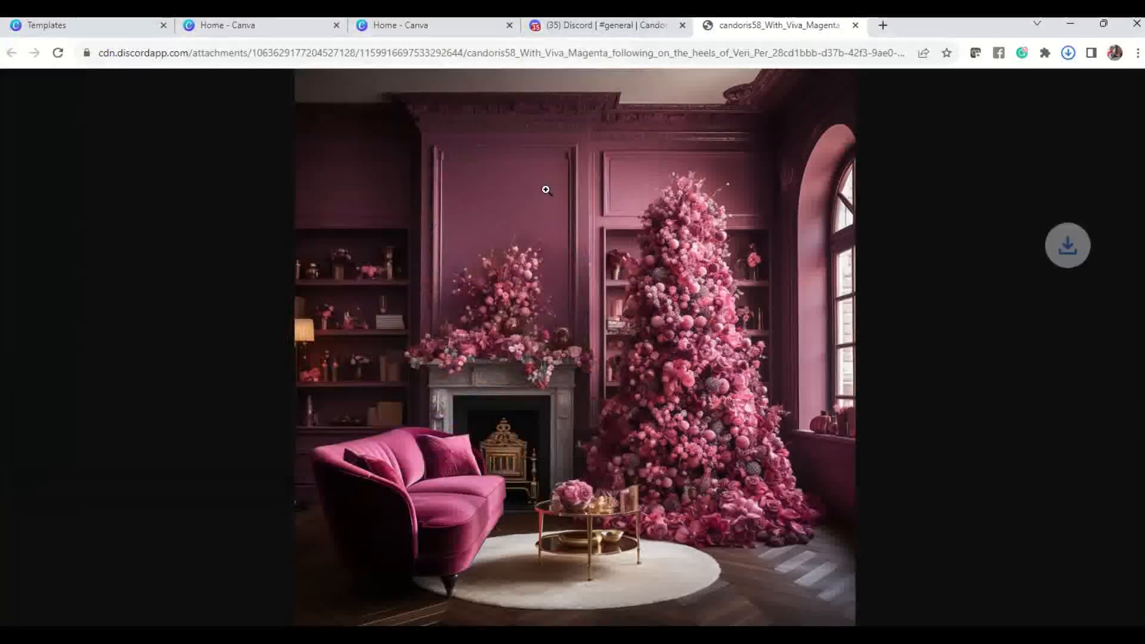
click(856, 27)
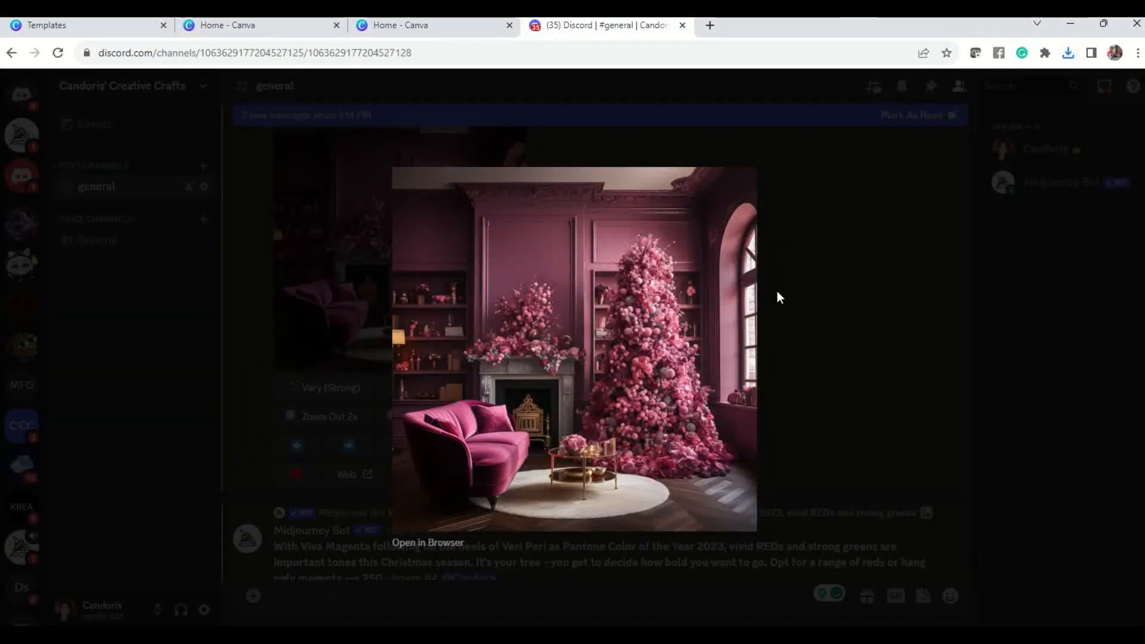
click(777, 291)
Open upscaled Image #4 at full size and save it as a PNG in the 10.03.23 folder
scroll(655, 334, down, 4)
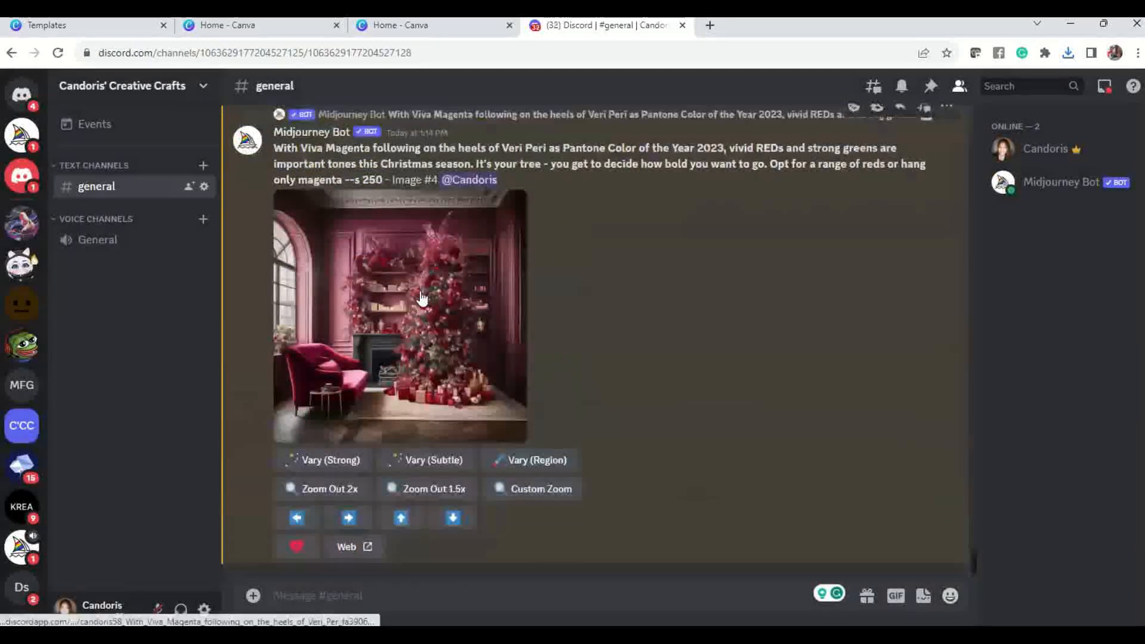
click(517, 367)
click(423, 542)
right_click(507, 244)
click(527, 271)
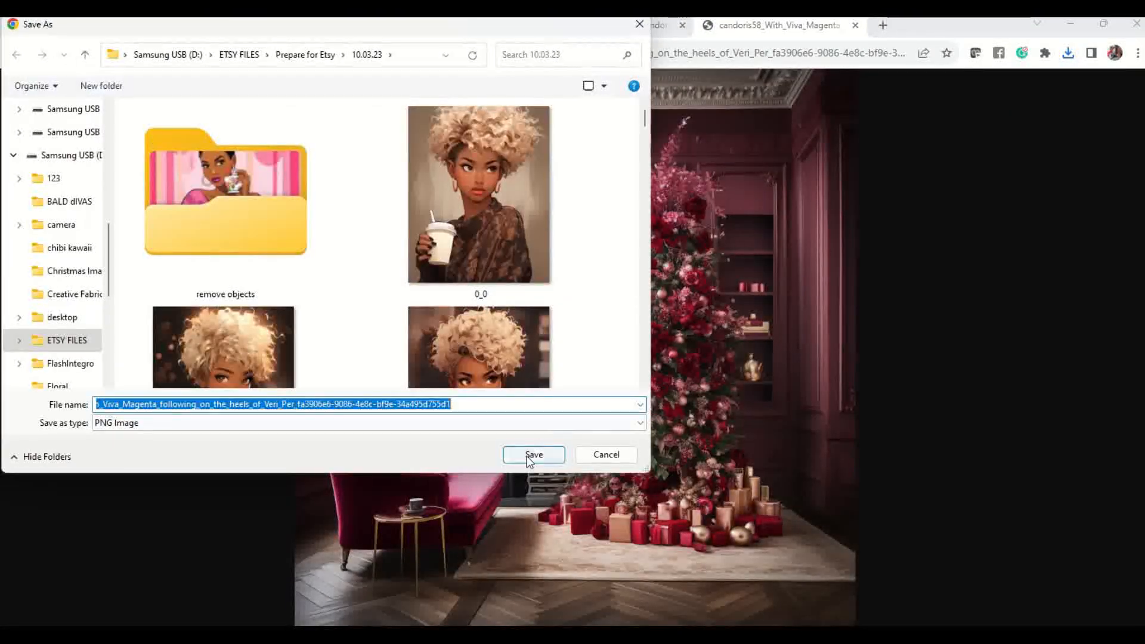
click(532, 453)
click(855, 25)
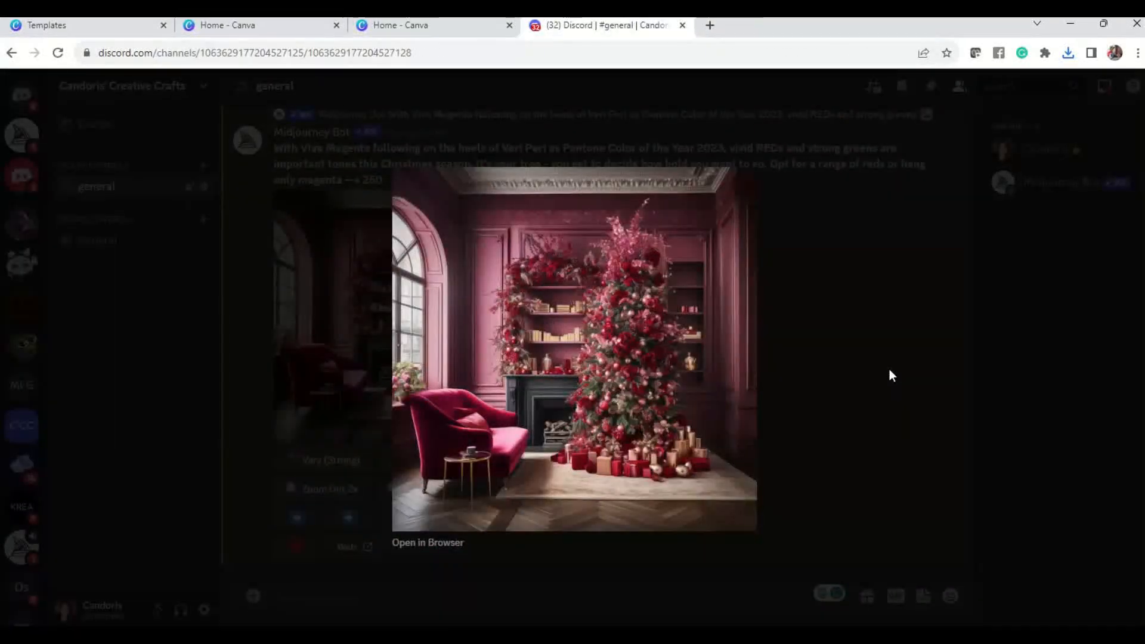
click(889, 370)
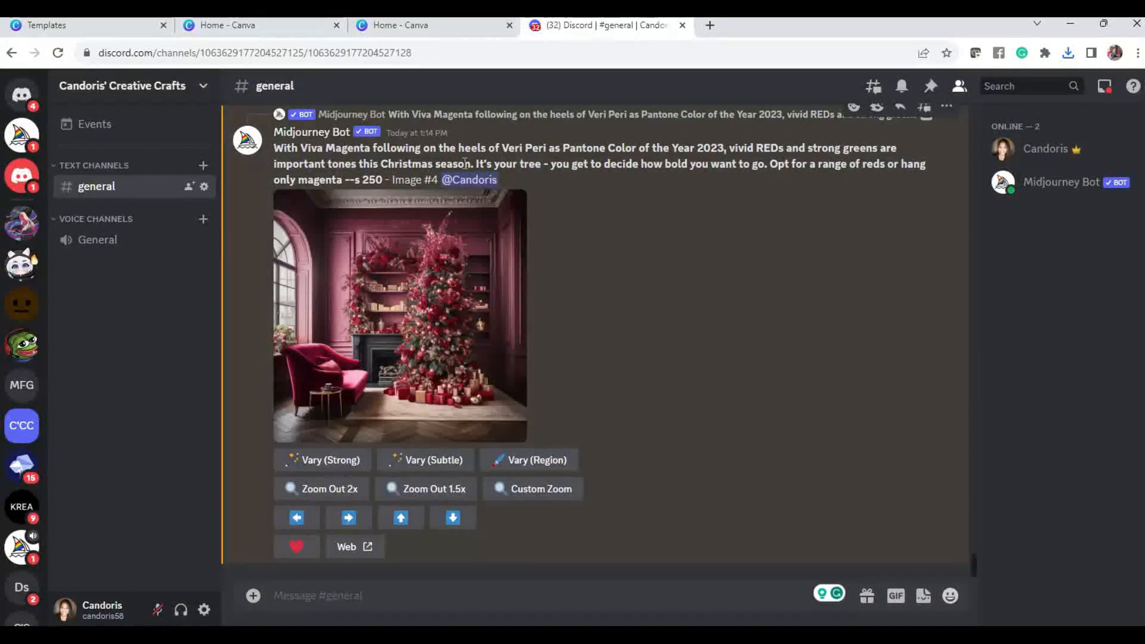
Switch to Canva and search its templates for "christmas greeting"
click(400, 25)
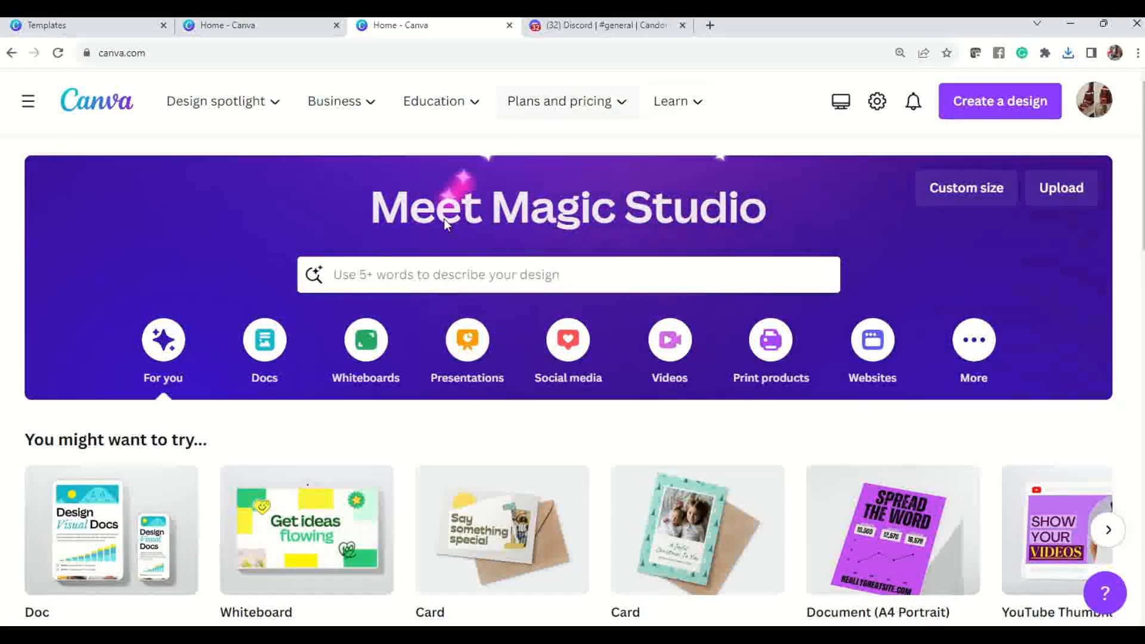
click(459, 273)
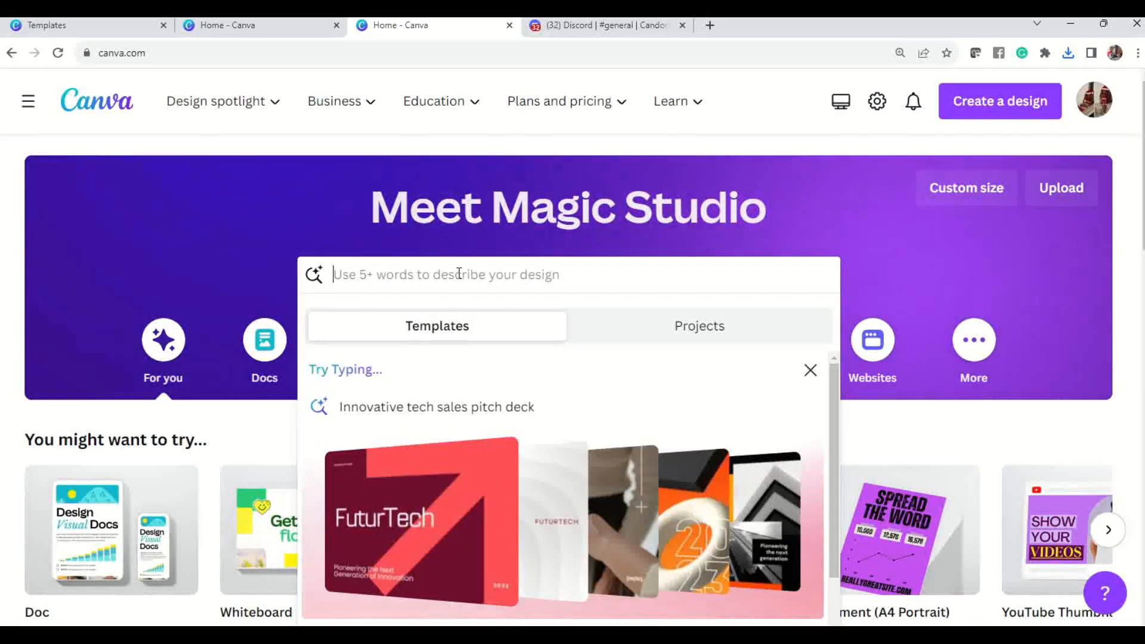
text(christma)
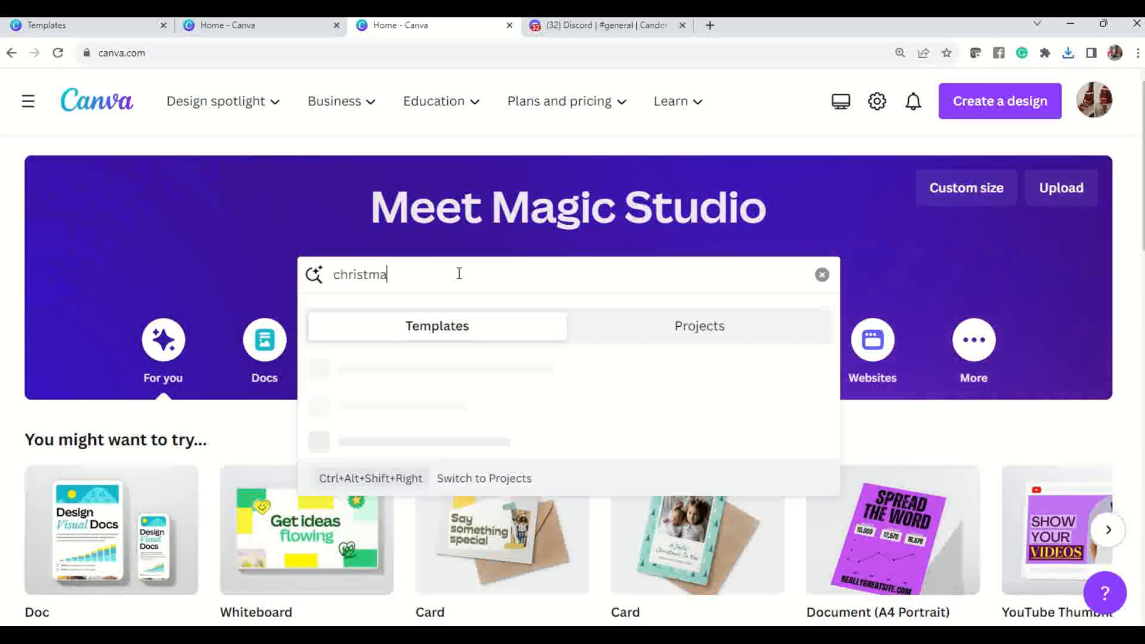
text(s)
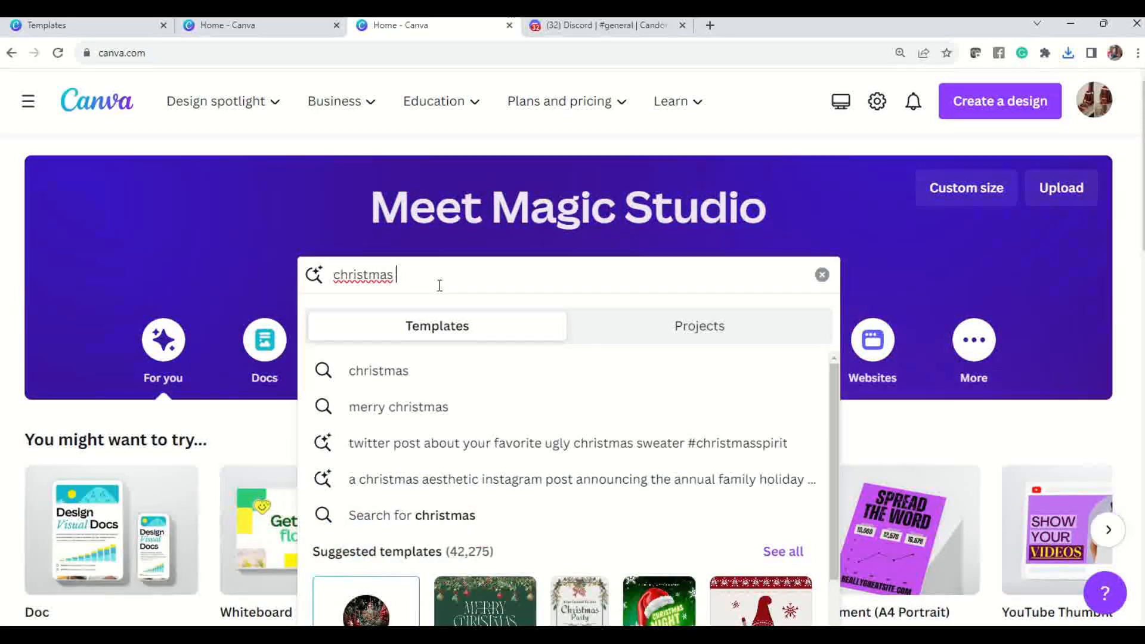
text( g)
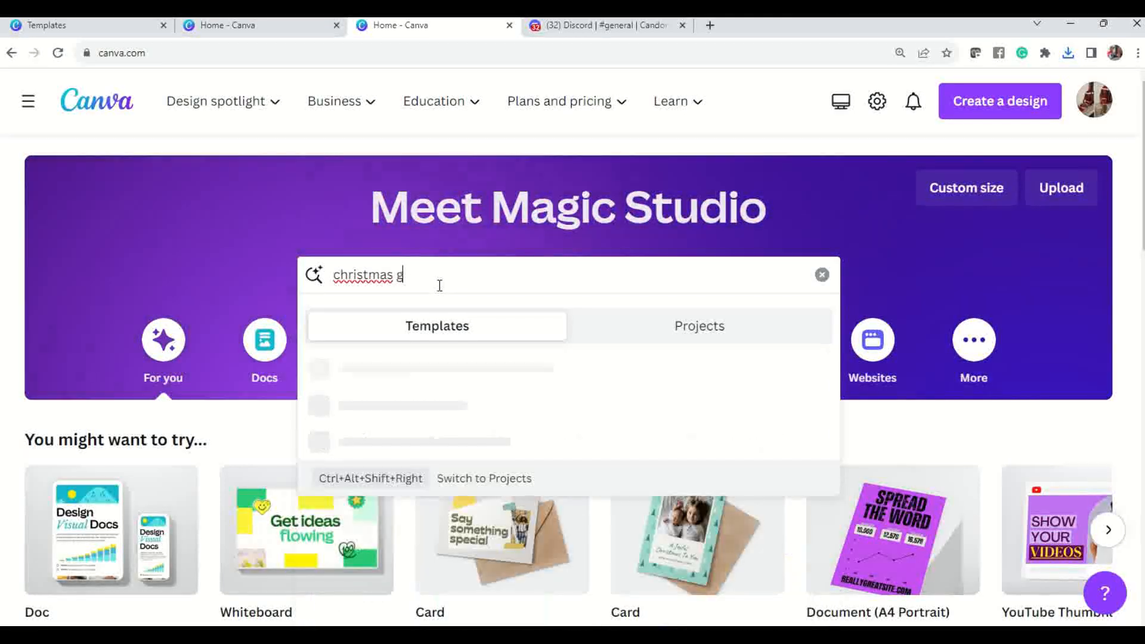
text(reetung)
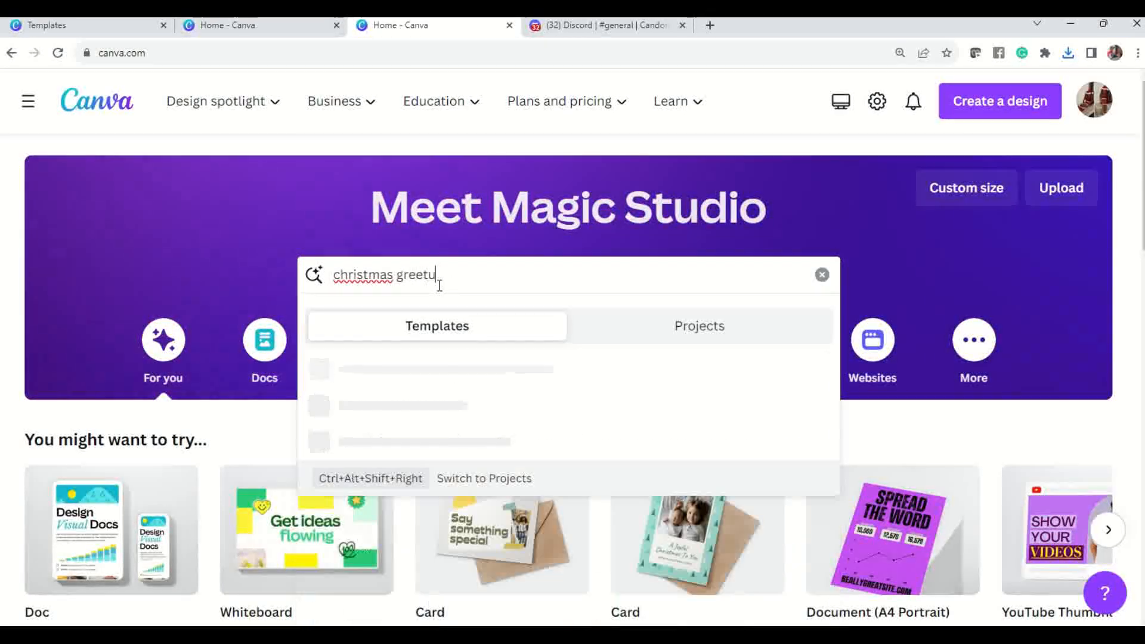
key(BackSpace)
key(BackSpace)
text(ing)
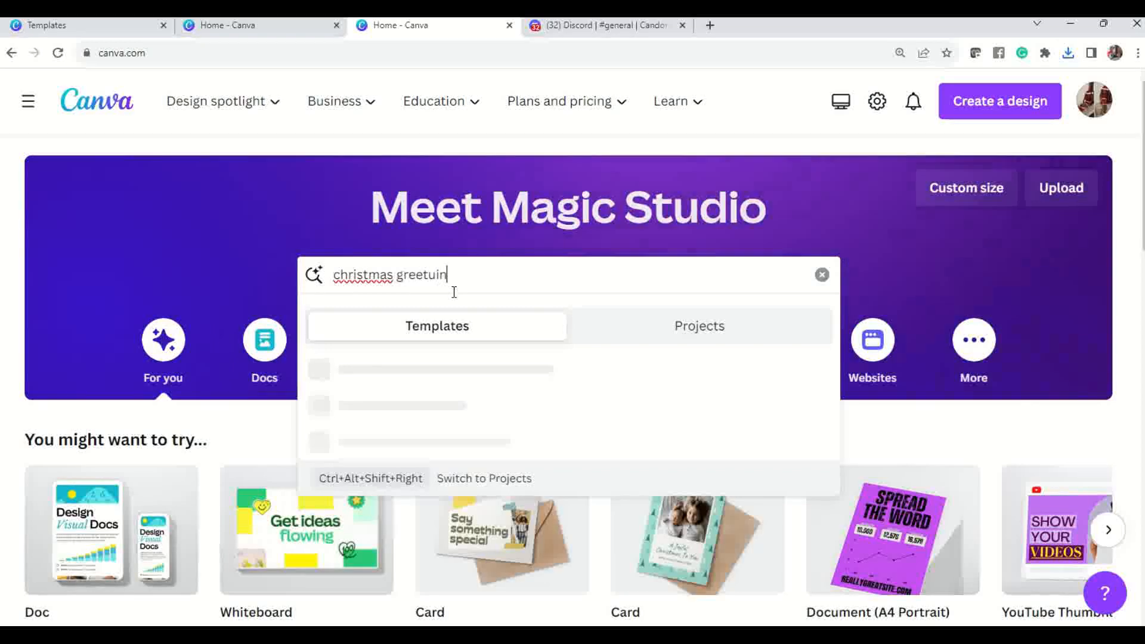
key(BackSpace)
key(BackSpace)
key(BackSpace)
key(BackSpace)
text(ing)
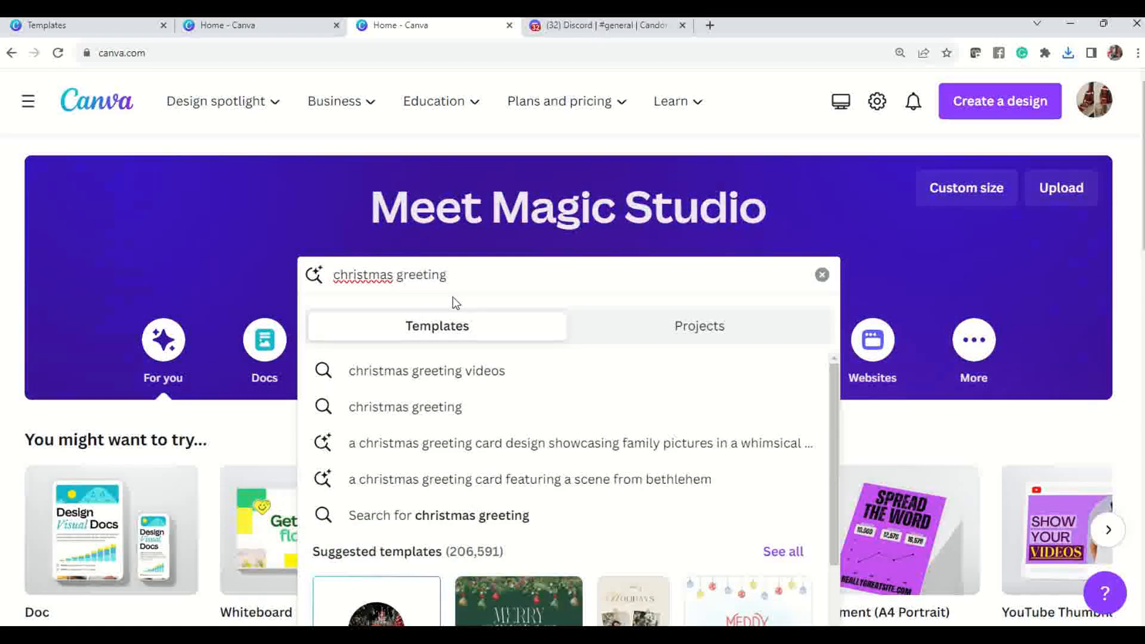
key(Return)
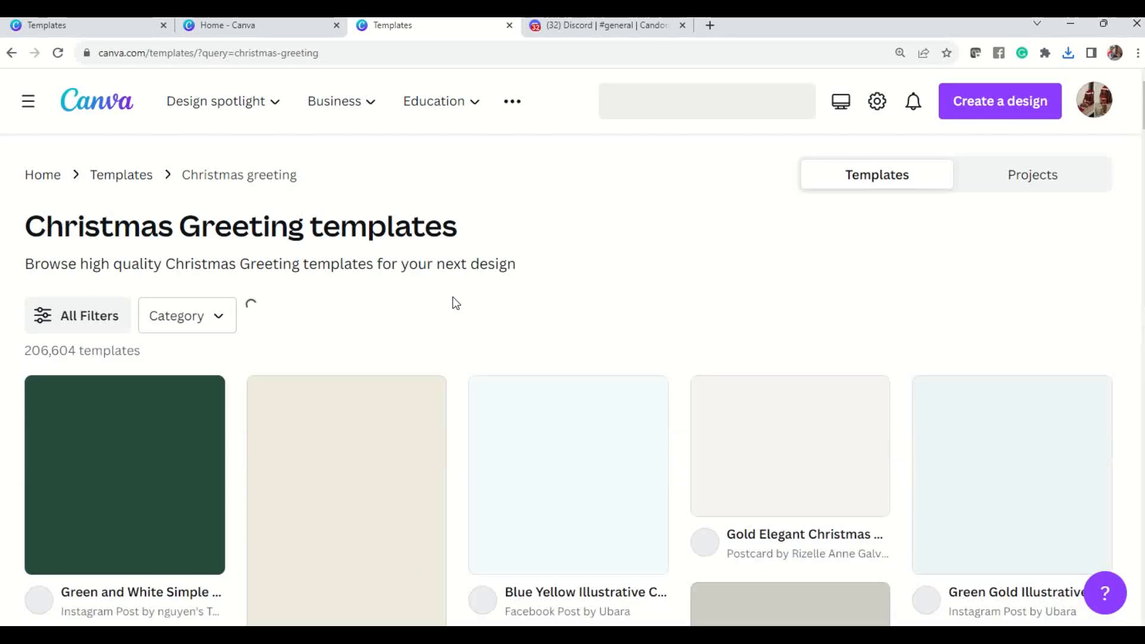
Look through the Christmas greeting templates for a card design with a large photo area
scroll(535, 394, down, 3)
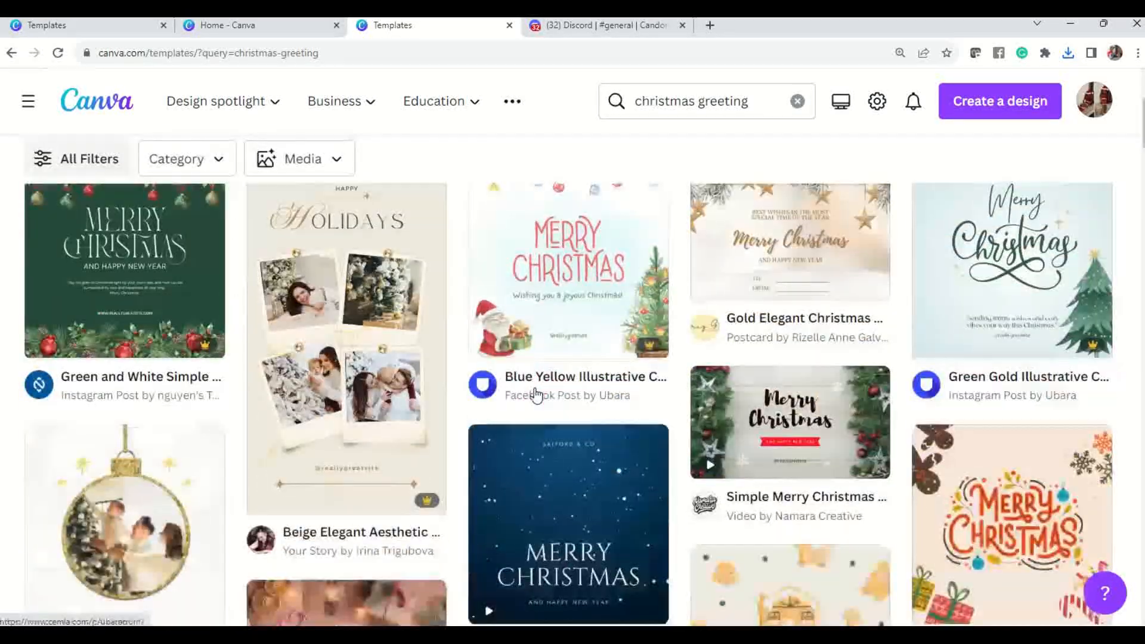
scroll(536, 394, down, 5)
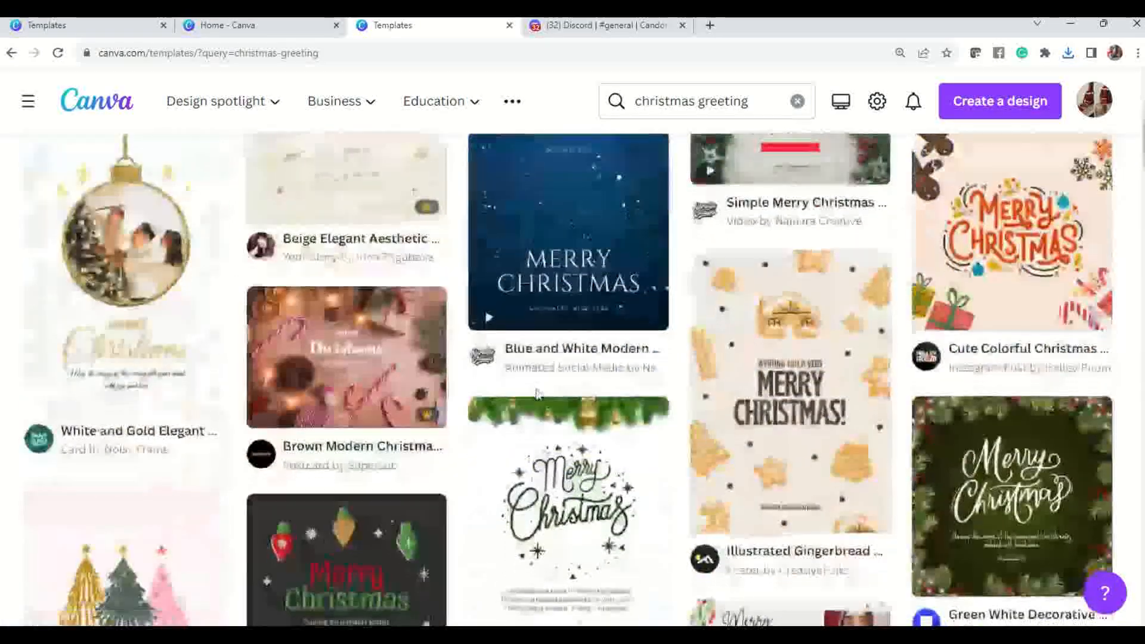
scroll(448, 389, down, 10)
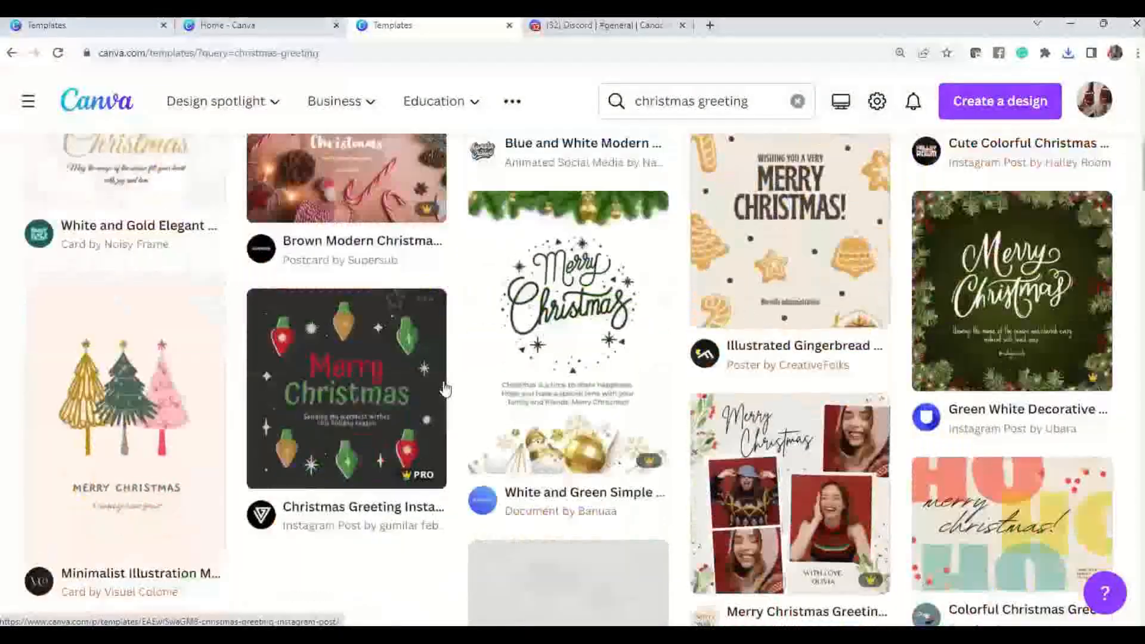
scroll(450, 390, down, 8)
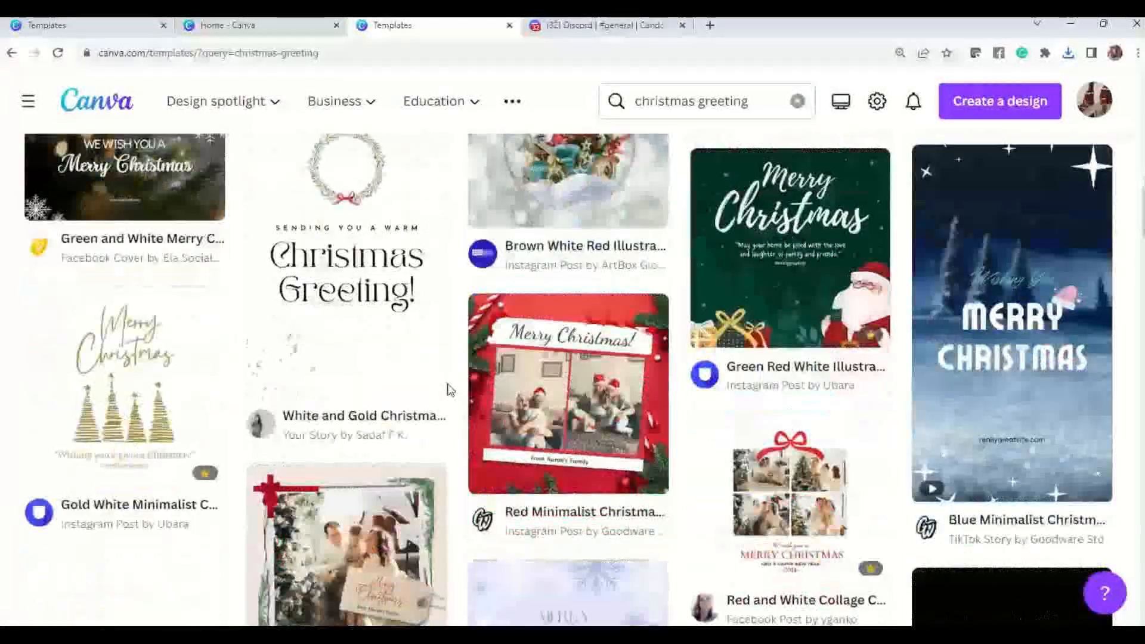
scroll(450, 390, down, 8)
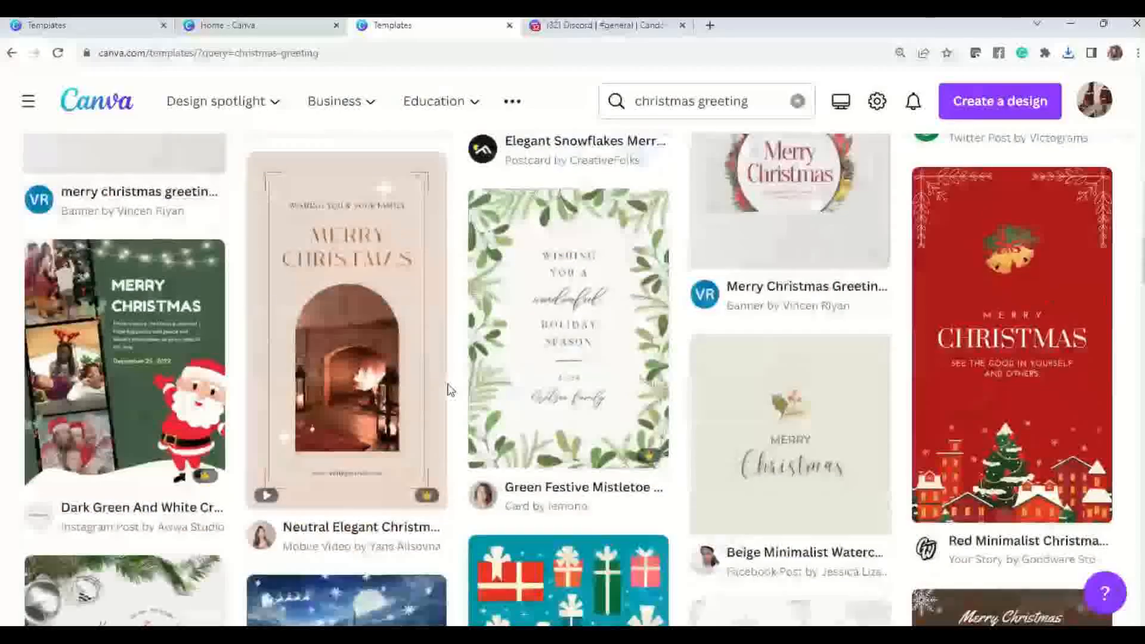
scroll(450, 390, down, 8)
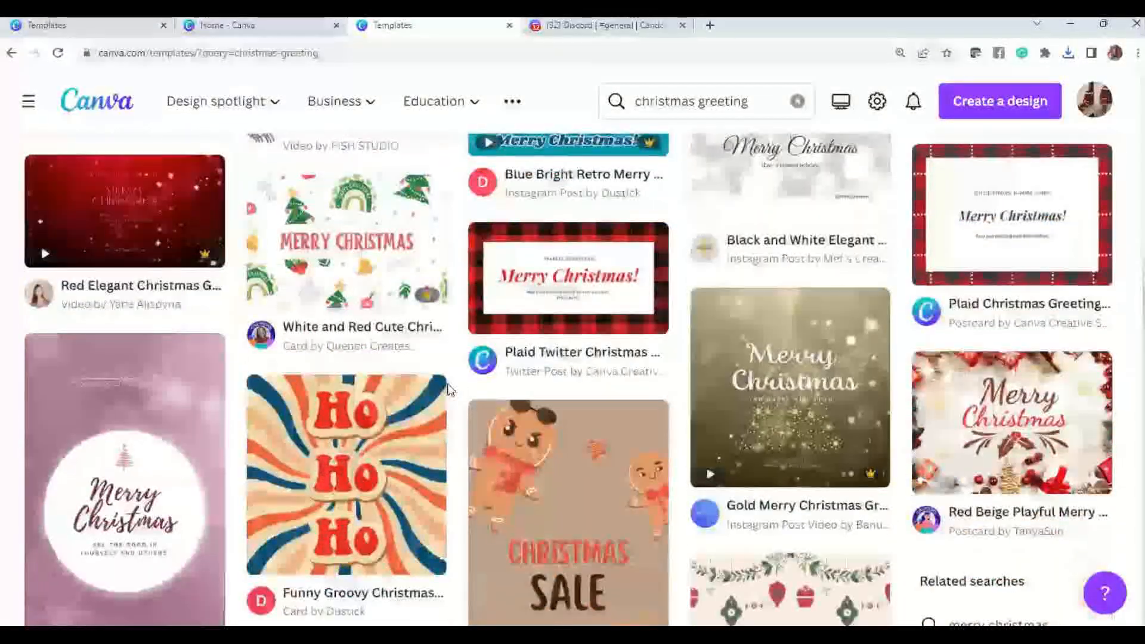
scroll(450, 390, down, 8)
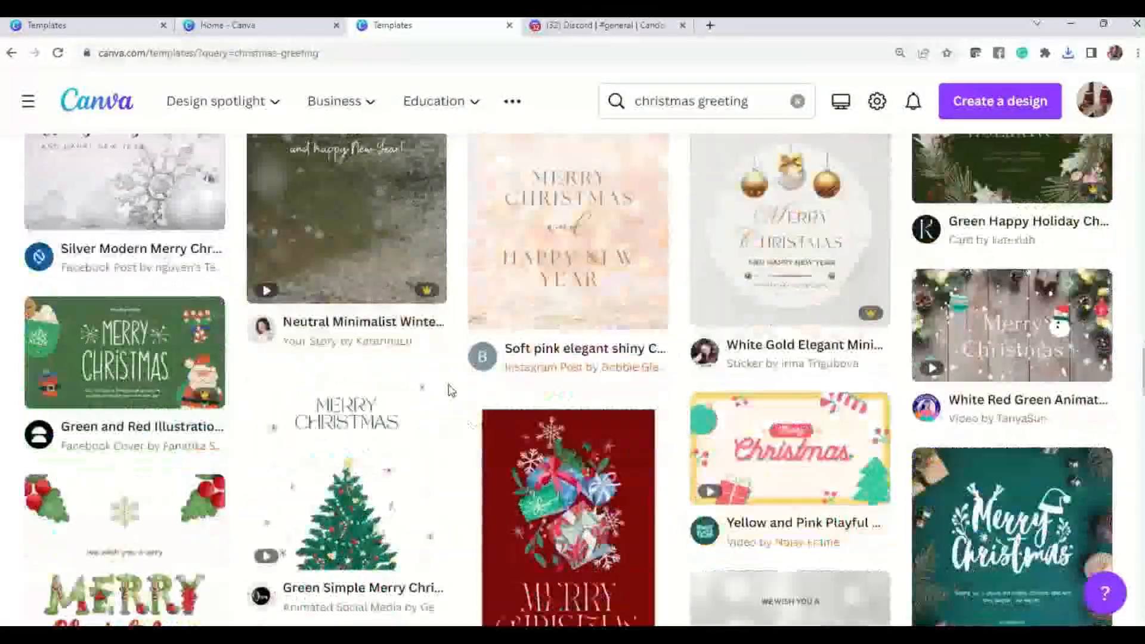
scroll(452, 392, down, 6)
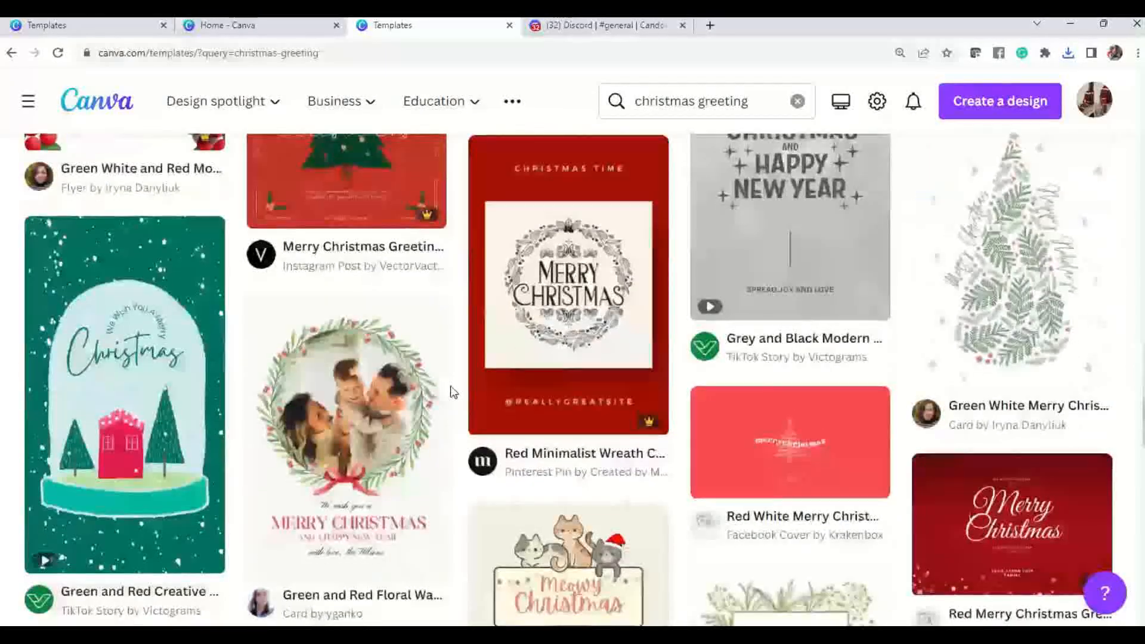
scroll(459, 395, down, 7)
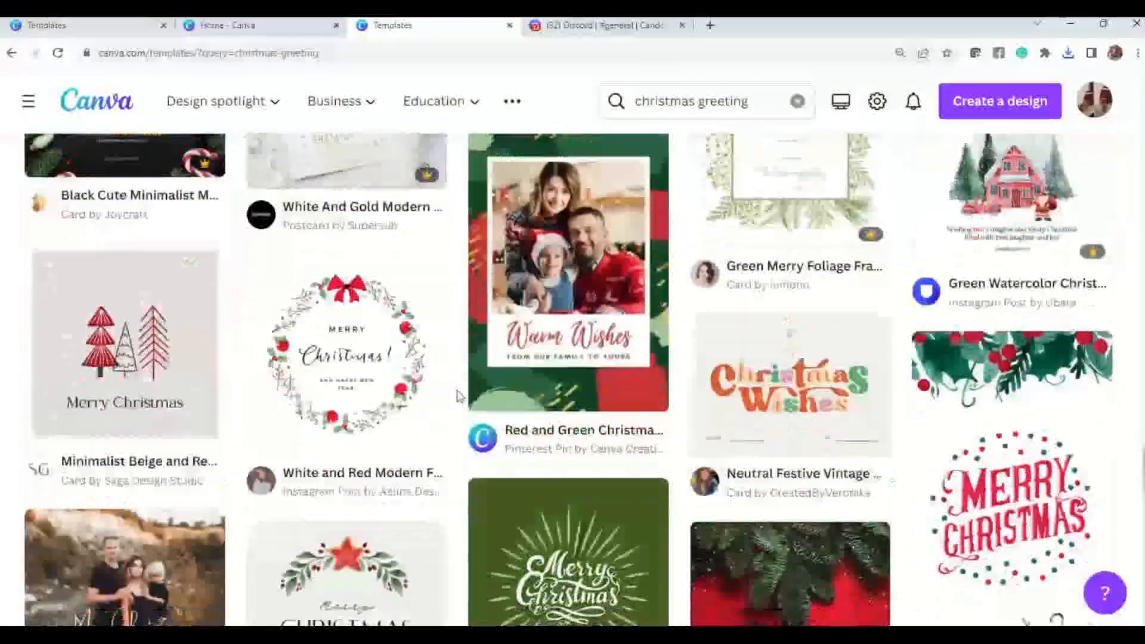
scroll(459, 396, down, 9)
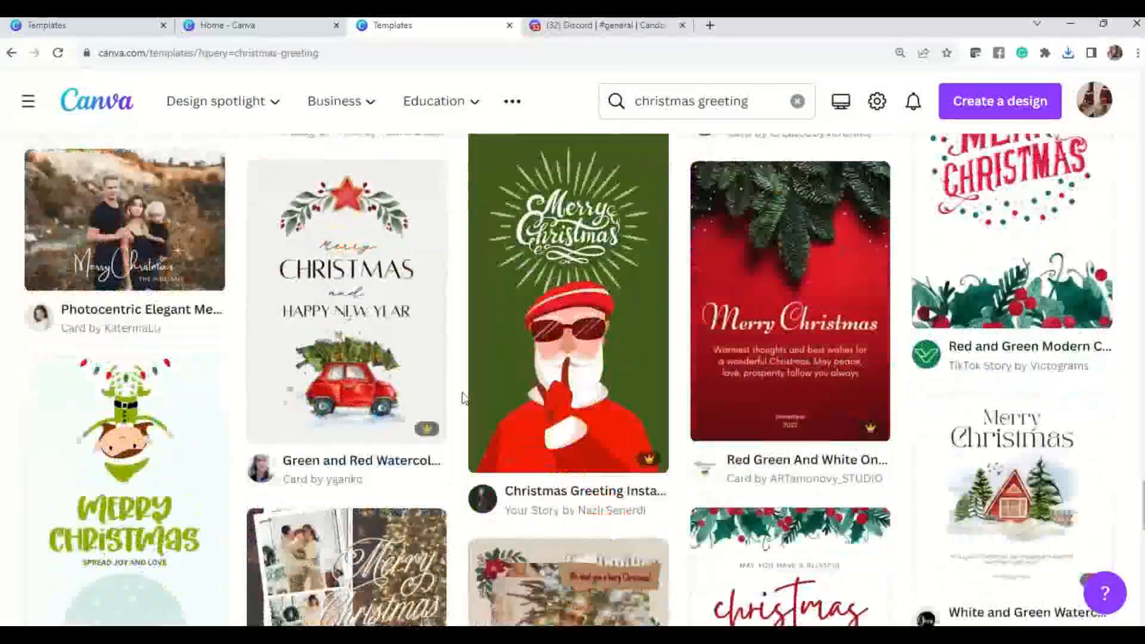
scroll(466, 396, down, 10)
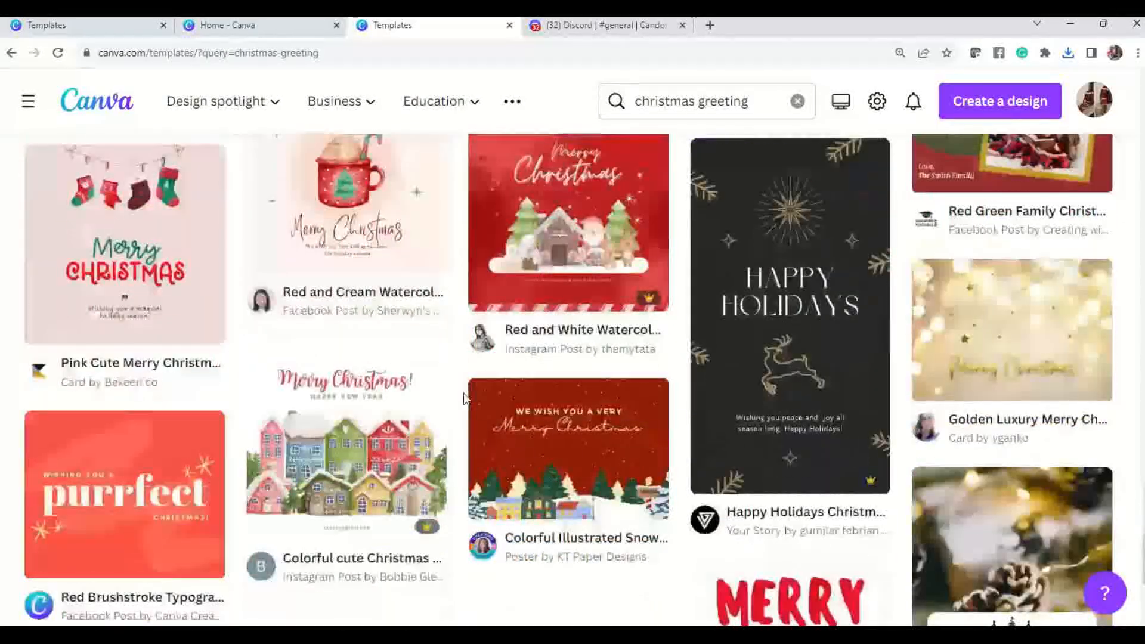
scroll(468, 399, down, 4)
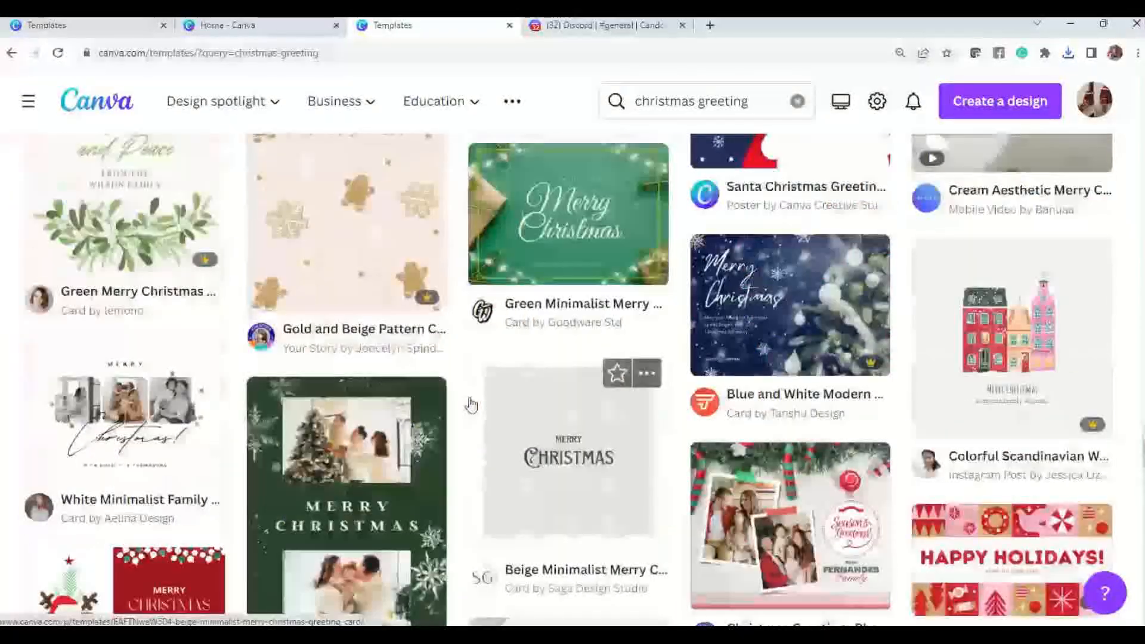
scroll(471, 402, down, 6)
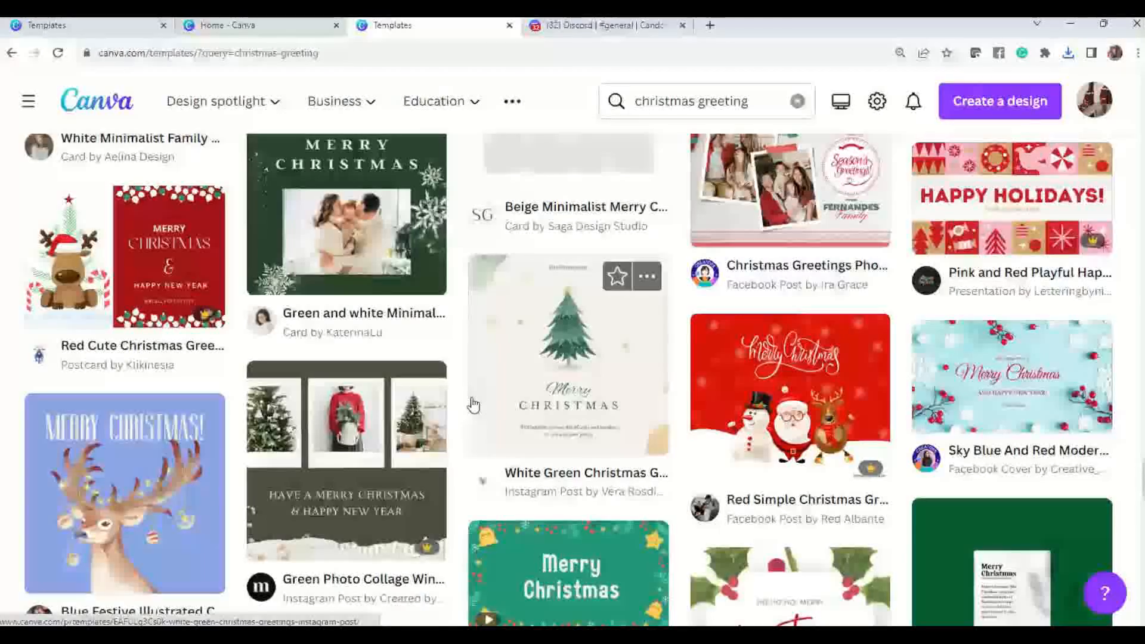
scroll(472, 404, down, 8)
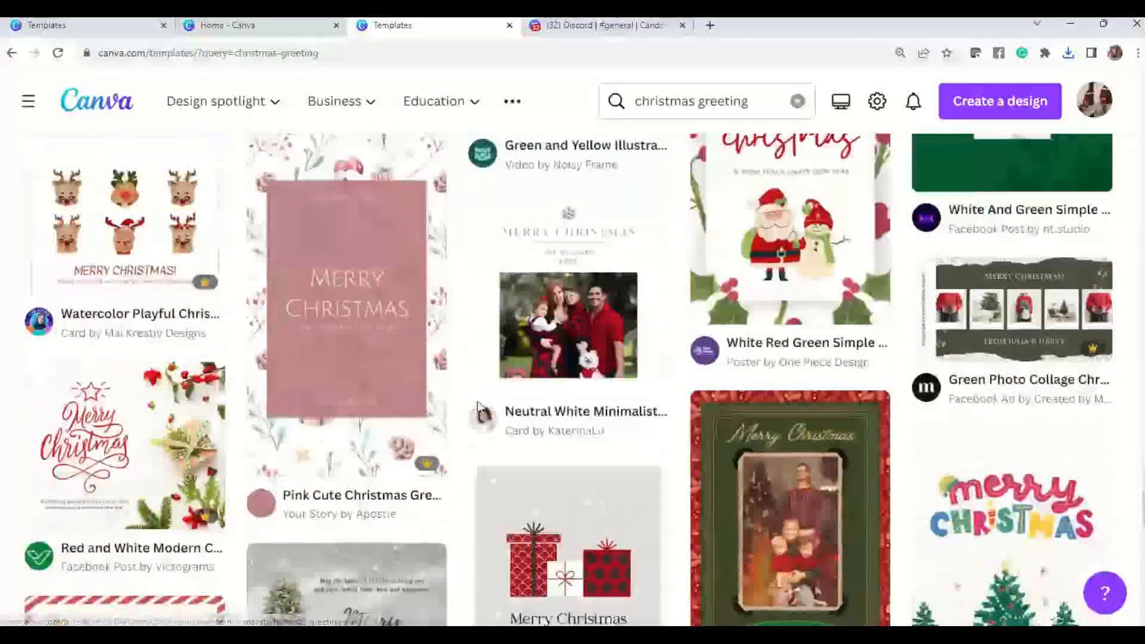
scroll(477, 408, down, 9)
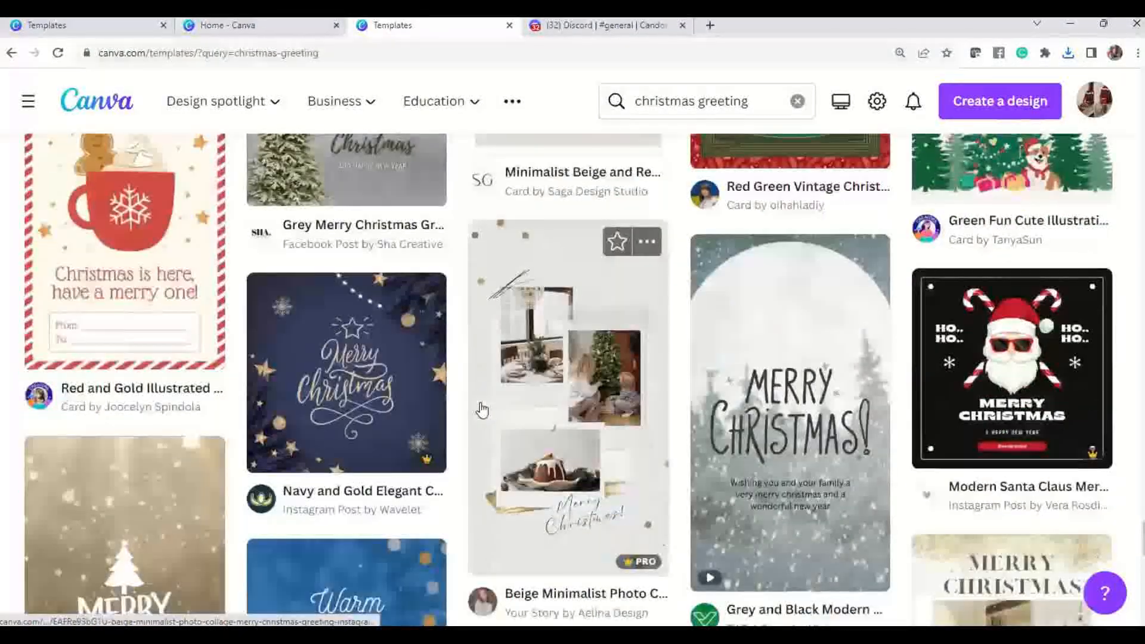
scroll(482, 410, down, 13)
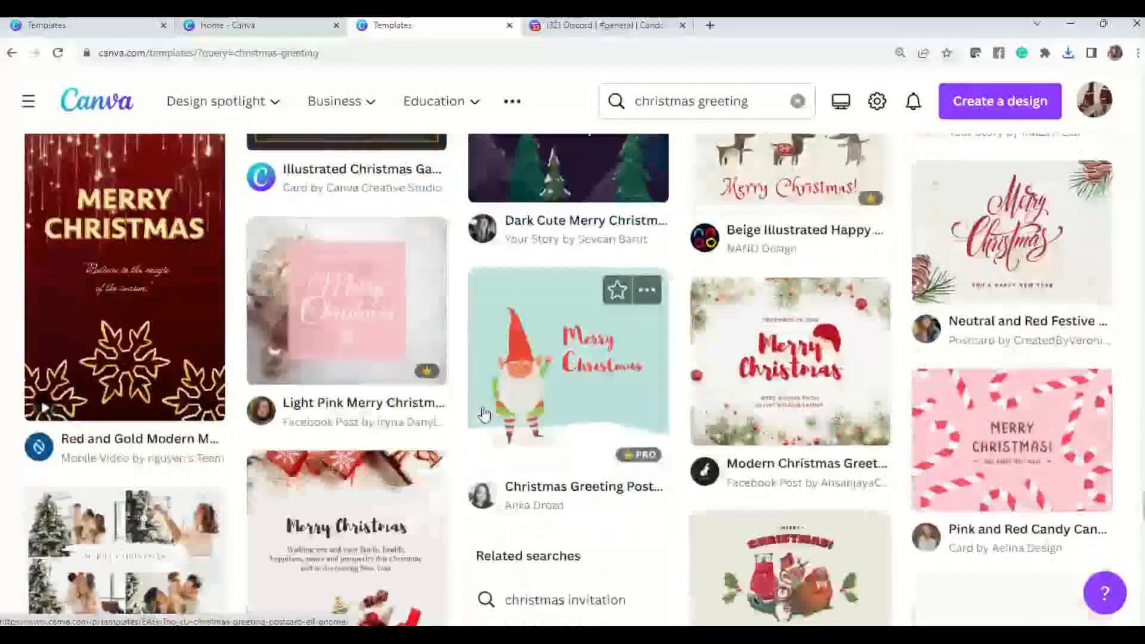
scroll(484, 413, down, 10)
scroll(487, 415, down, 9)
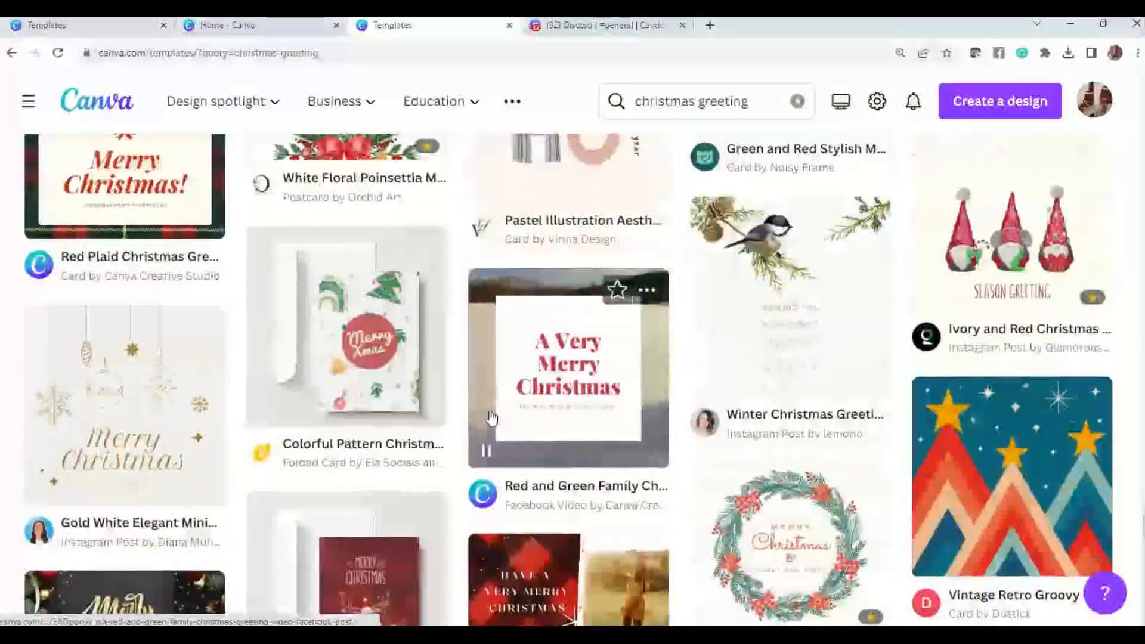
scroll(490, 417, down, 12)
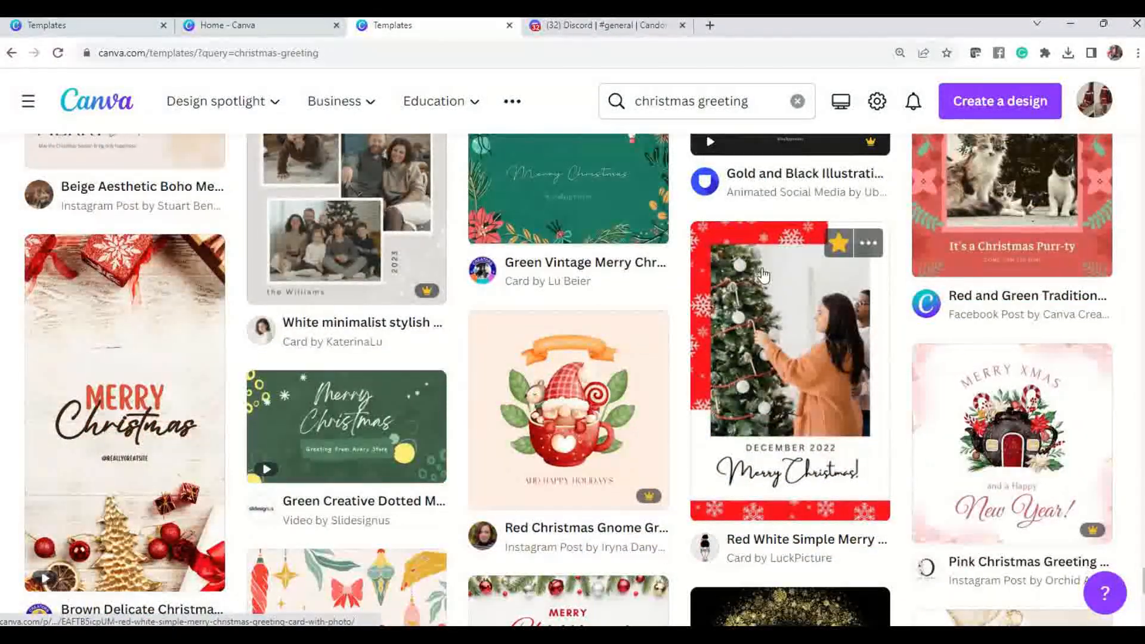
Open the Red White Simple Merry Christmas Greeting Card With Photo template for customizing, closing the stray advertisement page
click(764, 274)
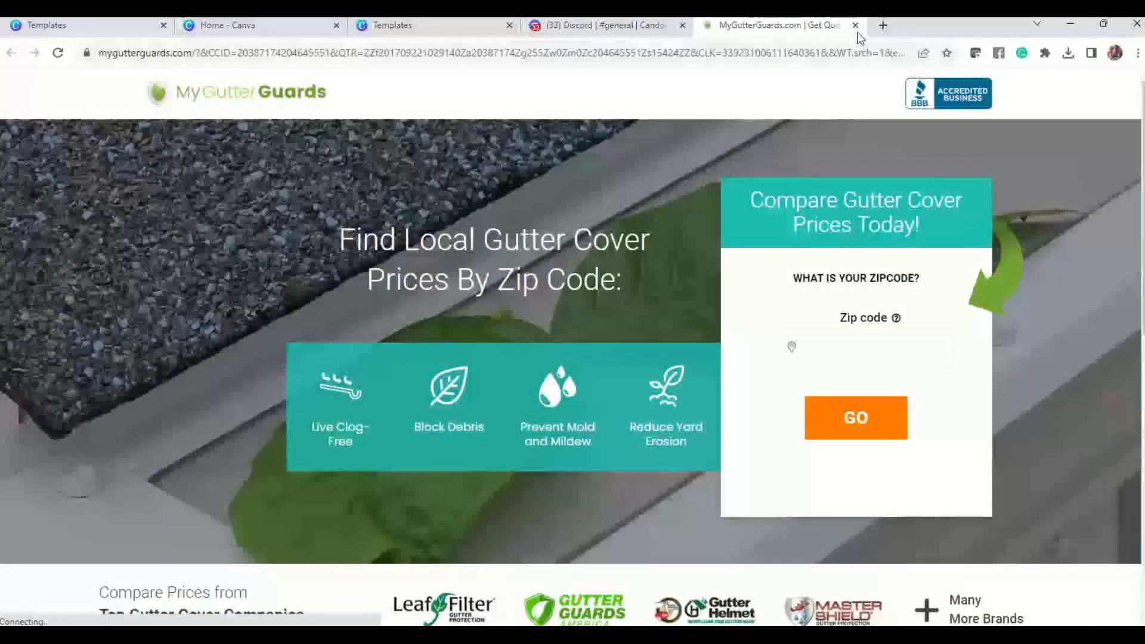
click(854, 25)
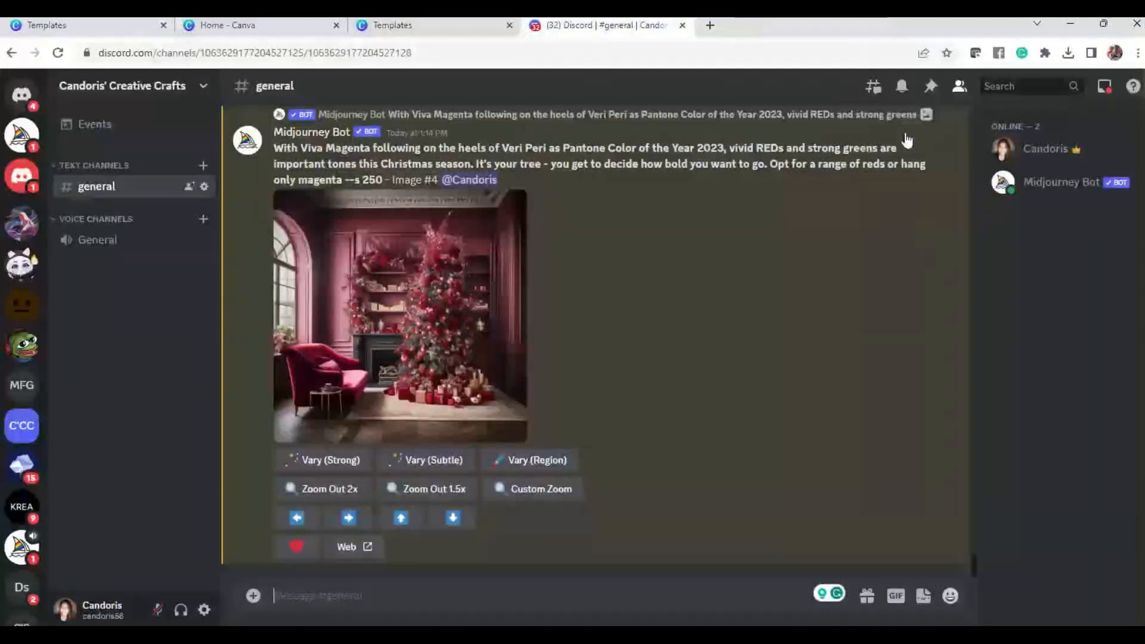
click(409, 24)
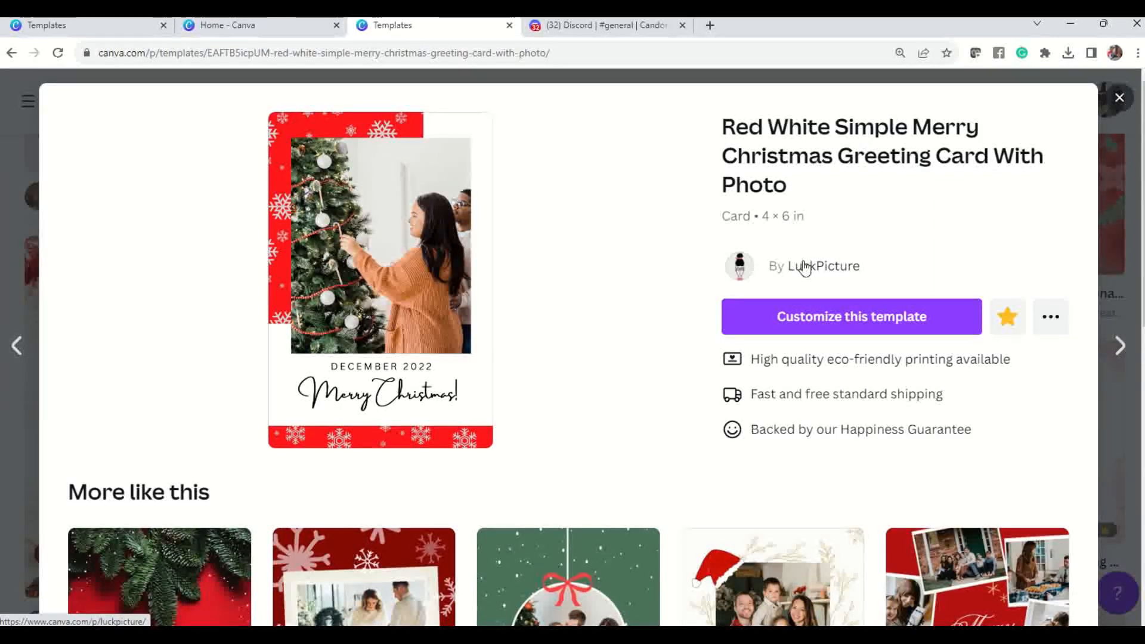
click(817, 322)
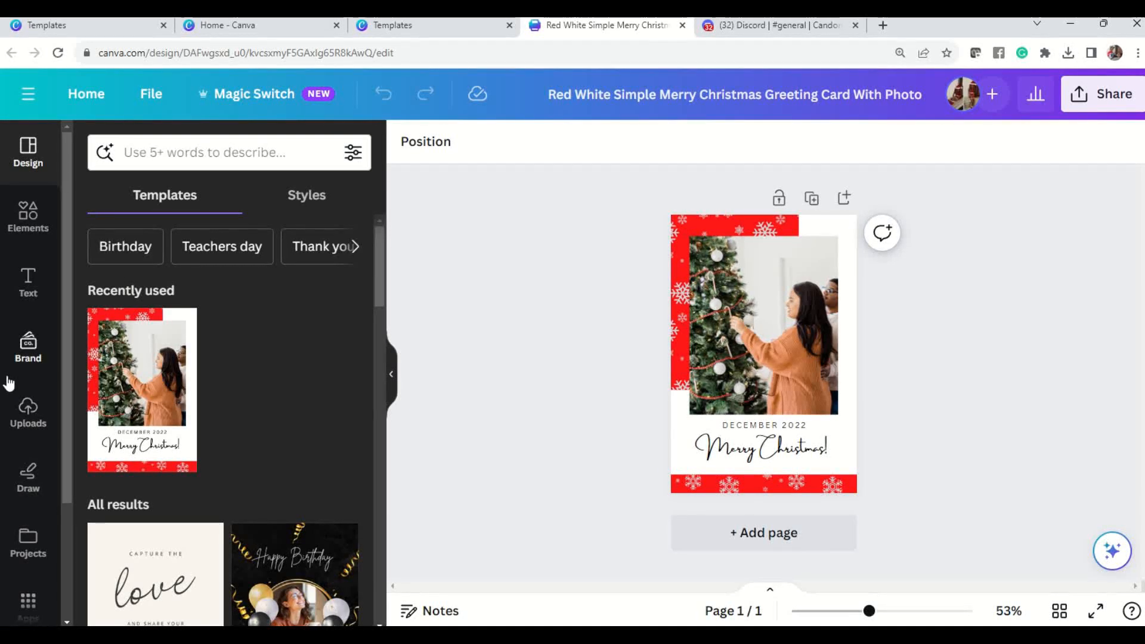
Start a file upload to the card design and set the 10.03.23 folder's file filter to All Files
click(28, 412)
click(239, 199)
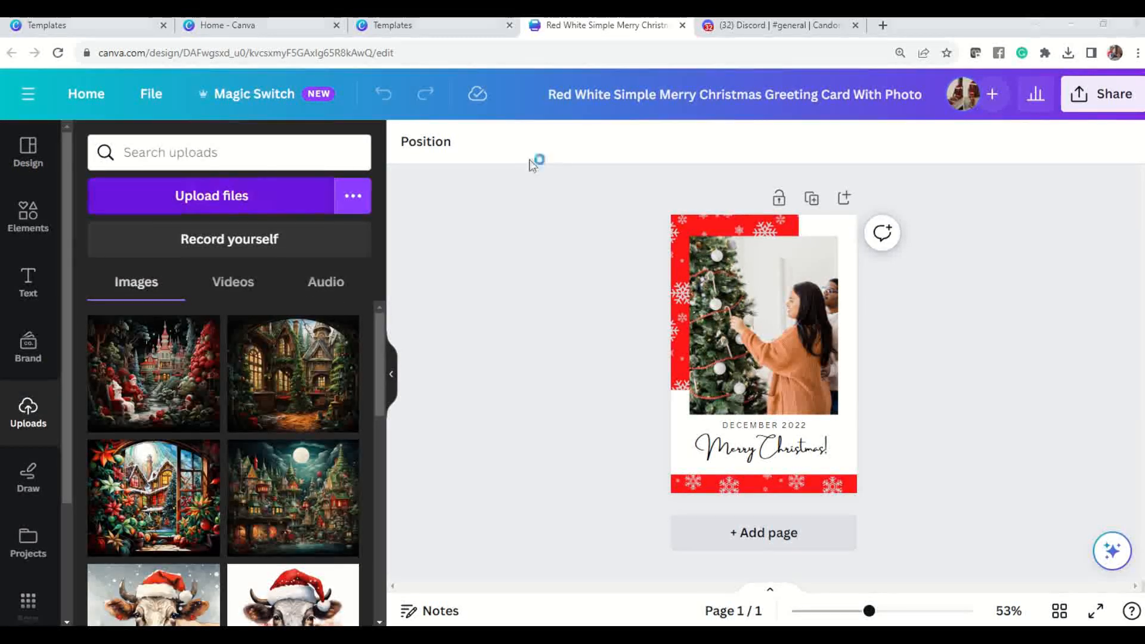
drag(646, 119, 645, 396)
click(592, 432)
click(555, 454)
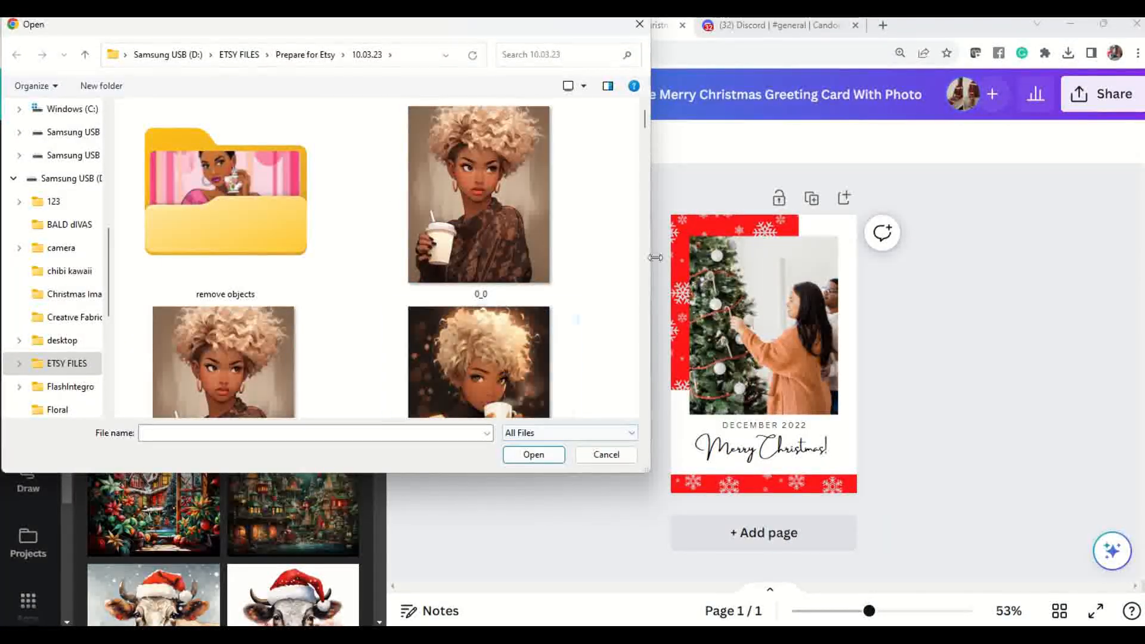
Upload the four Viva Magenta Christmas tree images from the 10.03.23 folder
drag(646, 120, 640, 391)
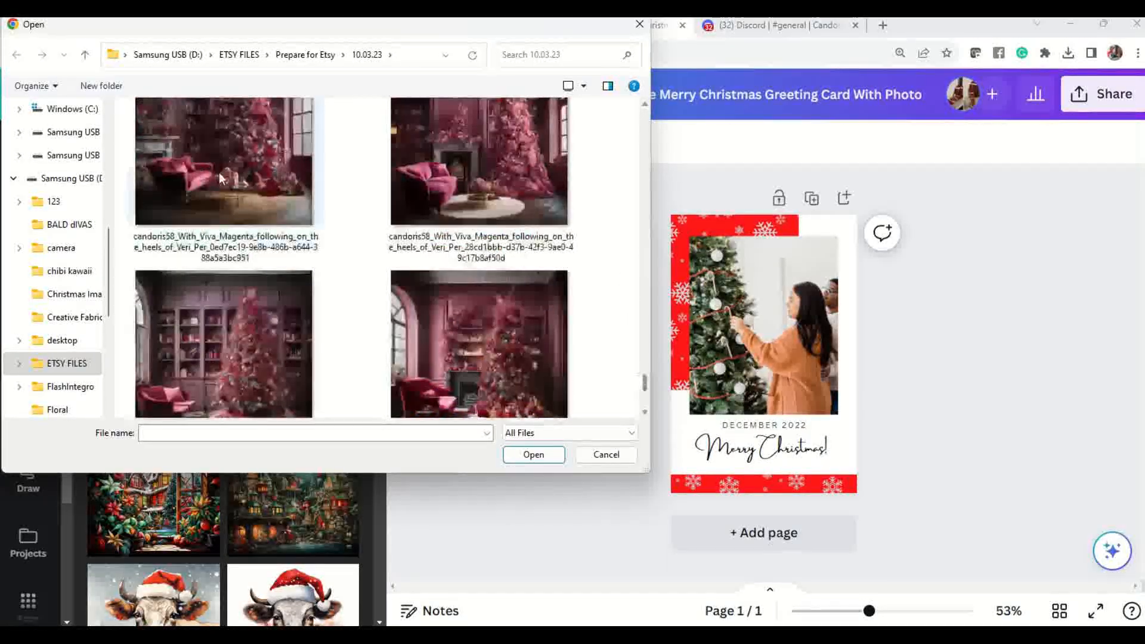
scroll(264, 199, up, 1)
click(137, 112)
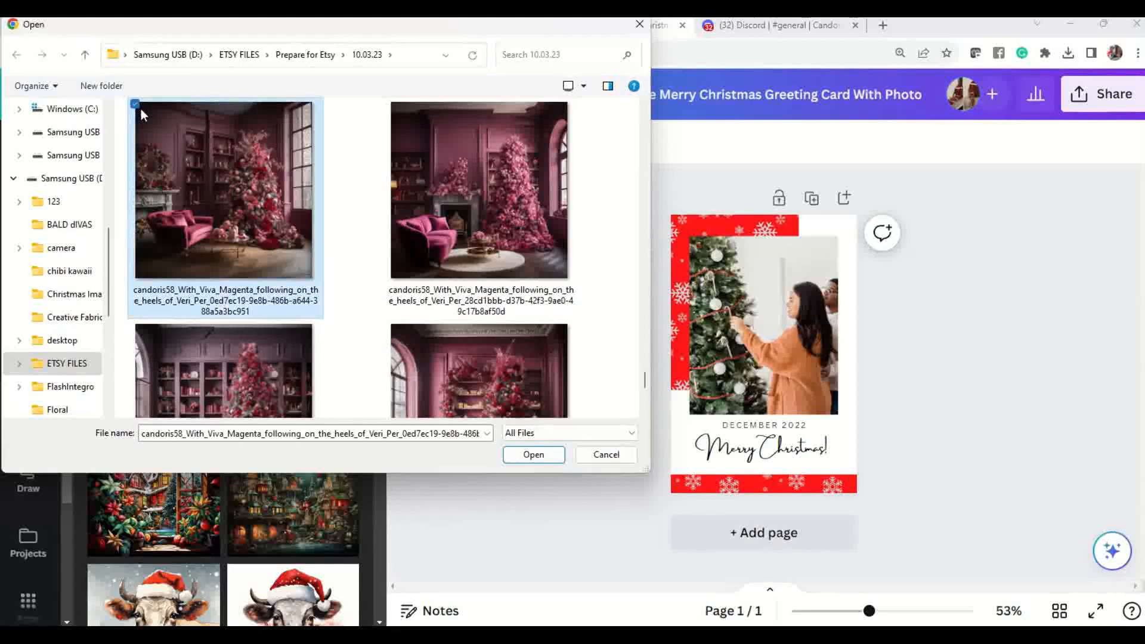
click(391, 104)
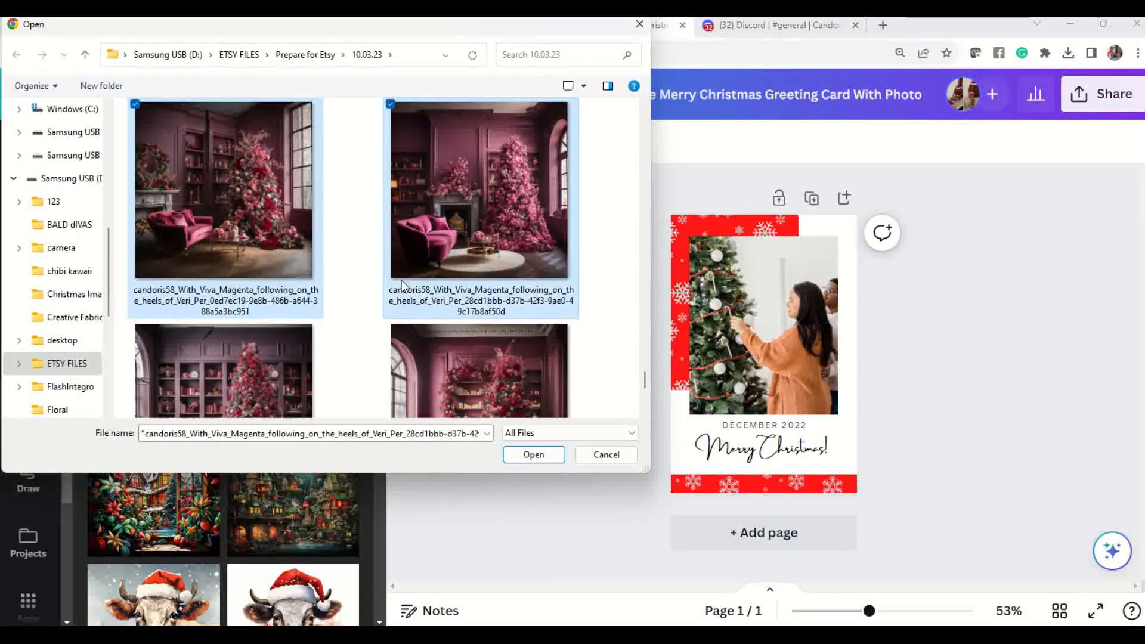
click(391, 326)
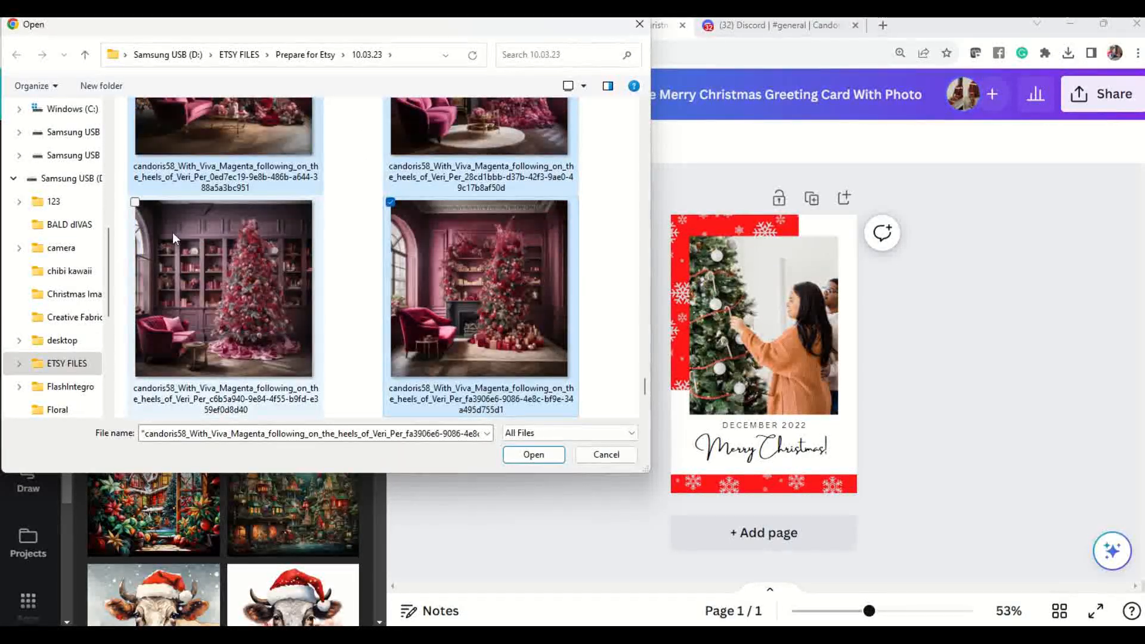
click(136, 203)
click(534, 455)
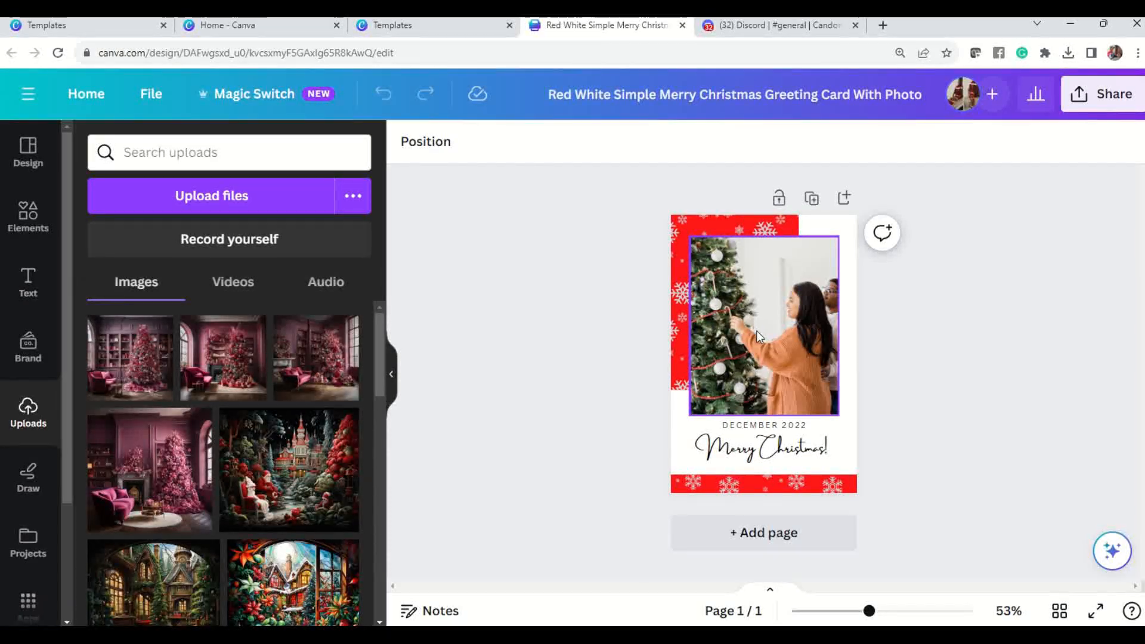
Replace the card's photo with the uploaded magenta tree image that has the armchair and a tall window beside the tree
click(799, 292)
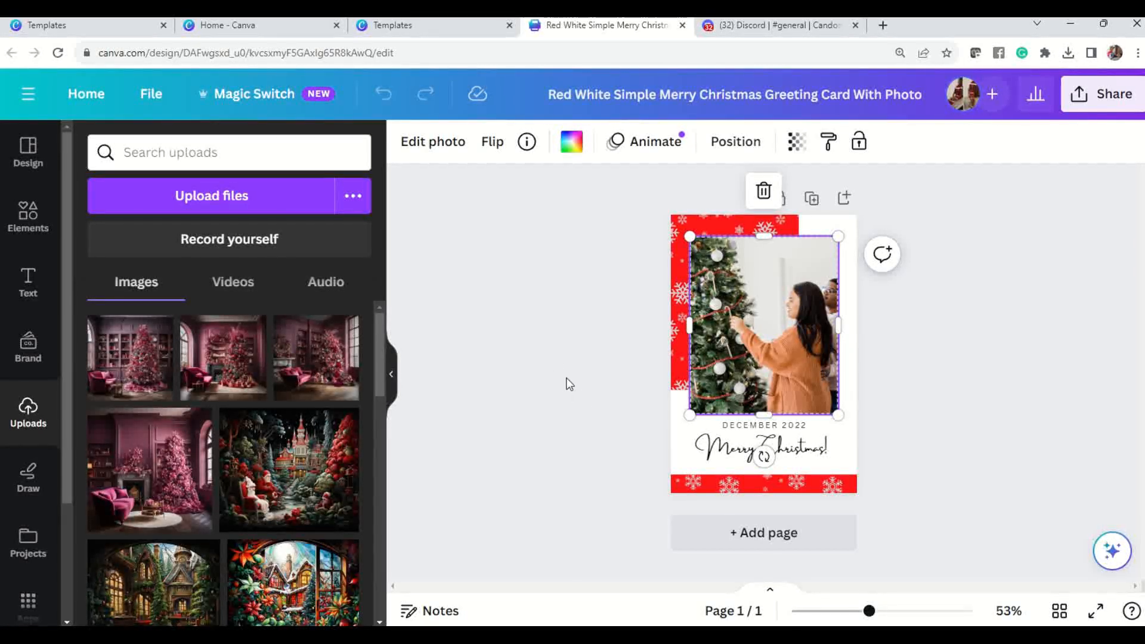
drag(320, 366, 709, 334)
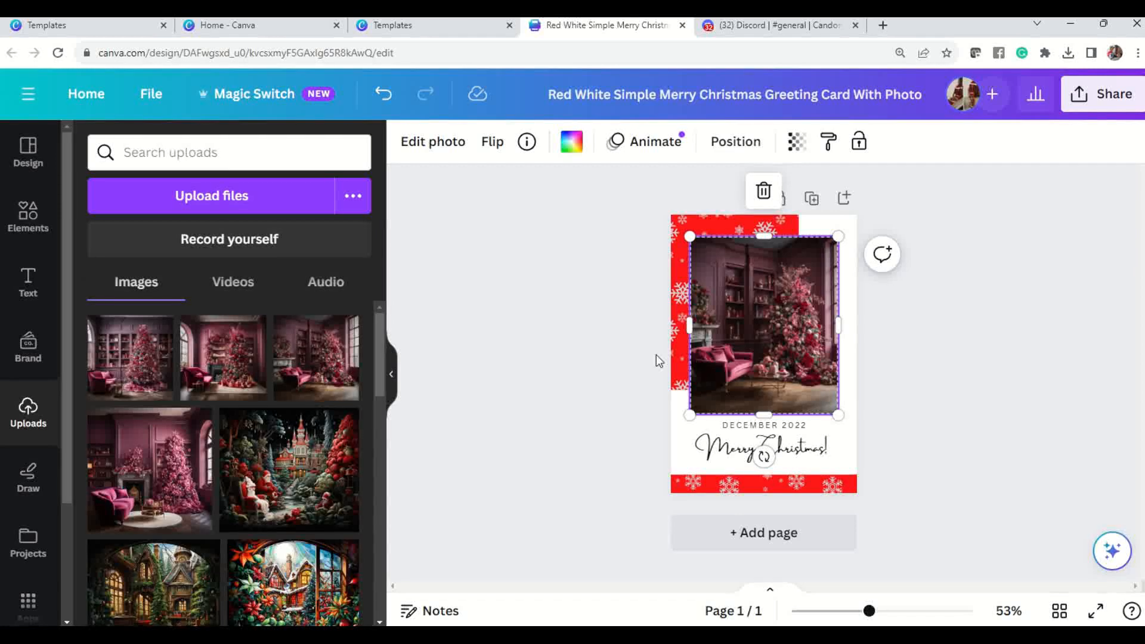
Try the uploaded picture of the cow in a Santa hat in the card's photo frame
scroll(352, 447, down, 2)
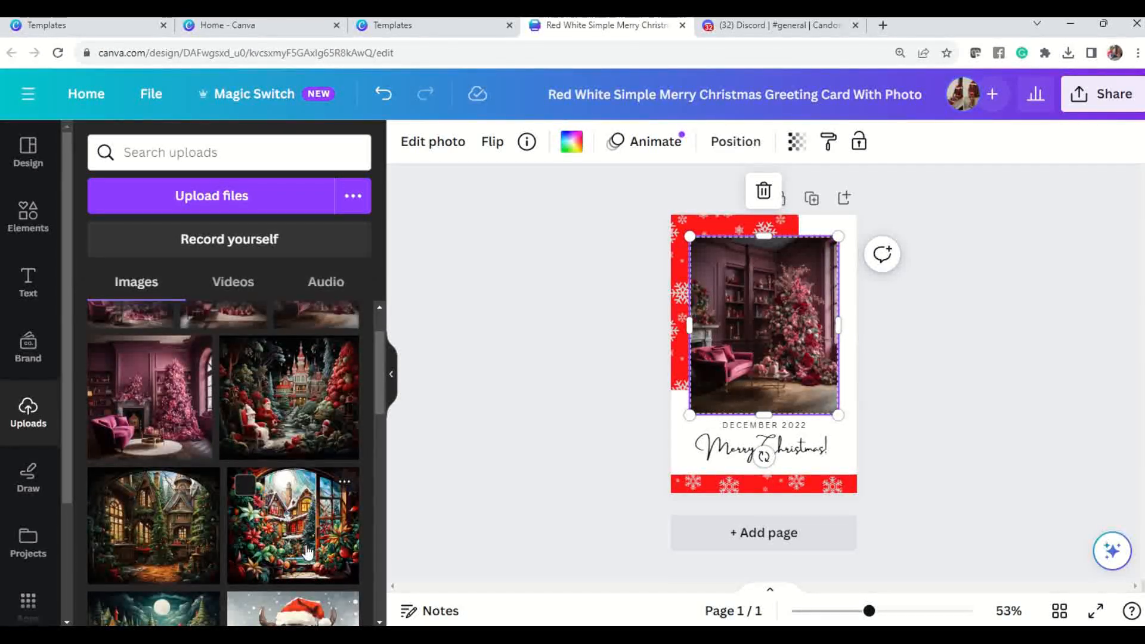
scroll(307, 551, down, 2)
drag(325, 590, 774, 315)
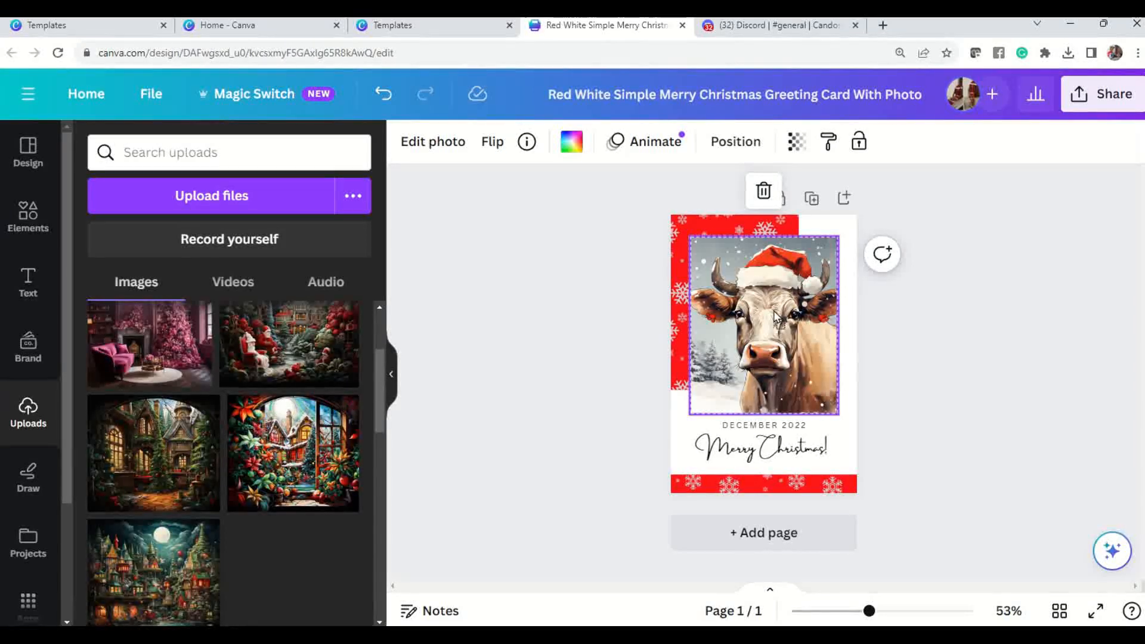
drag(775, 316, 814, 262)
drag(814, 263, 274, 573)
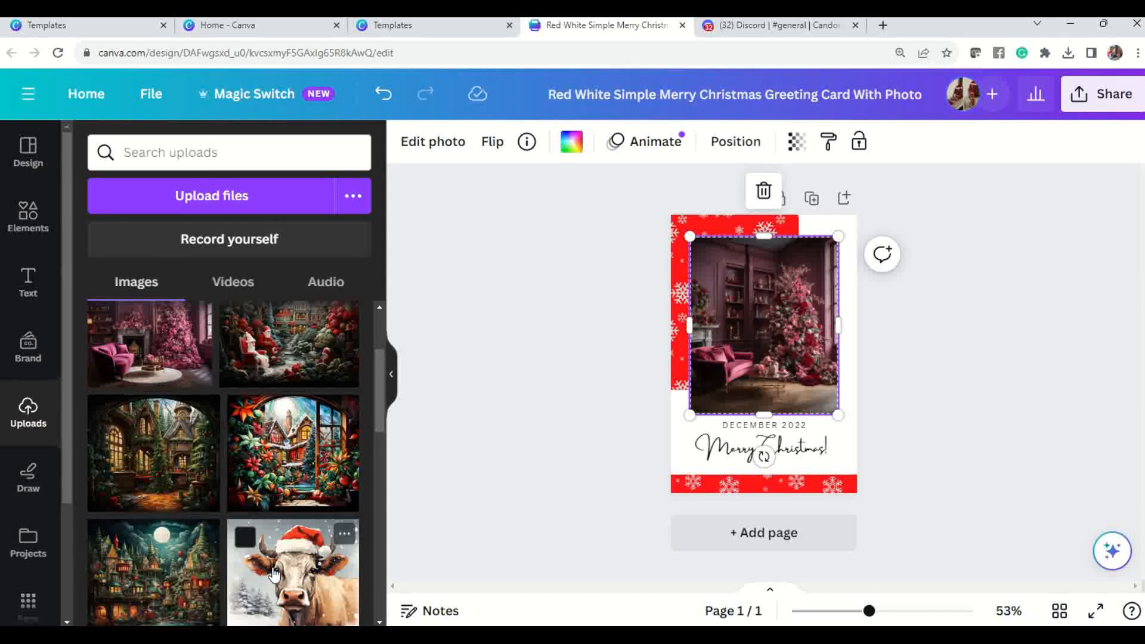
scroll(299, 417, up, 3)
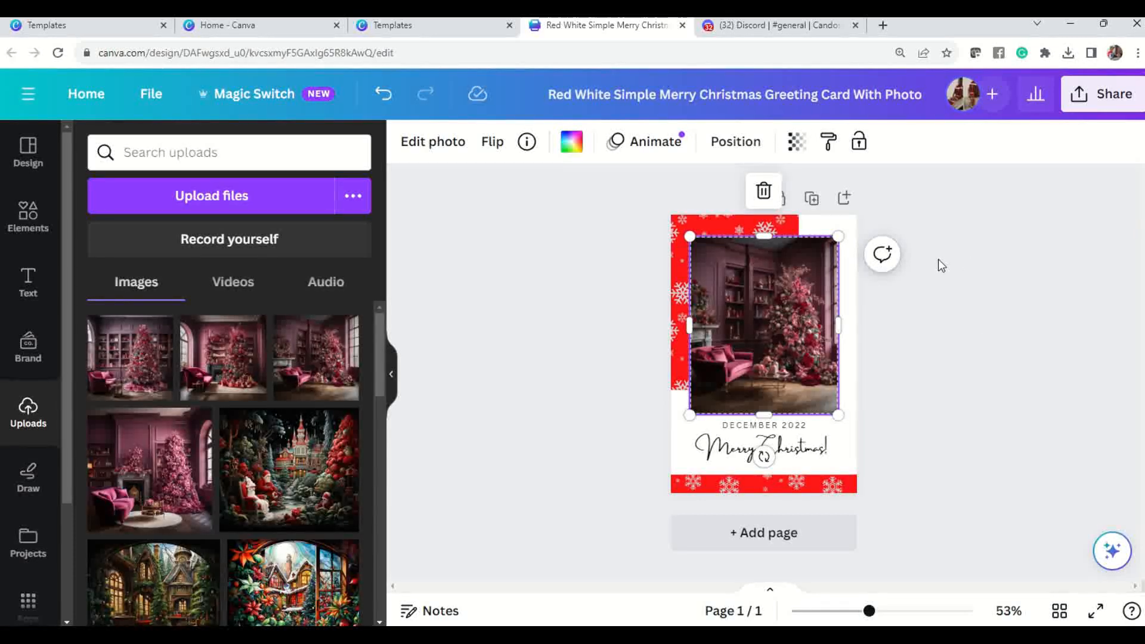
Shift the snowflake pattern on the card's upper-left corner sideways and open the fill colors of the red block behind it
click(978, 337)
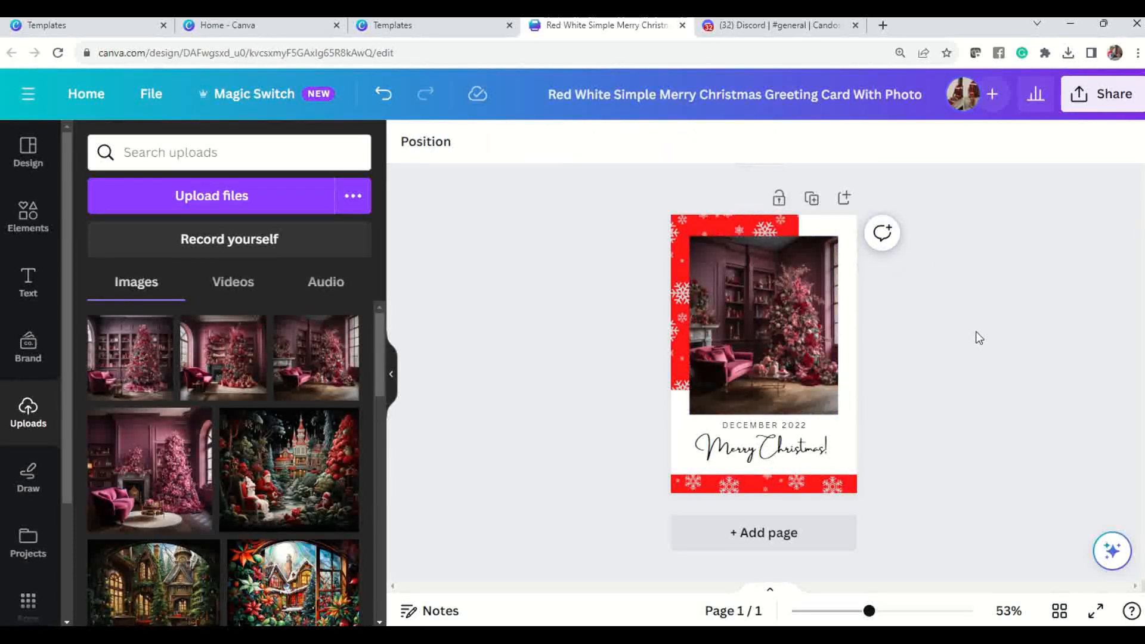
click(697, 221)
drag(699, 220, 718, 222)
click(680, 239)
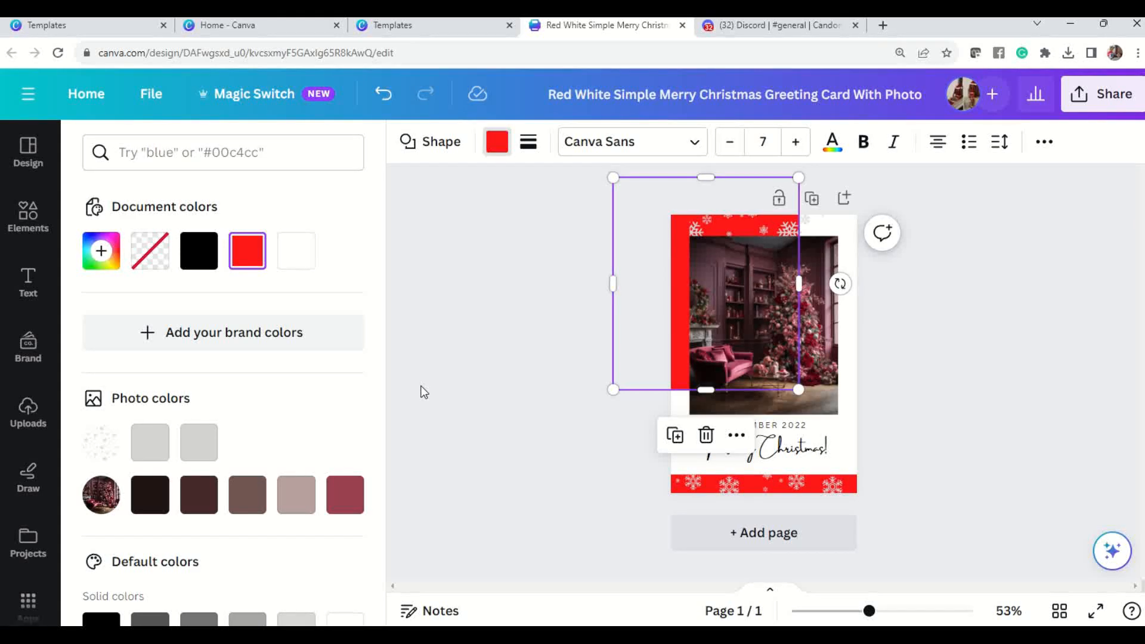
Look through the photo colors, default solid colors and gradients for a block fill that suits the magenta tree image
scroll(305, 442, down, 7)
scroll(307, 451, up, 5)
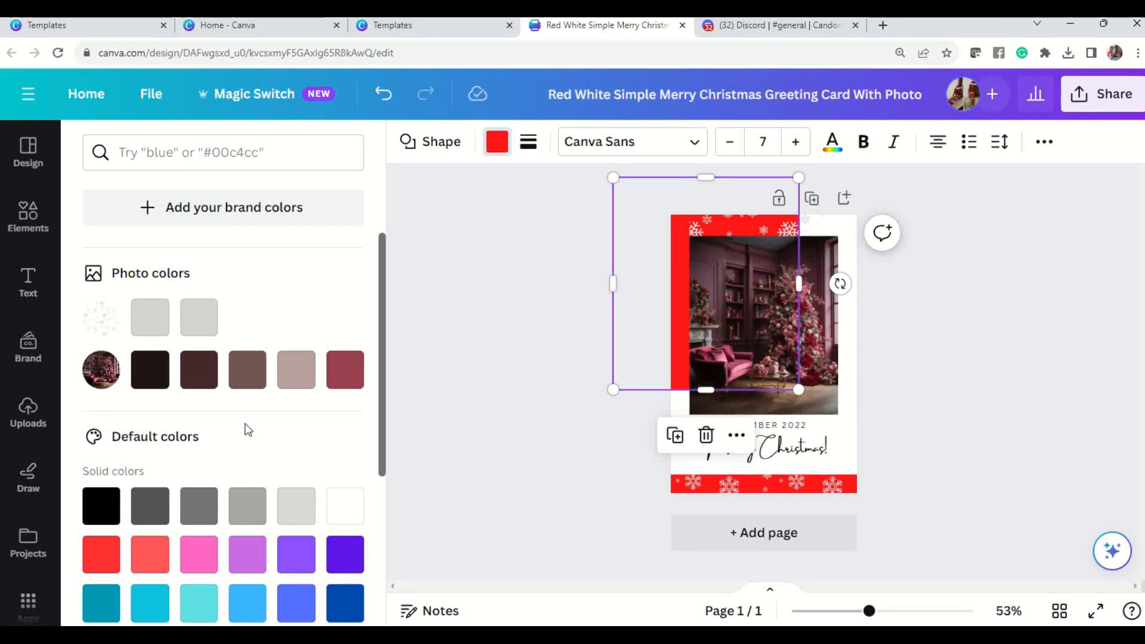
scroll(253, 435, down, 5)
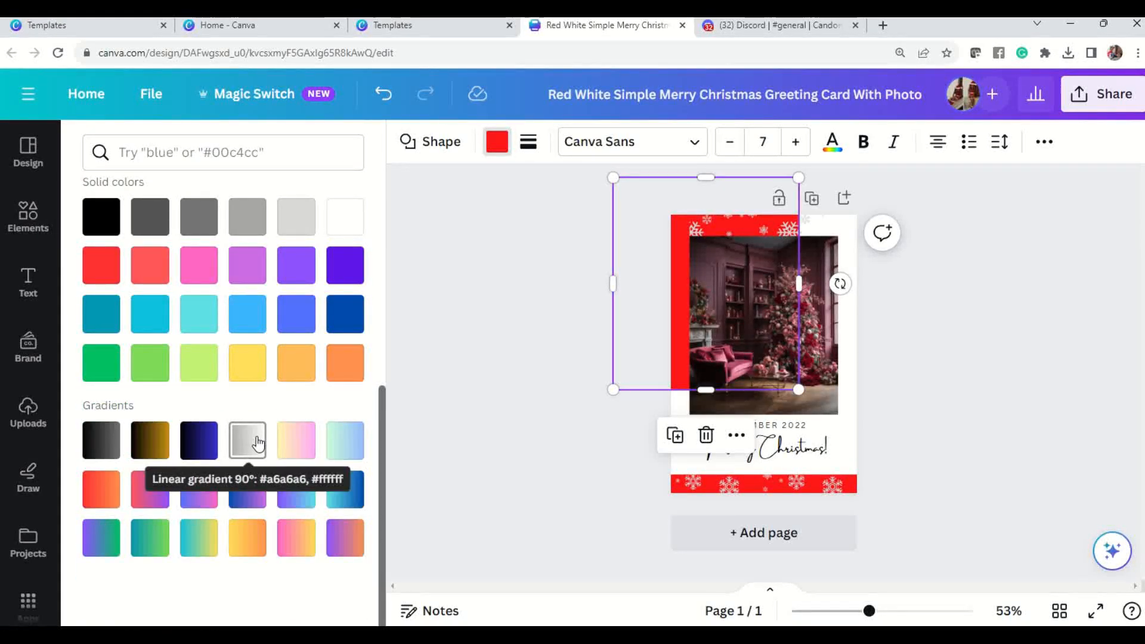
scroll(257, 443, up, 6)
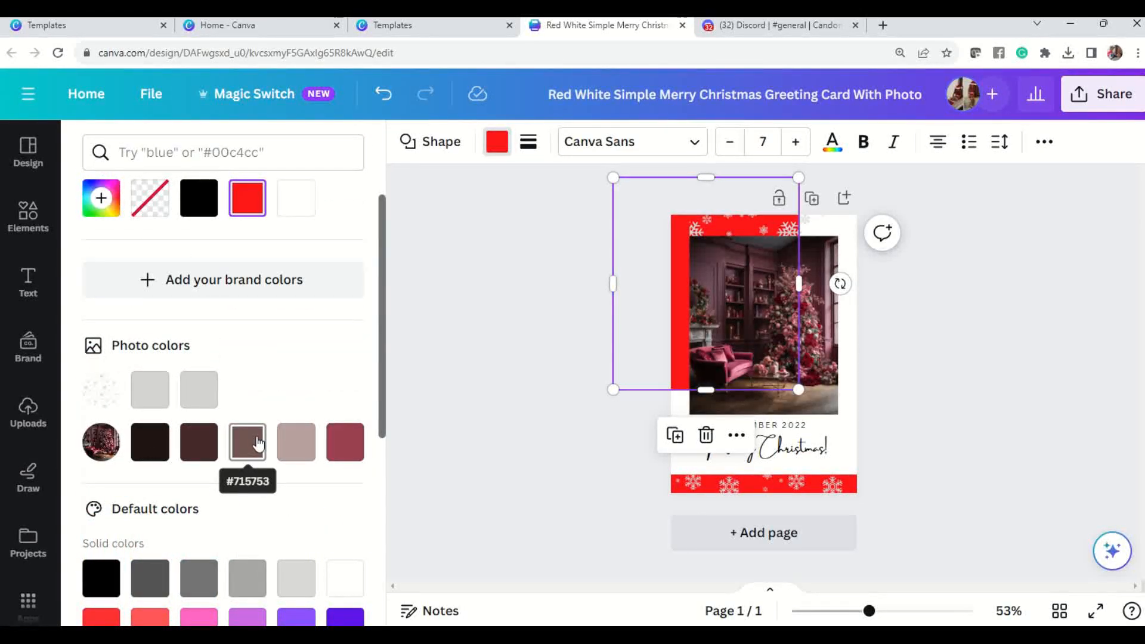
click(263, 282)
scroll(260, 369, down, 5)
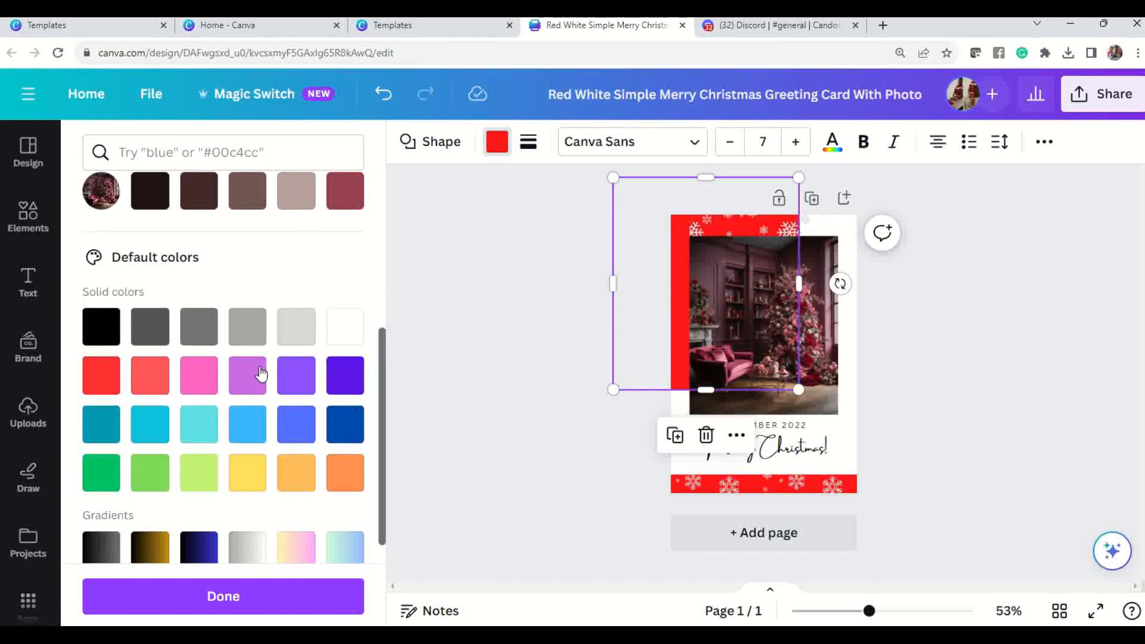
scroll(260, 372, down, 3)
scroll(258, 370, up, 2)
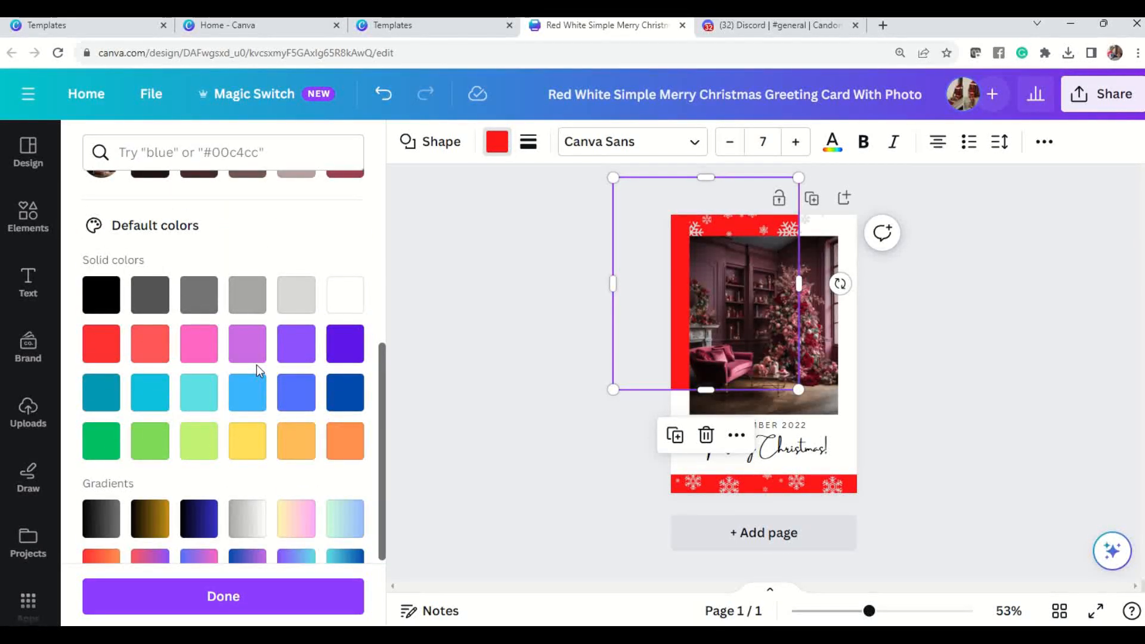
scroll(257, 364, up, 2)
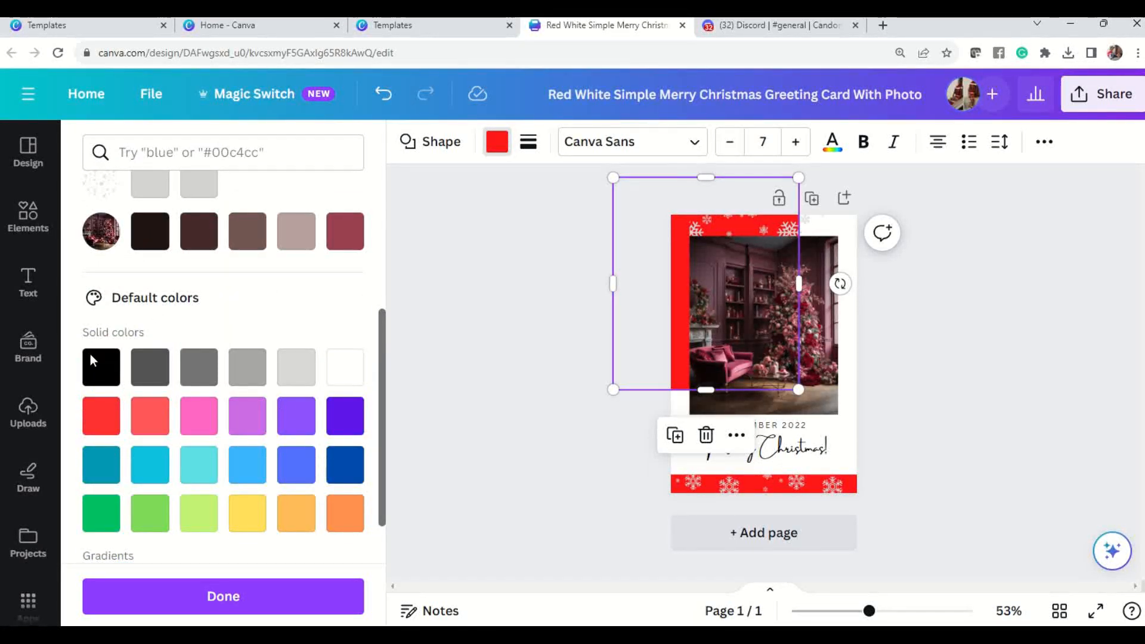
Try the default red and the tree photo's colors #1f1413, #462a2b and #715753 as the block's fill
click(107, 423)
scroll(149, 417, up, 3)
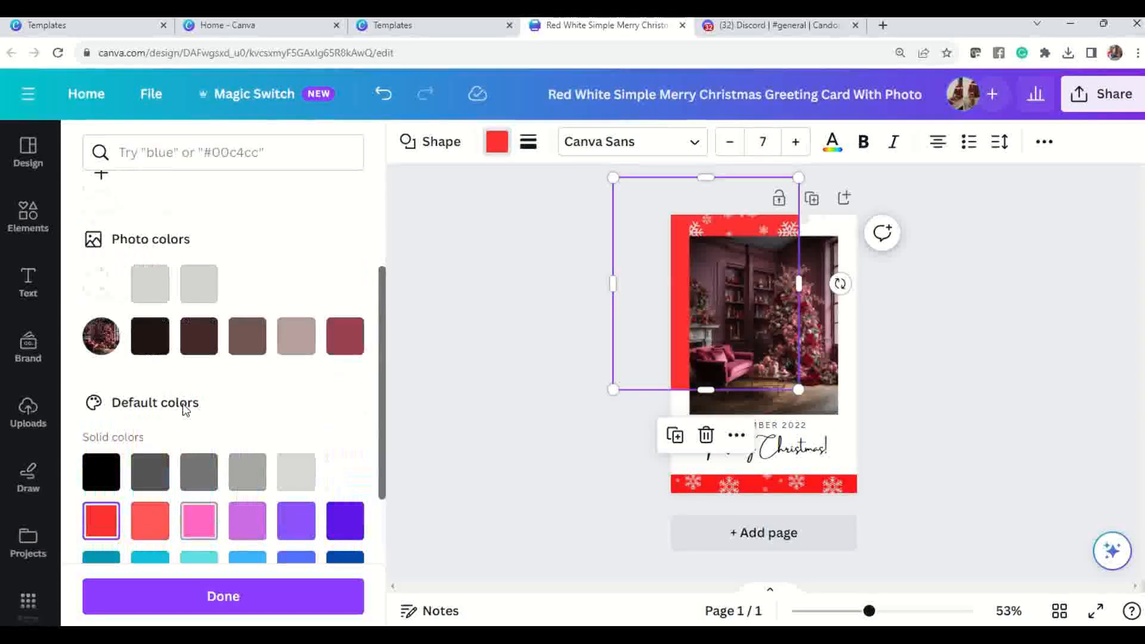
click(150, 377)
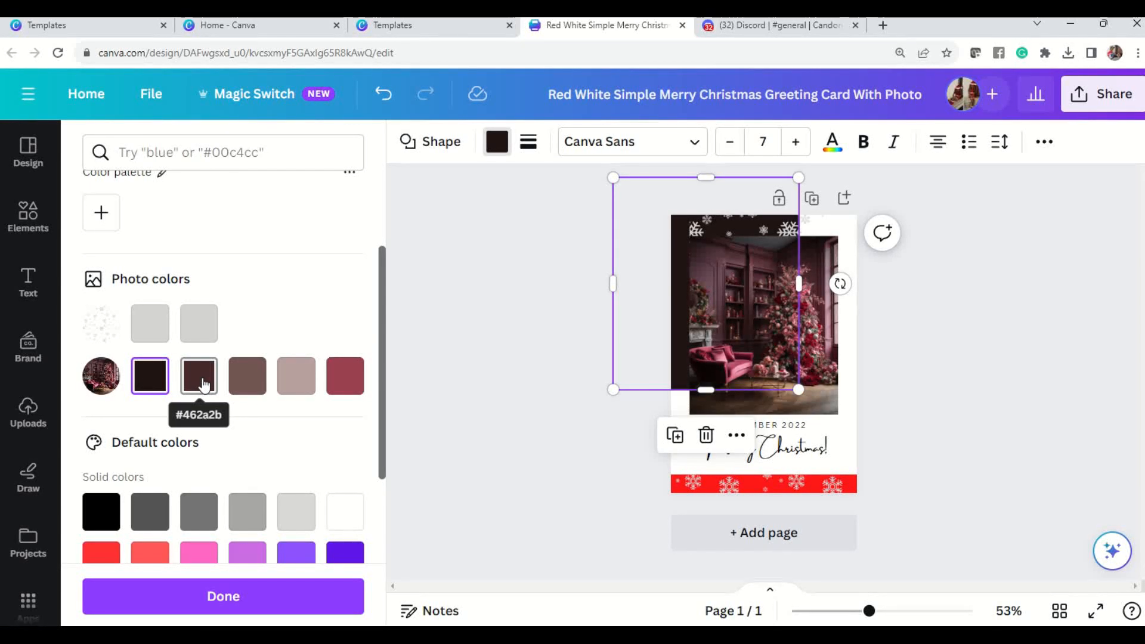
scroll(202, 383, down, 5)
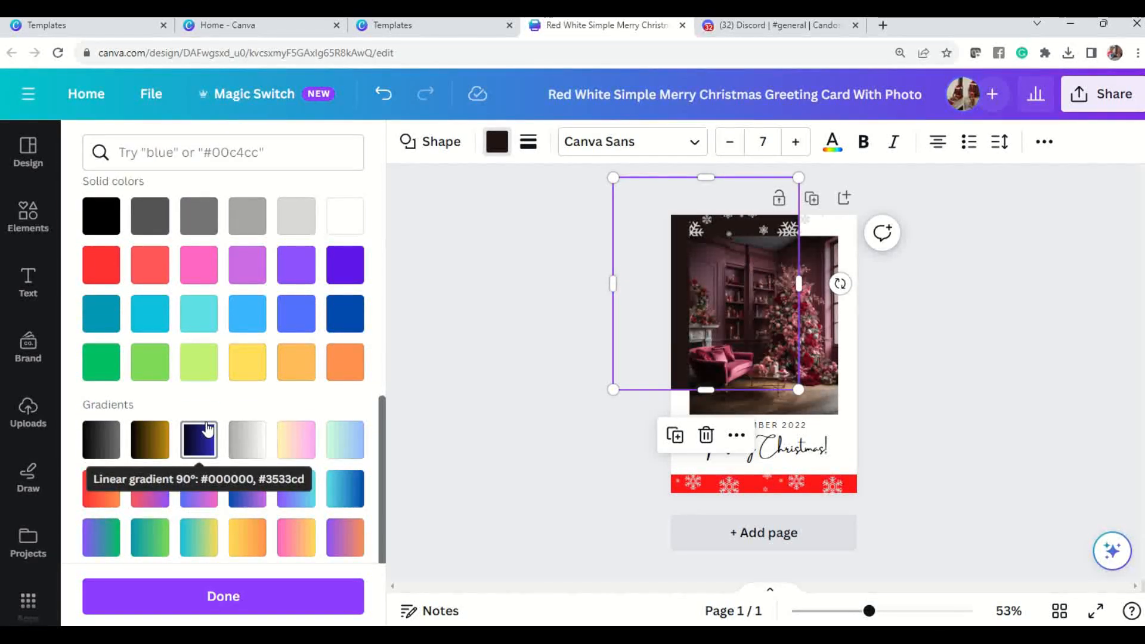
scroll(207, 428, up, 5)
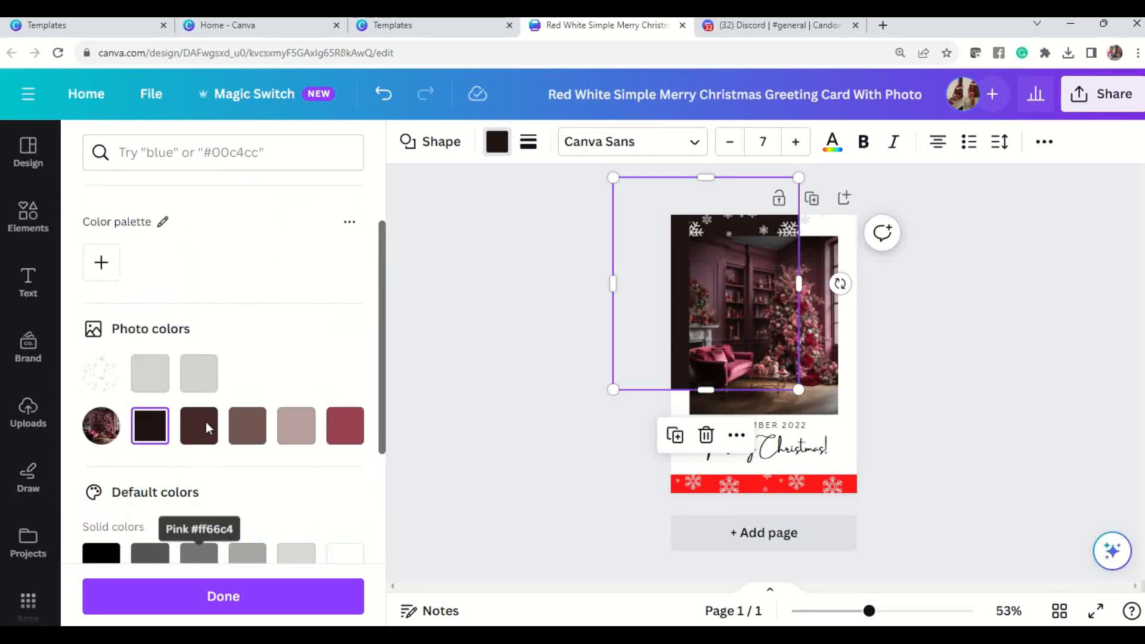
click(199, 441)
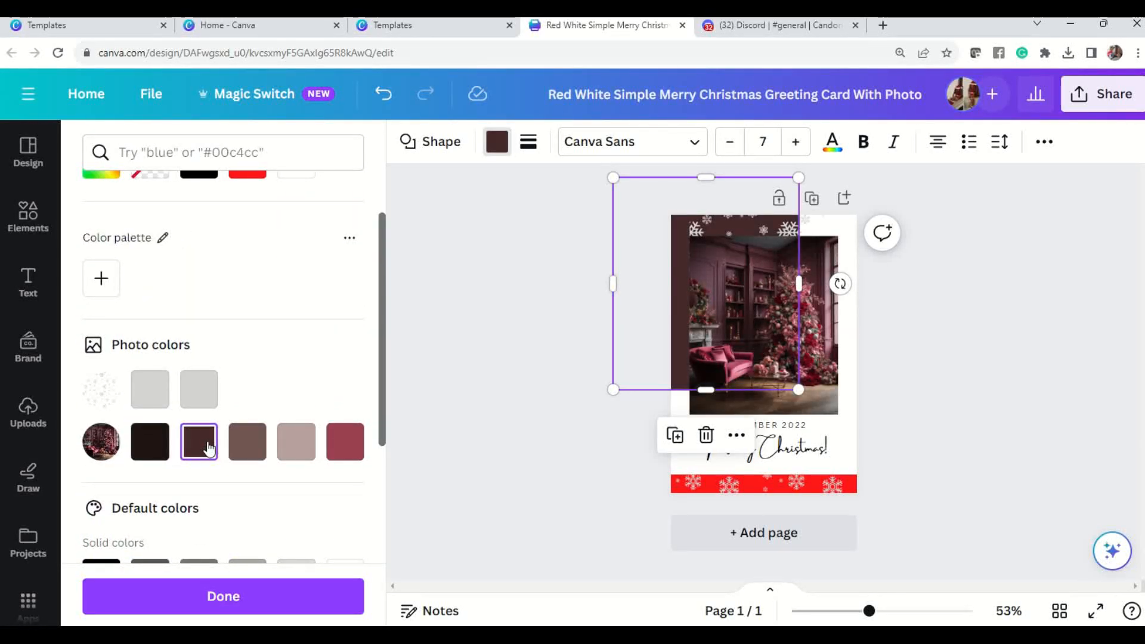
click(254, 446)
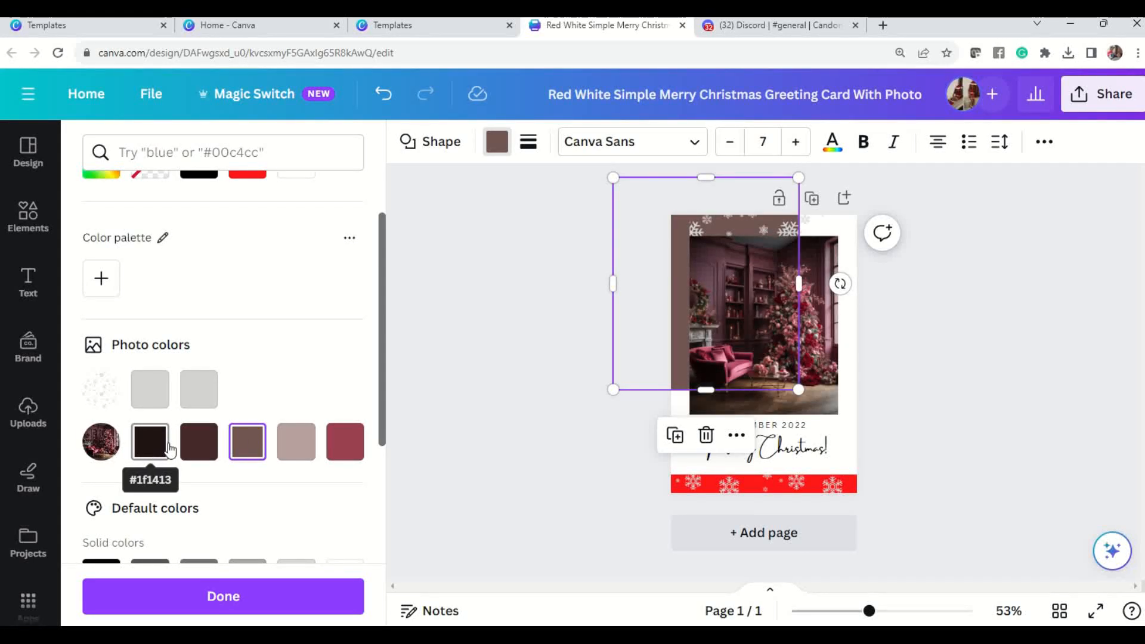
Fill the upper-left block with the tree photo's rose-red color and move the snowflake pattern back over the block's left edge
click(346, 451)
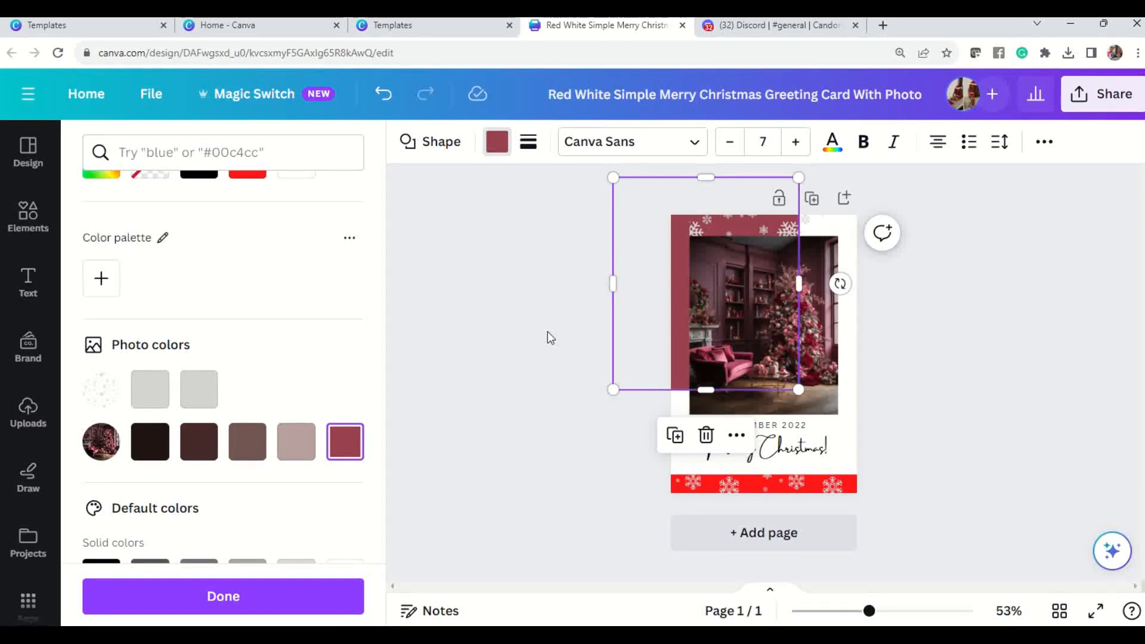
key(Escape)
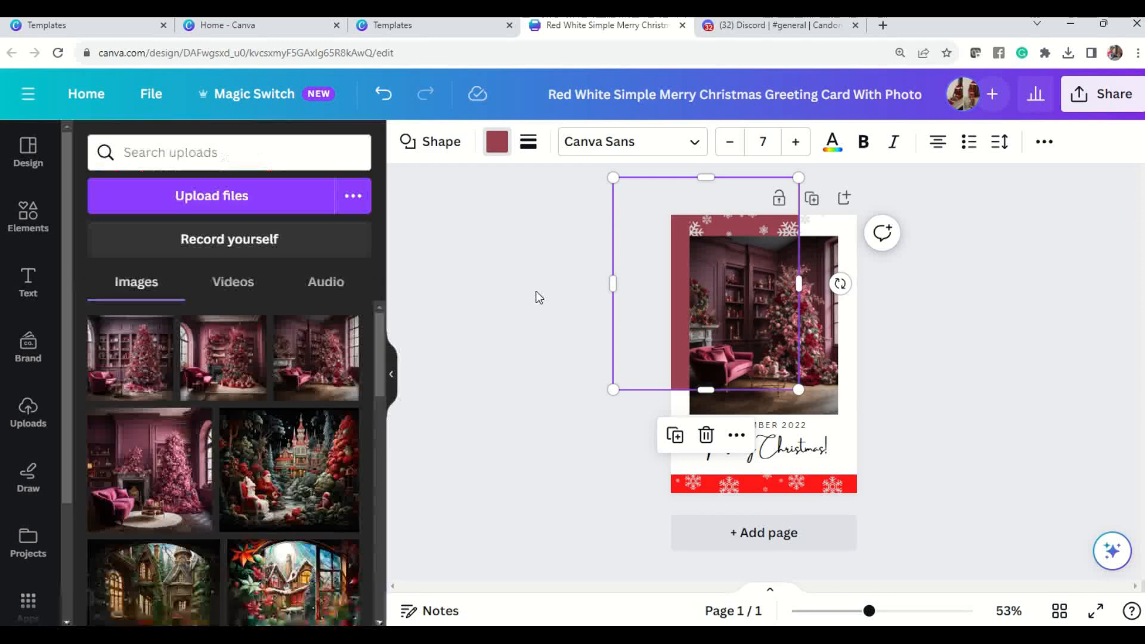
click(485, 255)
click(731, 221)
drag(726, 223, 719, 223)
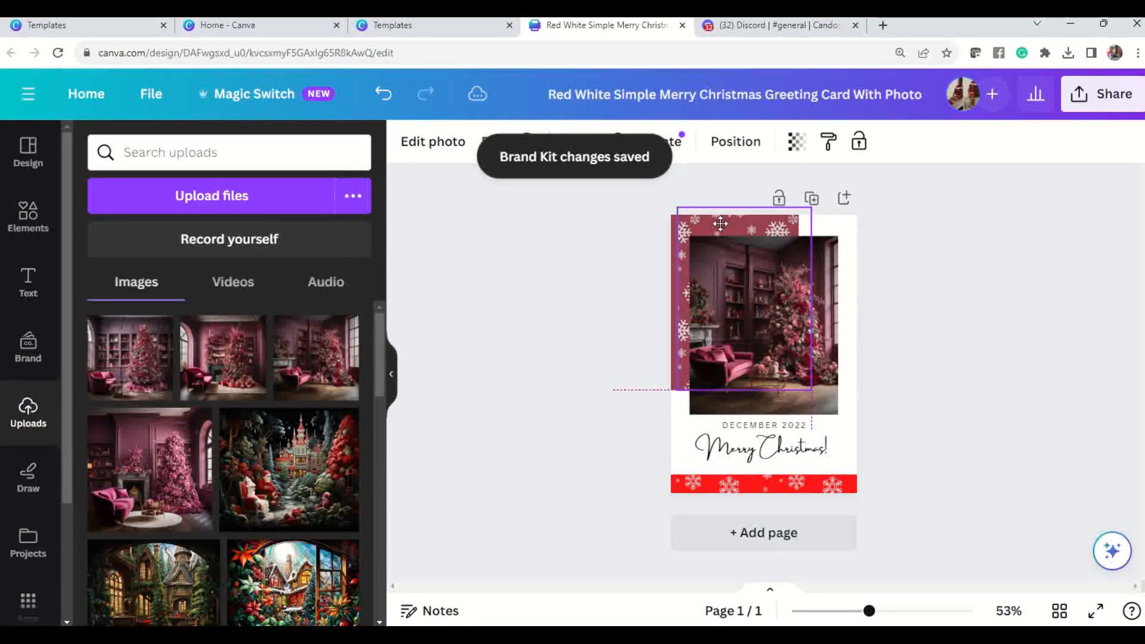
click(938, 264)
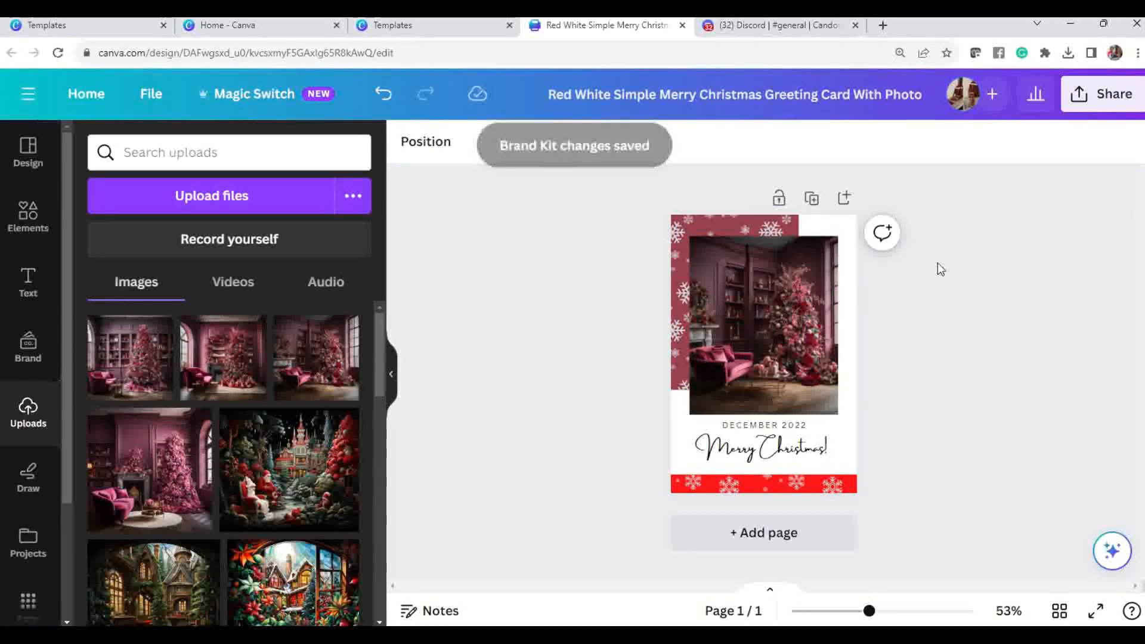
Set the card's white background to the light dusty pink from the tree photo's colors
click(843, 221)
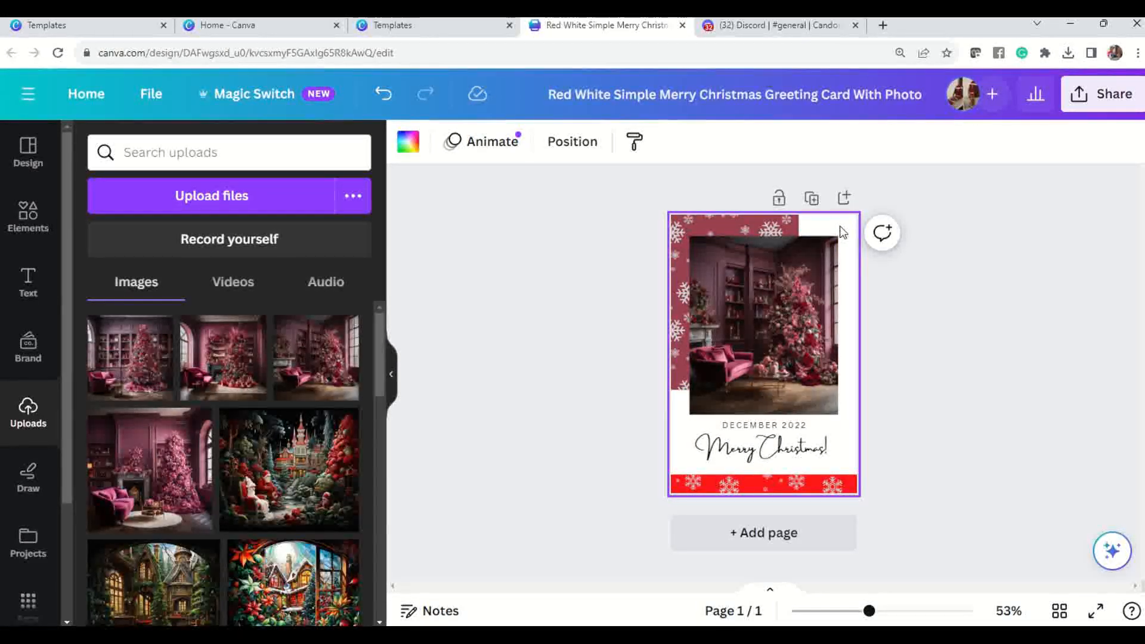
click(857, 227)
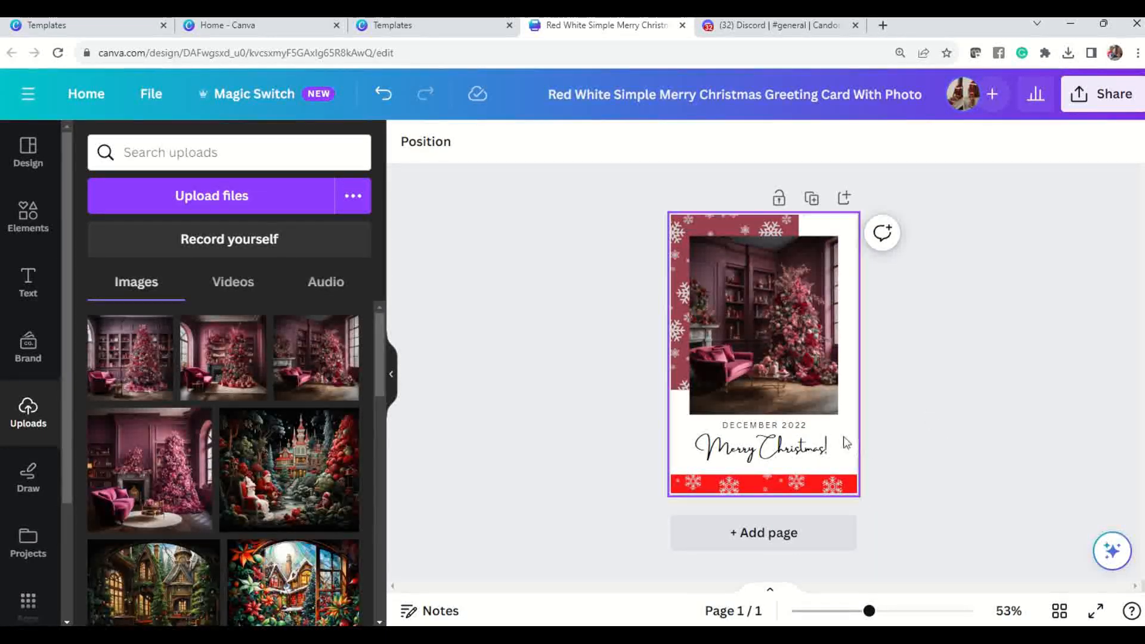
click(853, 309)
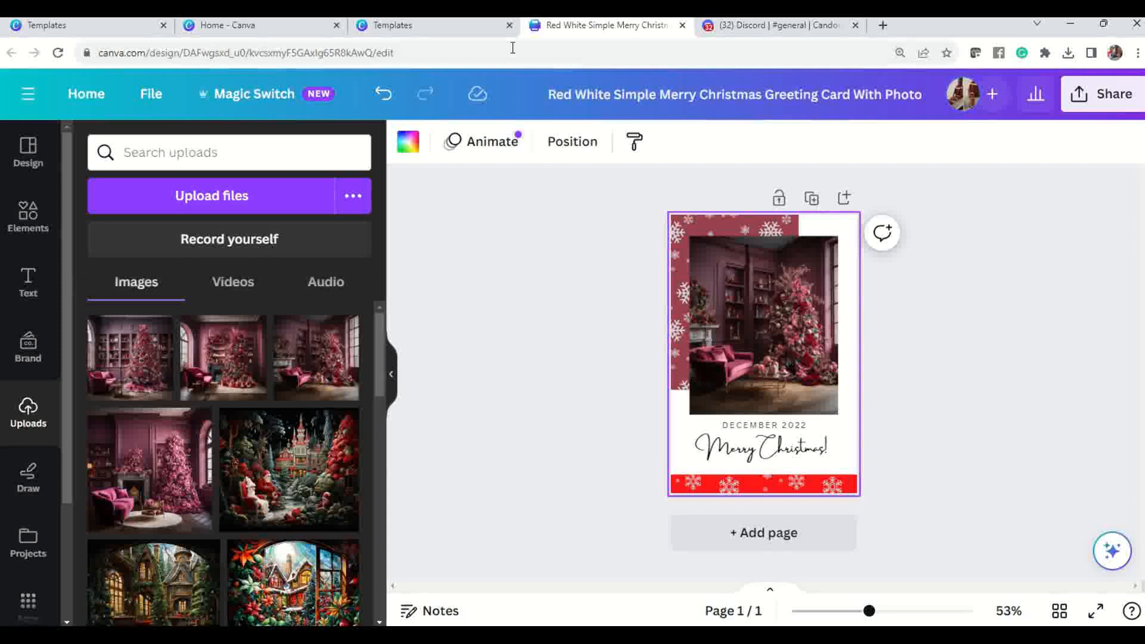
click(411, 147)
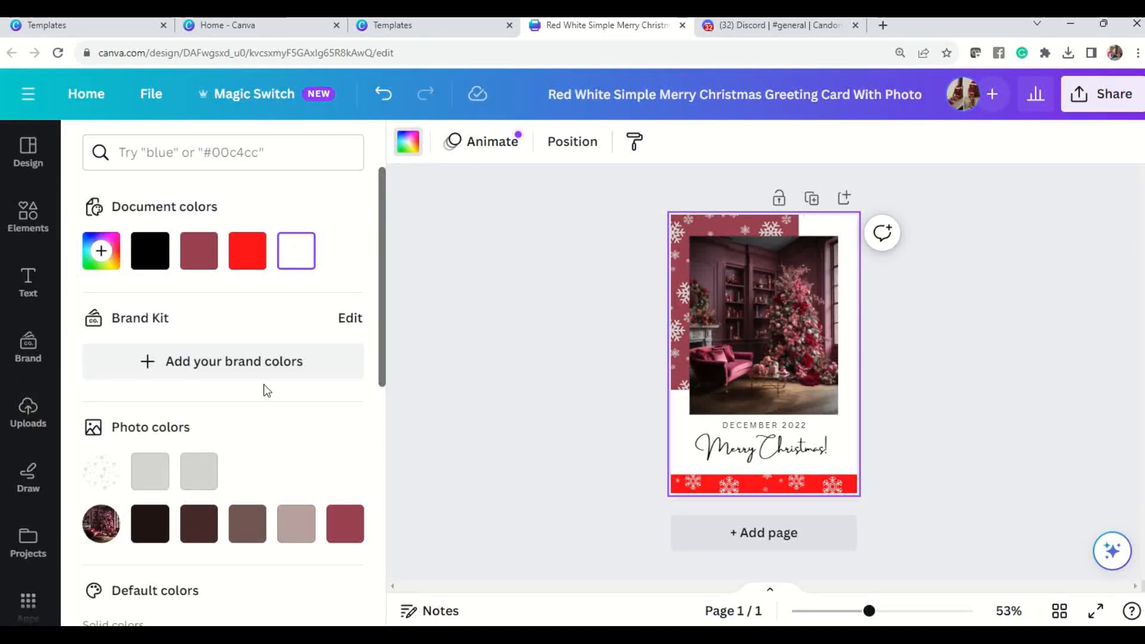
scroll(263, 384, down, 3)
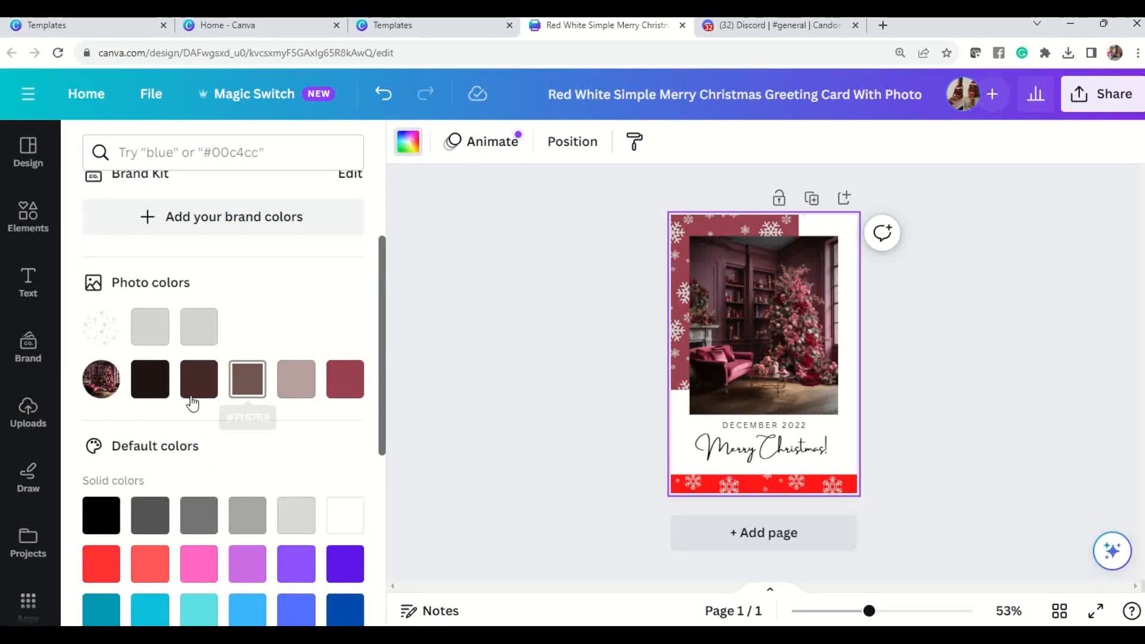
click(300, 387)
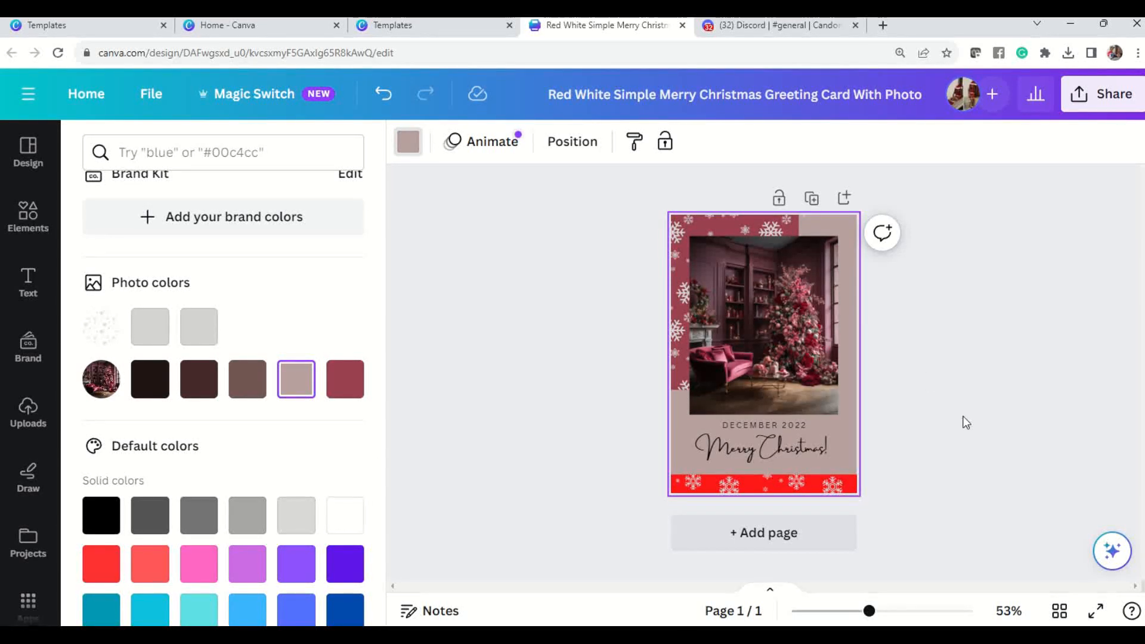
Shift the lower snowflake pattern aside and fill the red strip at the card's base with the tree photo's dark maroon-brown
click(927, 374)
drag(784, 486, 814, 483)
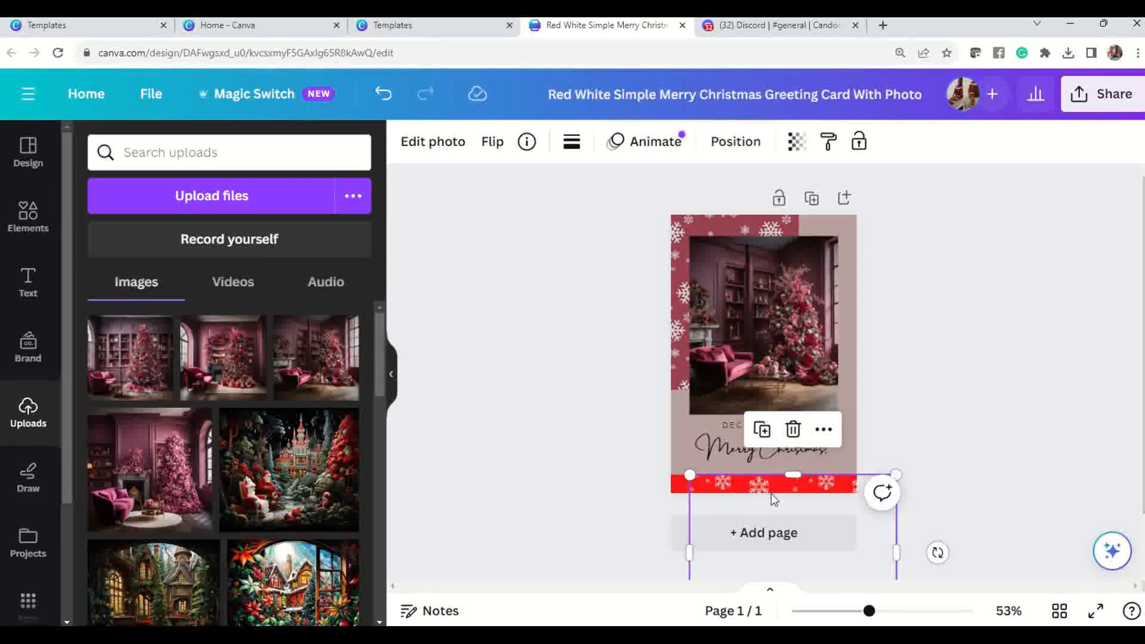
click(680, 485)
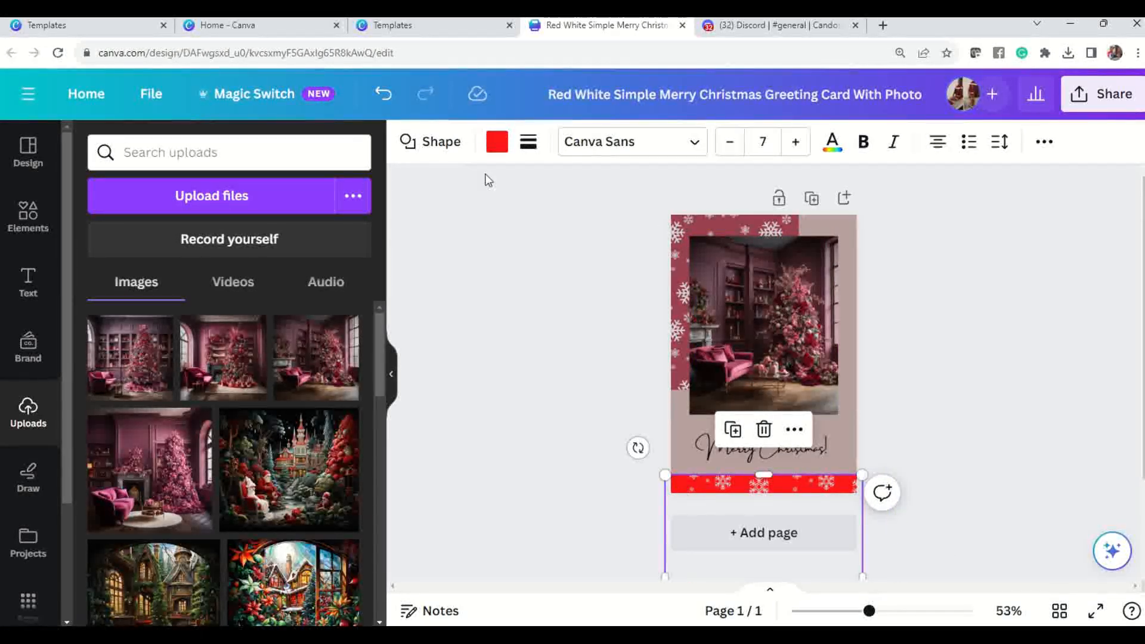
click(500, 150)
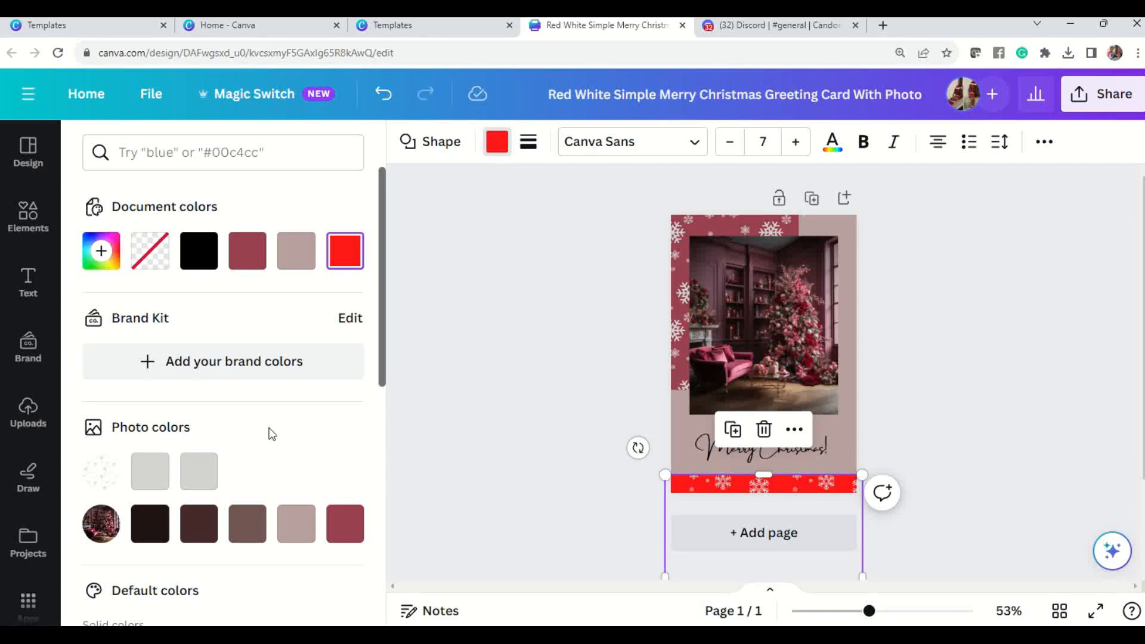
click(149, 531)
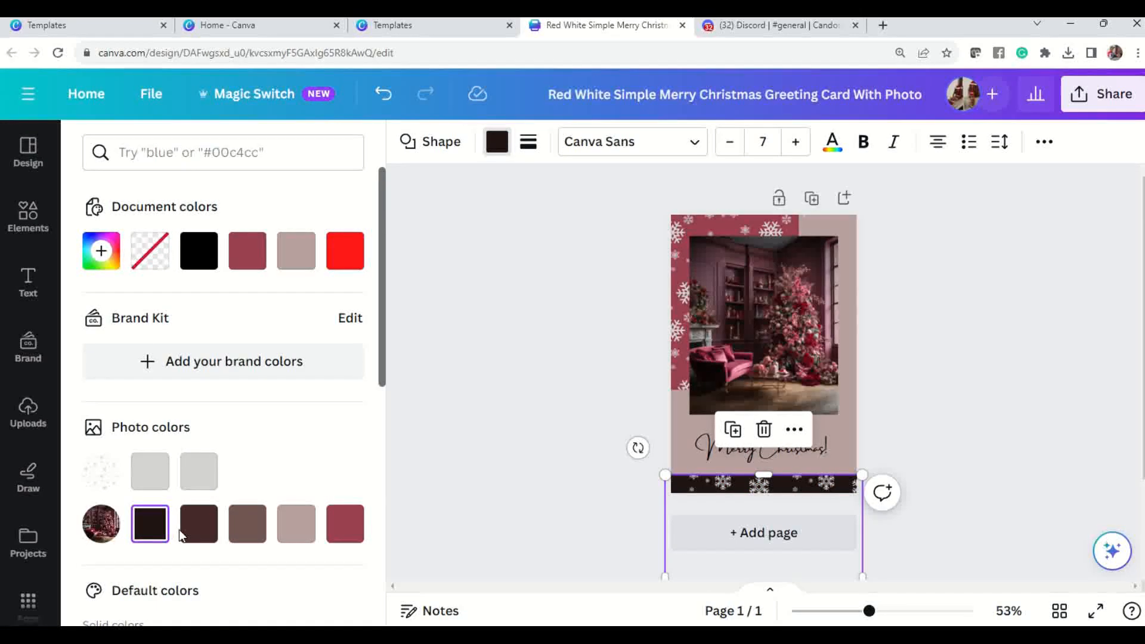
click(202, 530)
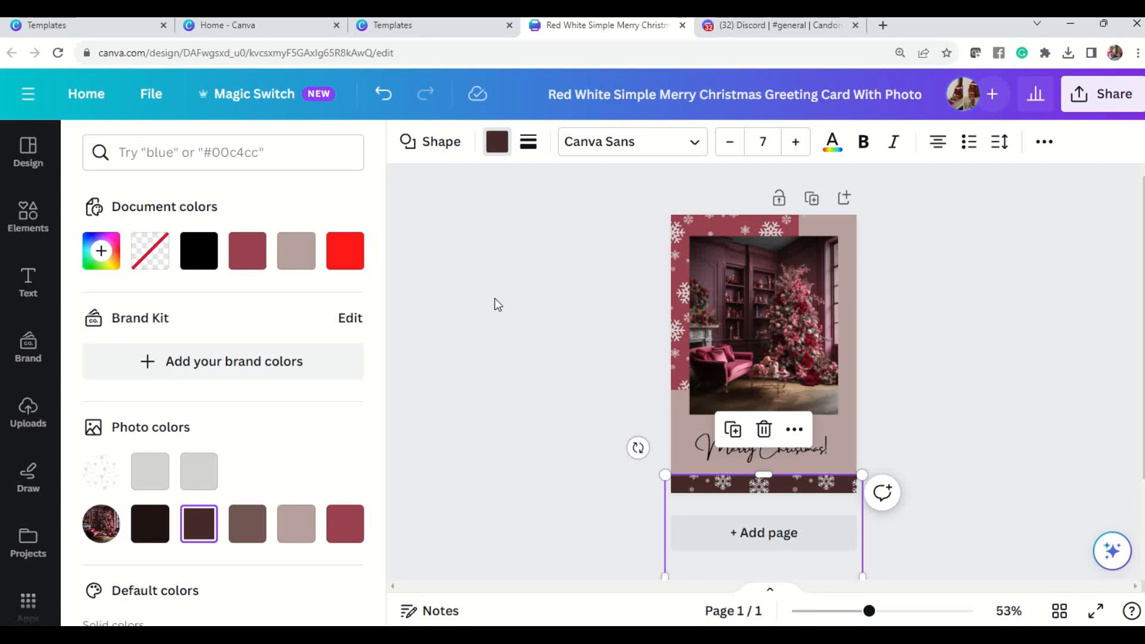
click(506, 348)
Move the snowflake pattern back over the left end of the card's base strip and preview the card full screen
drag(818, 481, 808, 482)
click(809, 482)
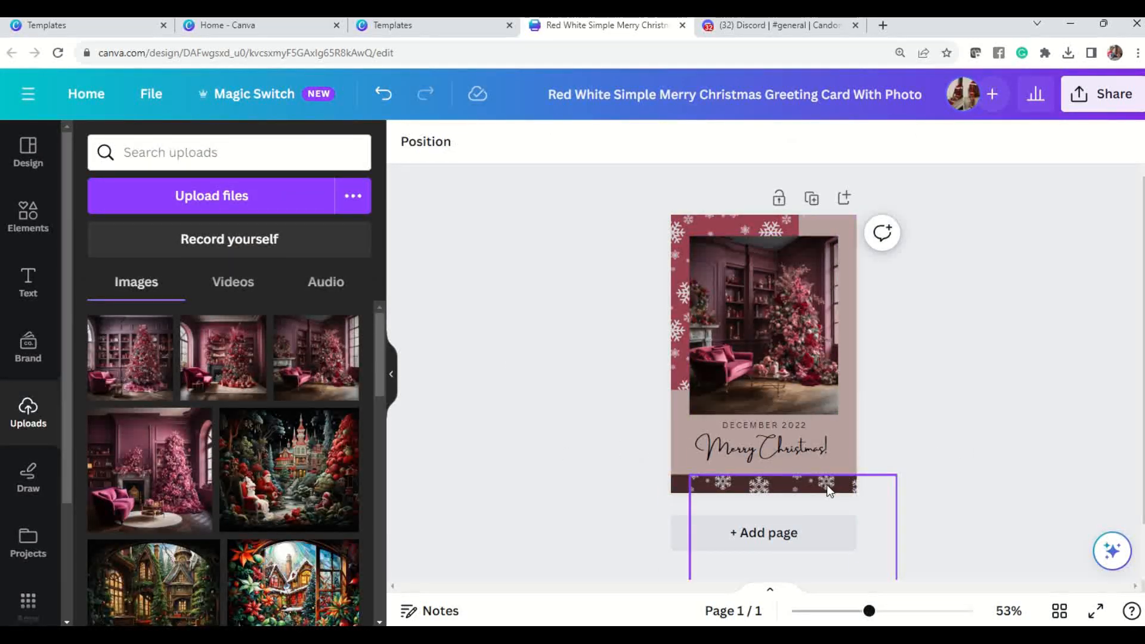
click(992, 372)
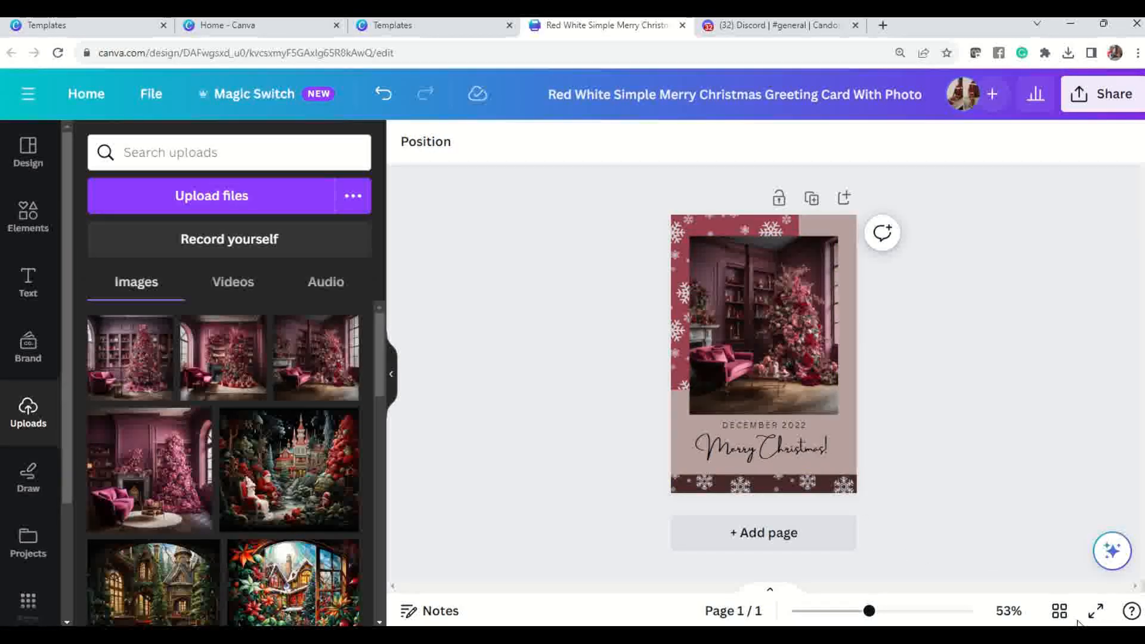
click(1095, 612)
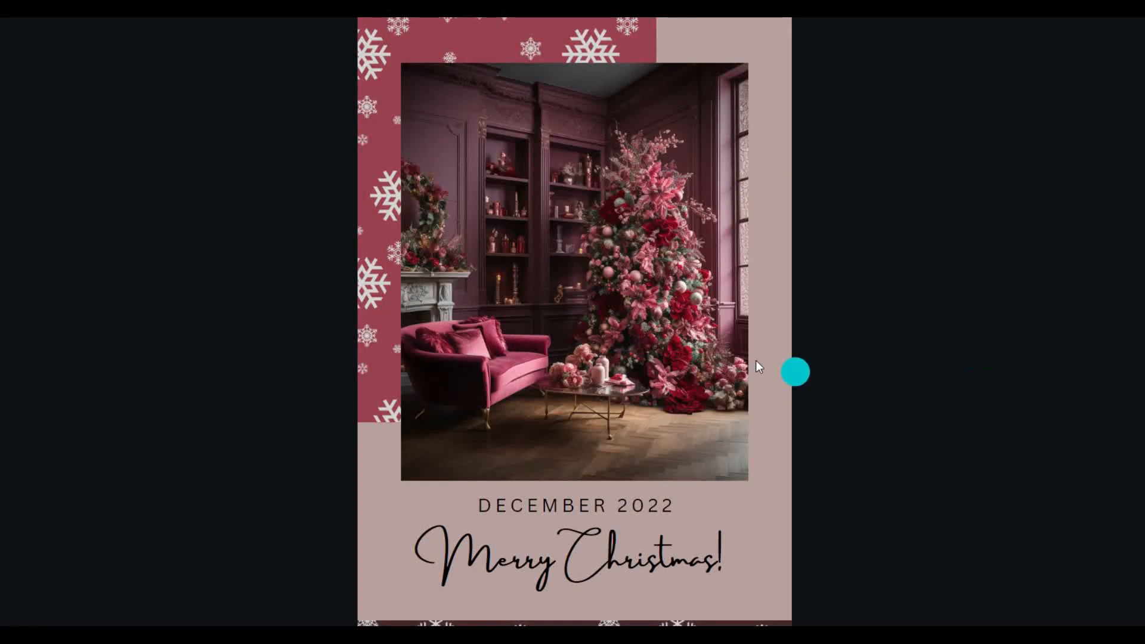
key(Escape)
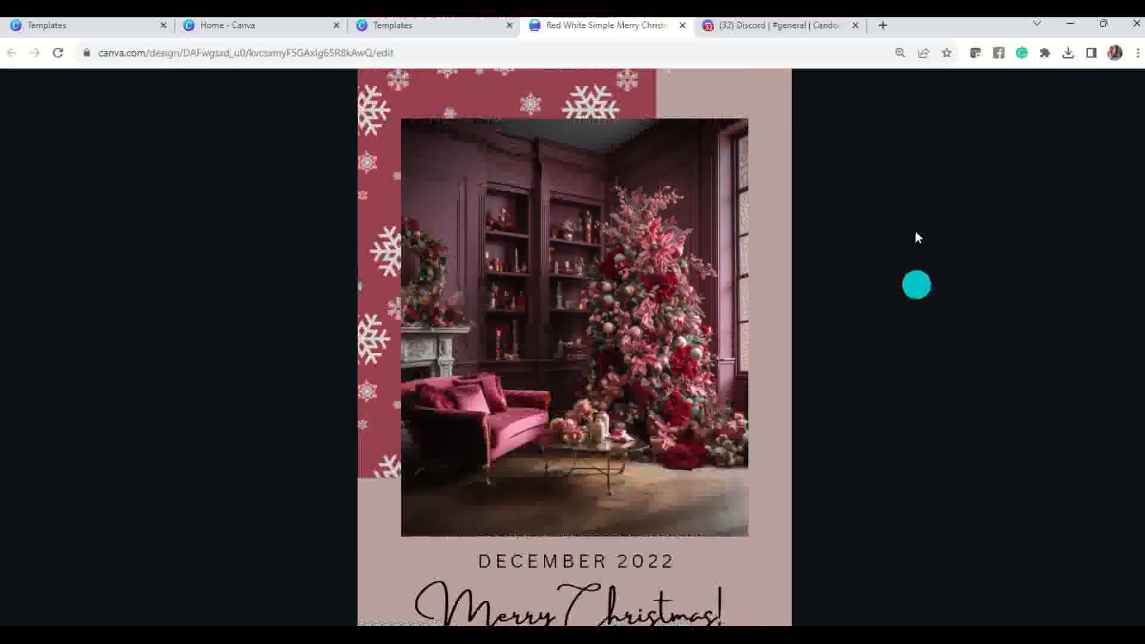
Change the year in the card's date line to 2023
double_click(775, 423)
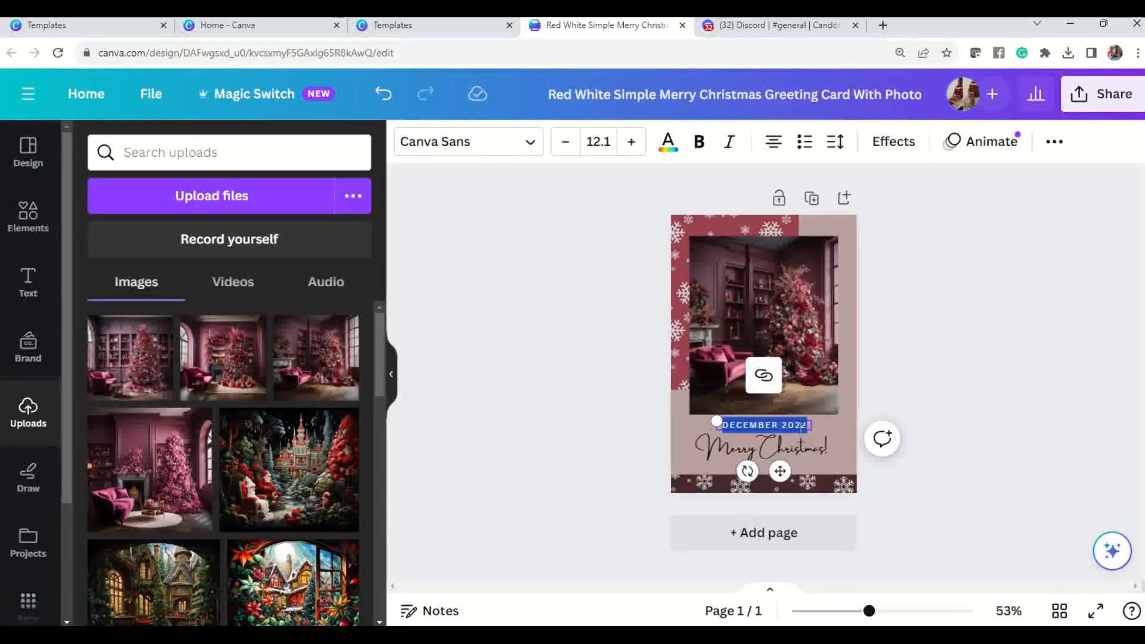
key(Right)
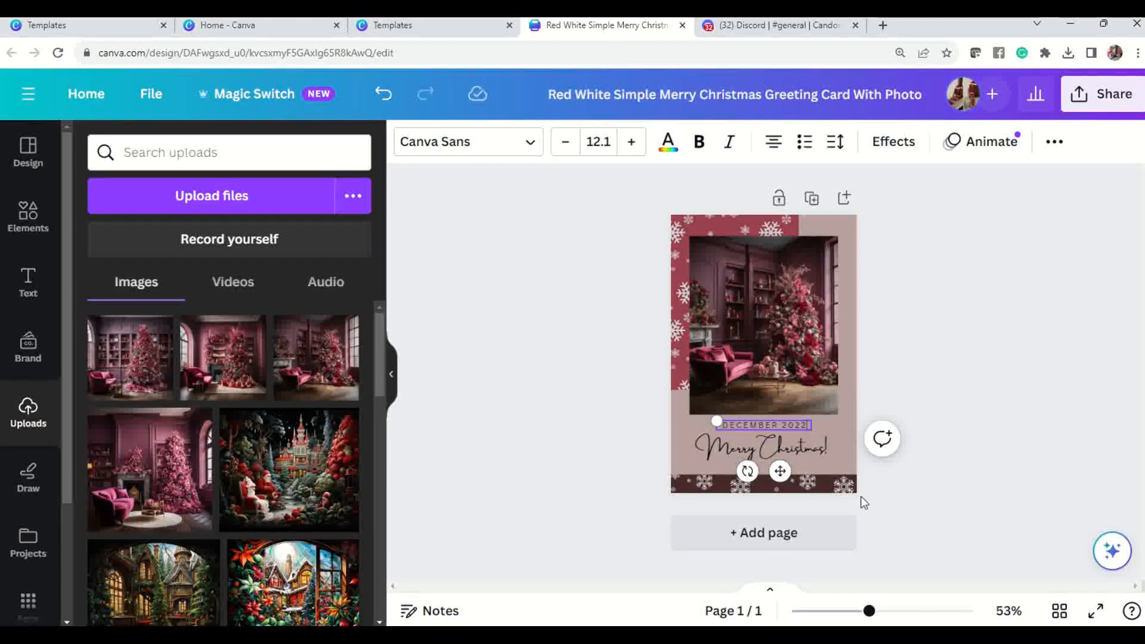
text(3)
Try the rose-red on the "Merry Christmas!" text, and color it with the tree photo's dark maroon-brown
click(788, 452)
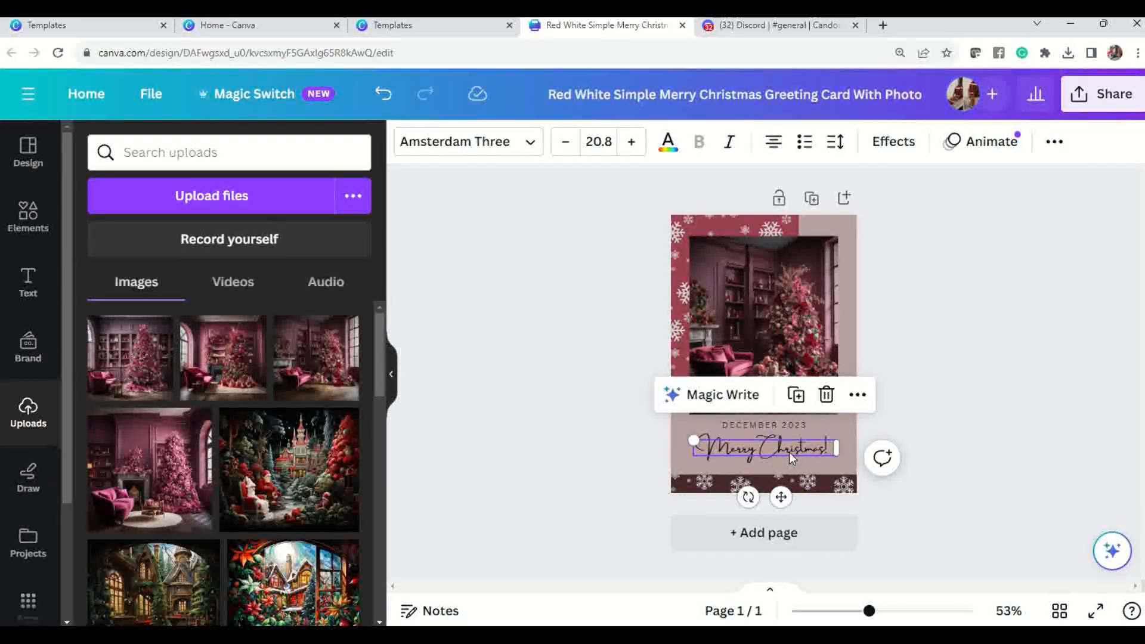
click(668, 154)
click(247, 262)
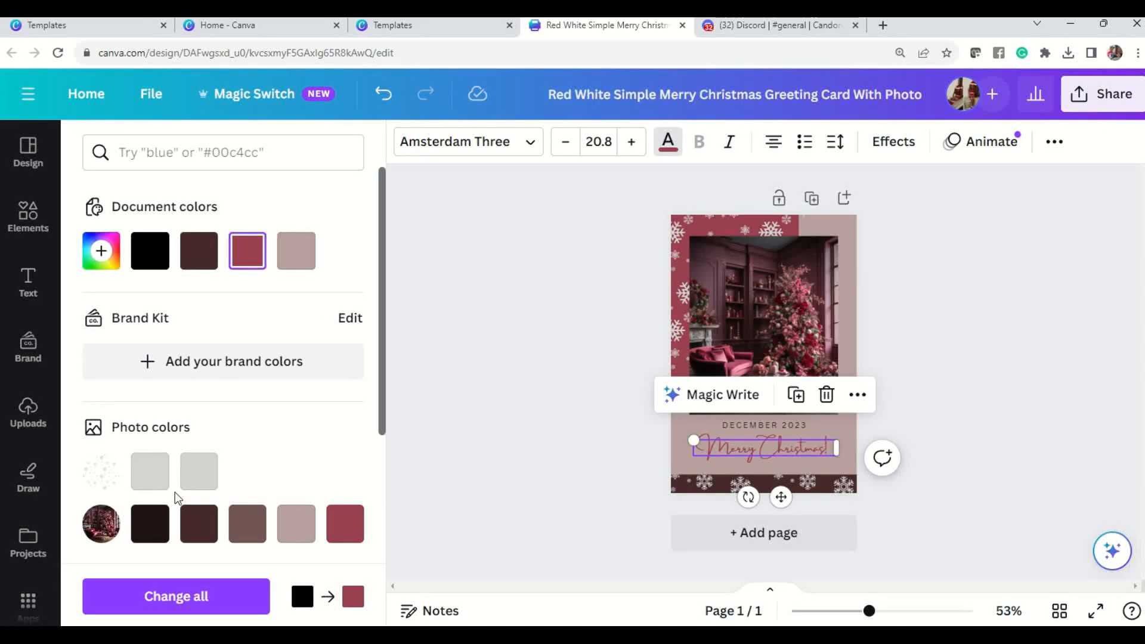
click(194, 532)
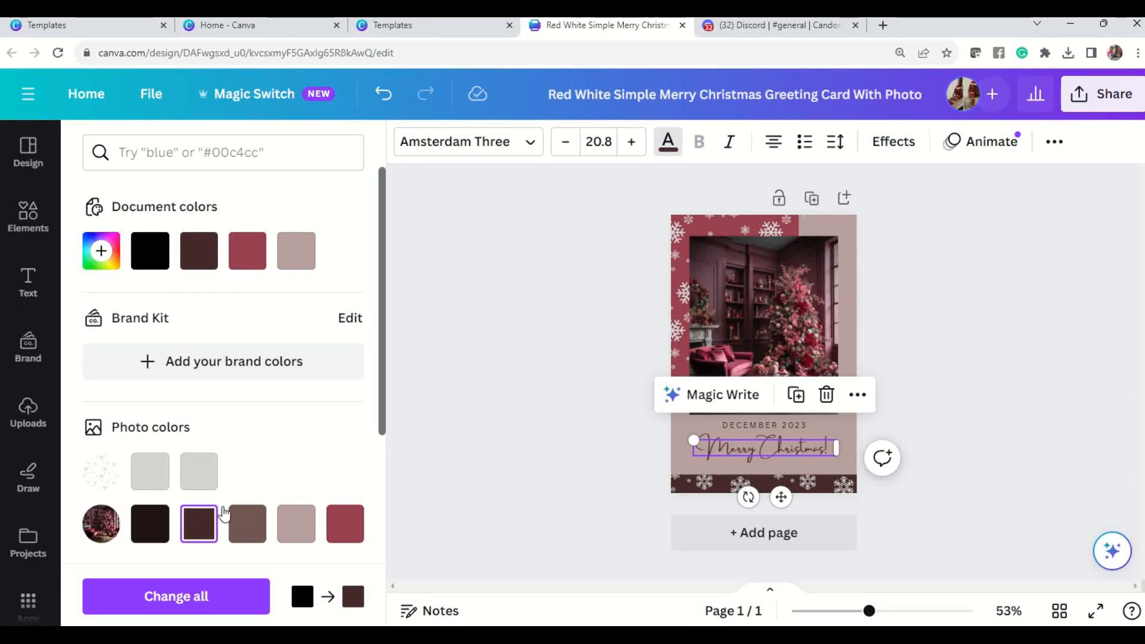
click(542, 416)
click(1038, 422)
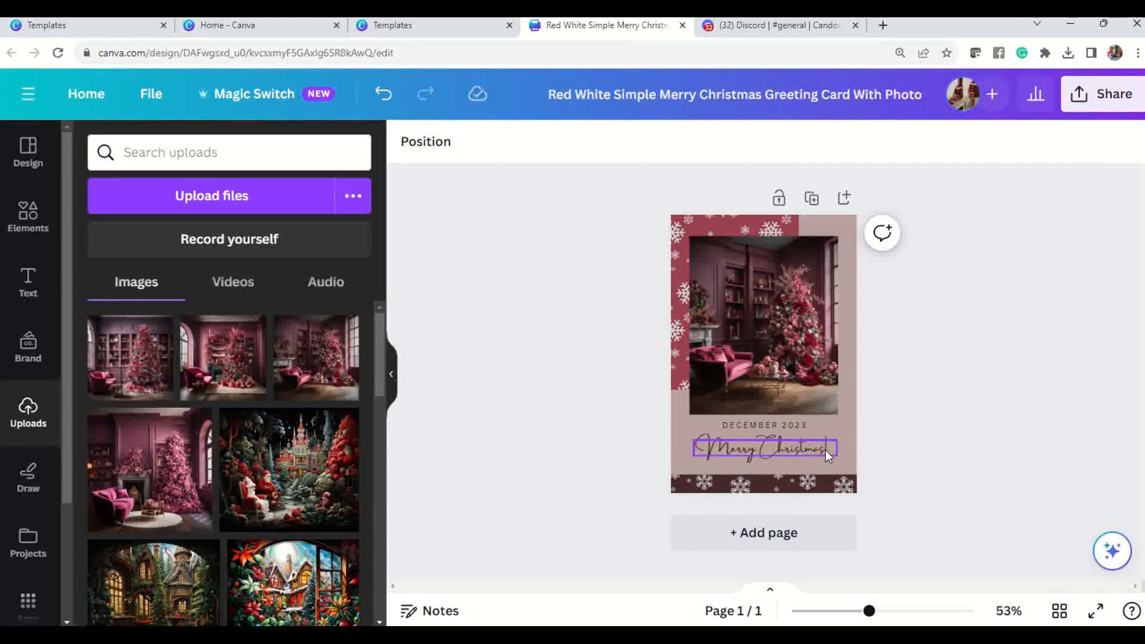
Set the "Merry Christmas!" text in the Brasika font and preview the card full screen
click(717, 452)
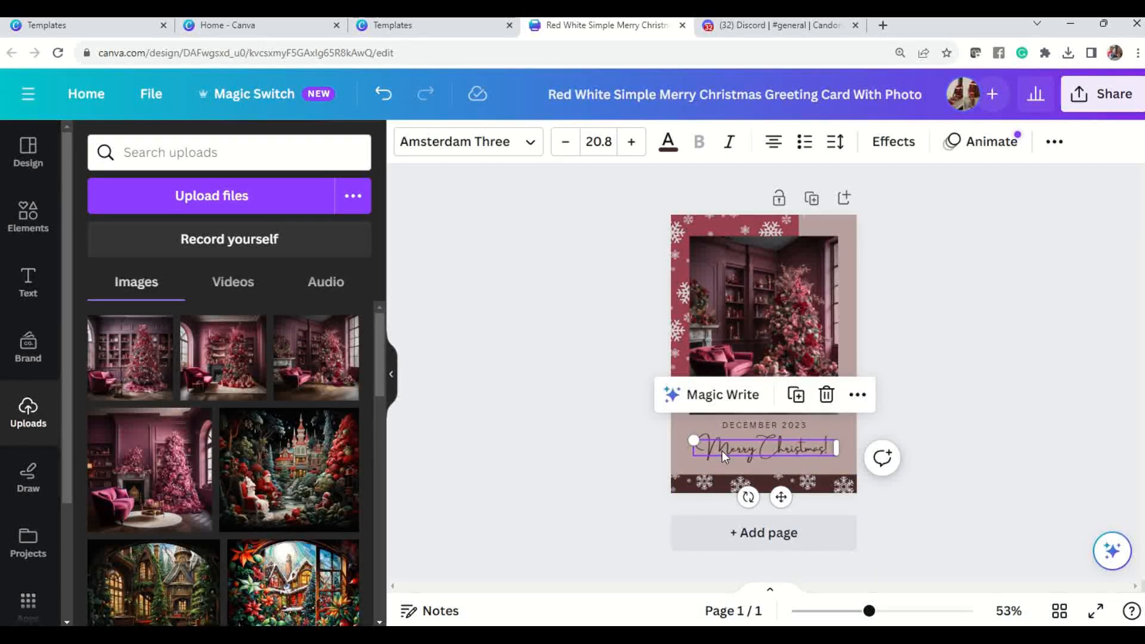
click(532, 146)
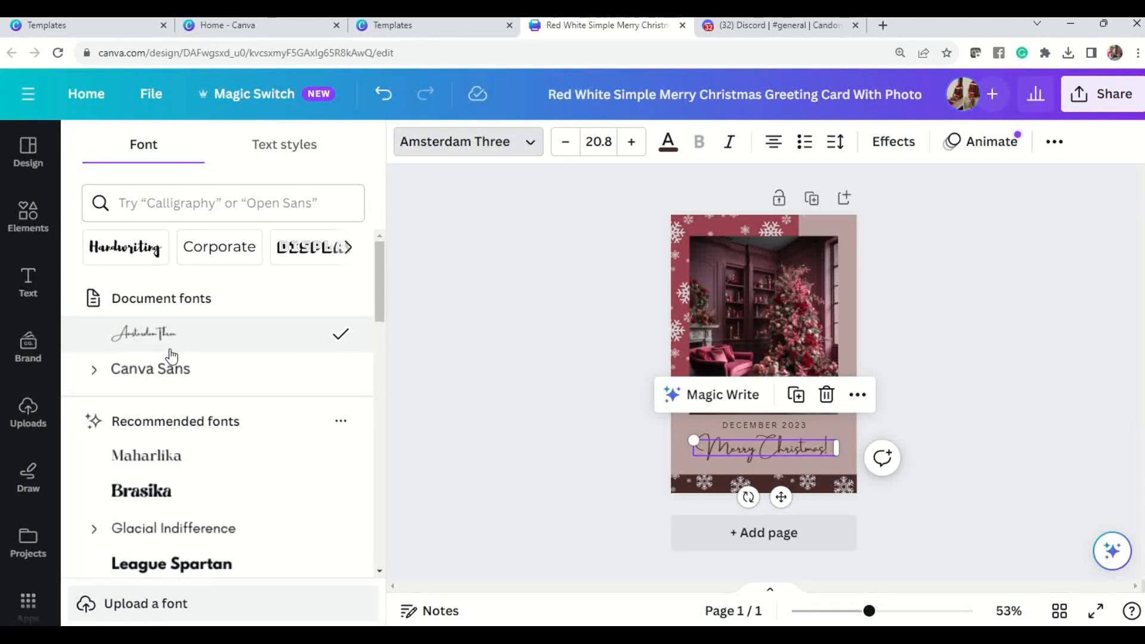
click(151, 493)
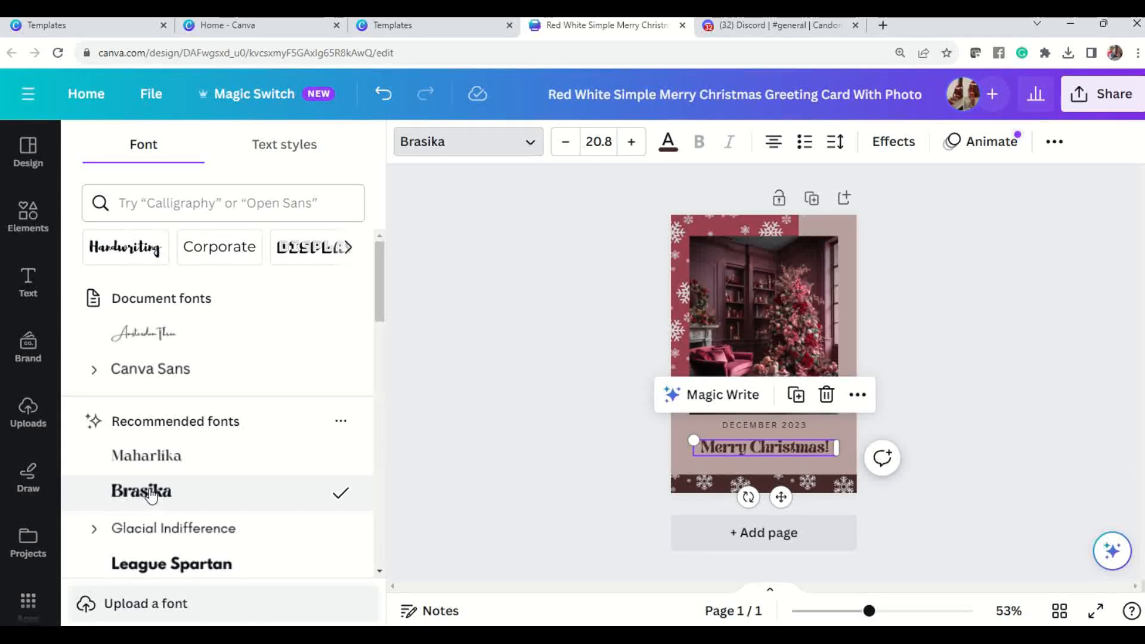
click(560, 404)
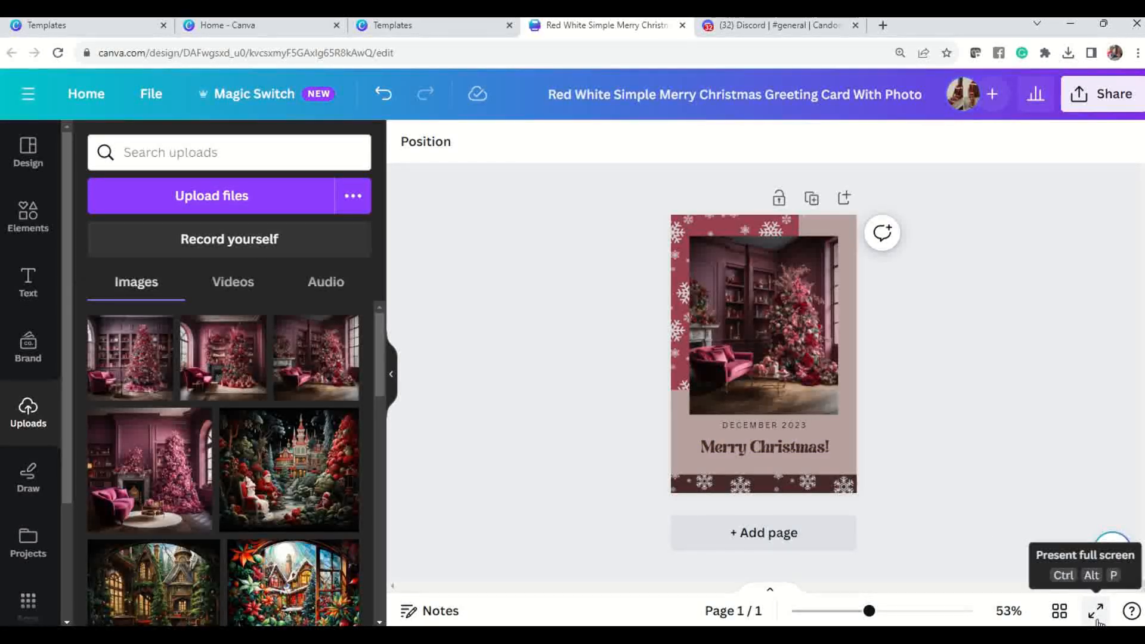
click(1096, 612)
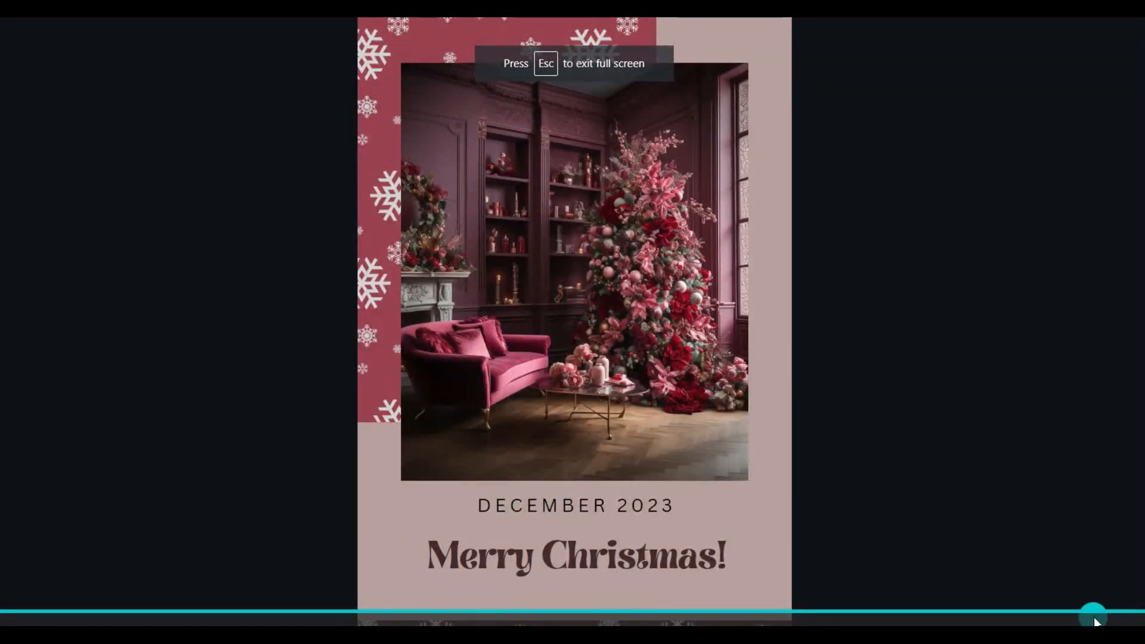
click(1095, 619)
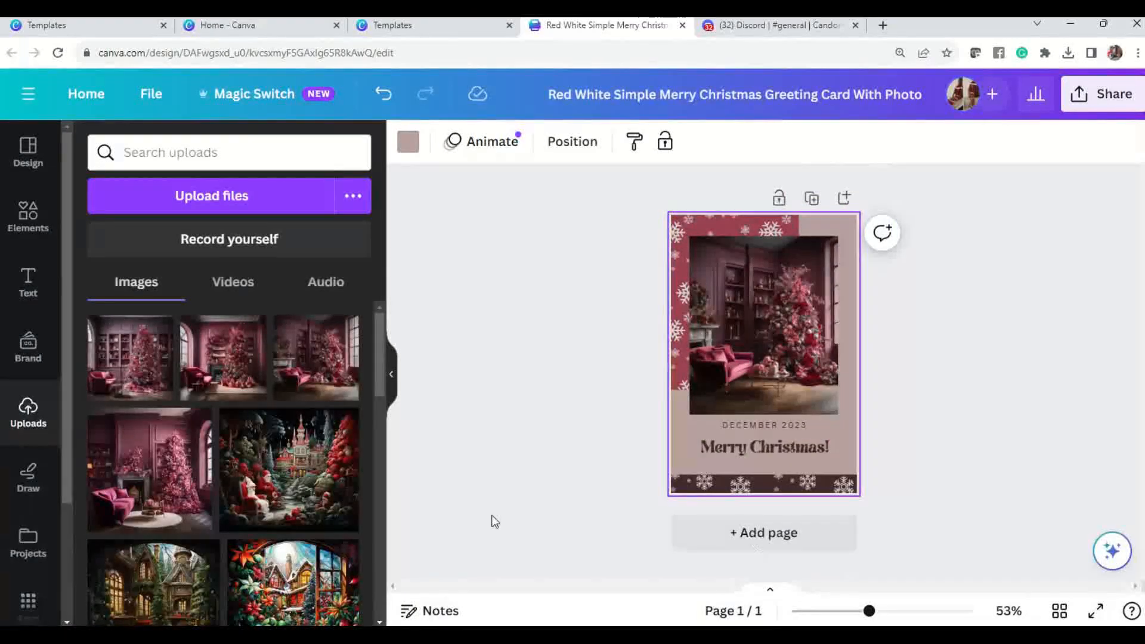
Set the "December 2023" line in the Brasika font and enlarge its text box so the date fits on one line
click(786, 423)
click(529, 143)
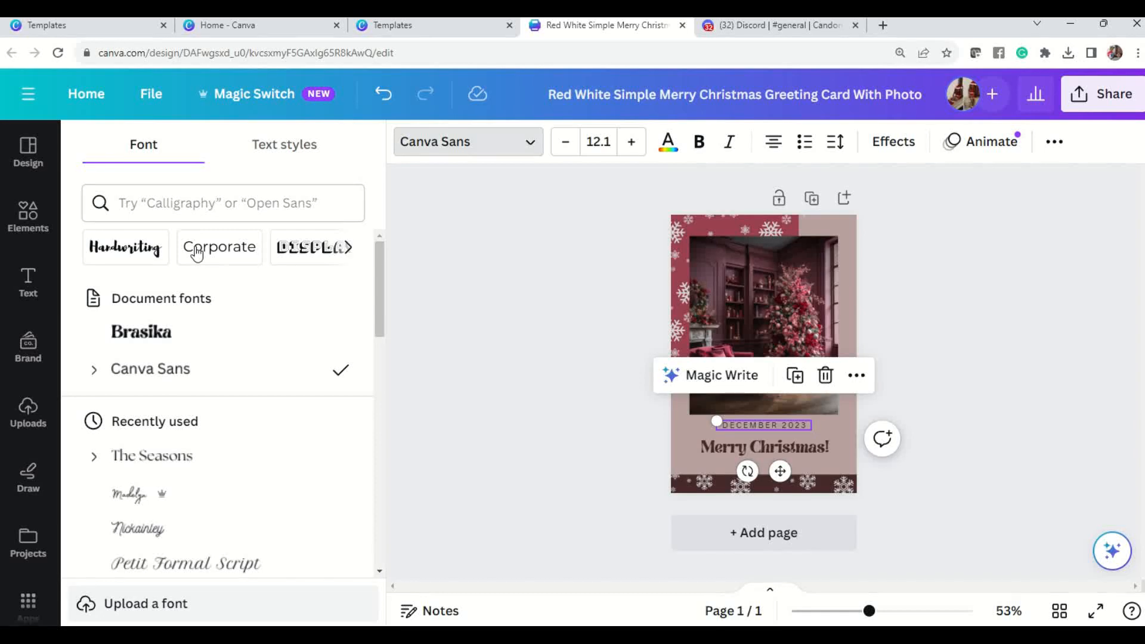
click(127, 334)
key(Escape)
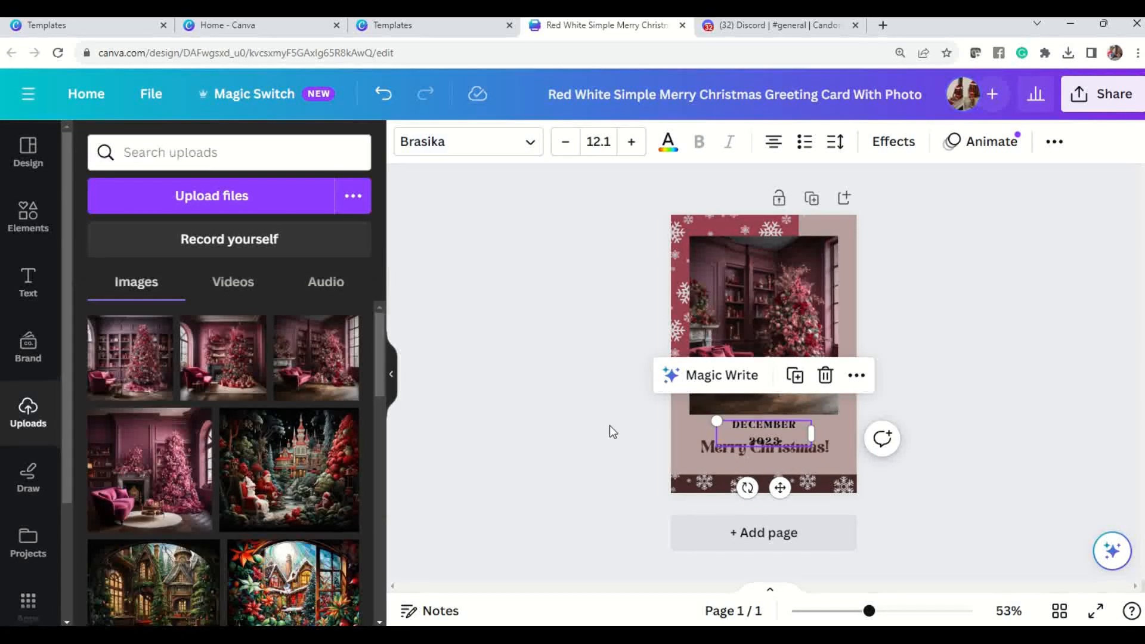
click(965, 400)
click(722, 441)
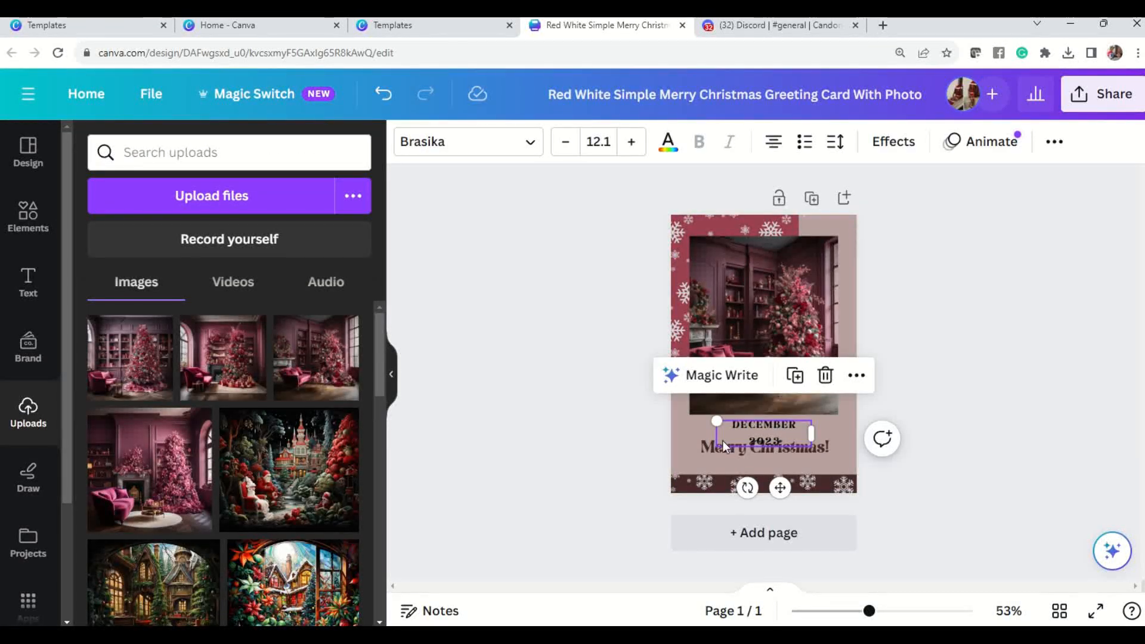
drag(714, 420, 683, 411)
mouse_move(818, 428)
mouse_down()
mouse_move(843, 428)
mouse_move(822, 431)
mouse_up()
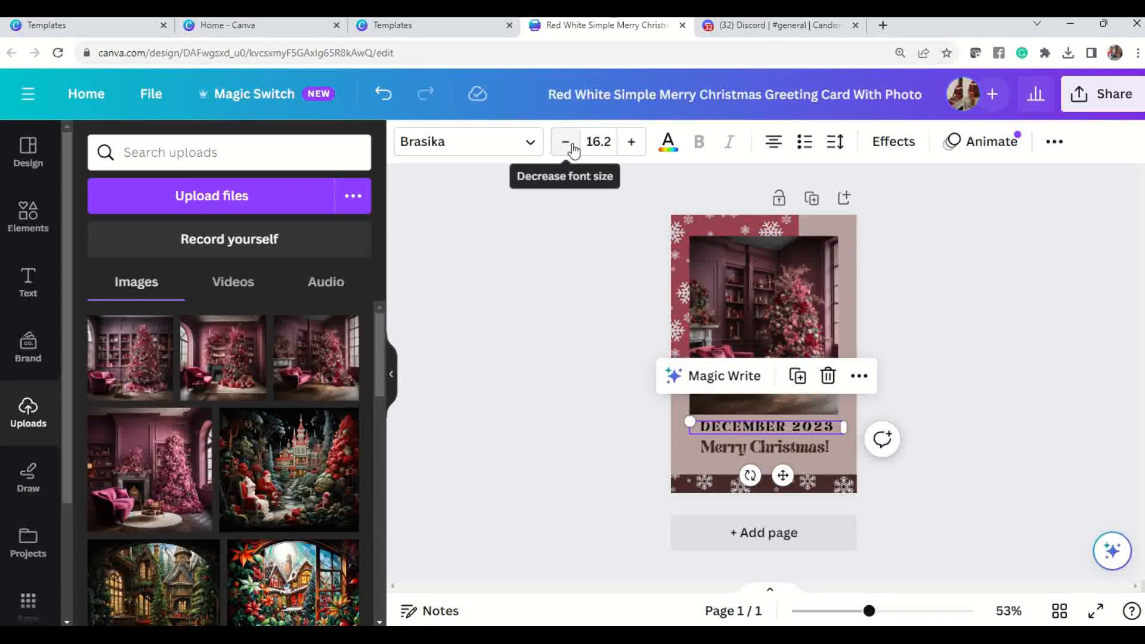
Color the "December 2023" line dark maroon-brown and reduce its font size to 9.2
click(668, 143)
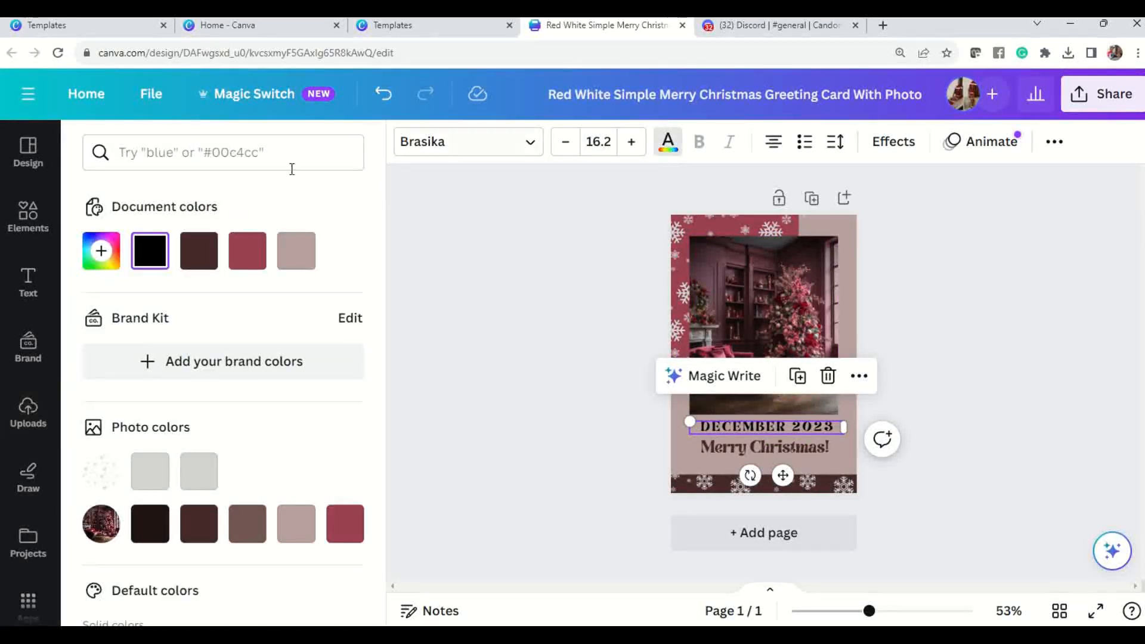
click(201, 265)
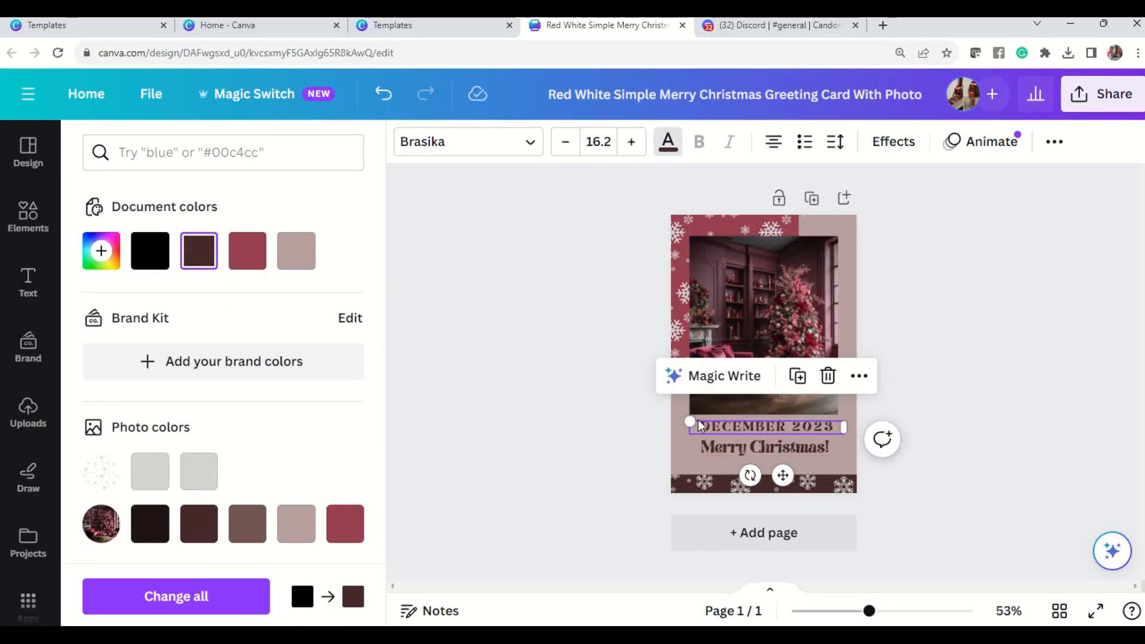
click(566, 143)
click(567, 143)
click(566, 143)
click(566, 144)
click(567, 143)
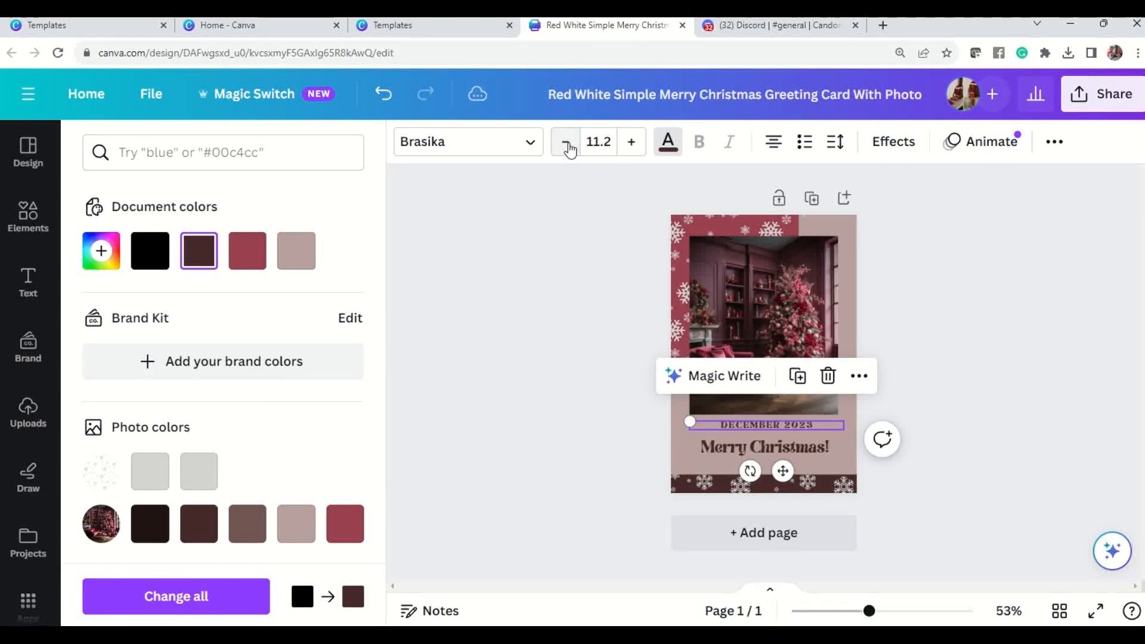
click(566, 143)
click(566, 143)
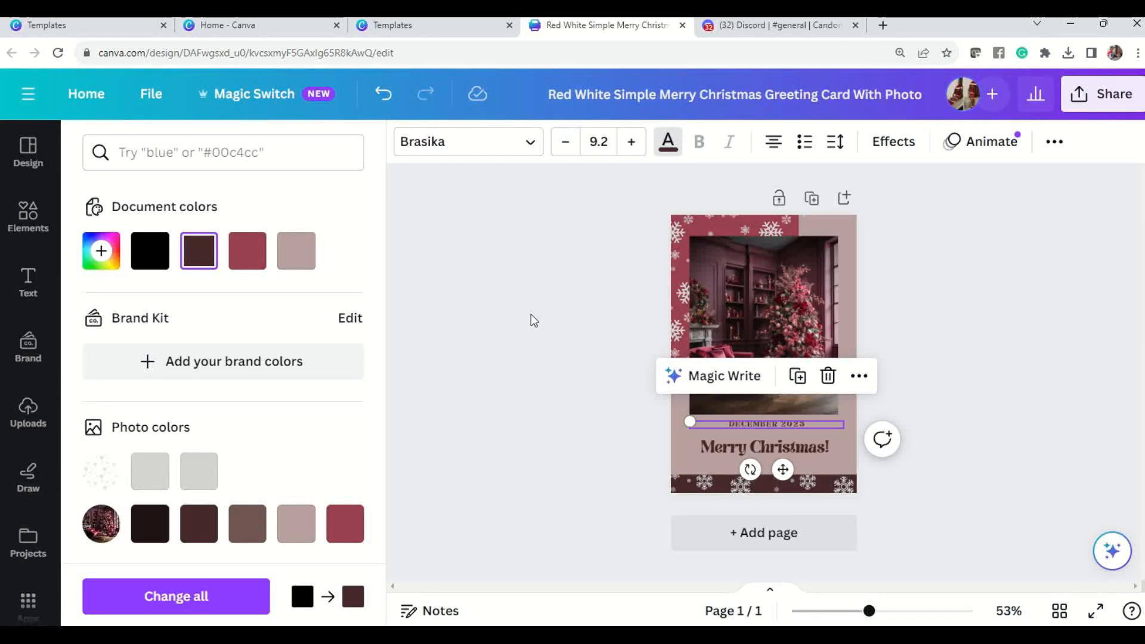
click(585, 323)
Move the date line left above the start of the greeting and nudge "Merry Christmas!" slightly left to line up with it
click(802, 425)
drag(802, 425, 772, 426)
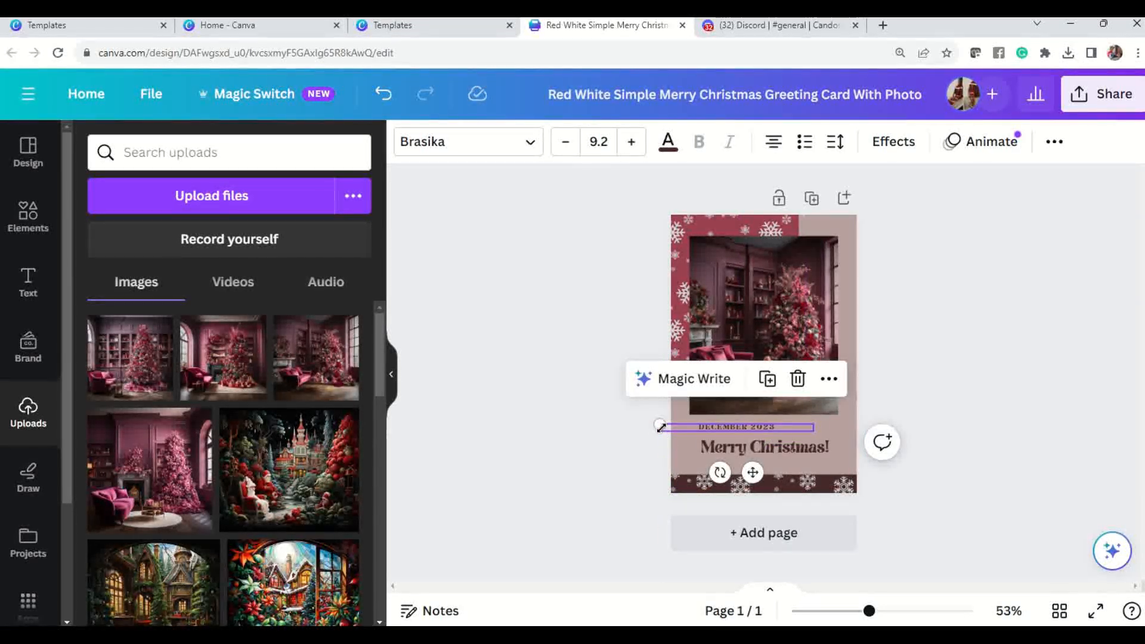
drag(660, 426, 660, 427)
click(918, 444)
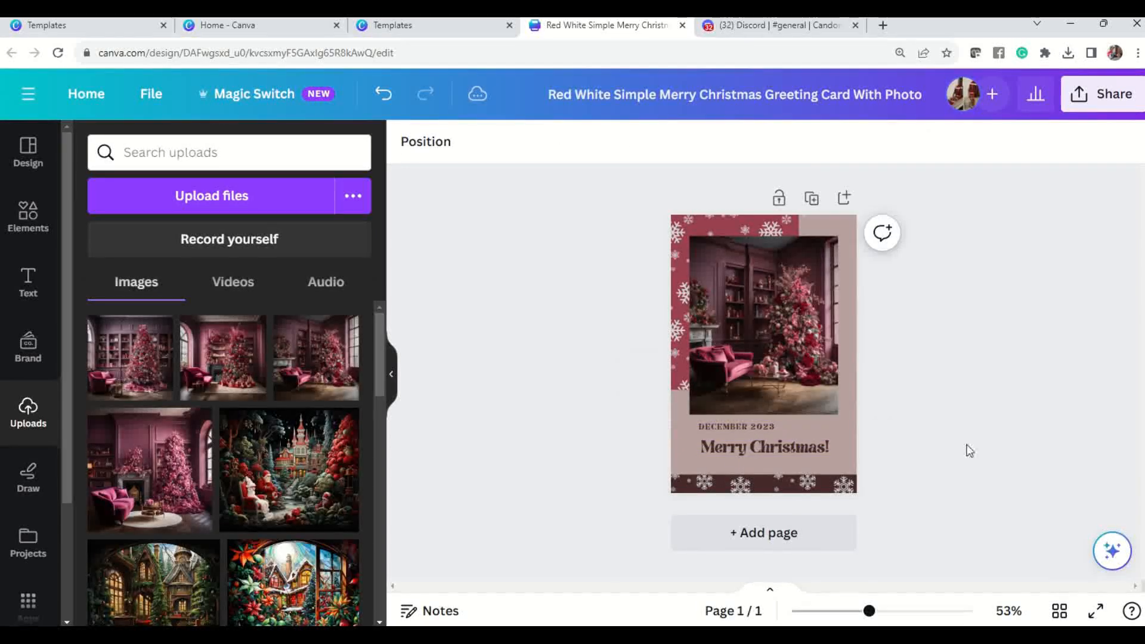
drag(788, 453, 785, 451)
click(961, 437)
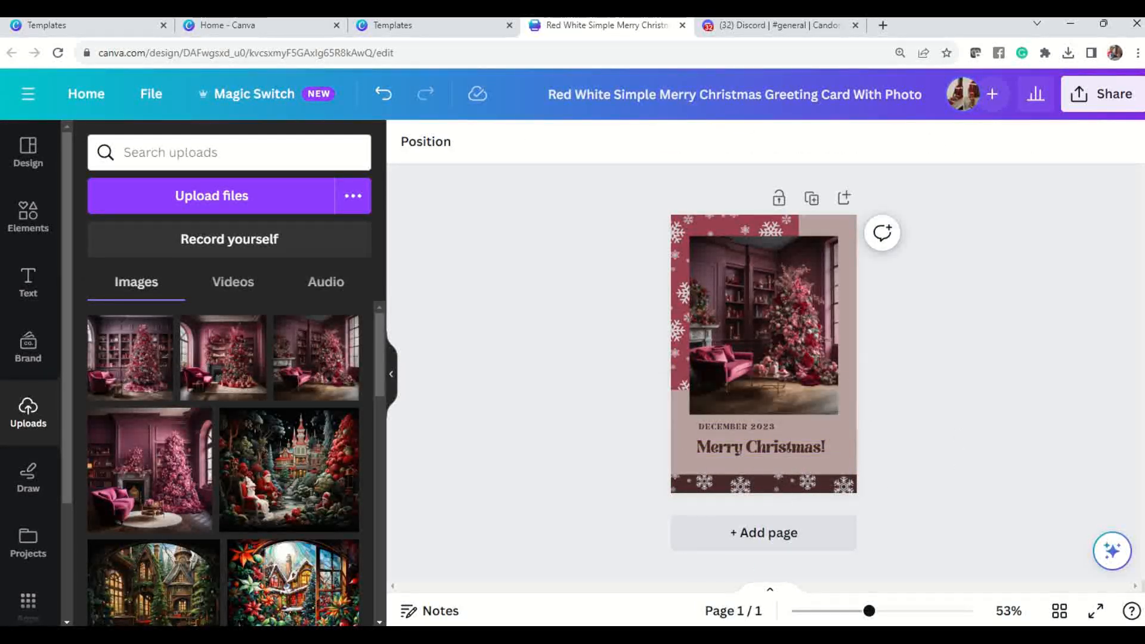
Preview the finished card full screen and add a blank second page after it
click(1095, 611)
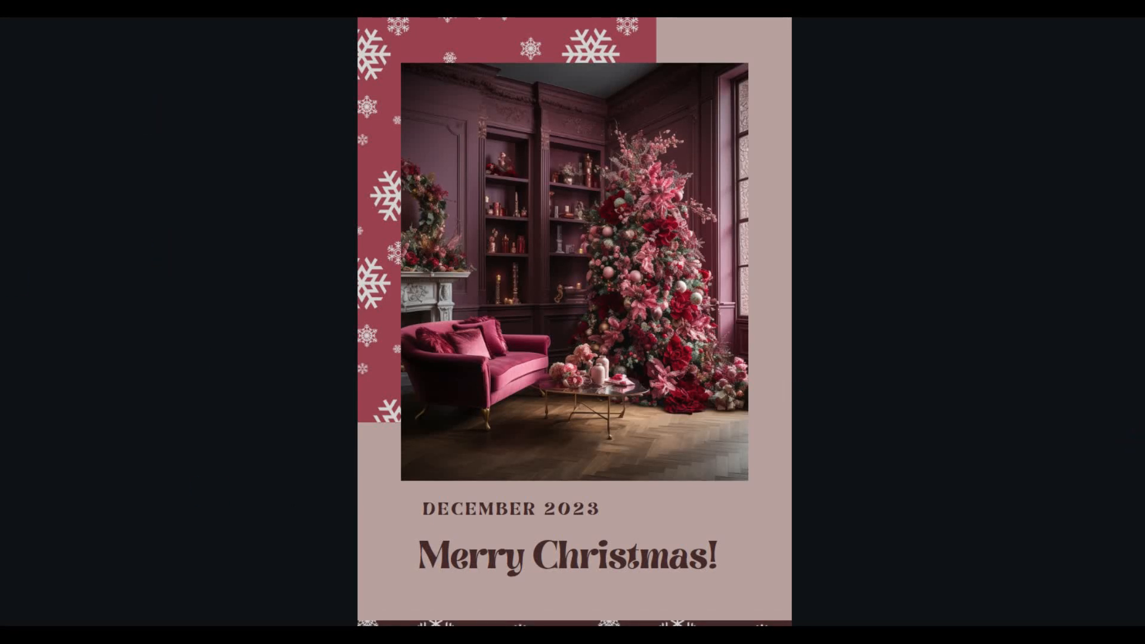
key(Escape)
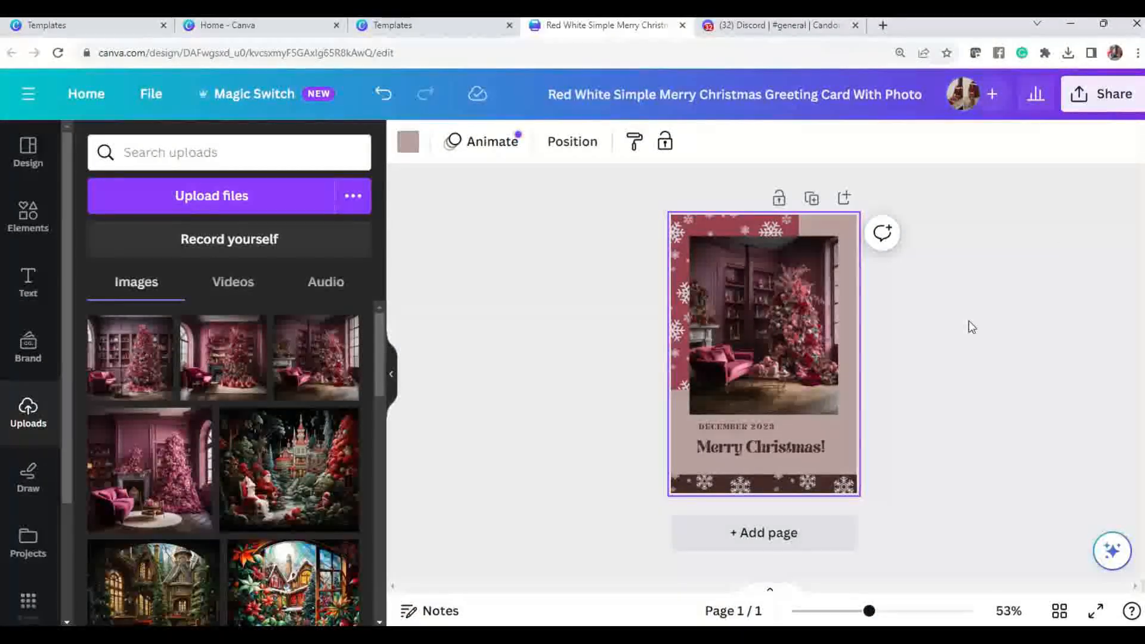
click(846, 199)
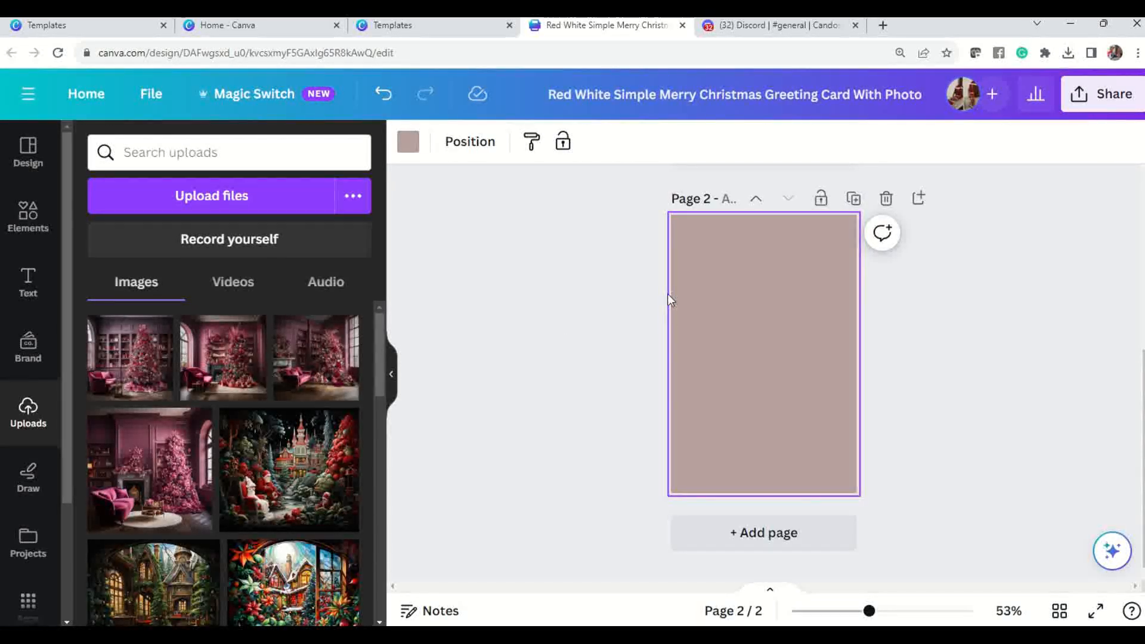
Compare the finished card on page 1 with the blank page 2
scroll(710, 349, up, 5)
click(769, 301)
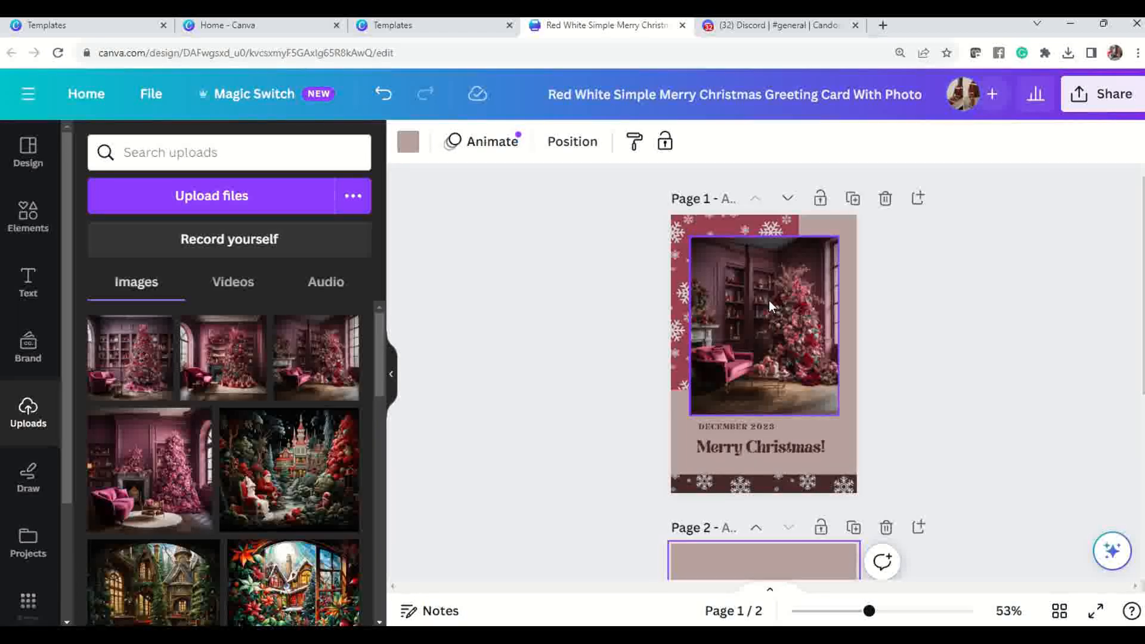
scroll(787, 411, down, 5)
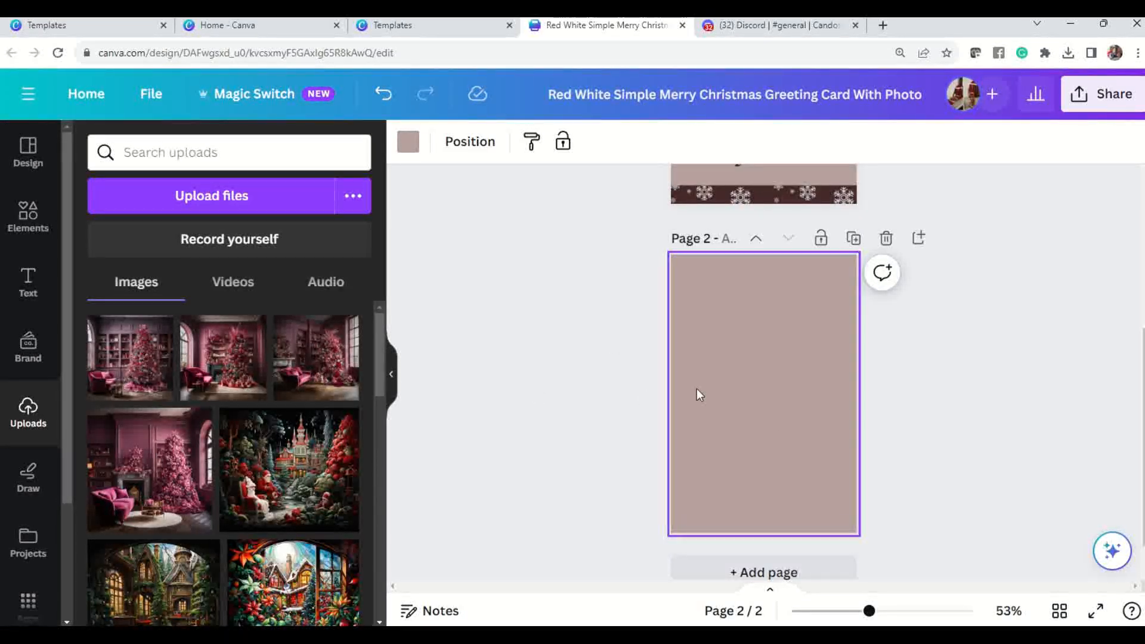
scroll(709, 406, up, 2)
scroll(696, 388, up, 1)
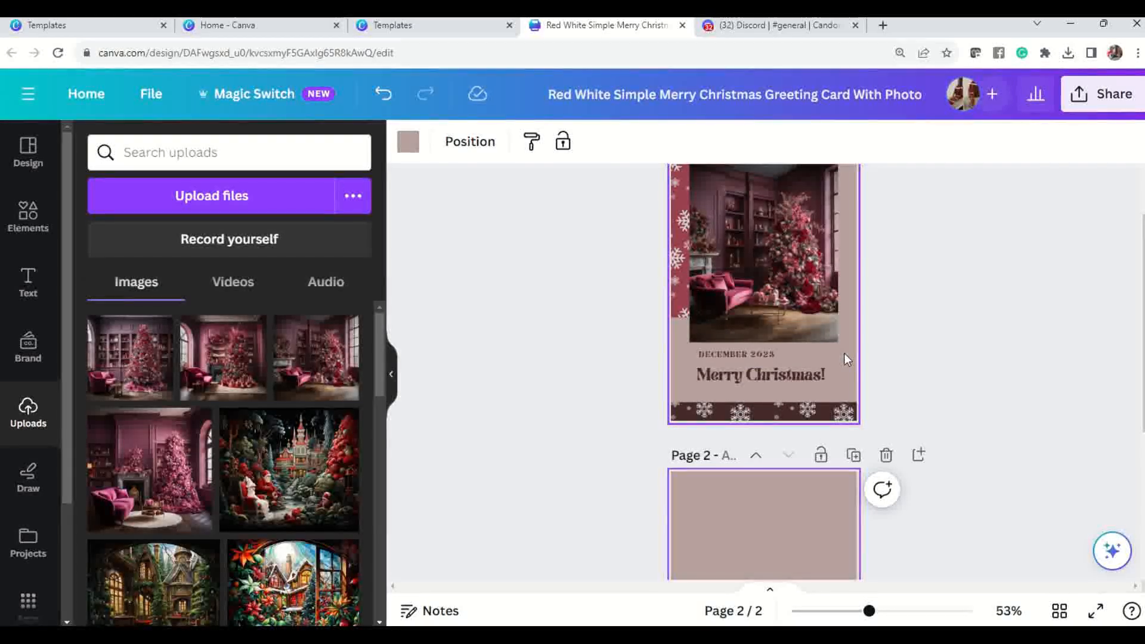
scroll(843, 363, down, 1)
scroll(807, 481, down, 2)
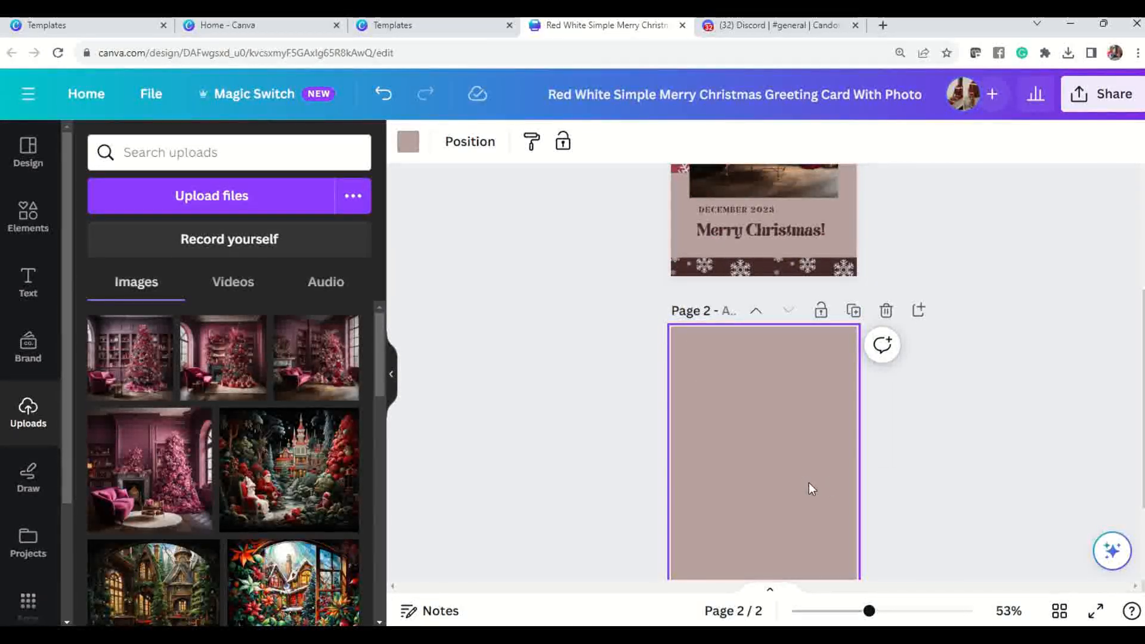
click(28, 286)
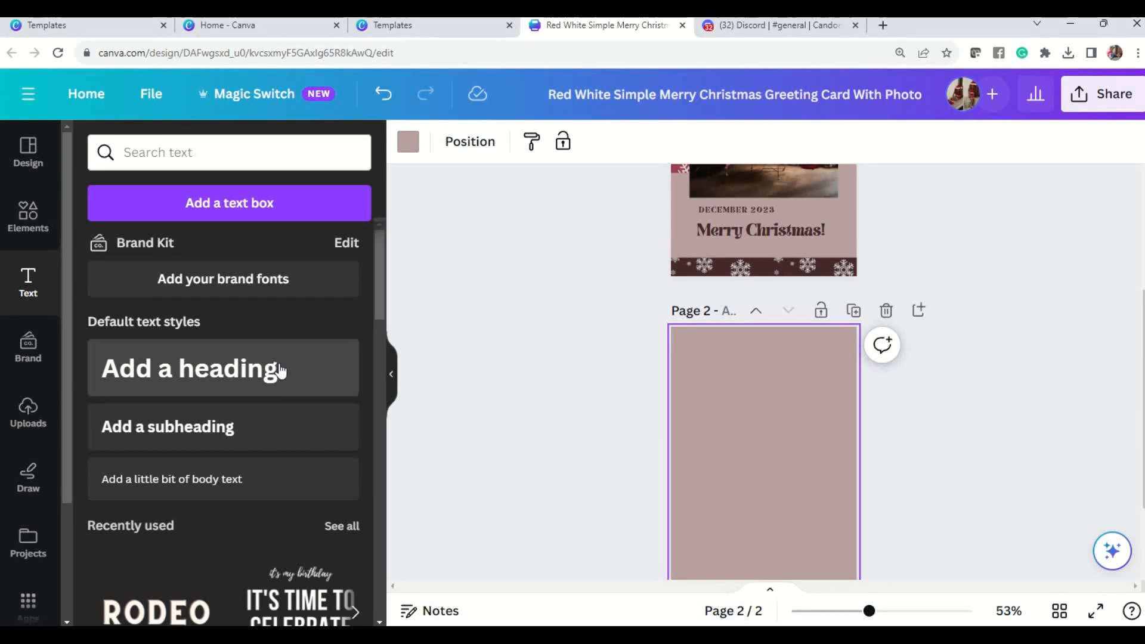
click(222, 484)
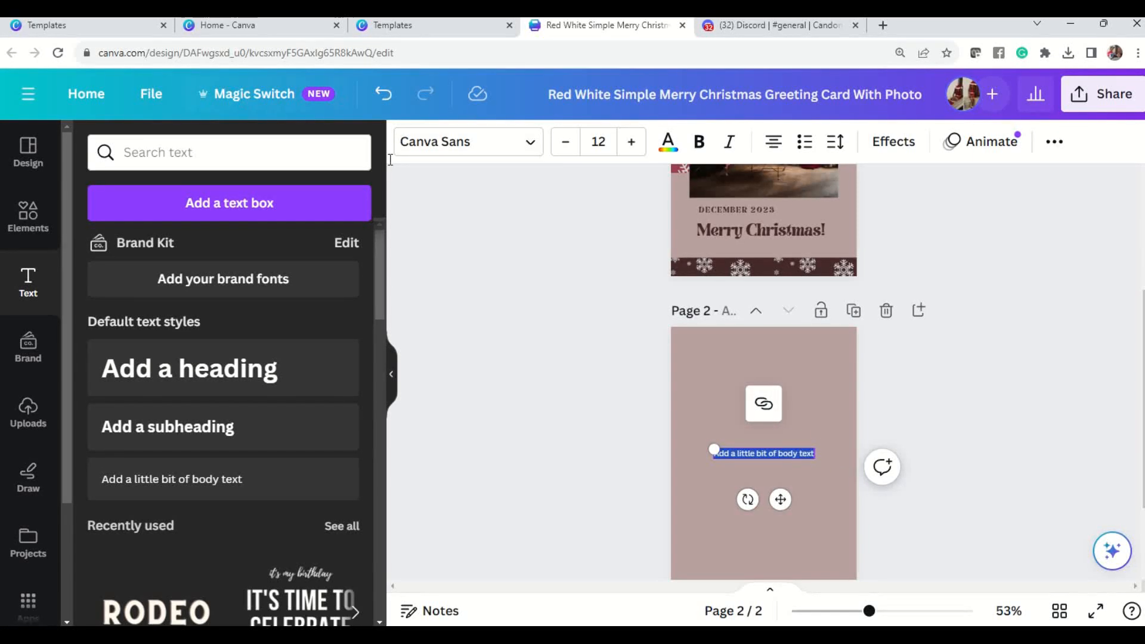
click(383, 94)
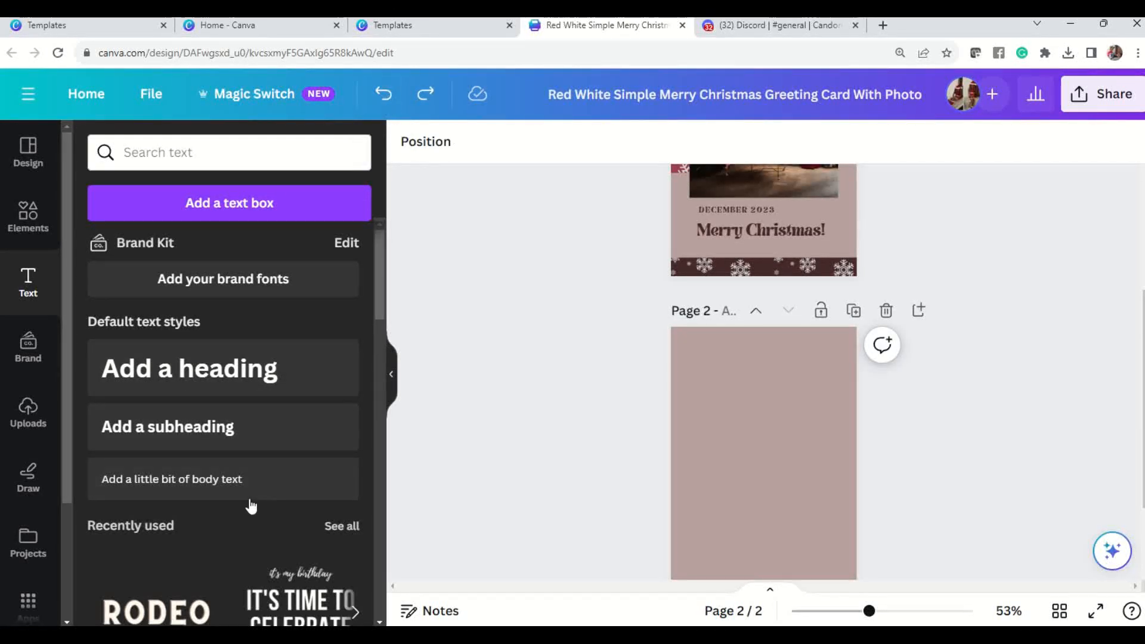
scroll(251, 506, down, 8)
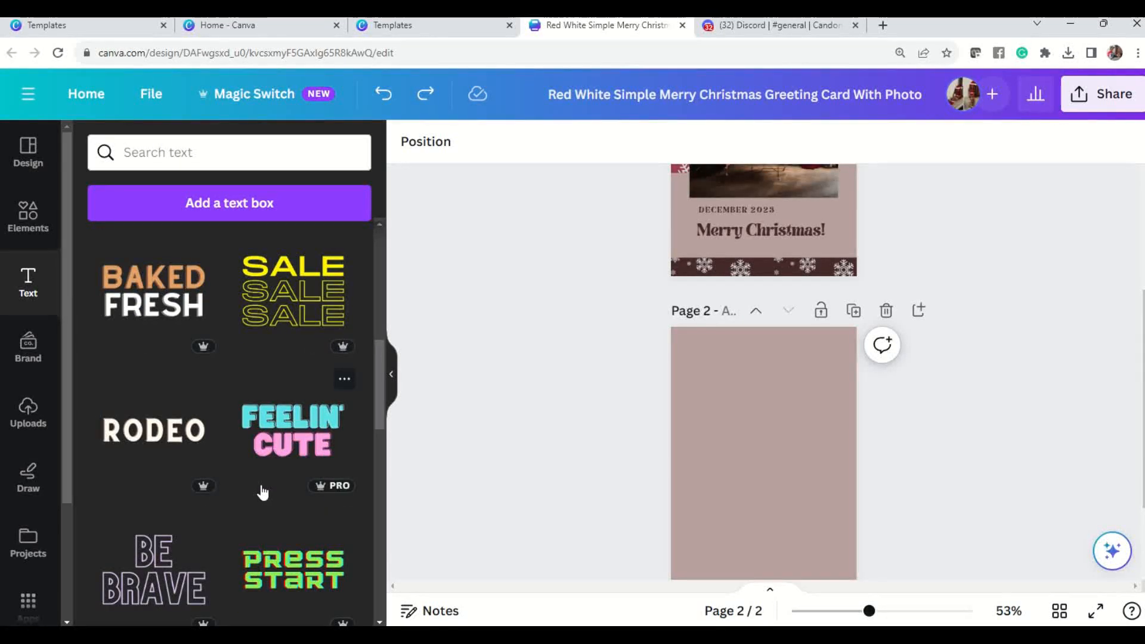
scroll(263, 492, up, 8)
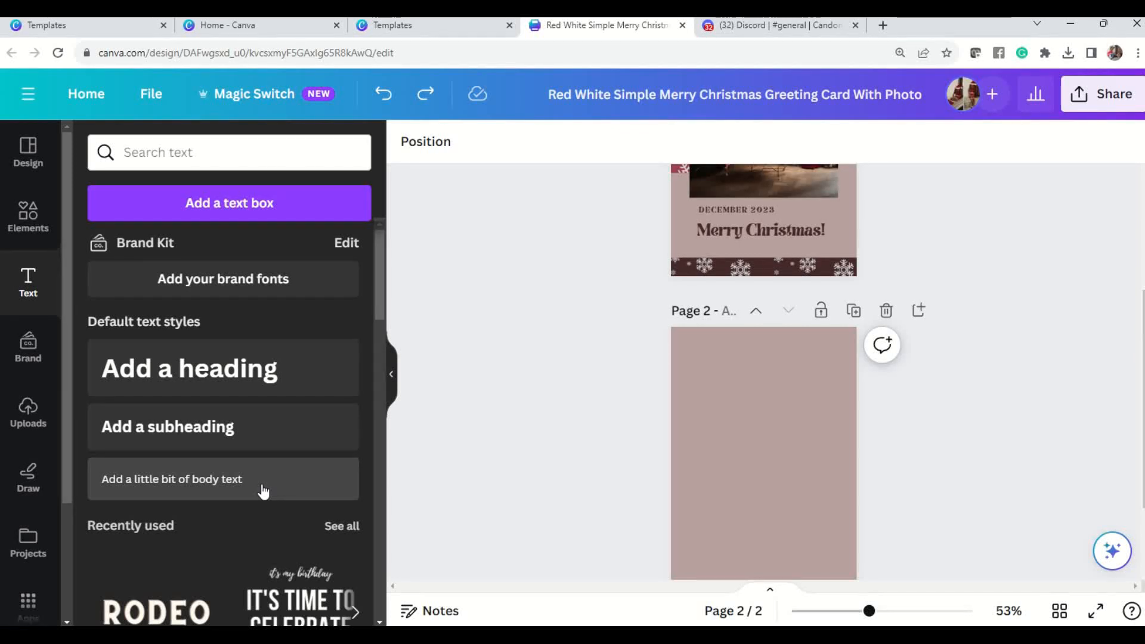
Add a heading to page 2 and replace the start of its placeholder text with "Merry"
click(285, 368)
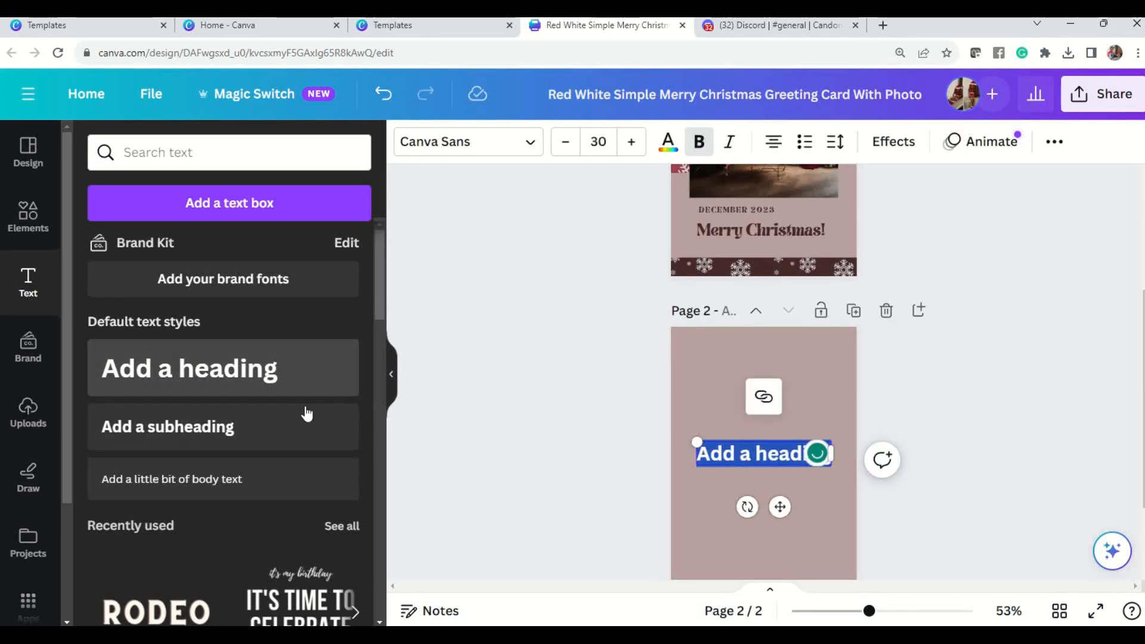
click(726, 455)
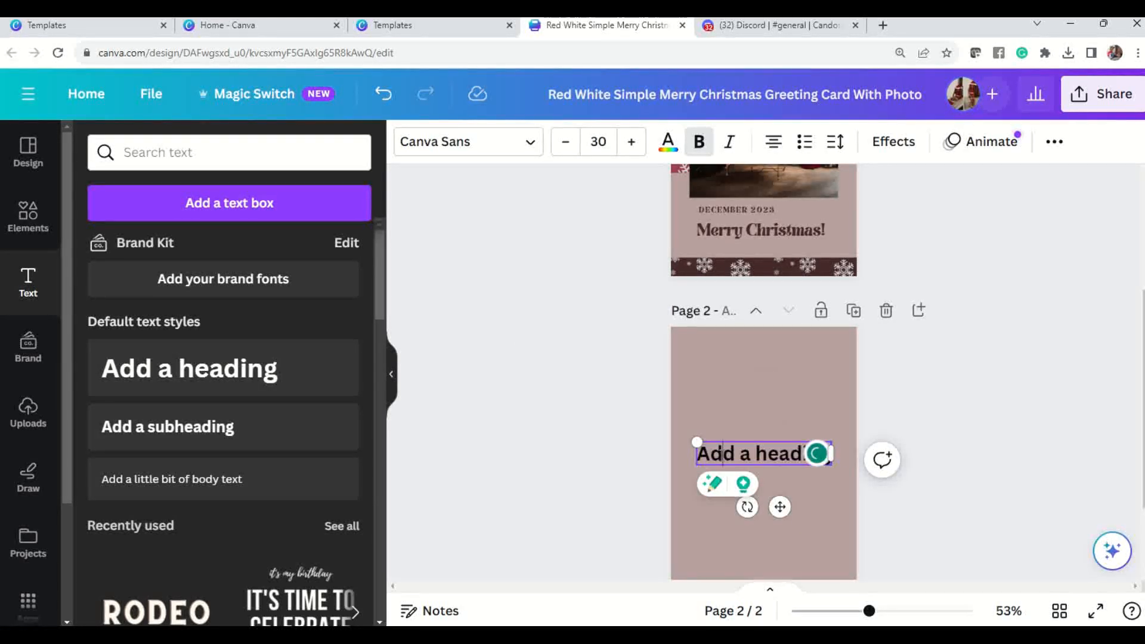
drag(698, 456, 813, 465)
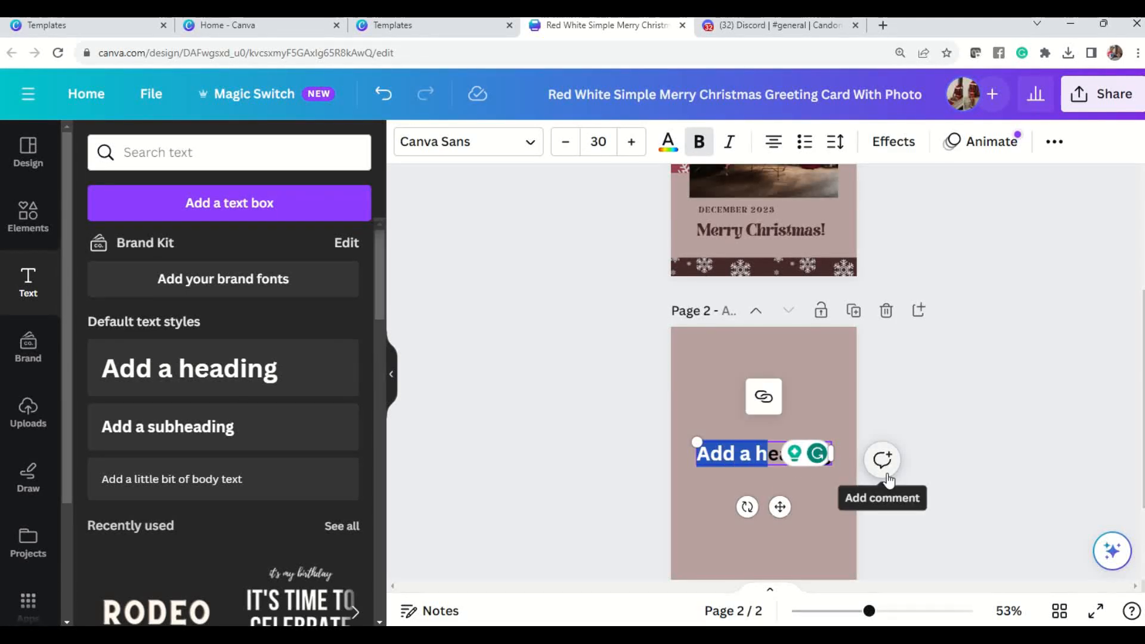
text(Merr)
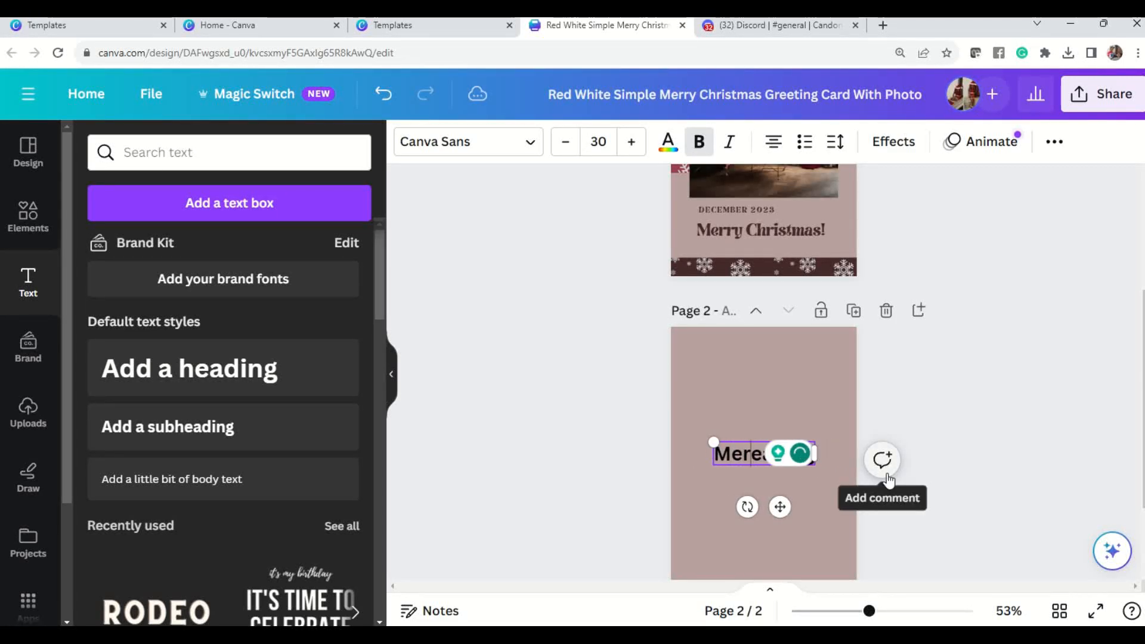
text(y)
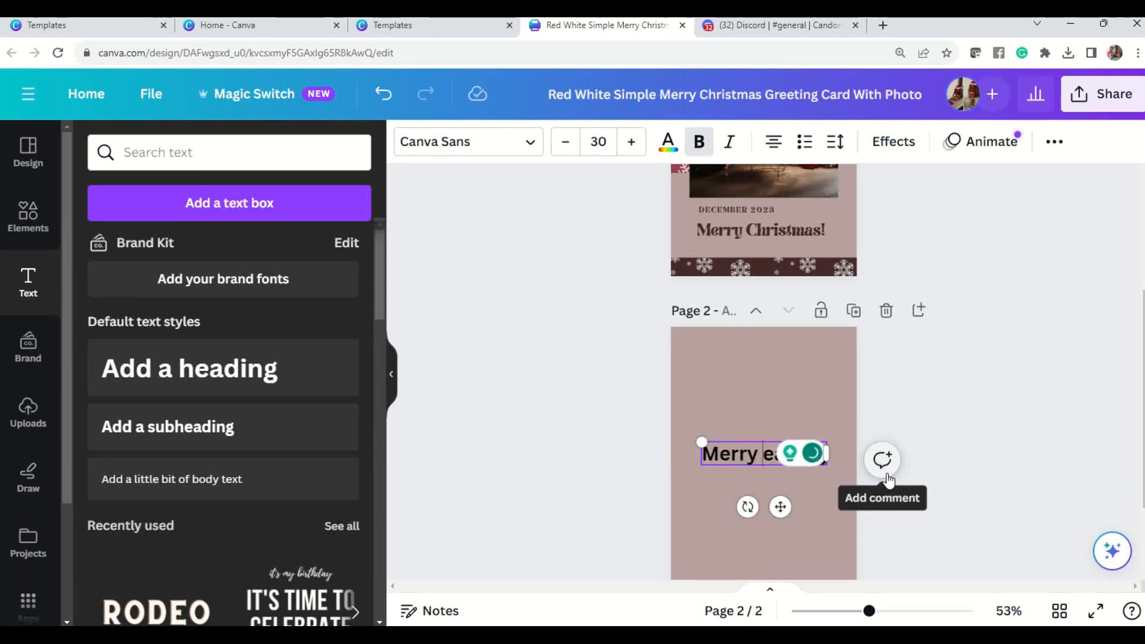
key(super+shift+s)
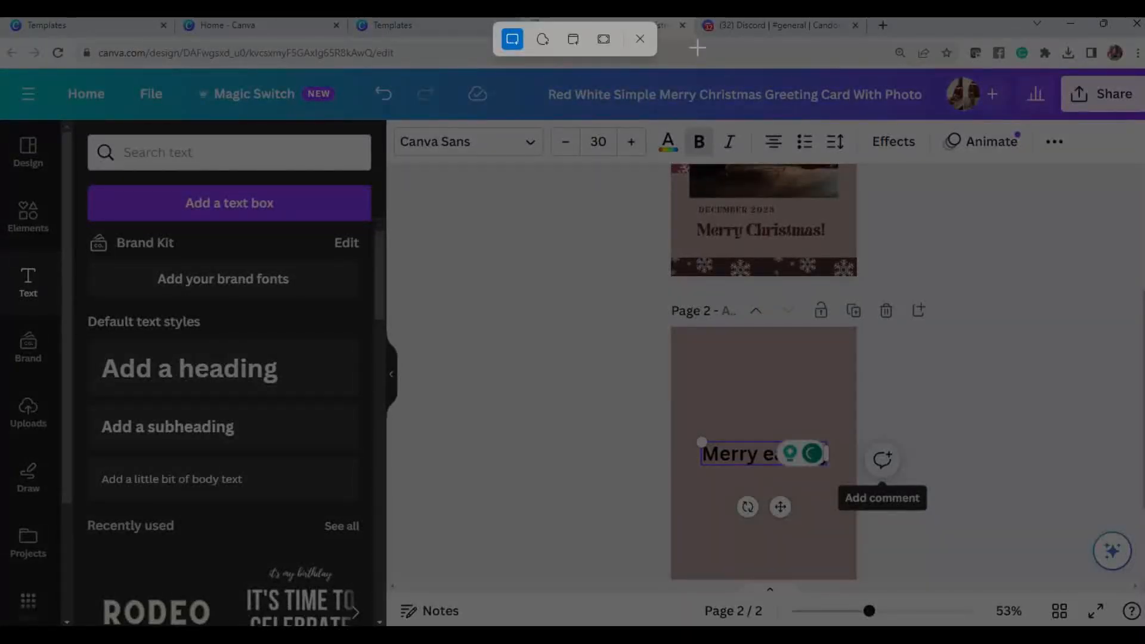
key(Escape)
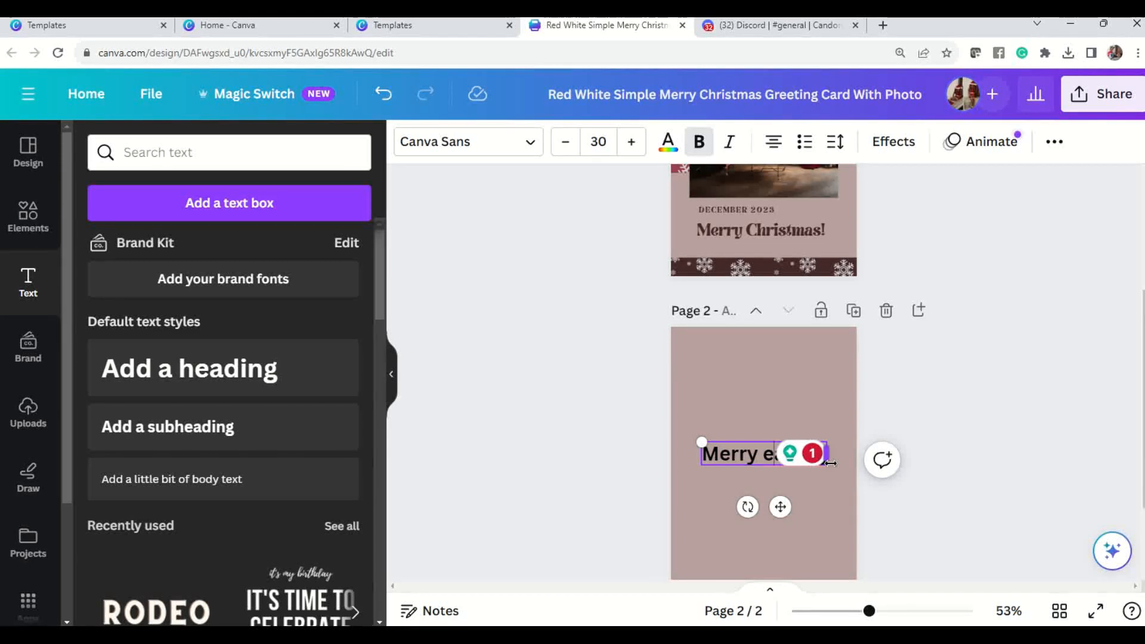
Delete the leftover placeholder letters after "Merry" in the page 2 heading
key(BackSpace)
key(BackSpace)
key(BackSpace)
key(BackSpace)
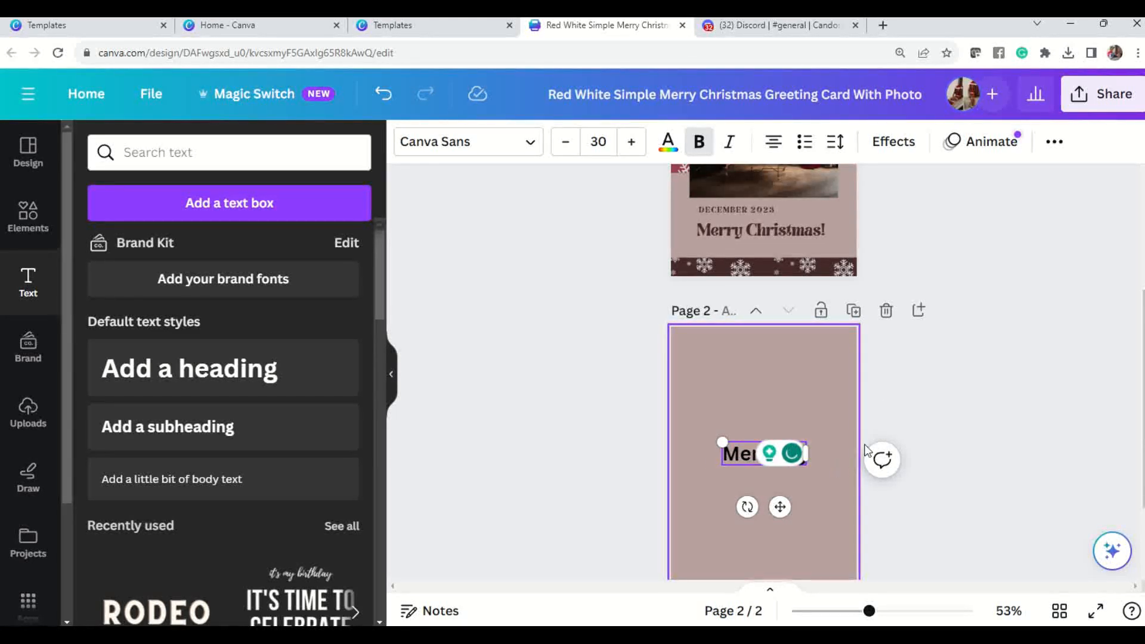
click(820, 449)
click(792, 458)
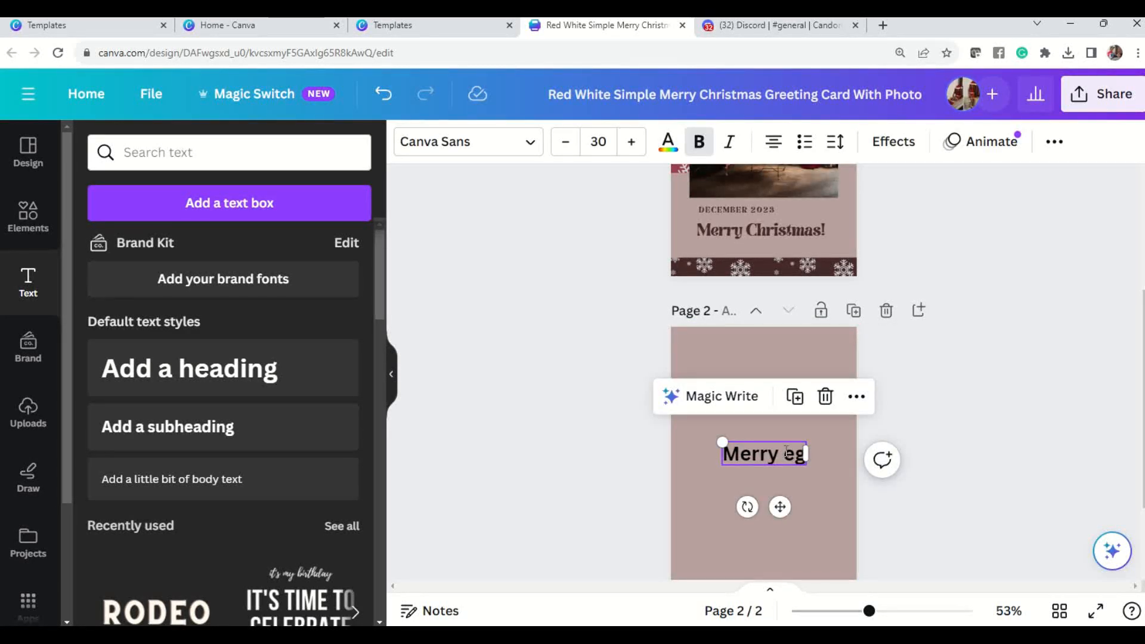
click(786, 453)
key(Delete)
key(Delete)
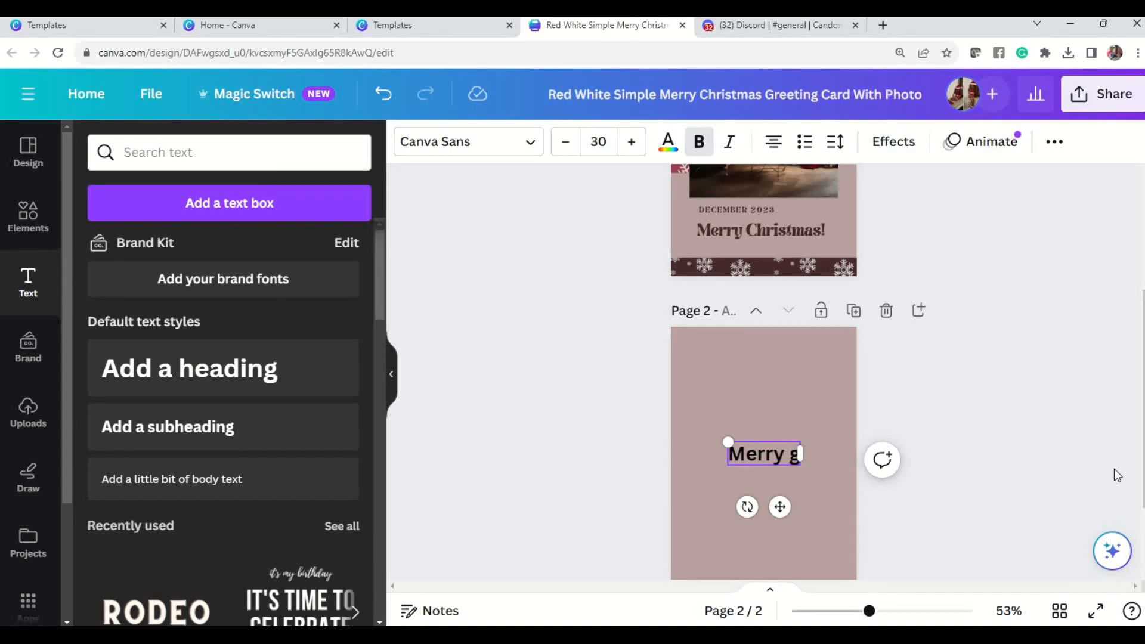
Complete the page 2 heading so it reads "Merry Christmas and Happy New Year"
text(Ch)
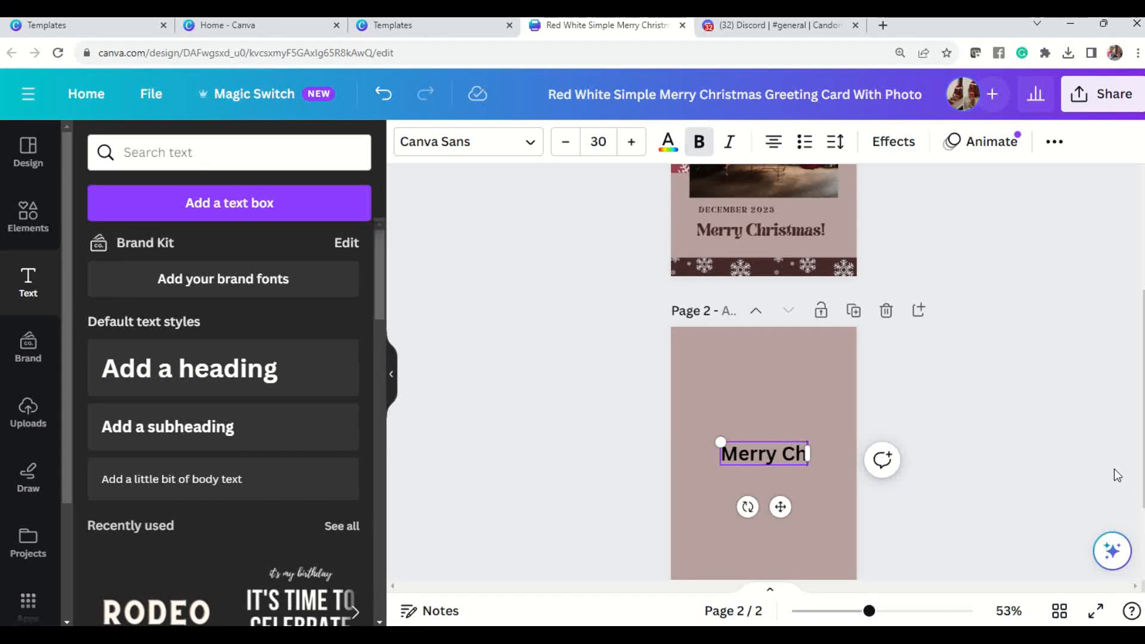
text(ristm)
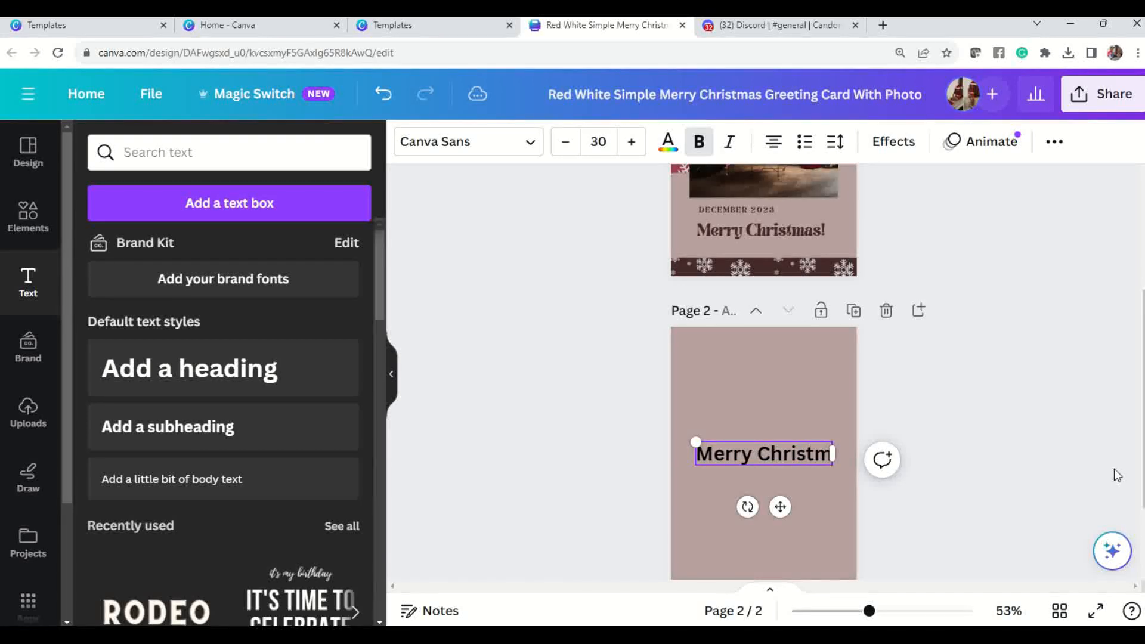
text(as and)
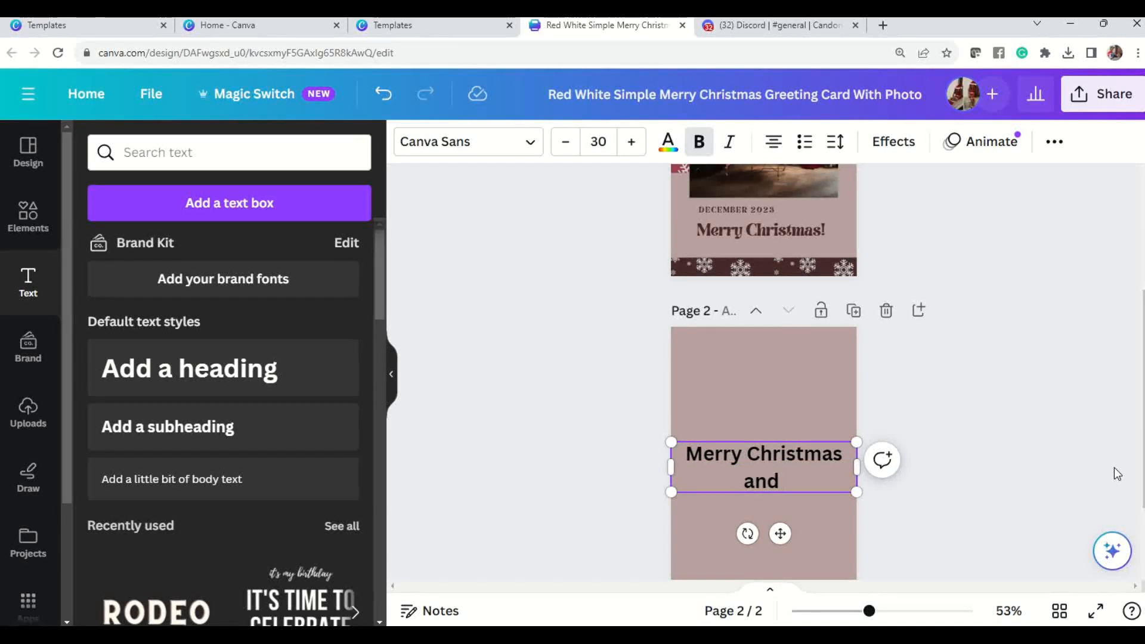
text( Happy Ne)
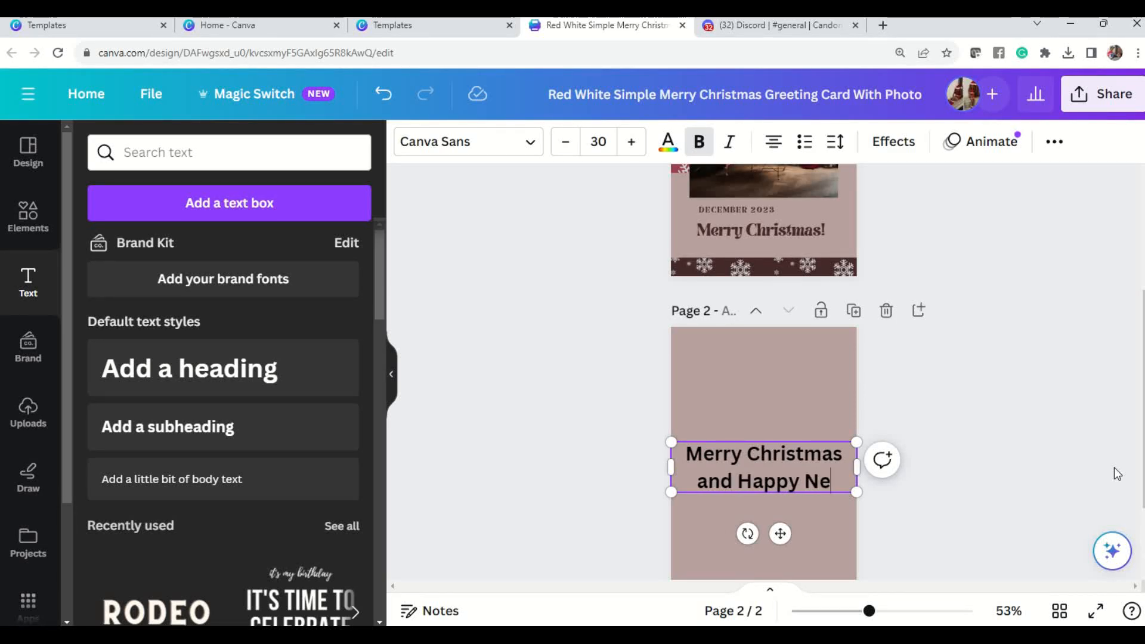
text(w Year)
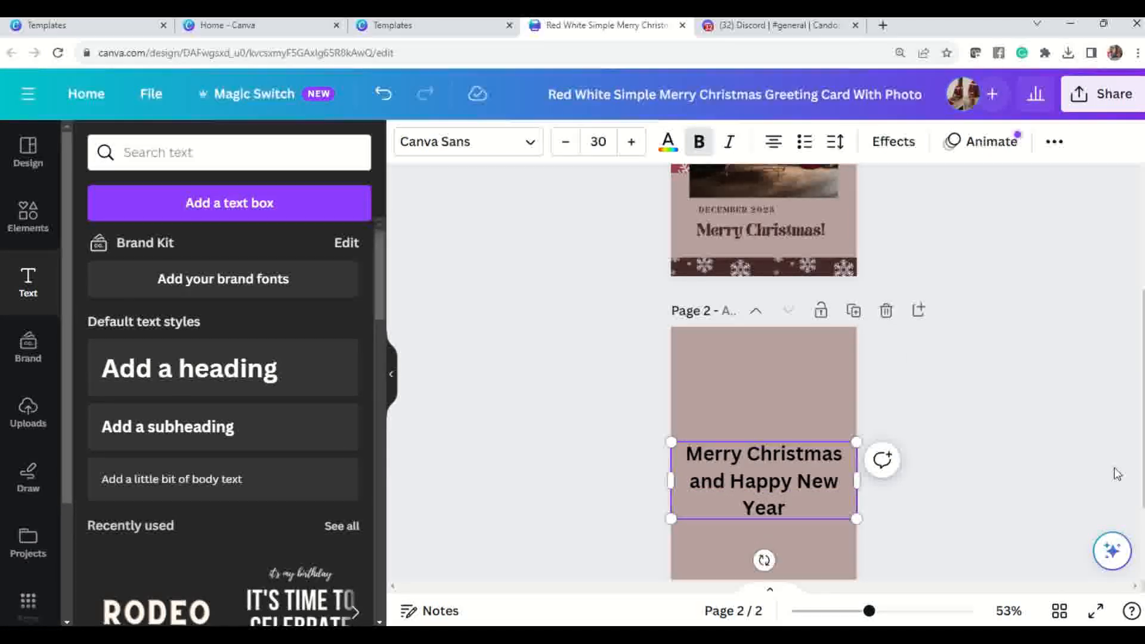
click(1114, 468)
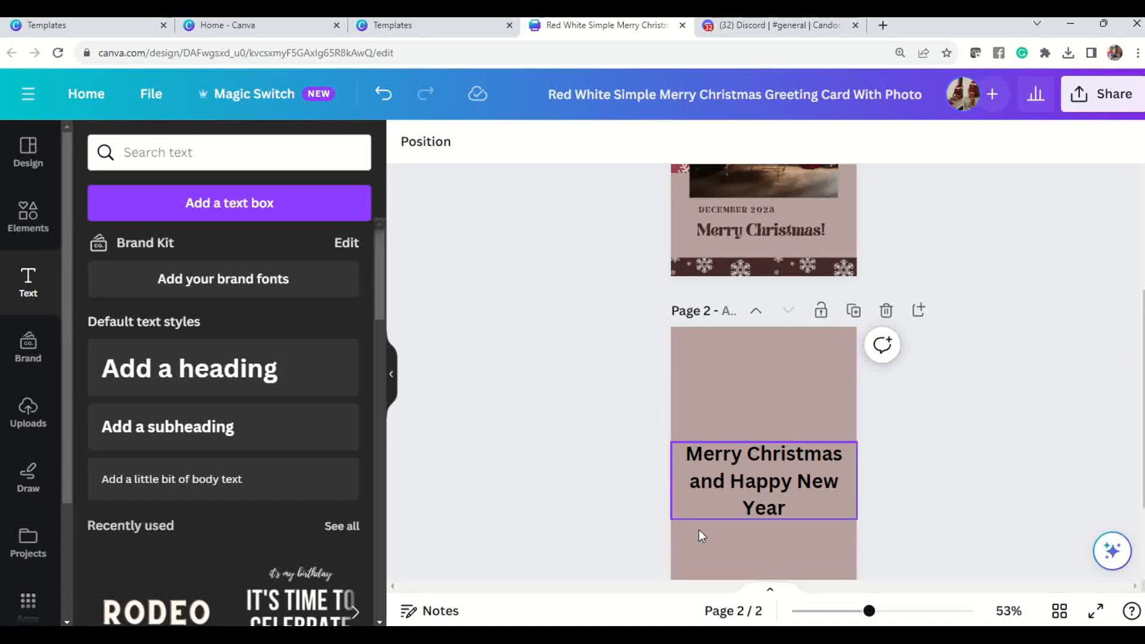
Append "from Our Family to Yours" to the end of the page 2 greeting
click(791, 507)
click(796, 508)
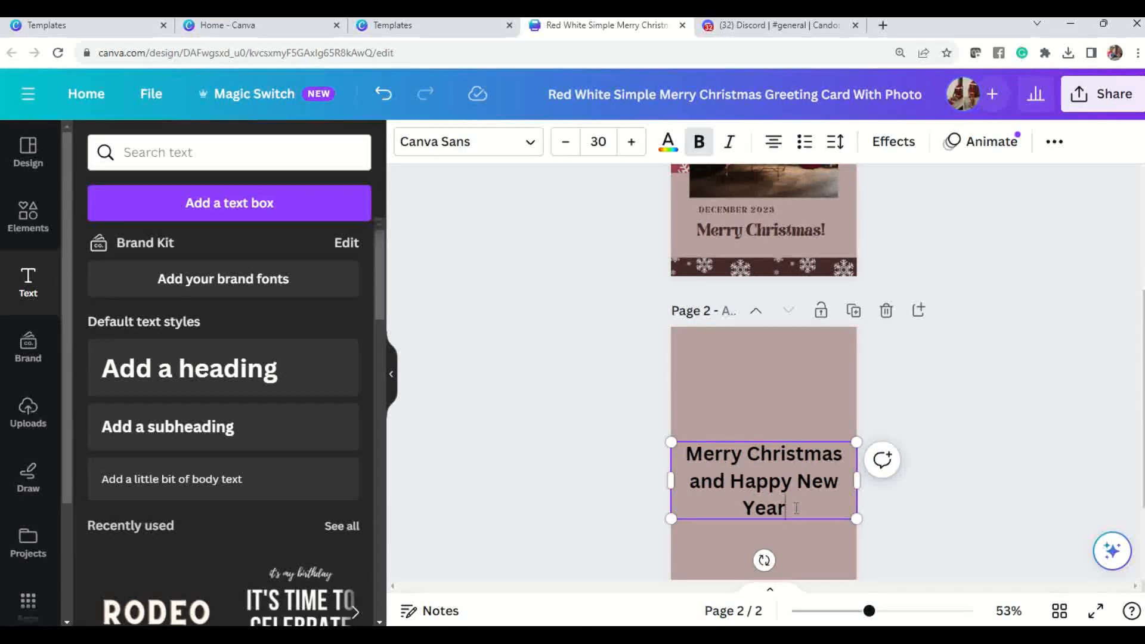
text(fro)
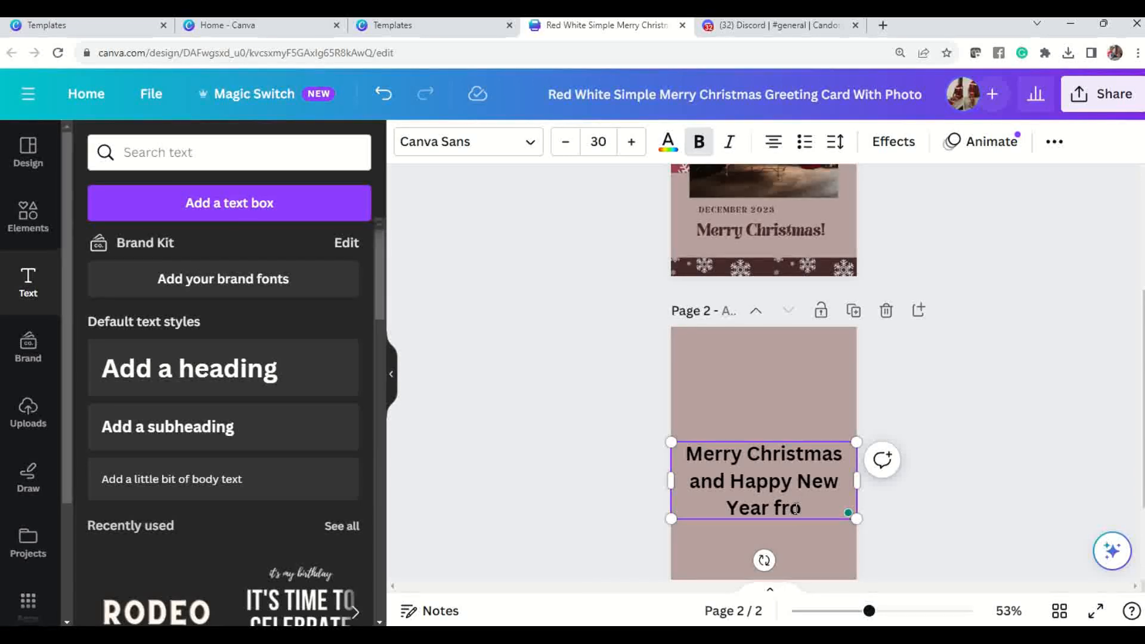
text(m Our F)
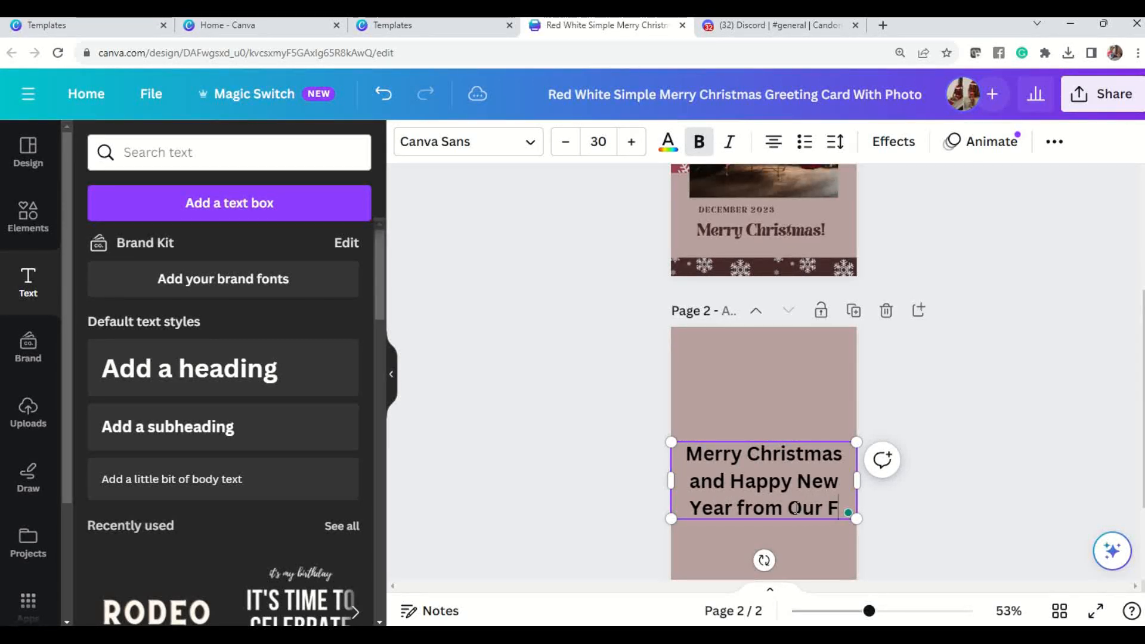
text(amily )
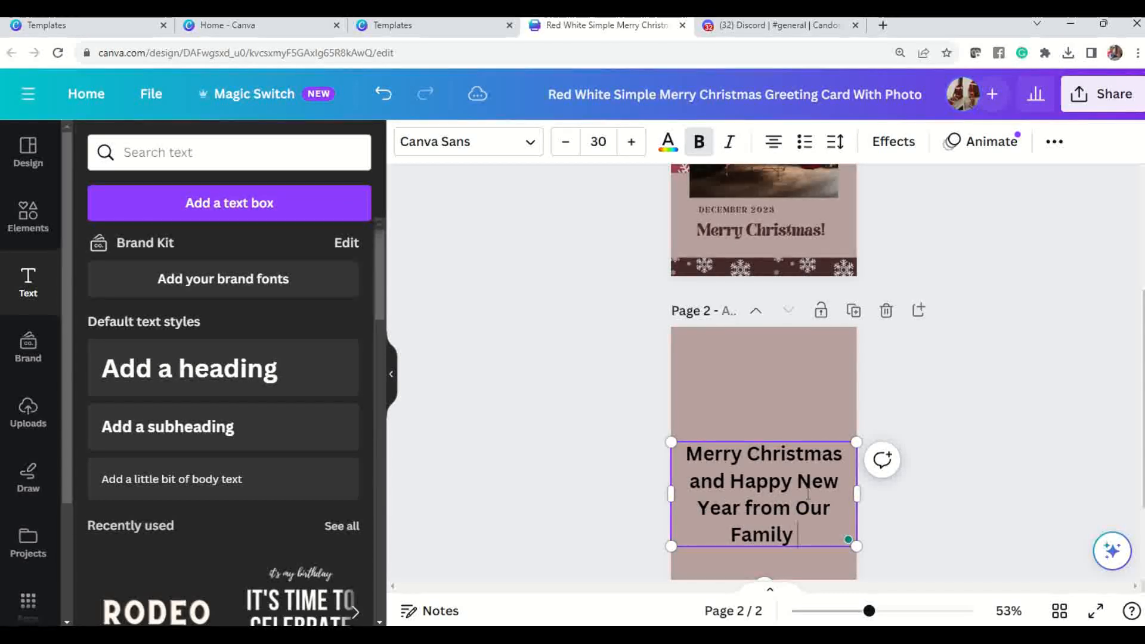
text(to Yours)
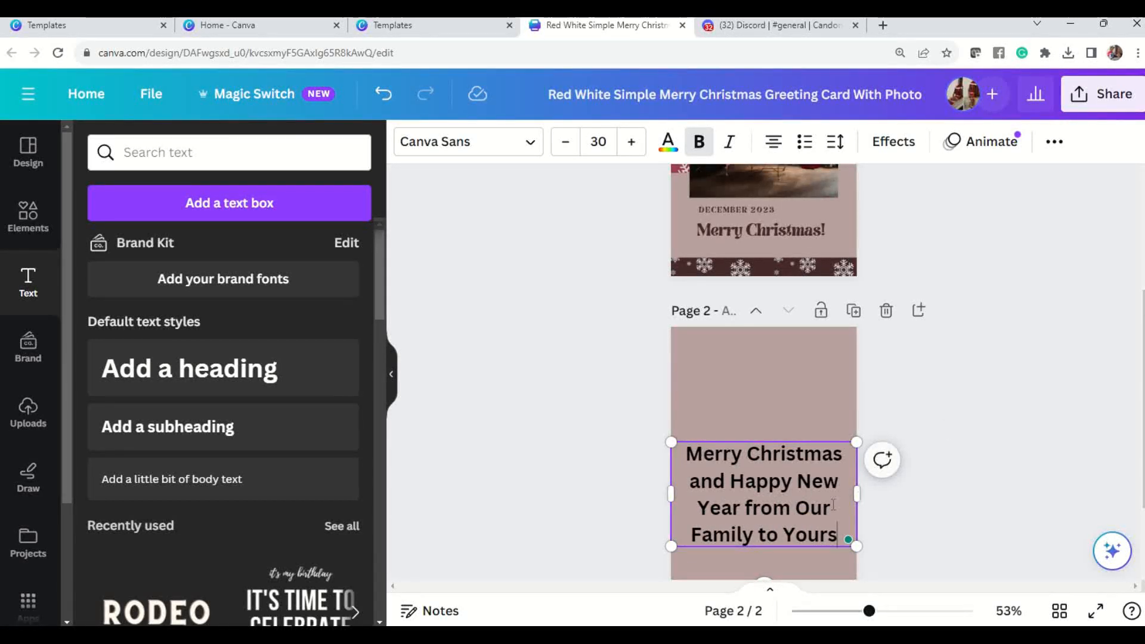
click(1010, 453)
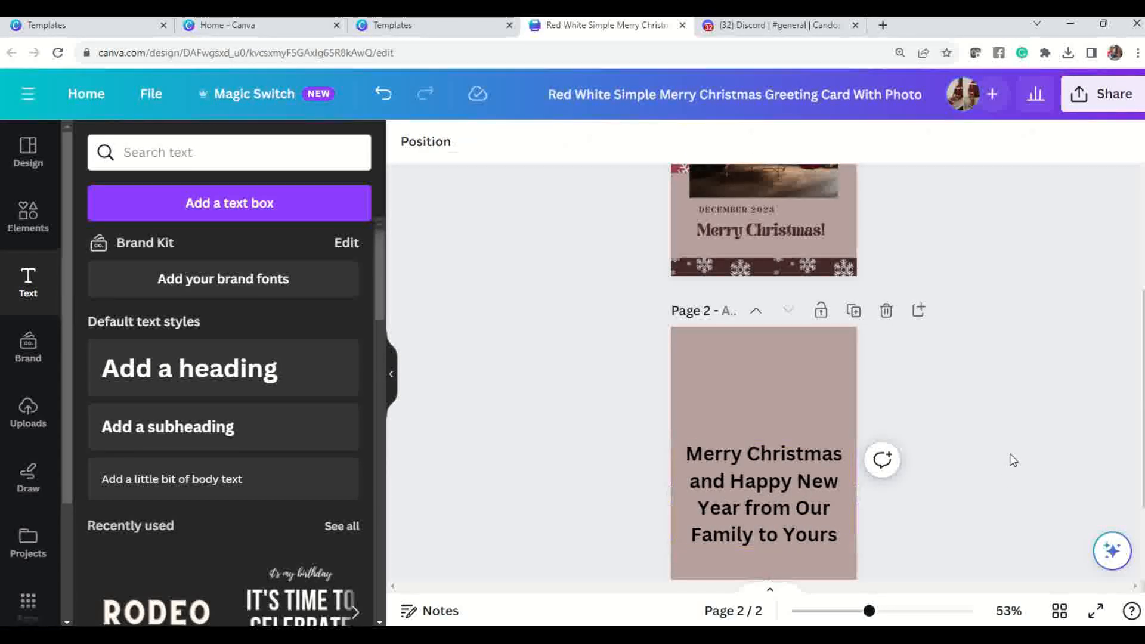
Move the greeting higher on page 2 and set all of its text in the Brasika font
drag(781, 514, 780, 455)
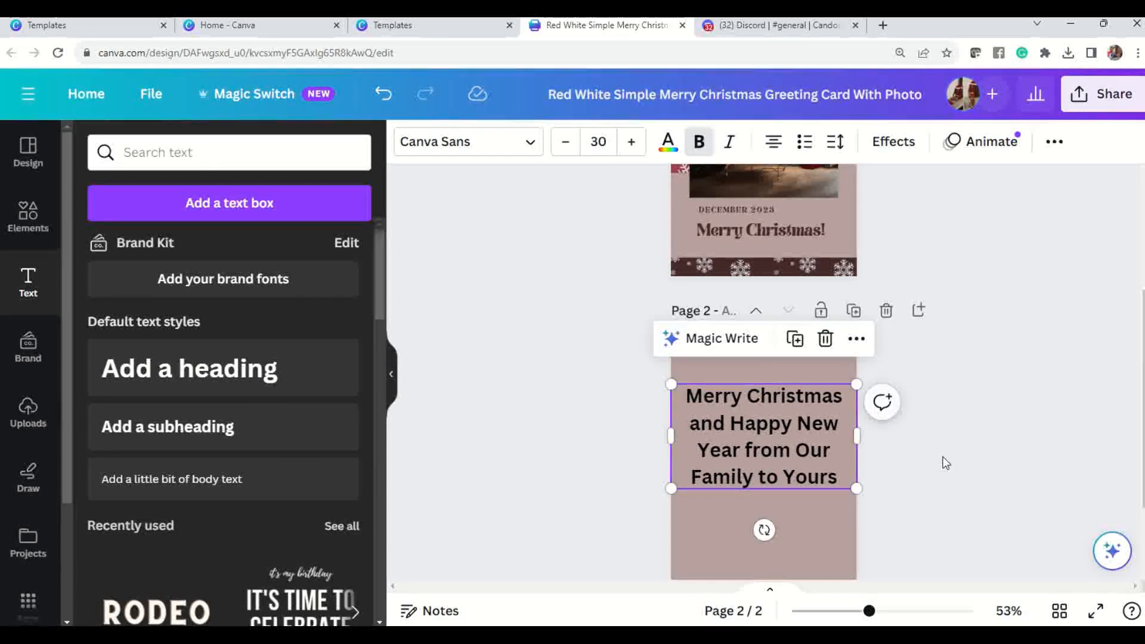
click(757, 421)
drag(687, 395, 772, 450)
click(698, 397)
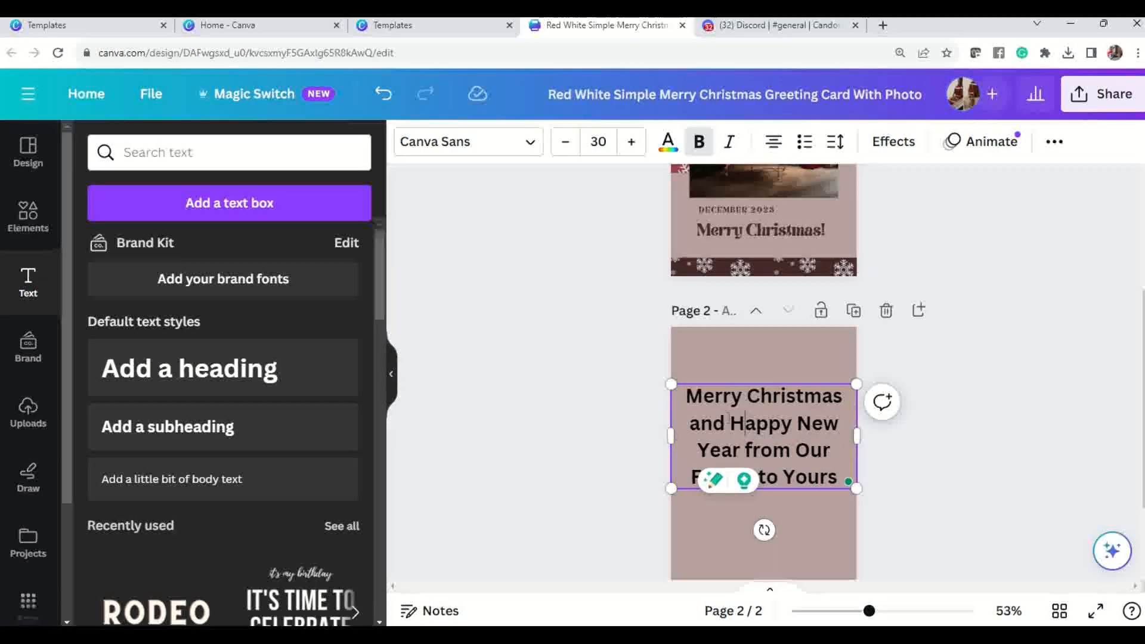
drag(689, 395, 838, 477)
click(530, 144)
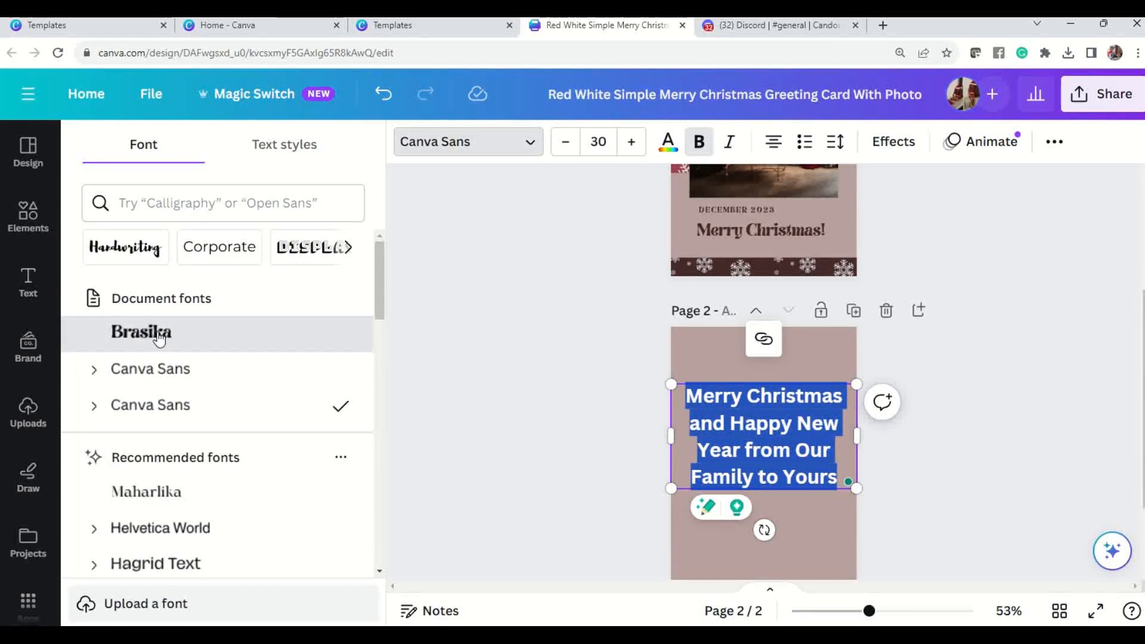
click(156, 332)
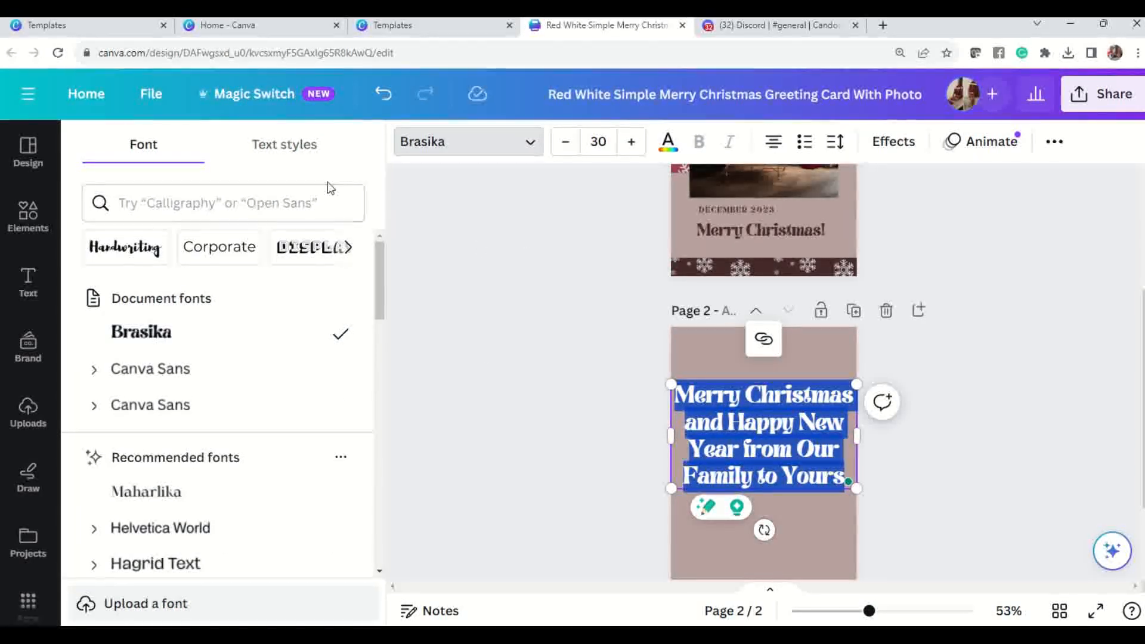
Recolor the page 2 greeting text with the darkest brown swatch from the tree image's photo colors
key(Escape)
click(667, 143)
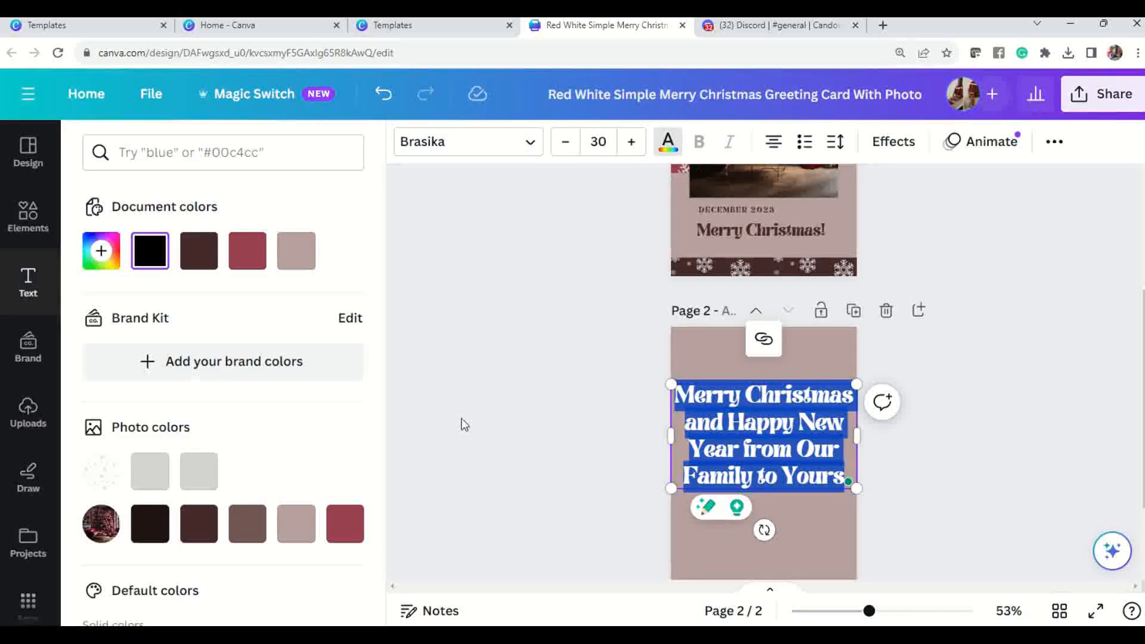
click(150, 533)
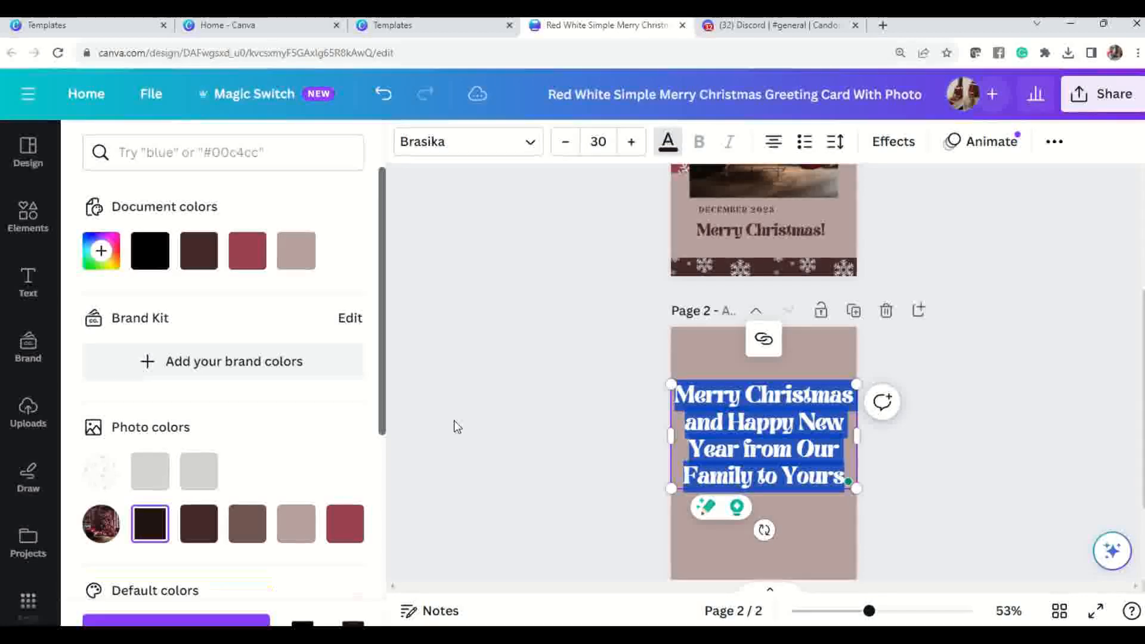
key(Escape)
click(949, 419)
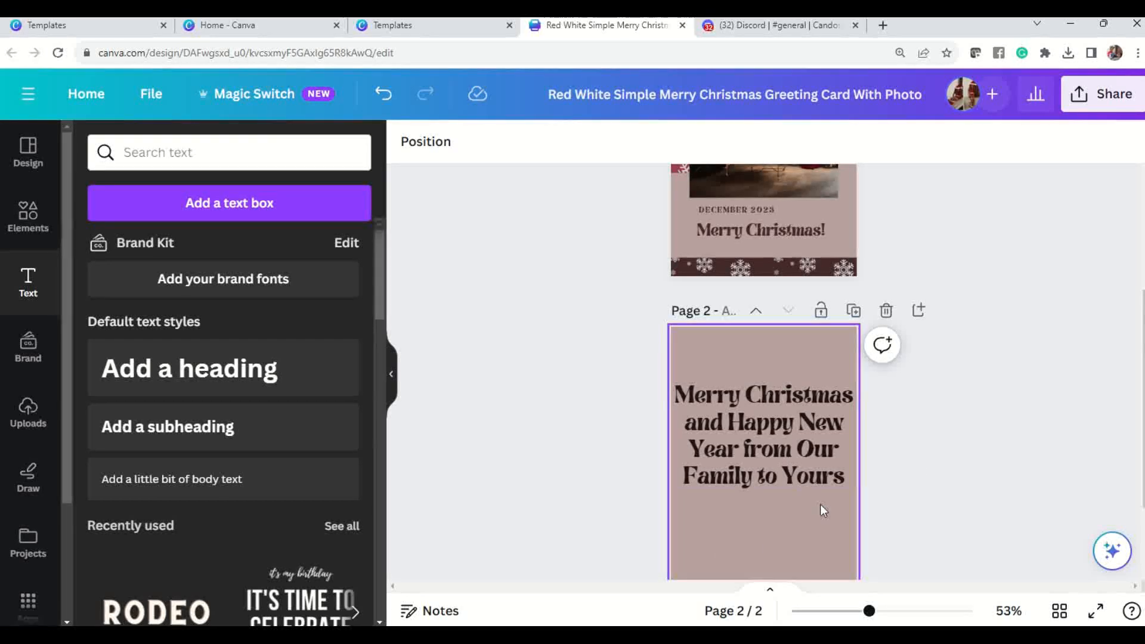
Move the greeting text slightly higher on page 2, keeping it horizontally centered
click(795, 463)
drag(795, 460, 822, 437)
click(859, 445)
click(821, 430)
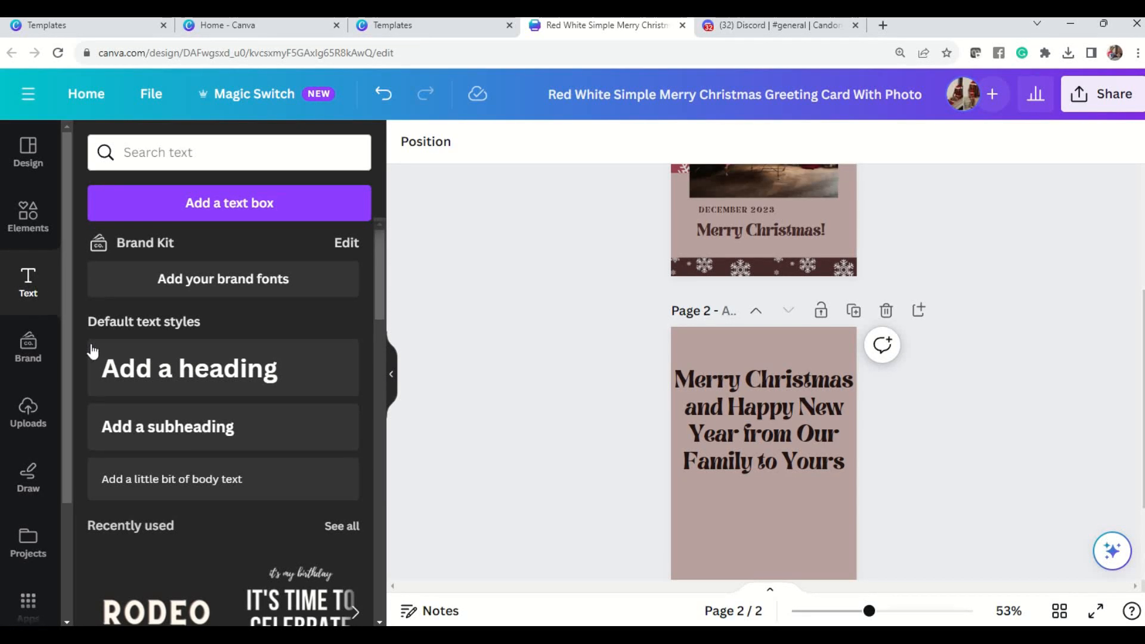
Add a subheading text box to page 2 and place it near the page's lower-right corner
drag(182, 446, 717, 460)
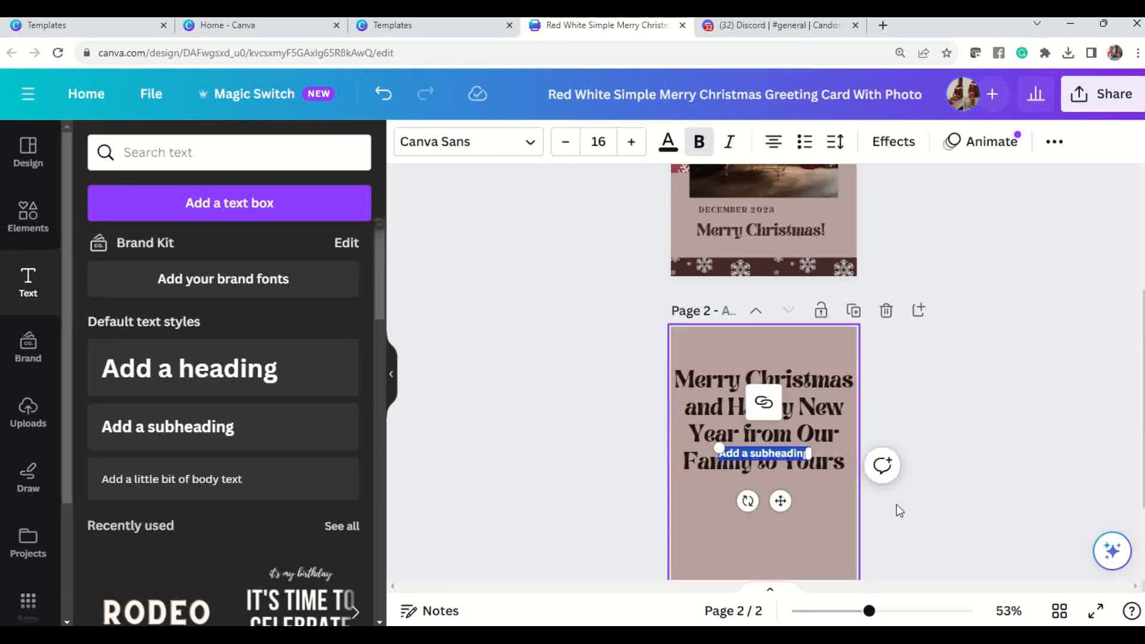
click(1068, 475)
drag(799, 446, 816, 554)
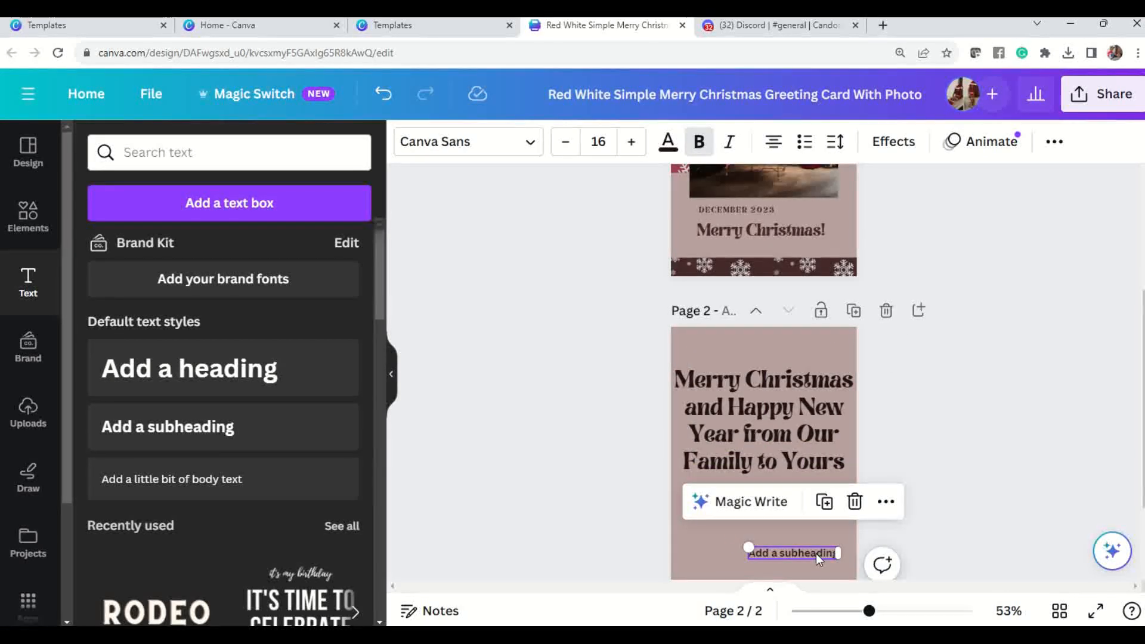
Replace the subheading placeholder with a signature reading "From the" followed by the family's surname
double_click(816, 553)
text(rp)
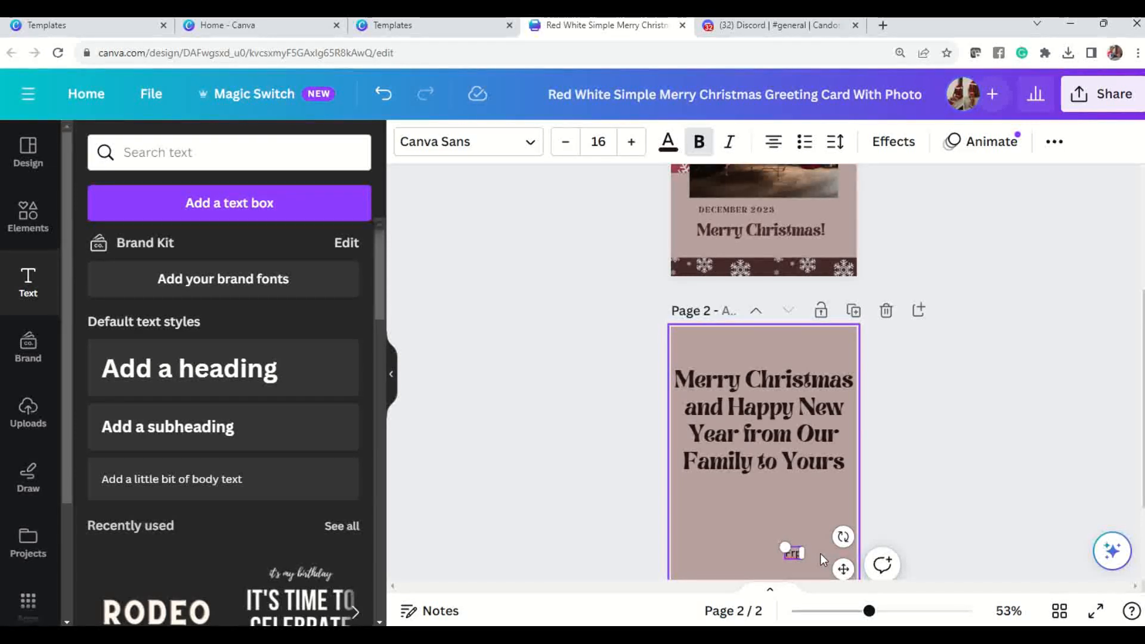
key(BackSpace)
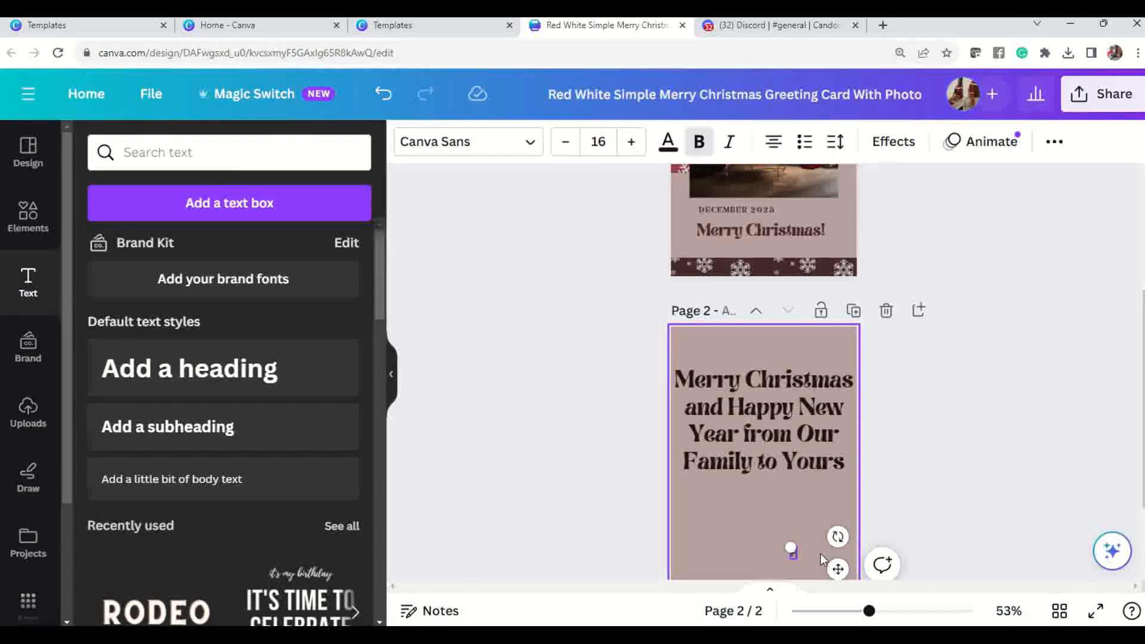
text(From)
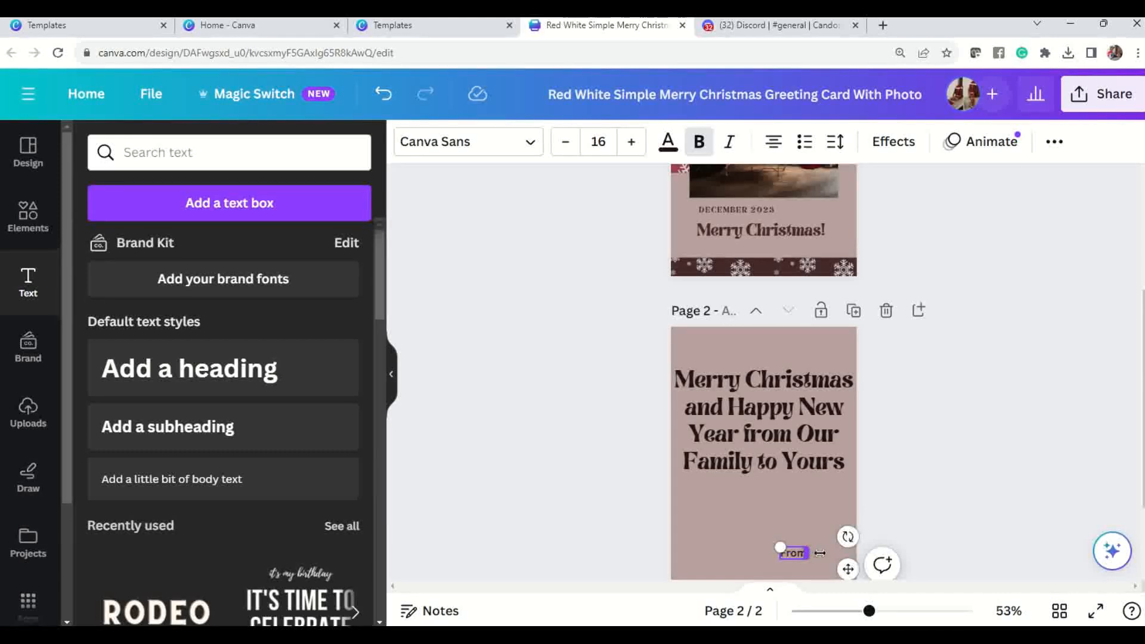
text( t)
key(BackSpace)
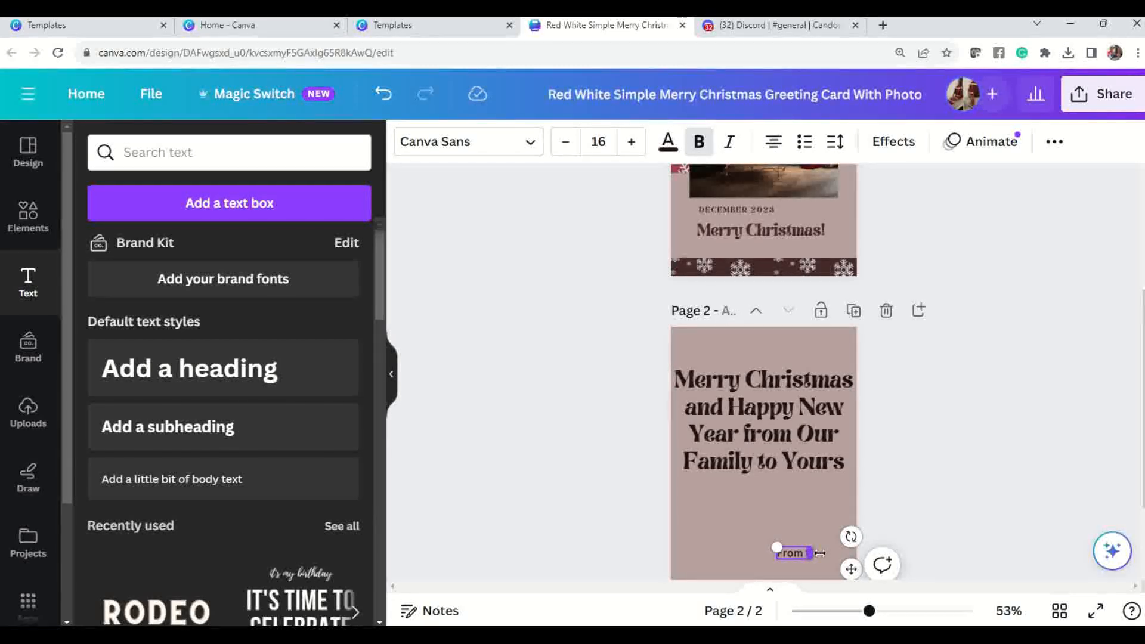
text(the Edwards)
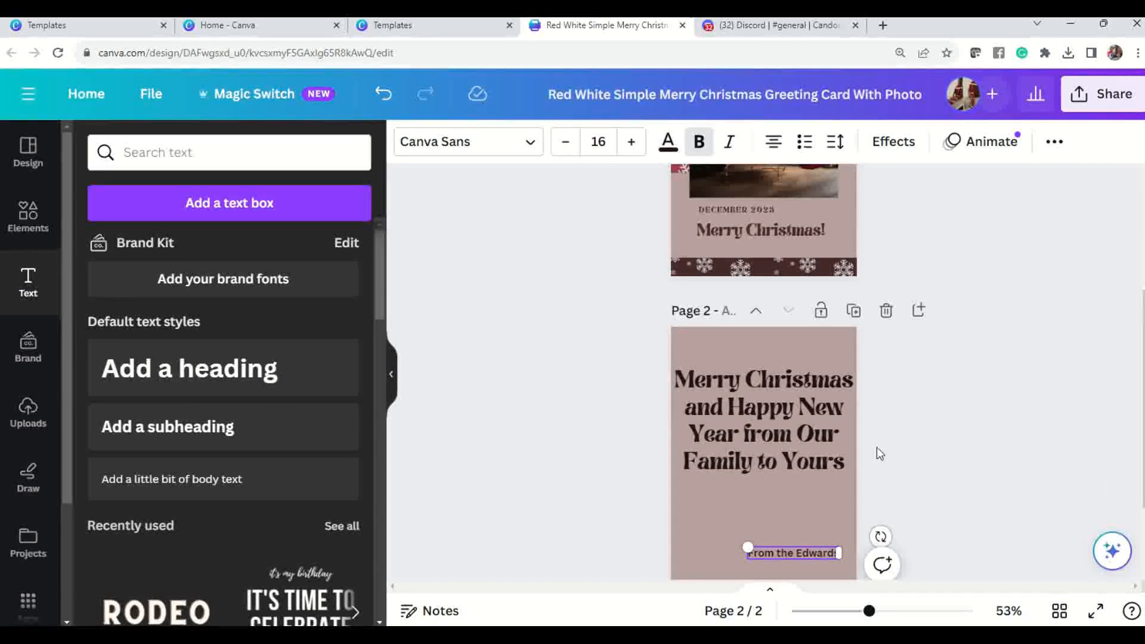
Move the signature text slightly lower on page 2 and set its font to Brasika
click(953, 465)
click(821, 557)
drag(820, 556, 823, 563)
click(820, 563)
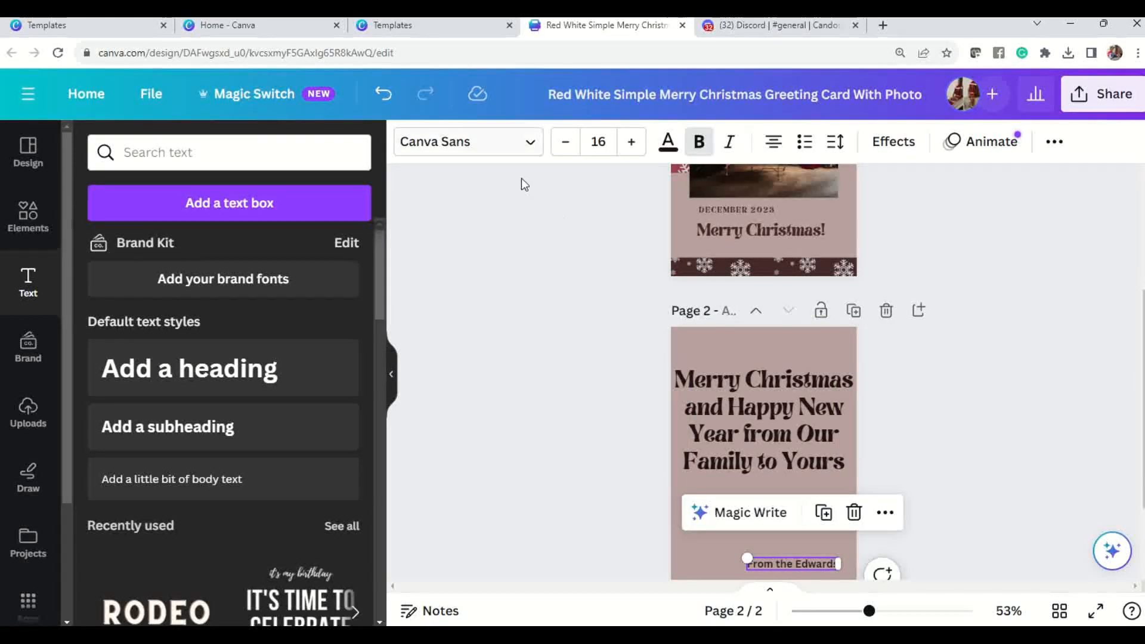
click(528, 144)
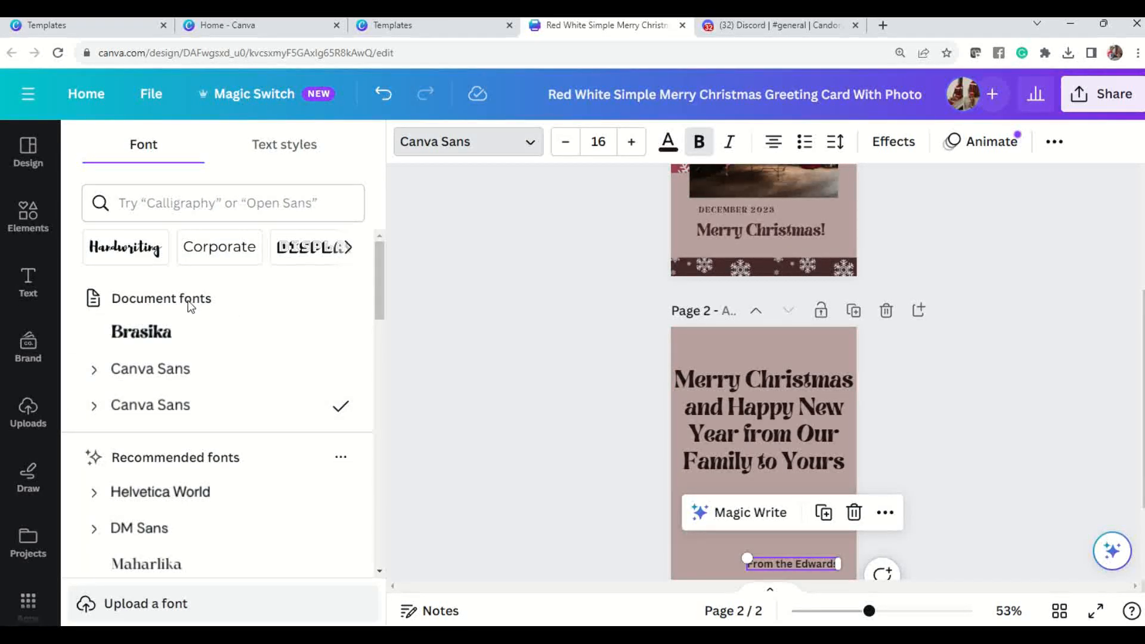
click(171, 336)
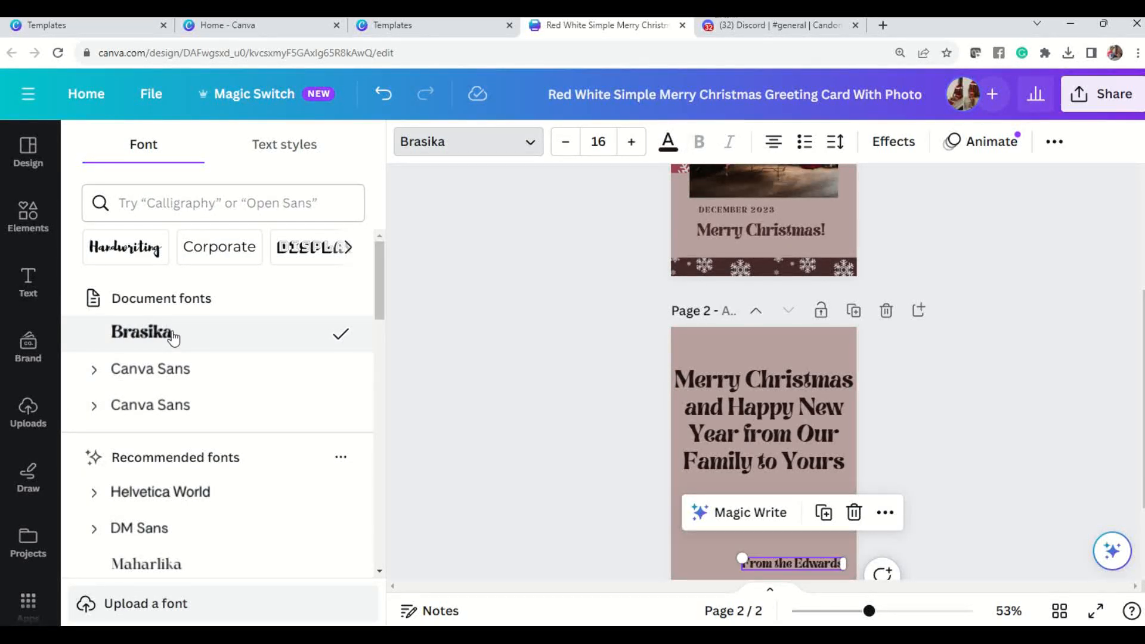
click(556, 353)
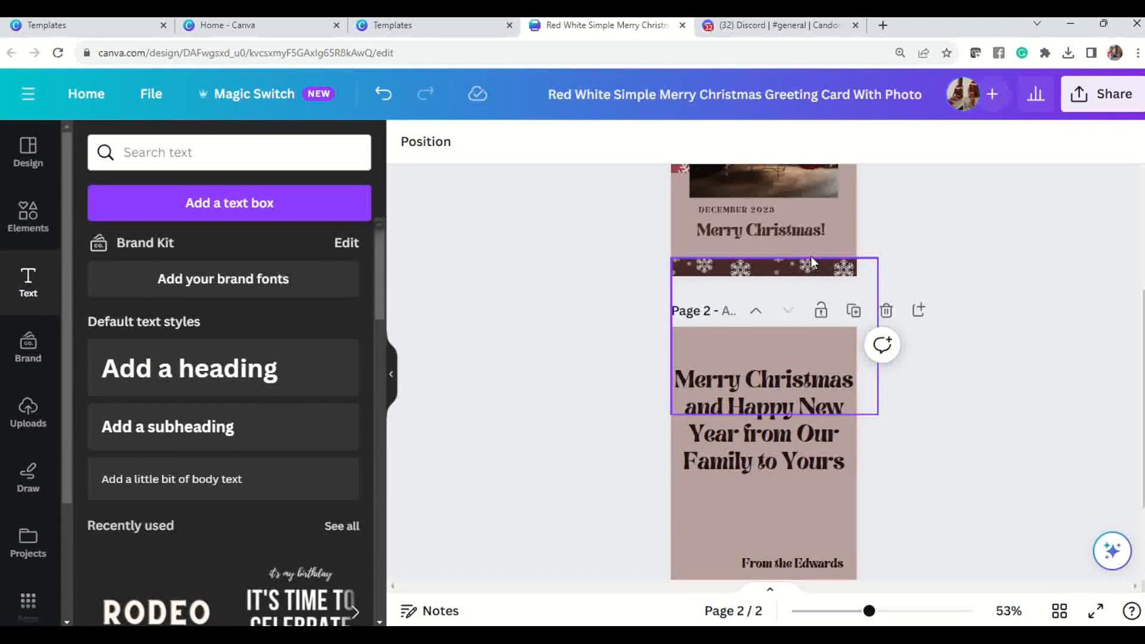
Review the text and decoration on page 1 against the page 2 layout
click(803, 231)
scroll(910, 353, up, 3)
scroll(910, 353, down, 5)
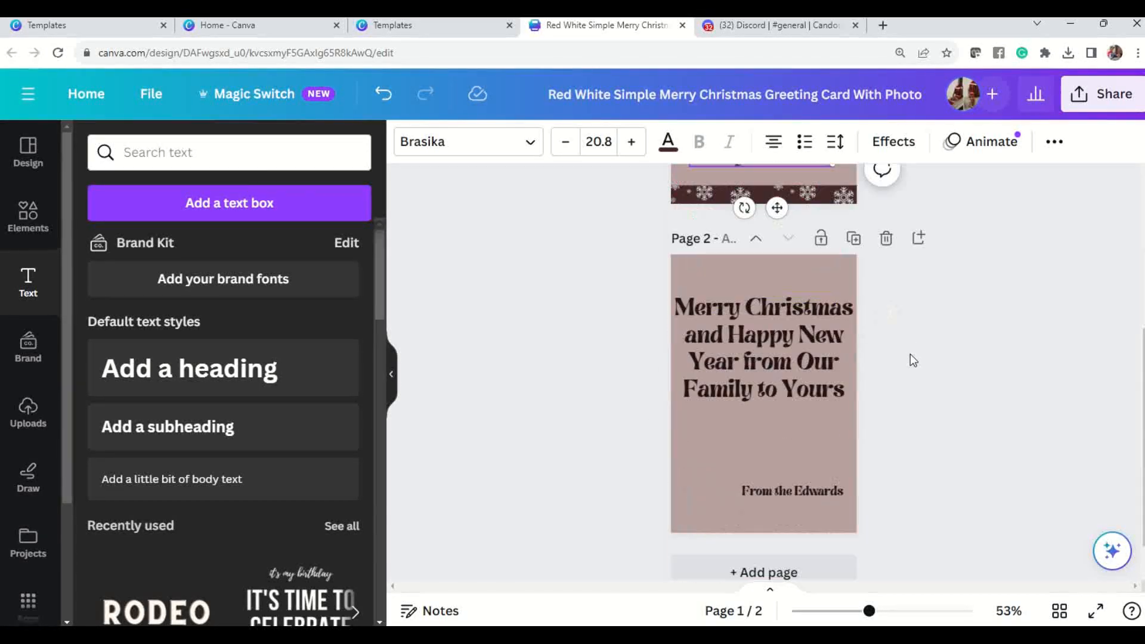
click(936, 363)
scroll(936, 364, up, 3)
scroll(887, 355, up, 2)
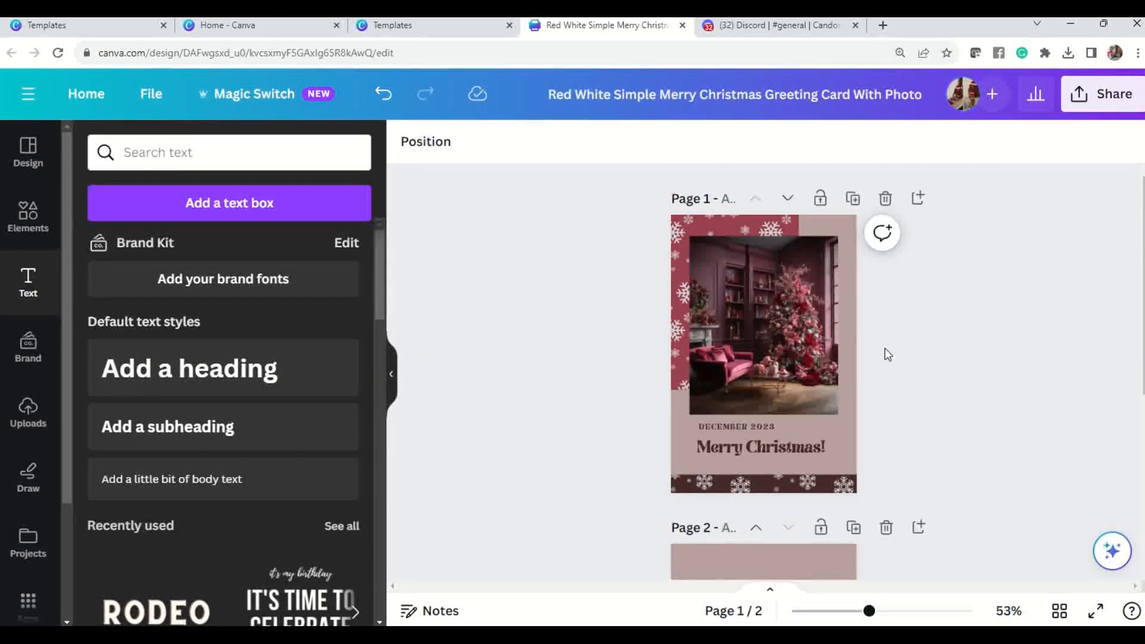
scroll(884, 376, down, 5)
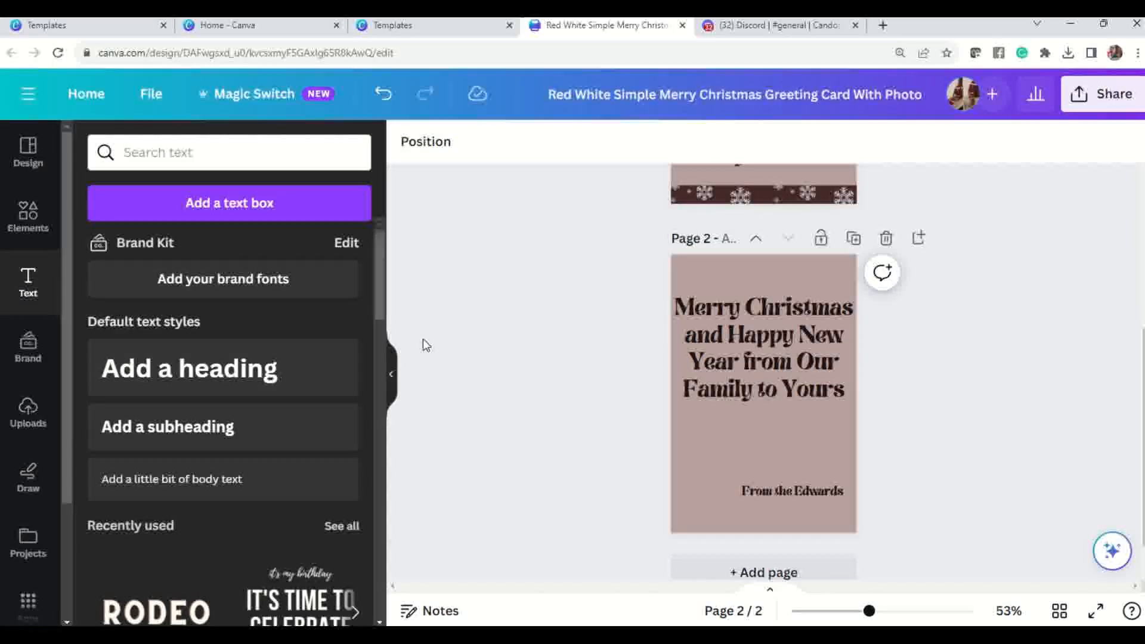
Duplicate the snowflake pattern at the foot of page 1 and place one copy over the upper part of page 2
right_click(781, 195)
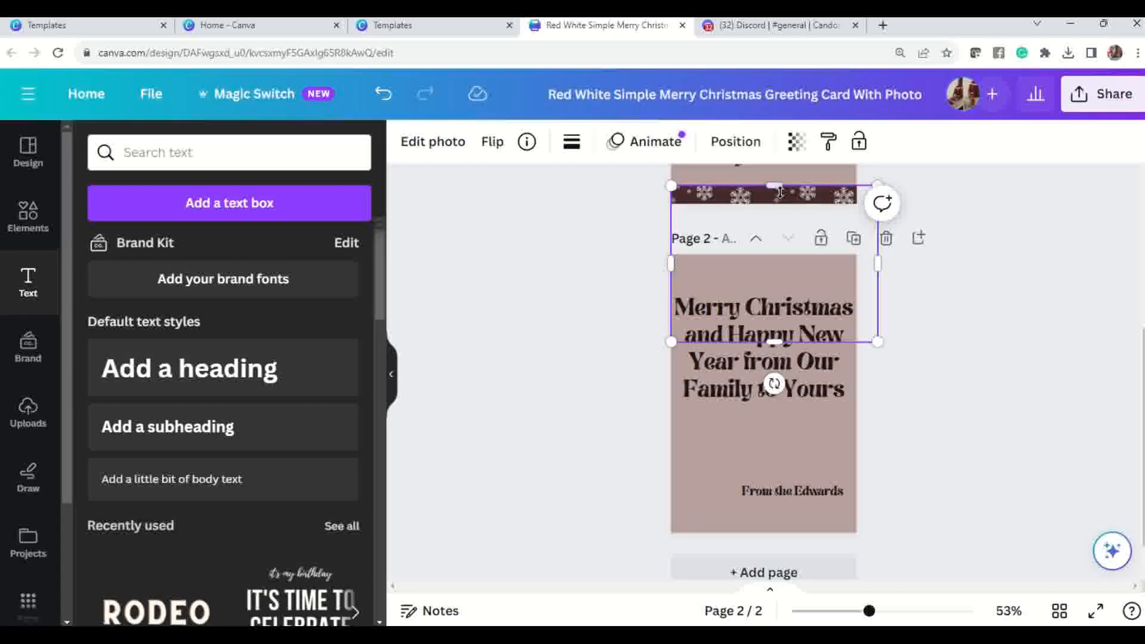
click(851, 234)
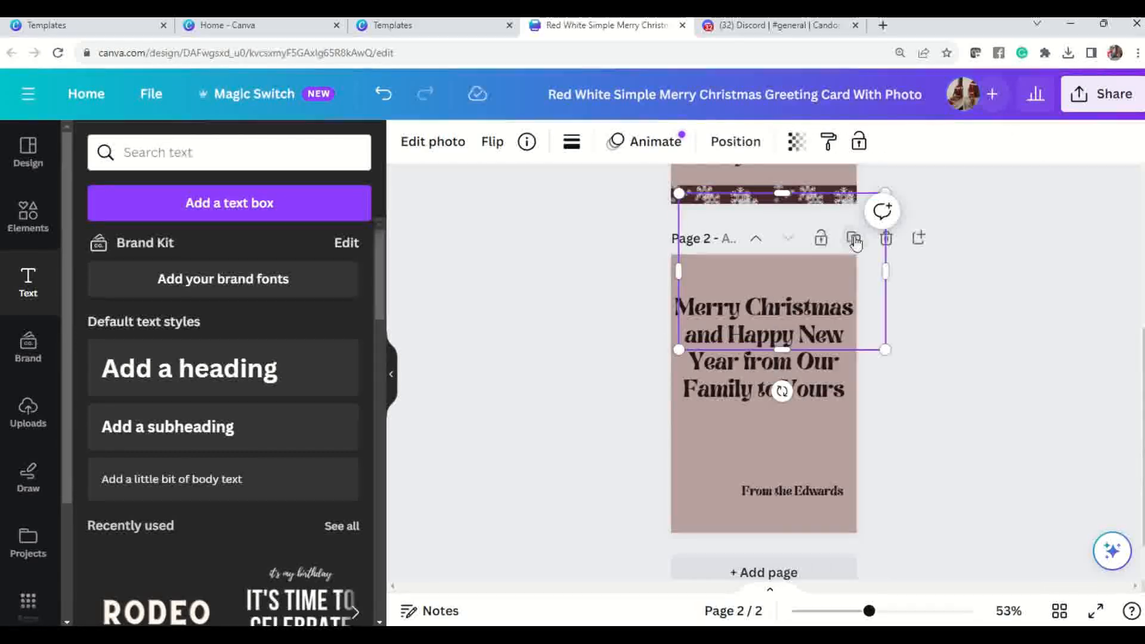
click(583, 309)
drag(802, 208, 801, 263)
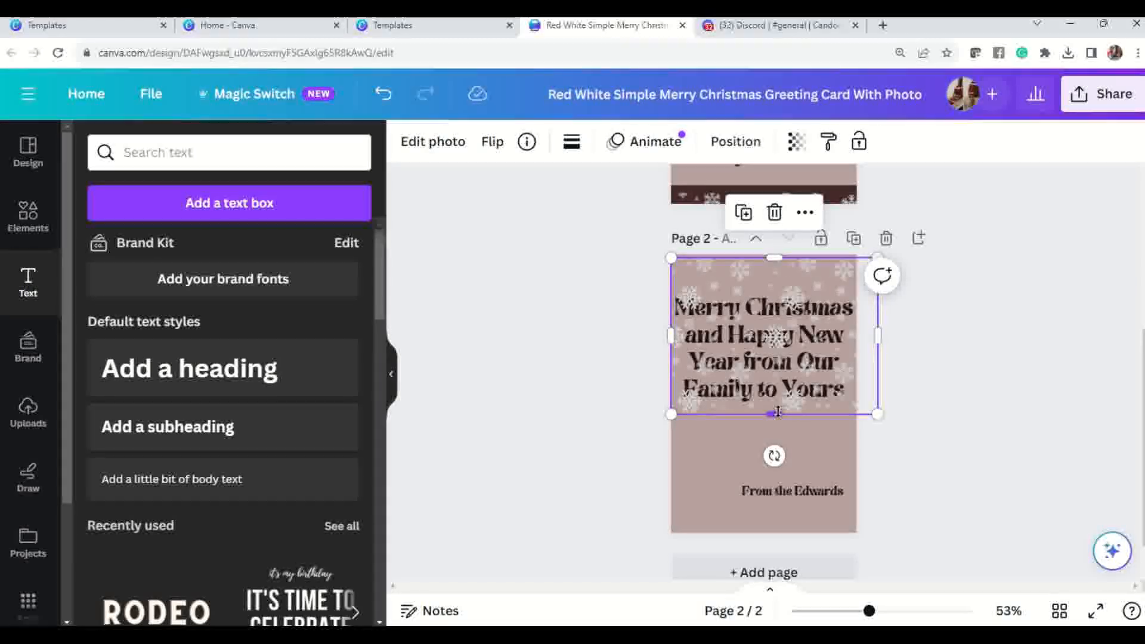
Crop the page 2 snowflake pattern to a narrow band above the greeting and fit it to the page width
drag(774, 414, 789, 296)
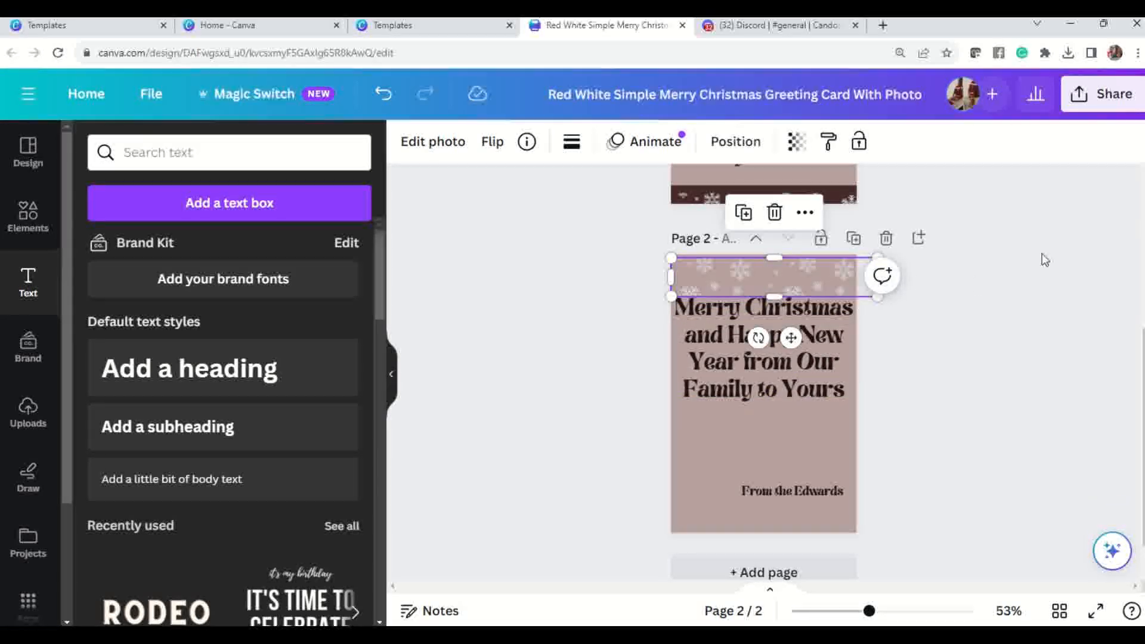
click(925, 274)
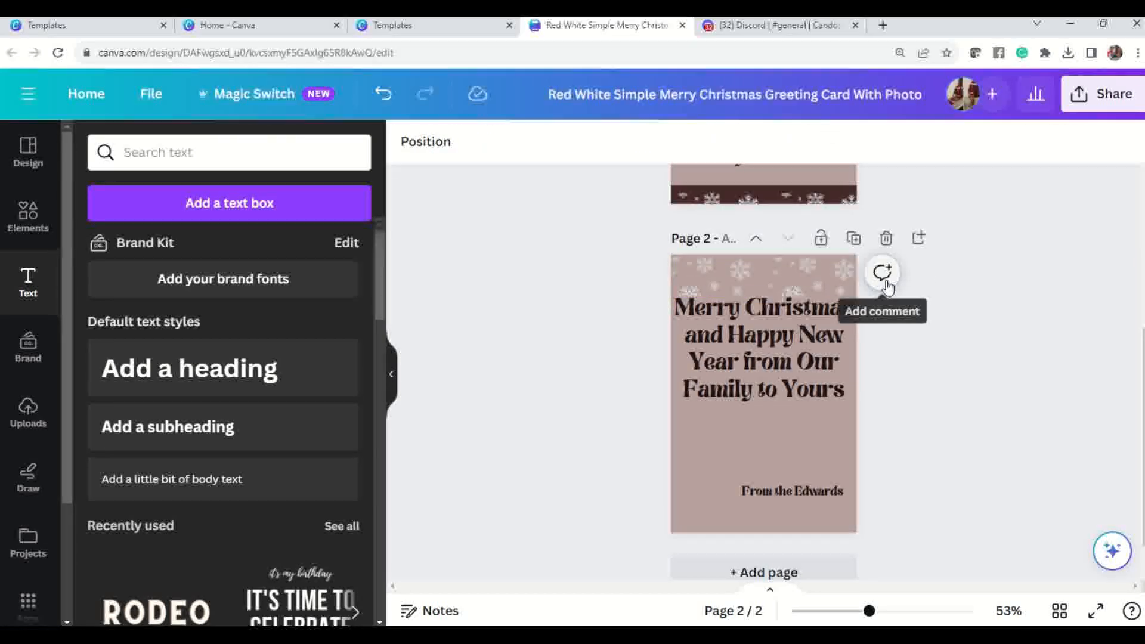
click(707, 269)
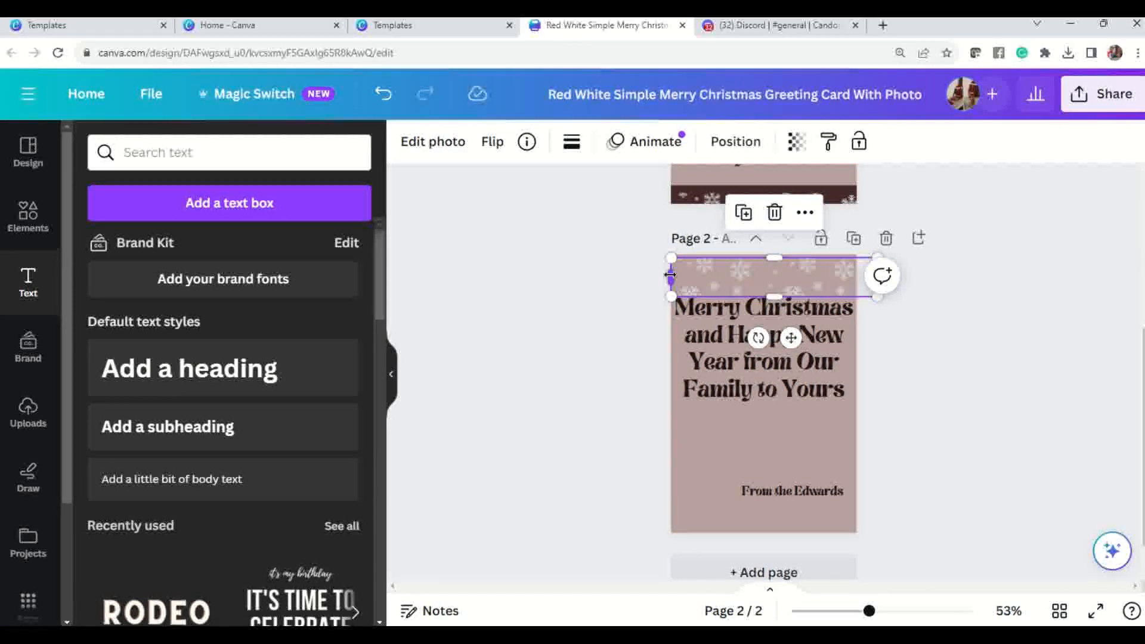
drag(670, 274, 689, 275)
drag(768, 276, 748, 276)
Duplicate the snowflake band on page 2 and place the copy below the greeting text
click(799, 281)
right_click(798, 278)
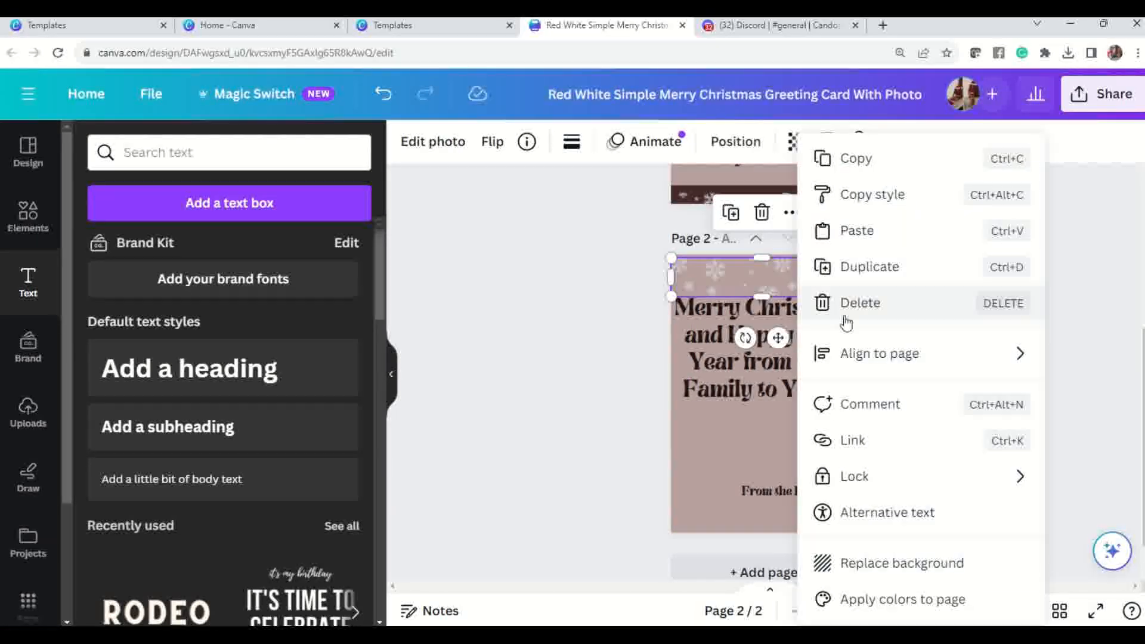
click(871, 268)
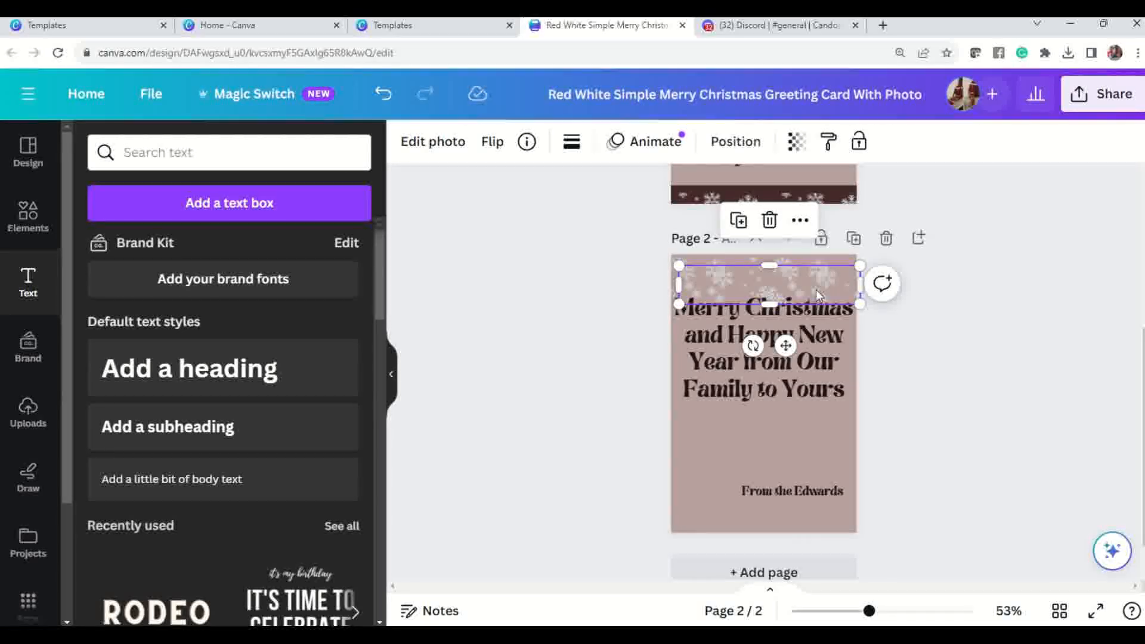
drag(814, 289, 769, 480)
click(811, 495)
right_click(811, 495)
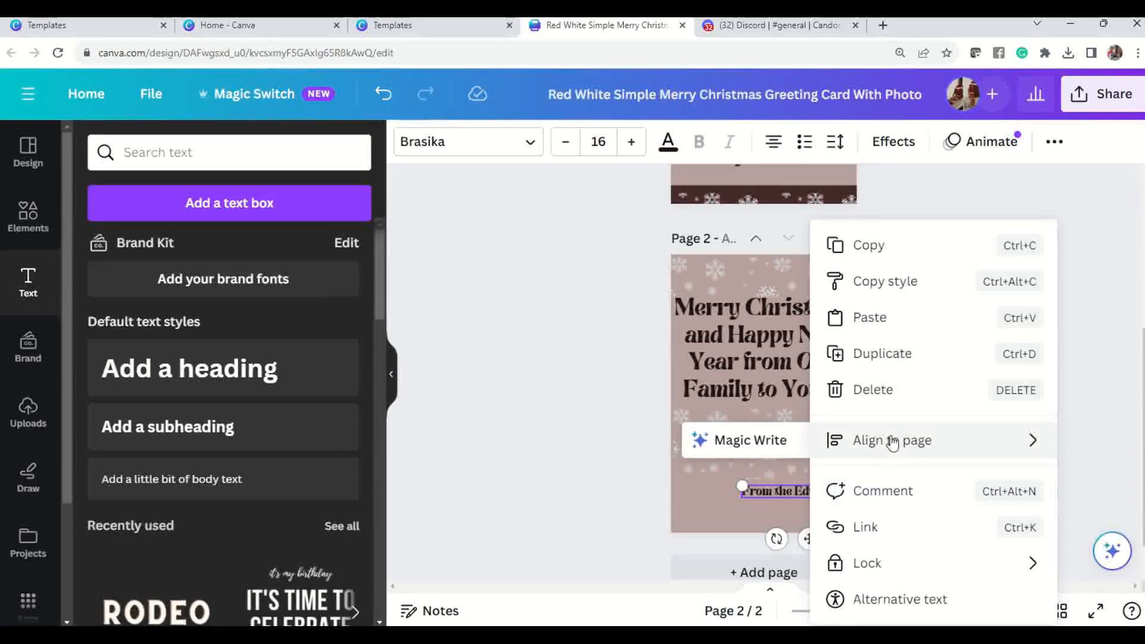
click(656, 465)
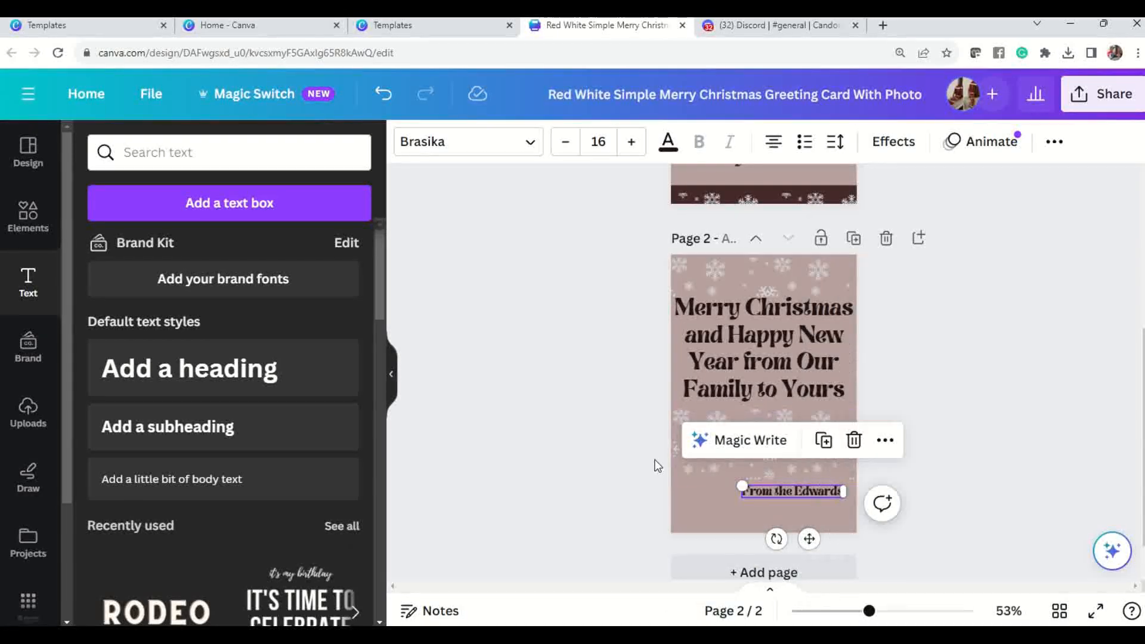
right_click(811, 495)
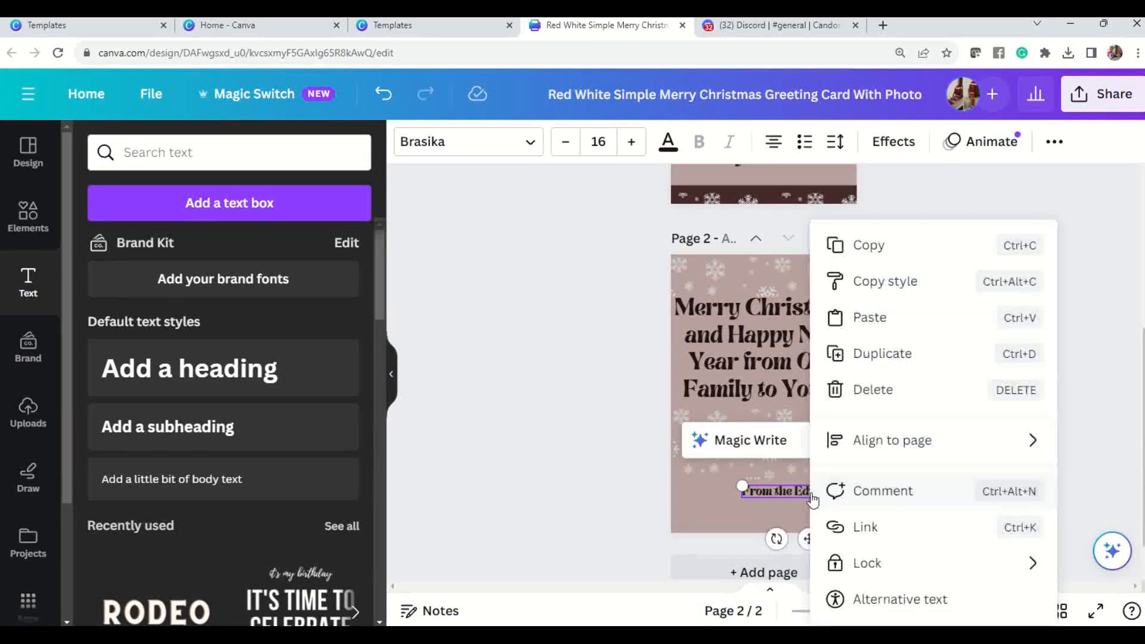
click(606, 458)
Extend the lower snowflake pattern to the foot of page 2, about 2.7 high, and layer it behind the signature text
click(755, 448)
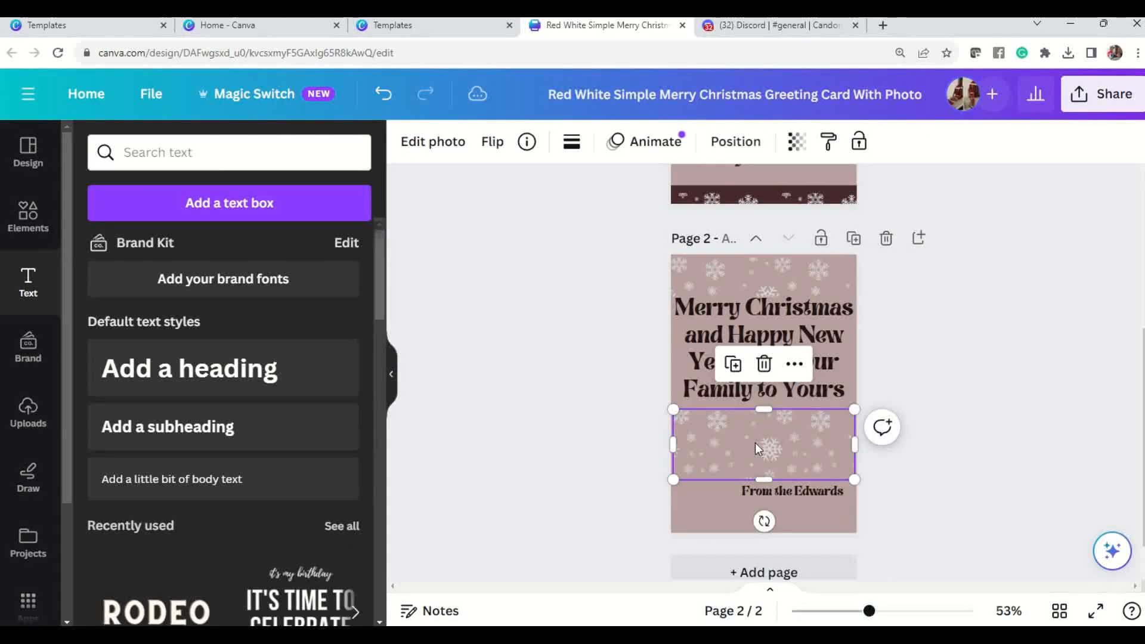
drag(764, 479, 761, 532)
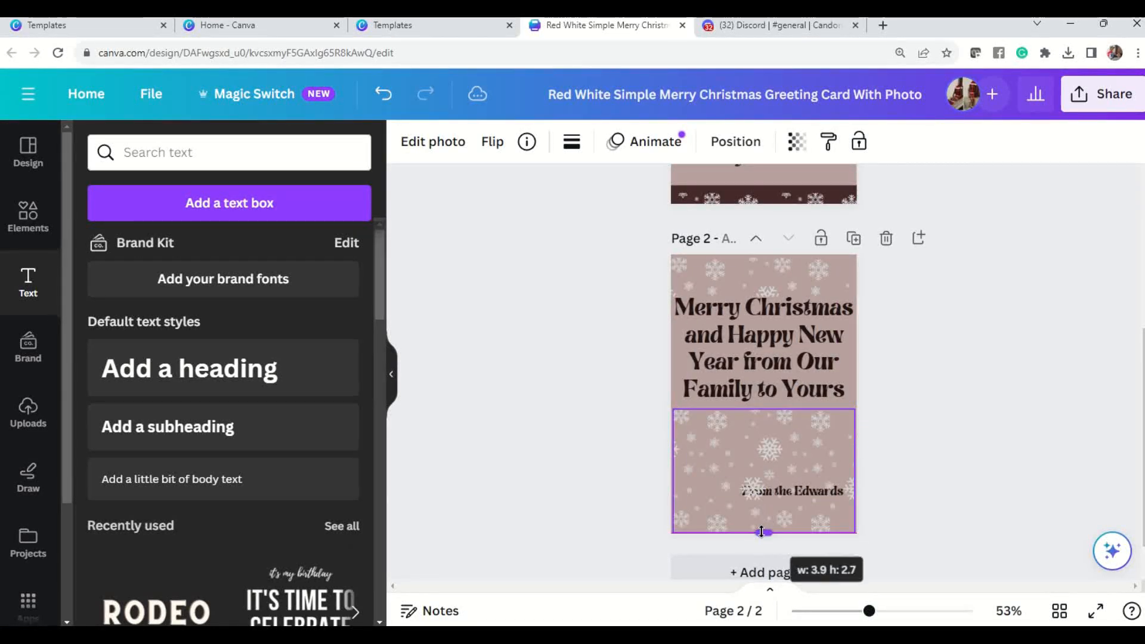
right_click(827, 472)
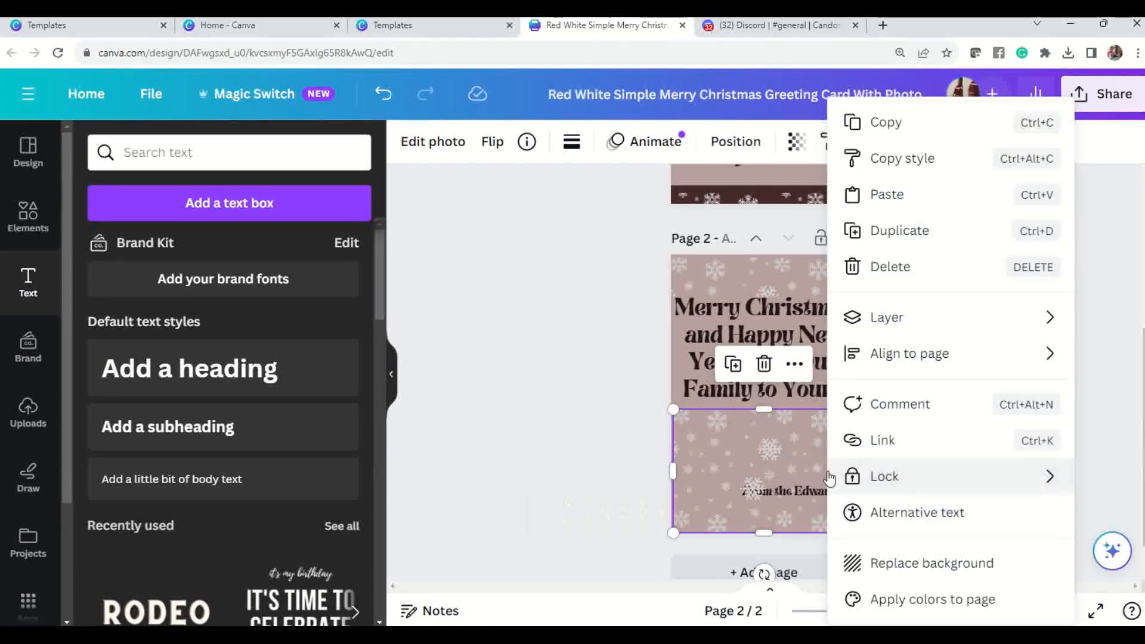
mouse_move(828, 477)
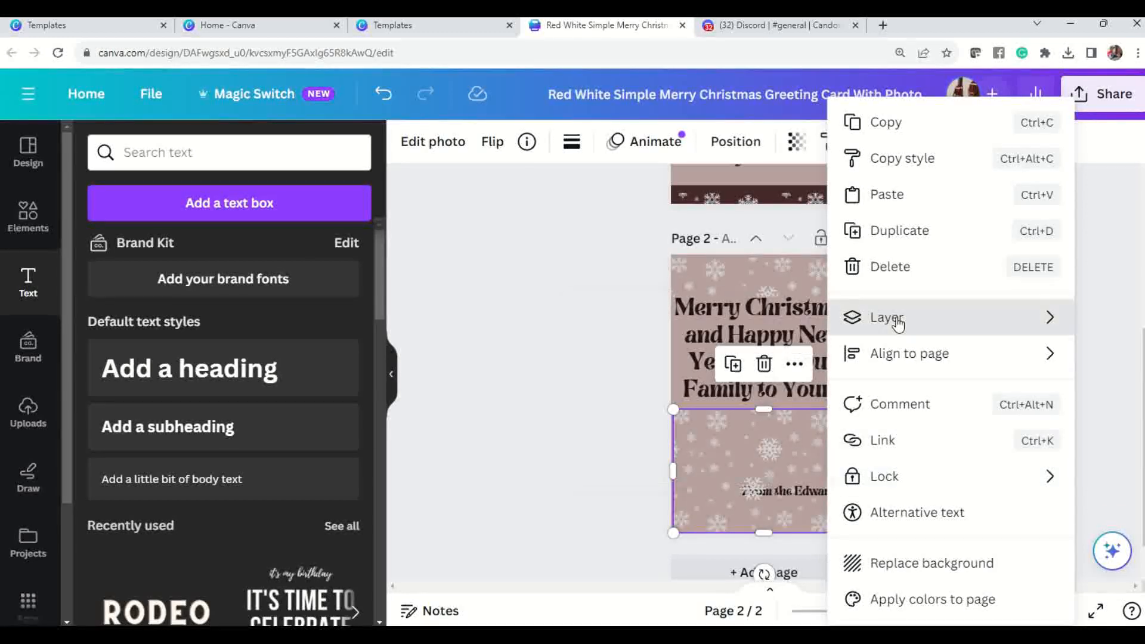
mouse_move(879, 320)
click(672, 425)
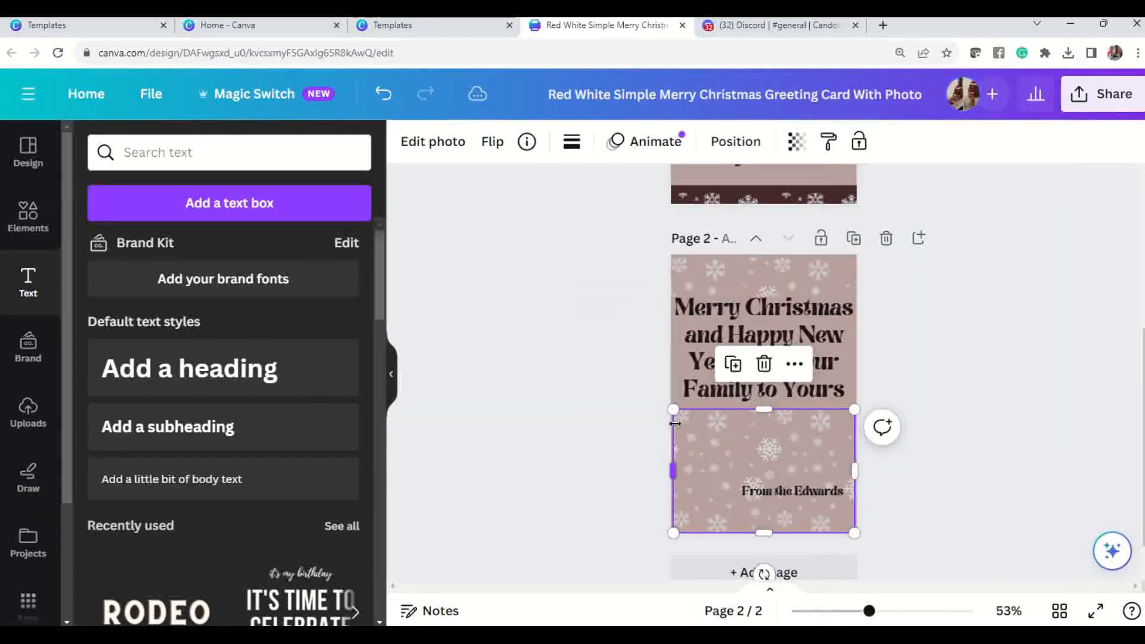
click(1006, 382)
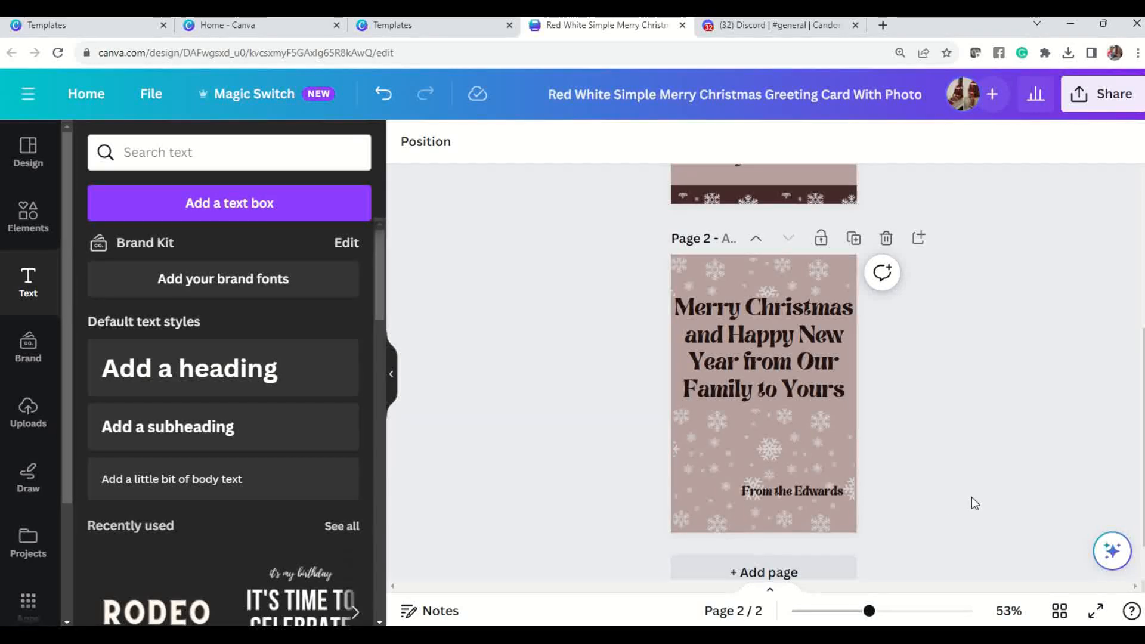
Preview page 2 of the card in full screen, and review both finished pages in the editor
click(1092, 611)
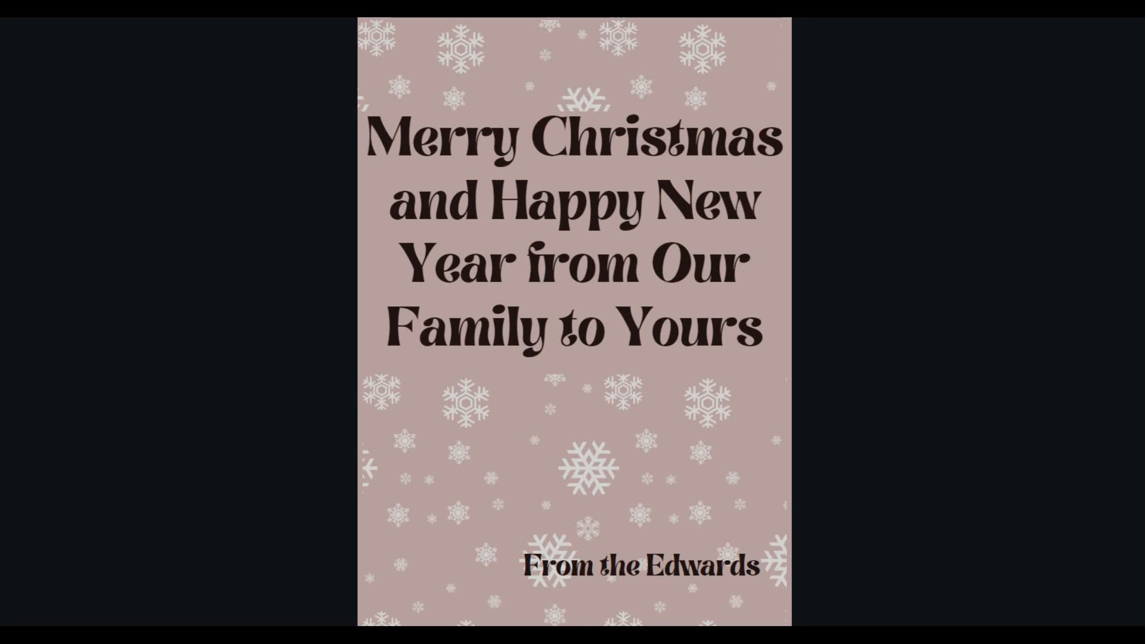
key(Escape)
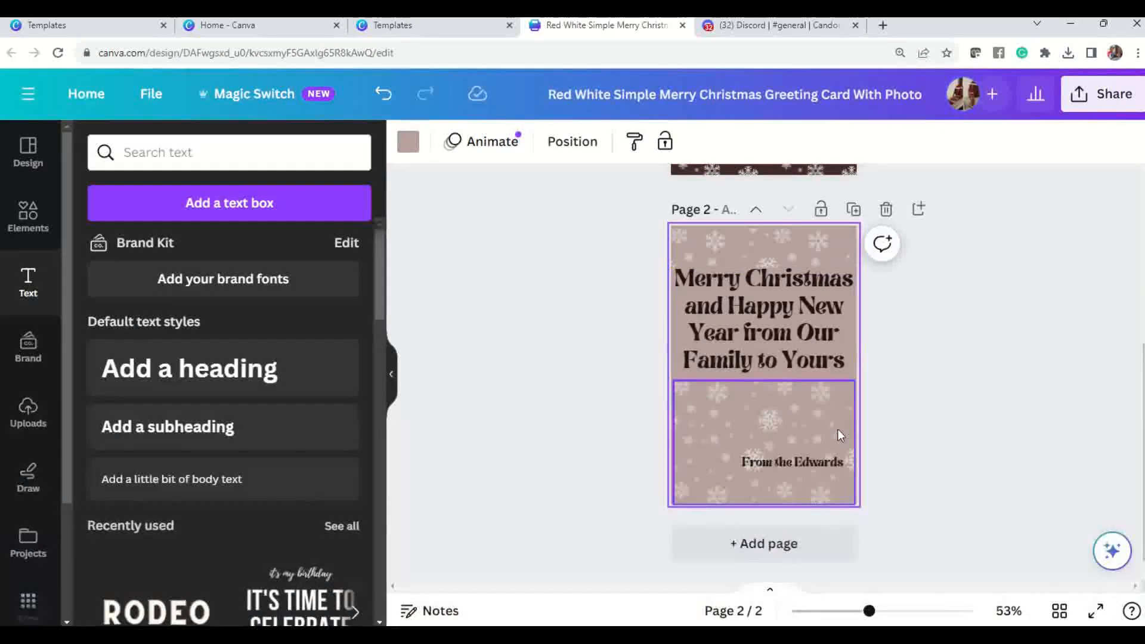
scroll(896, 388, up, 5)
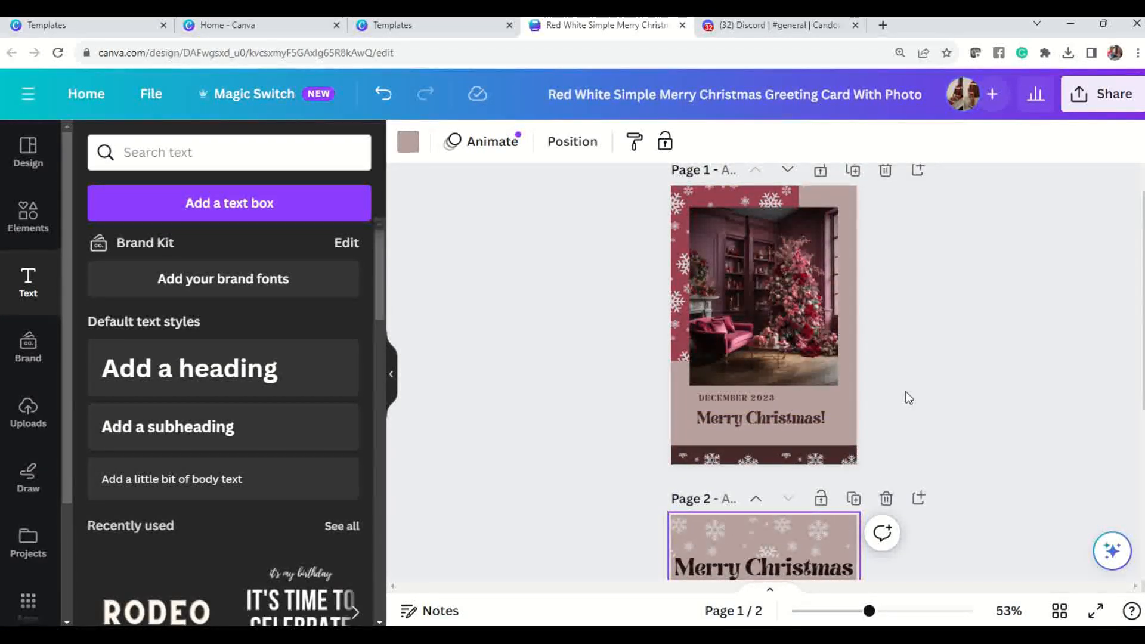
scroll(910, 394, down, 5)
scroll(909, 395, up, 5)
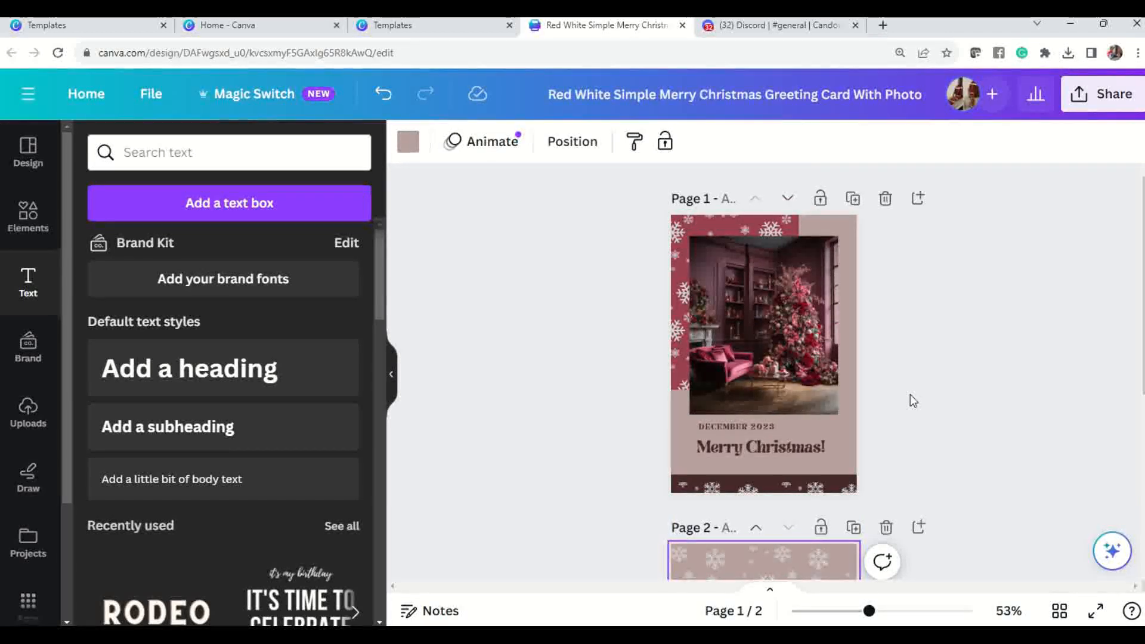
Check the page 1 photo's editing options and try shifting the snowflake pattern behind it to the right
click(793, 316)
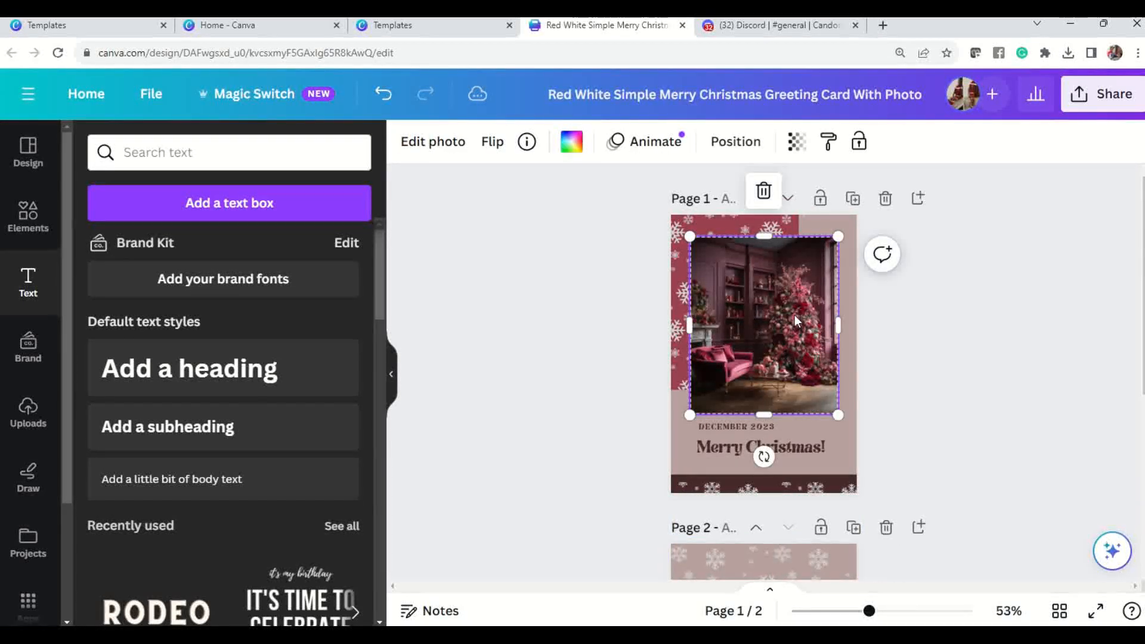
click(439, 151)
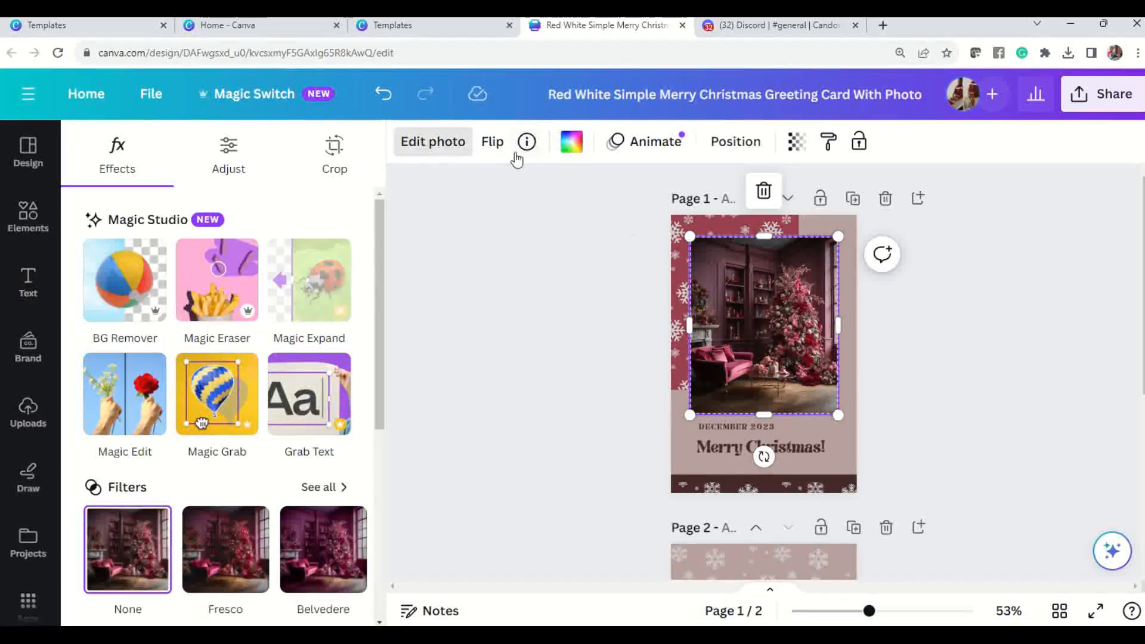
click(625, 262)
click(742, 223)
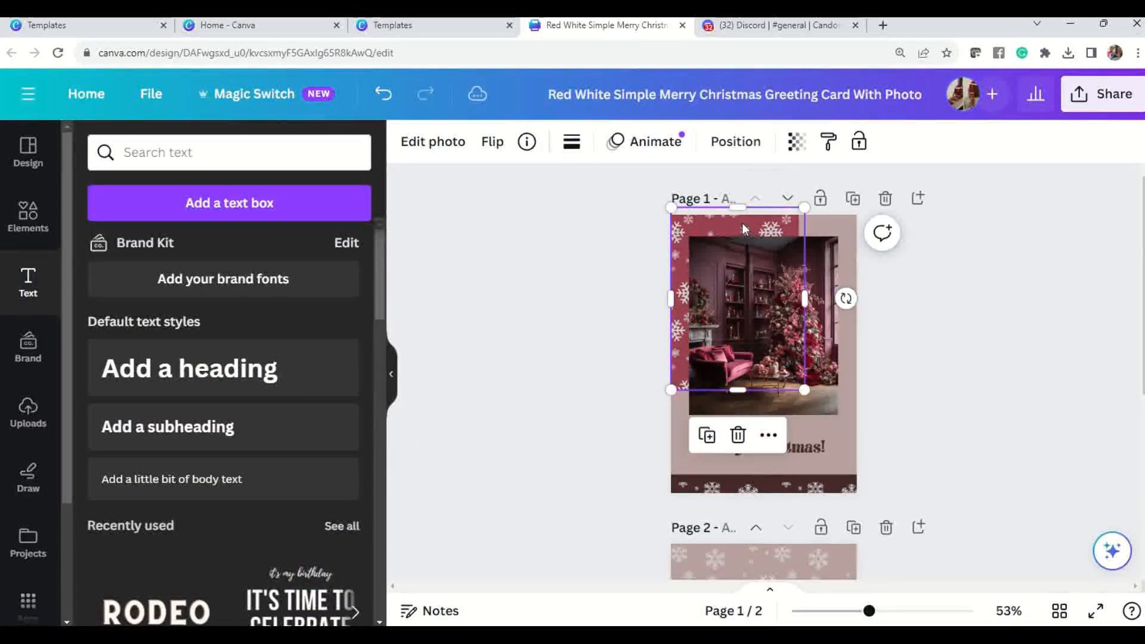
drag(715, 223, 739, 223)
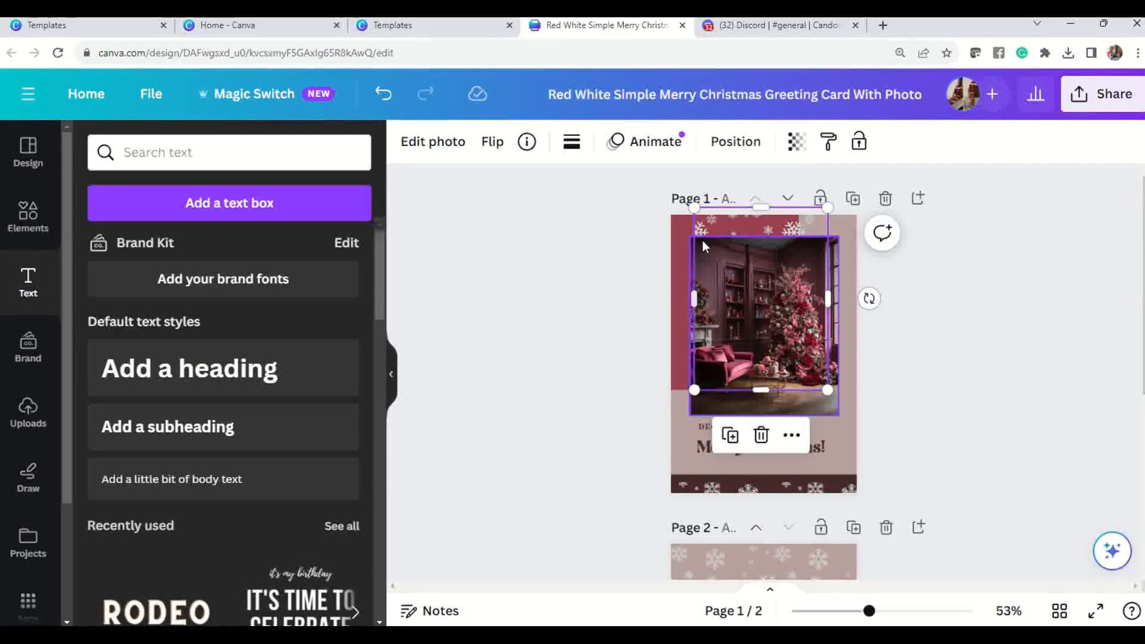
Examine the fill color options for the red rectangle behind the page 1 photo, including the Brand Kit palette, photo colors and gradients
click(673, 239)
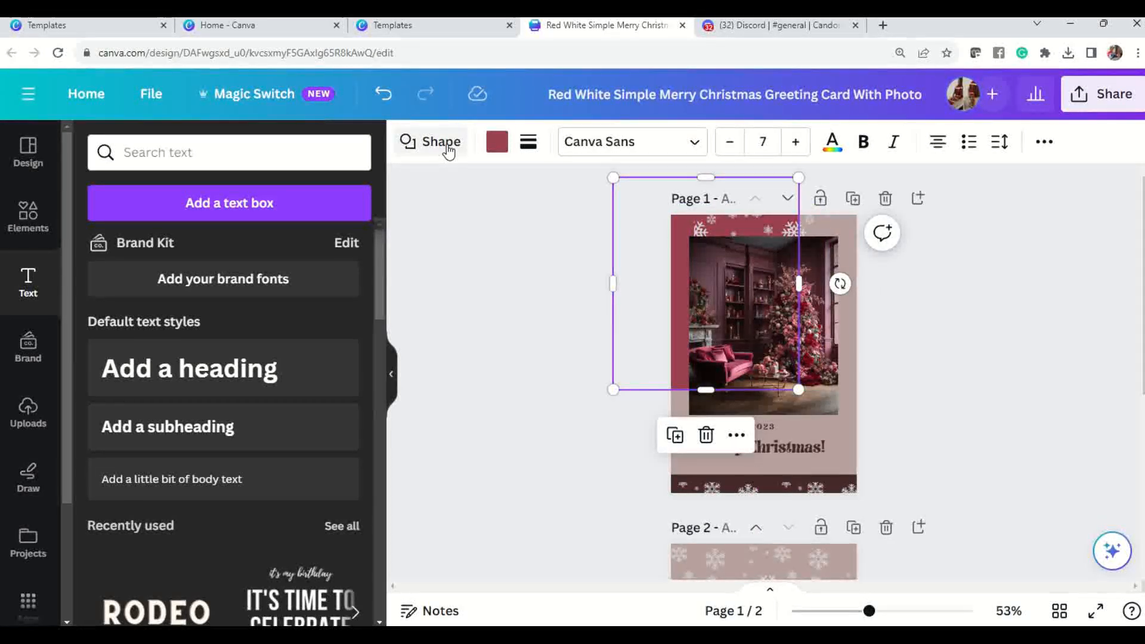
click(495, 146)
scroll(228, 403, down, 3)
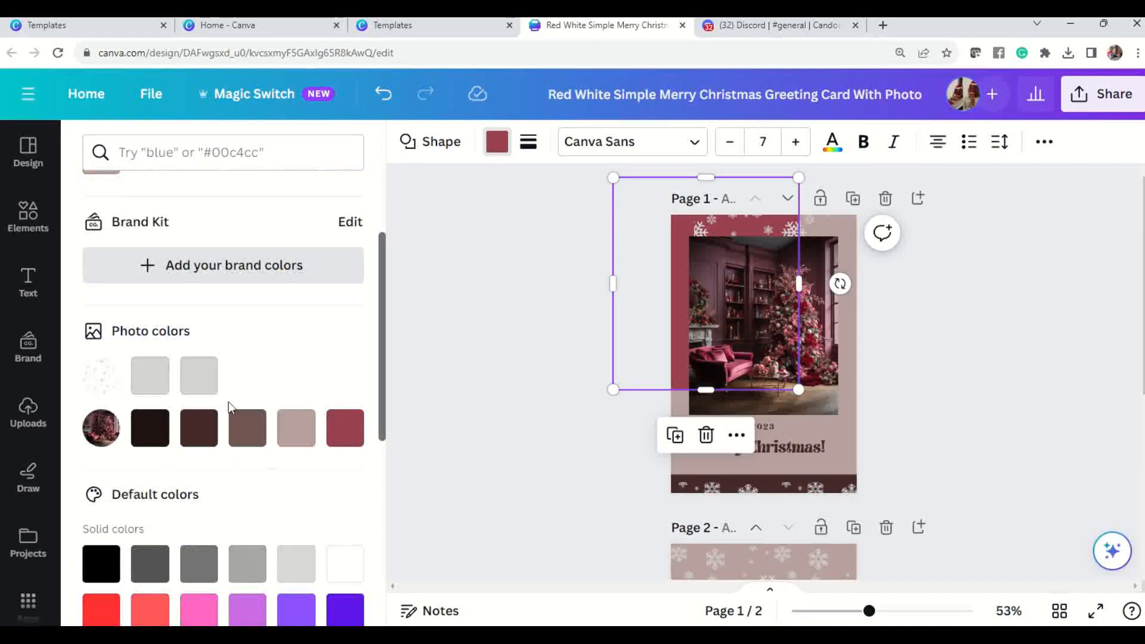
scroll(258, 463, down, 7)
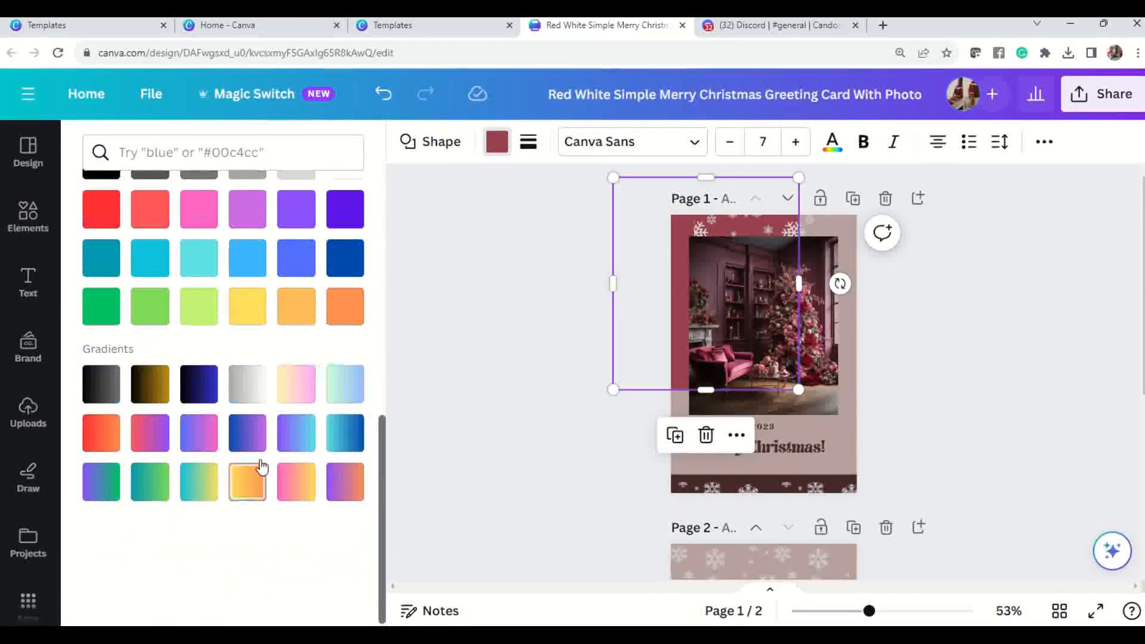
scroll(260, 464, up, 10)
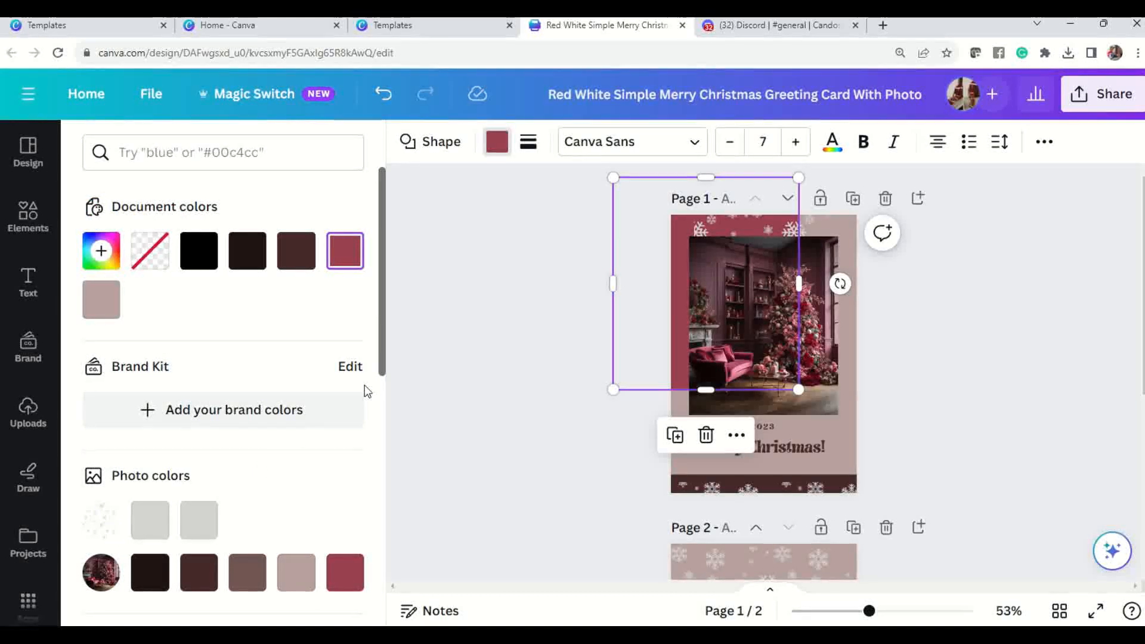
click(347, 366)
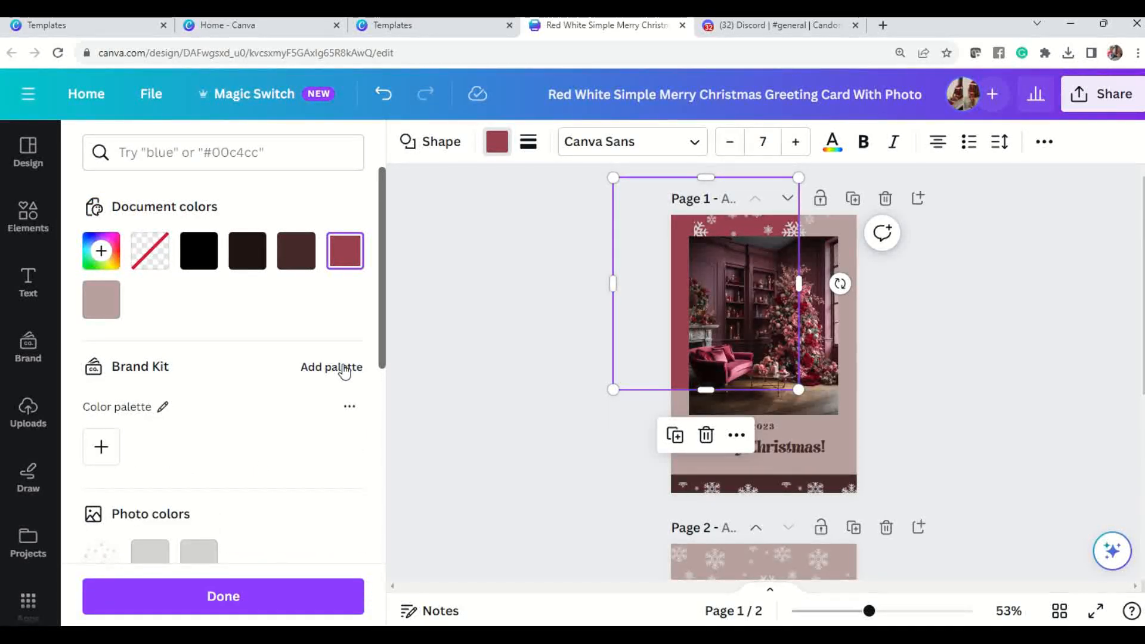
scroll(185, 527, down, 2)
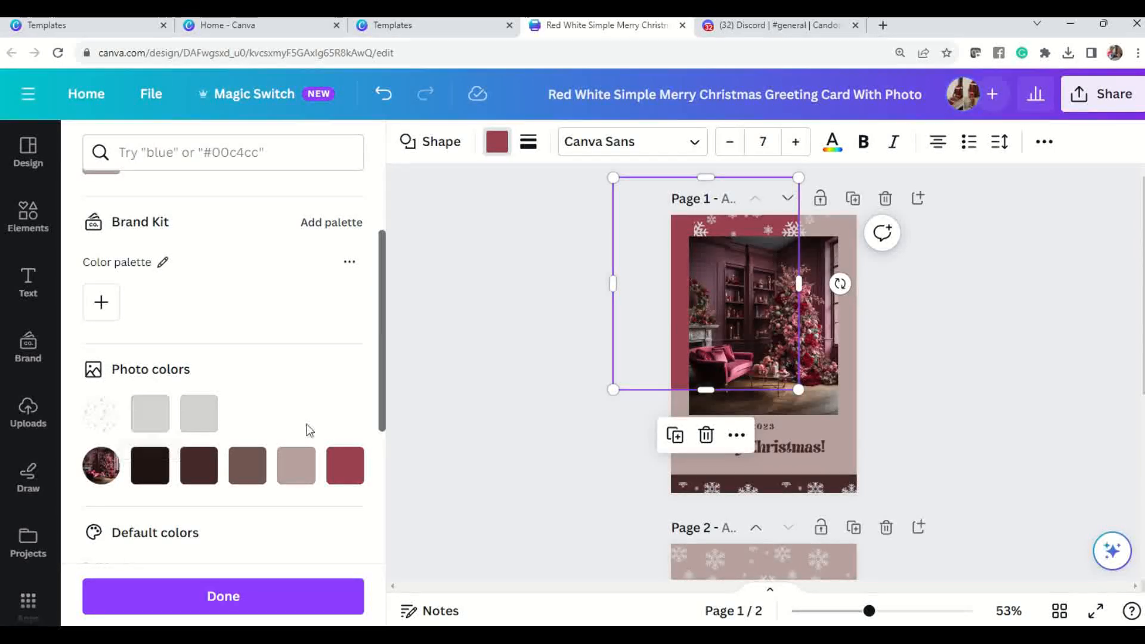
scroll(301, 422, down, 3)
scroll(300, 421, down, 3)
scroll(300, 421, up, 3)
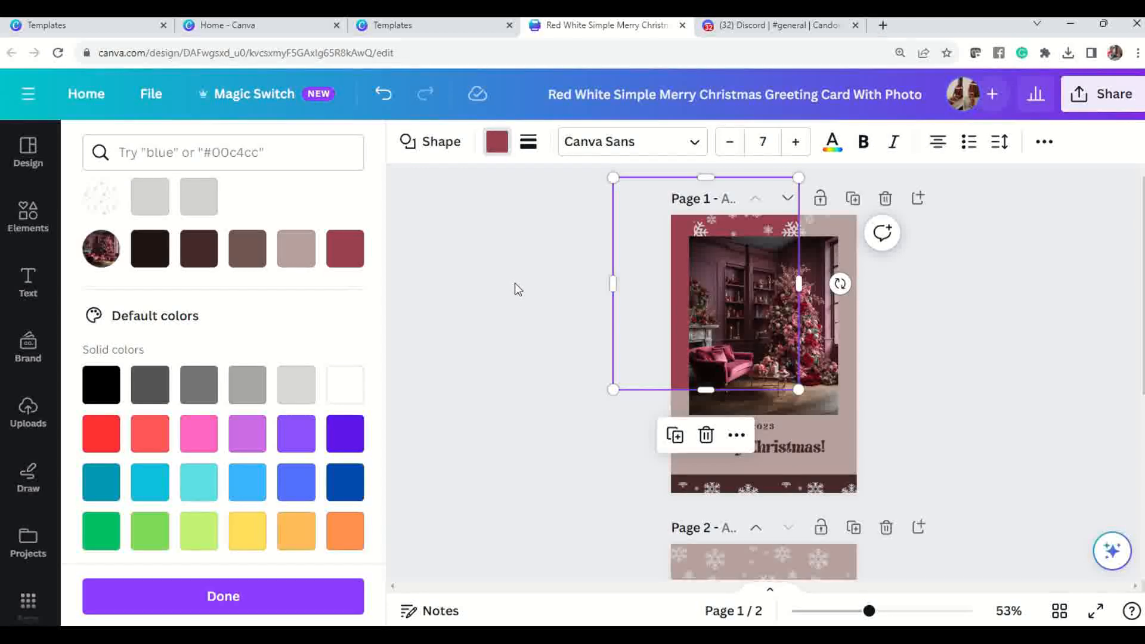
click(515, 284)
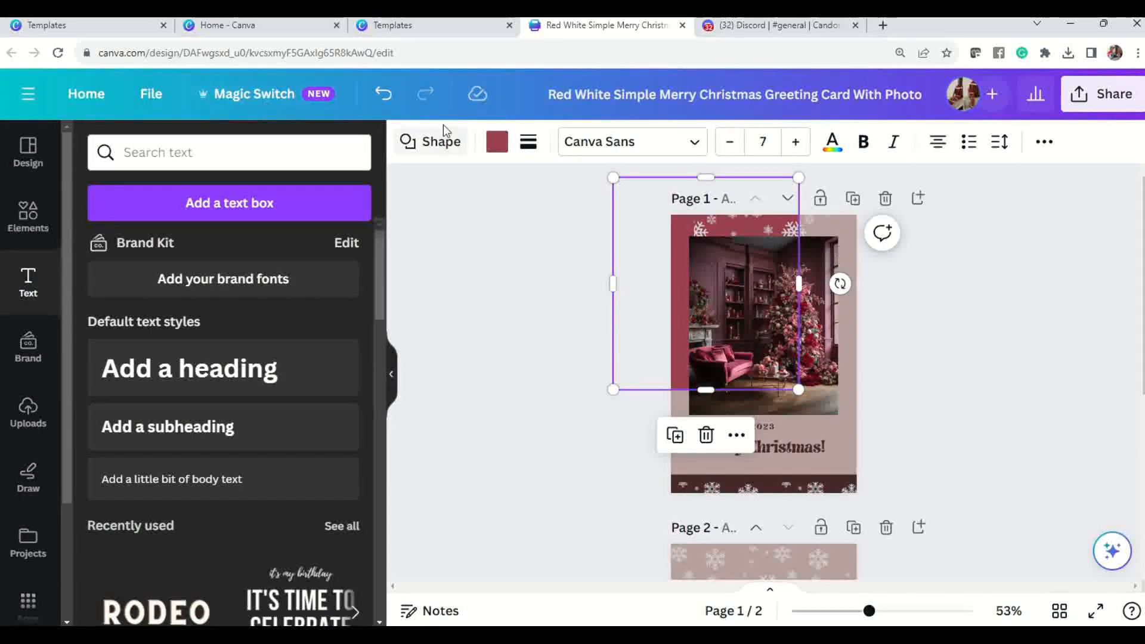
Undo the last move of the snowflake pattern on page 1 and look over both pages again
click(382, 93)
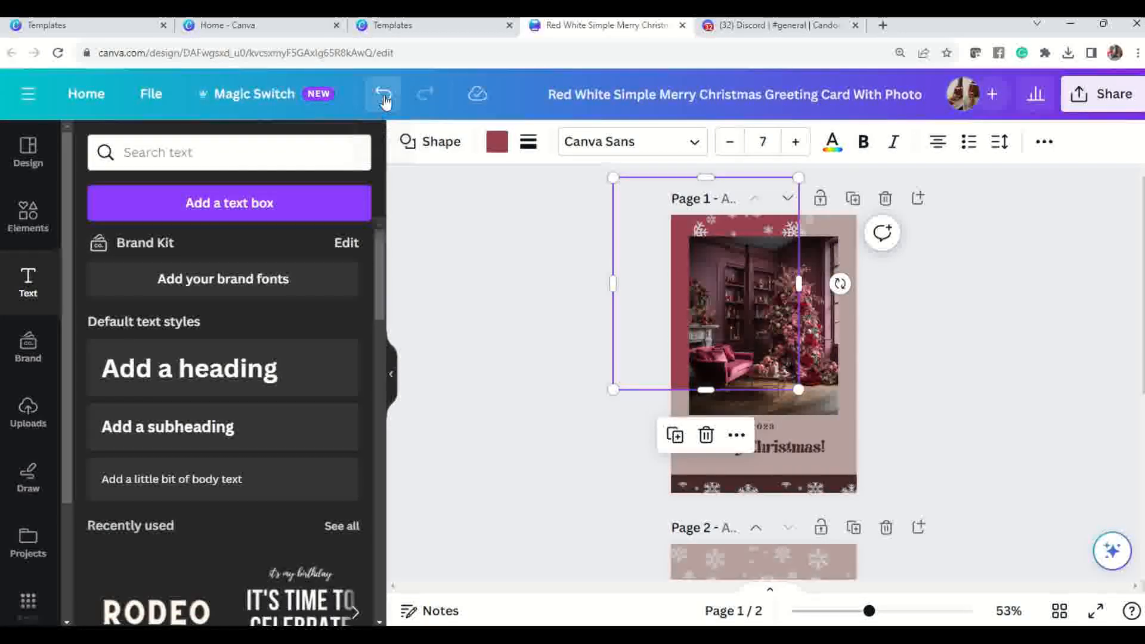
click(534, 396)
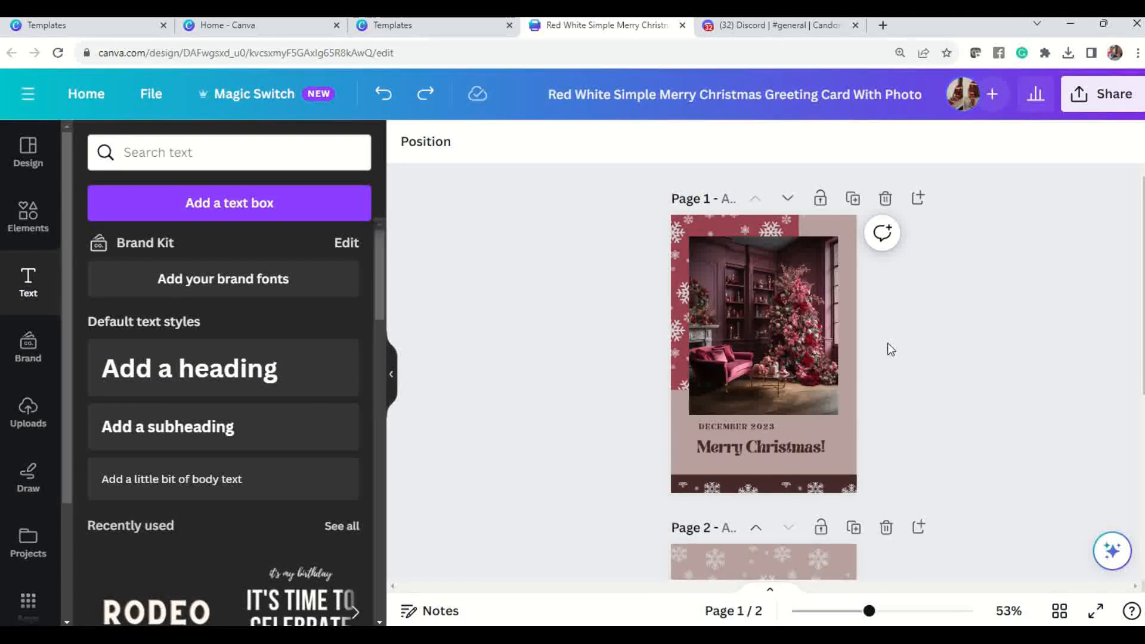
scroll(769, 411, down, 1)
scroll(767, 394, down, 5)
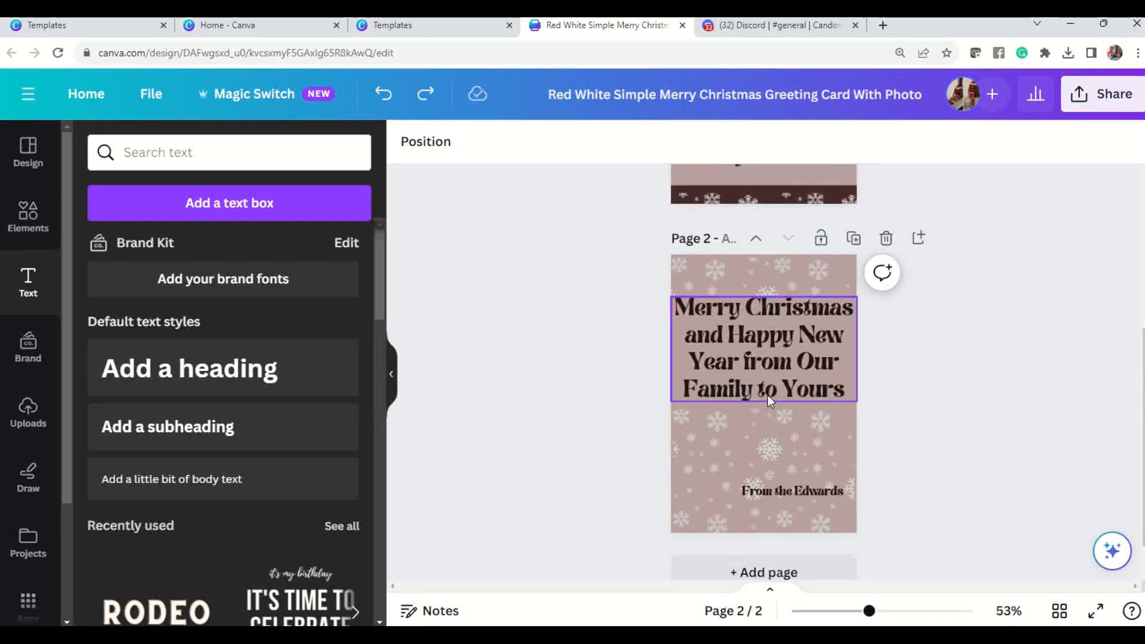
scroll(767, 395, up, 5)
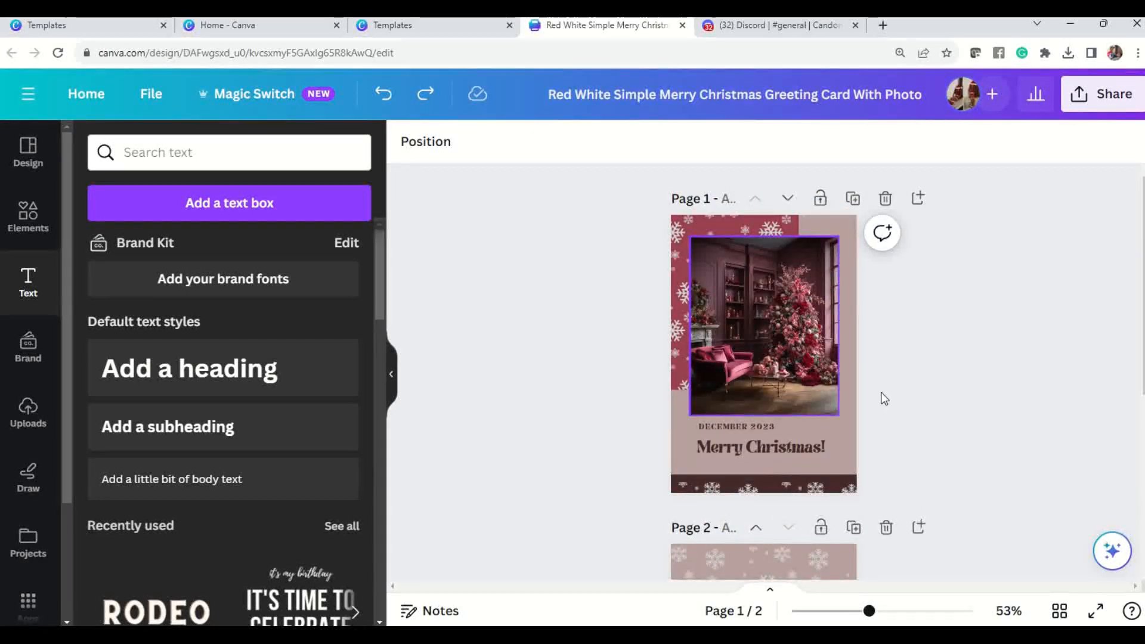
Download all pages of the greeting card as PNG at size 1
click(1070, 94)
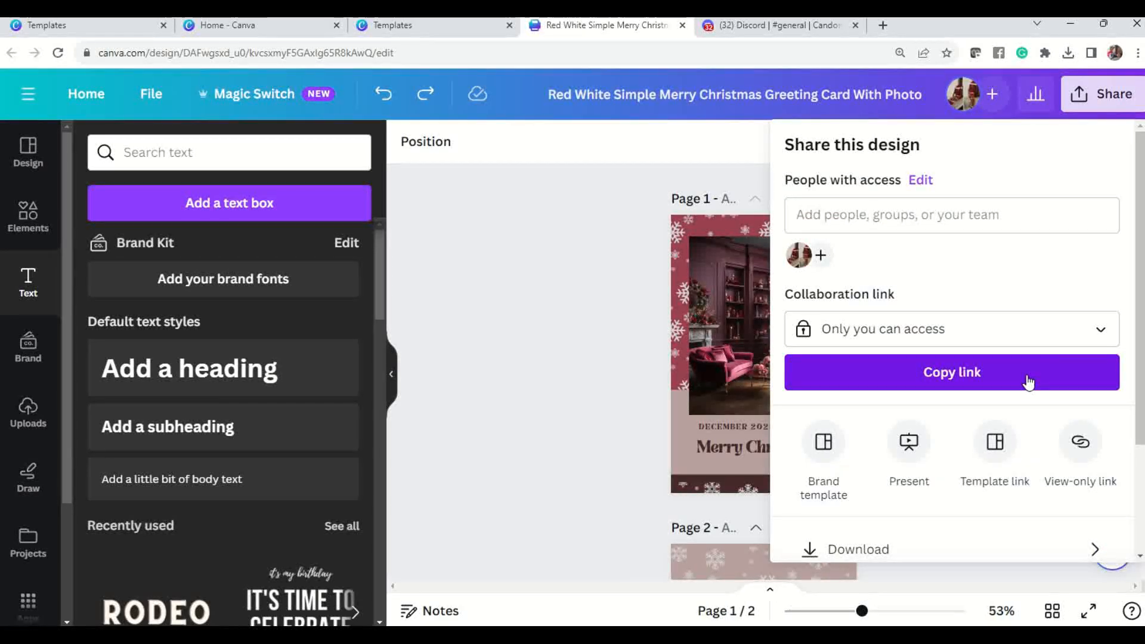
scroll(918, 453, down, 2)
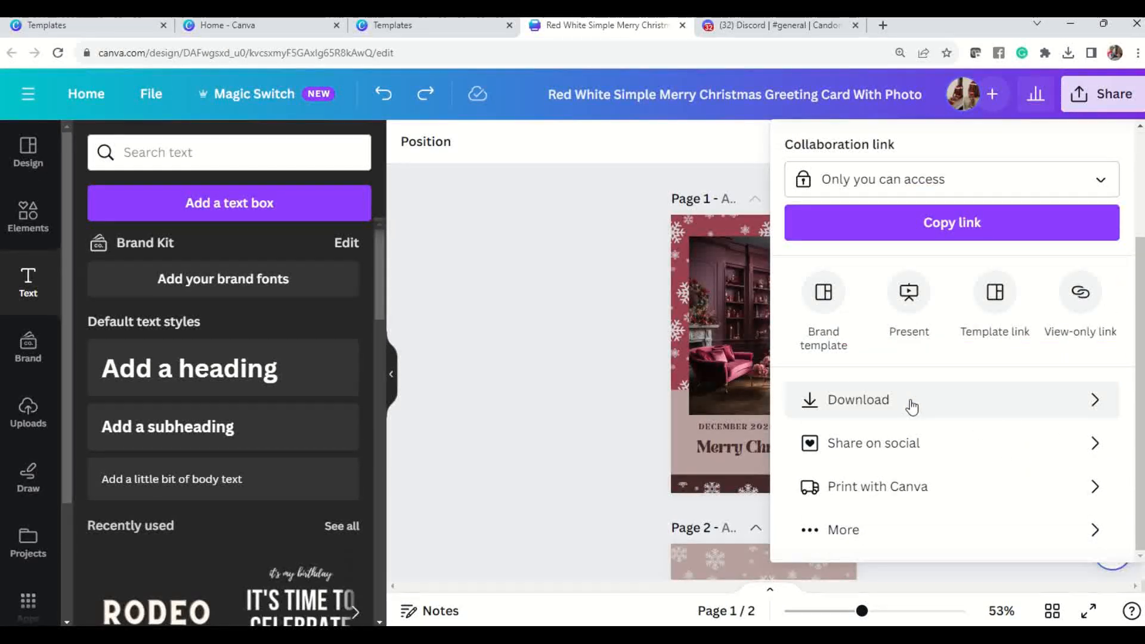
click(912, 401)
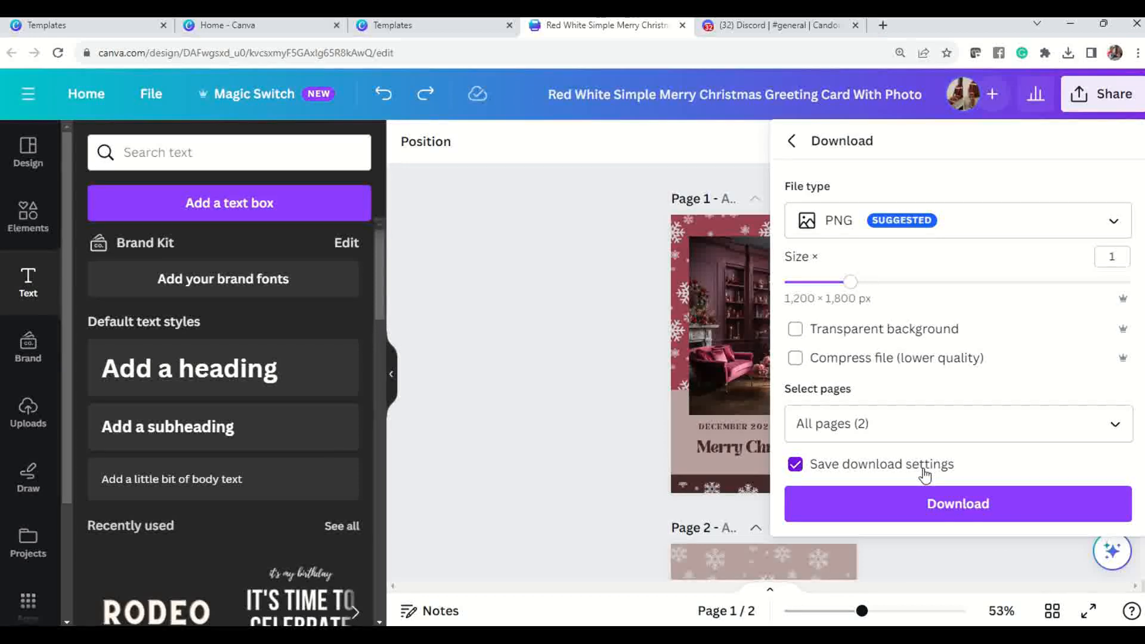
click(988, 510)
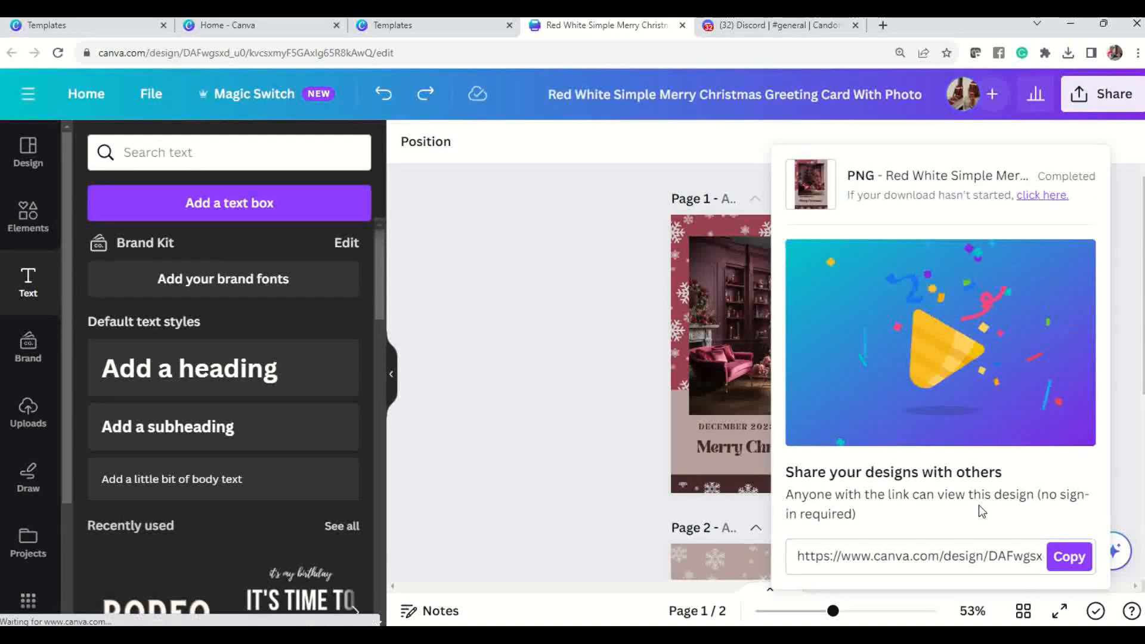
Switch to the blank PowerPoint presentation and maximize its window
mouse_move(861, 635)
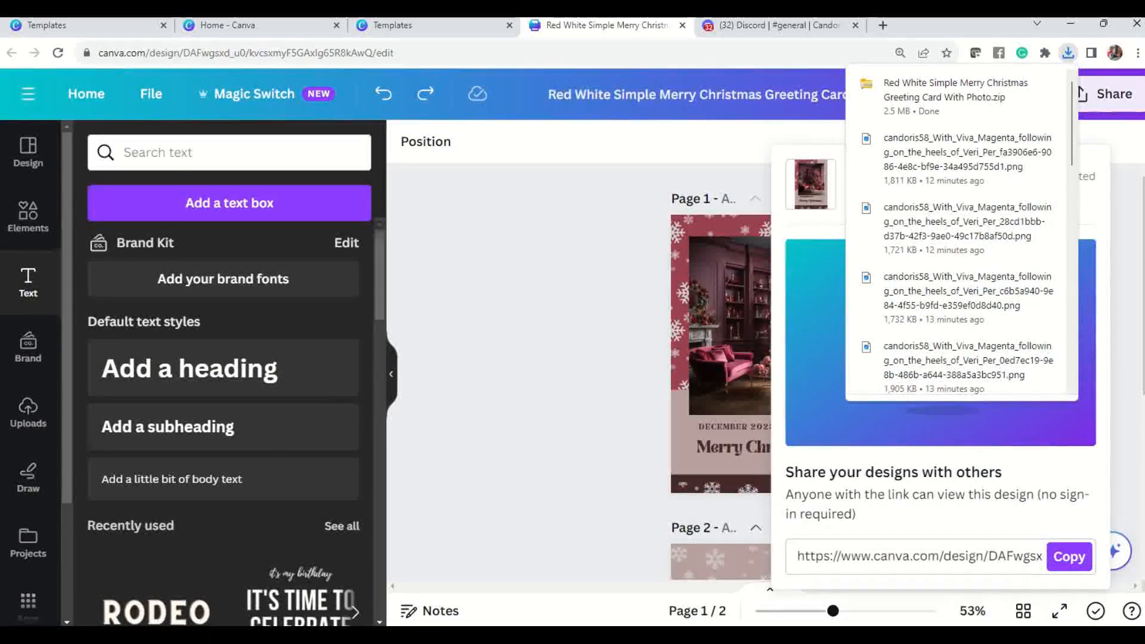
click(862, 635)
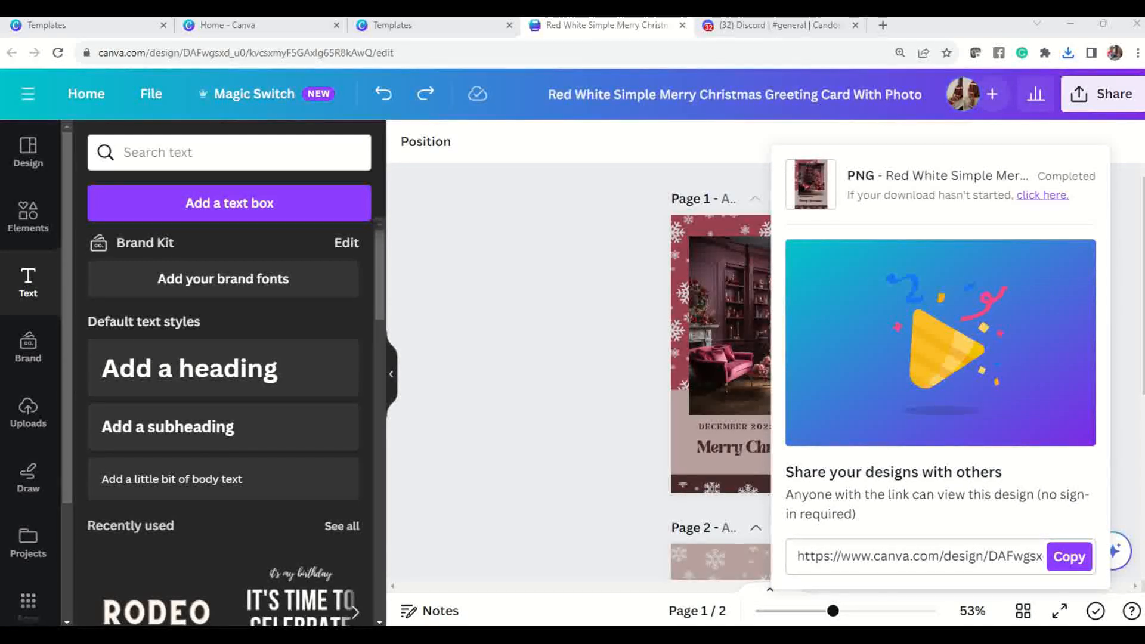
drag(849, 327, 433, 33)
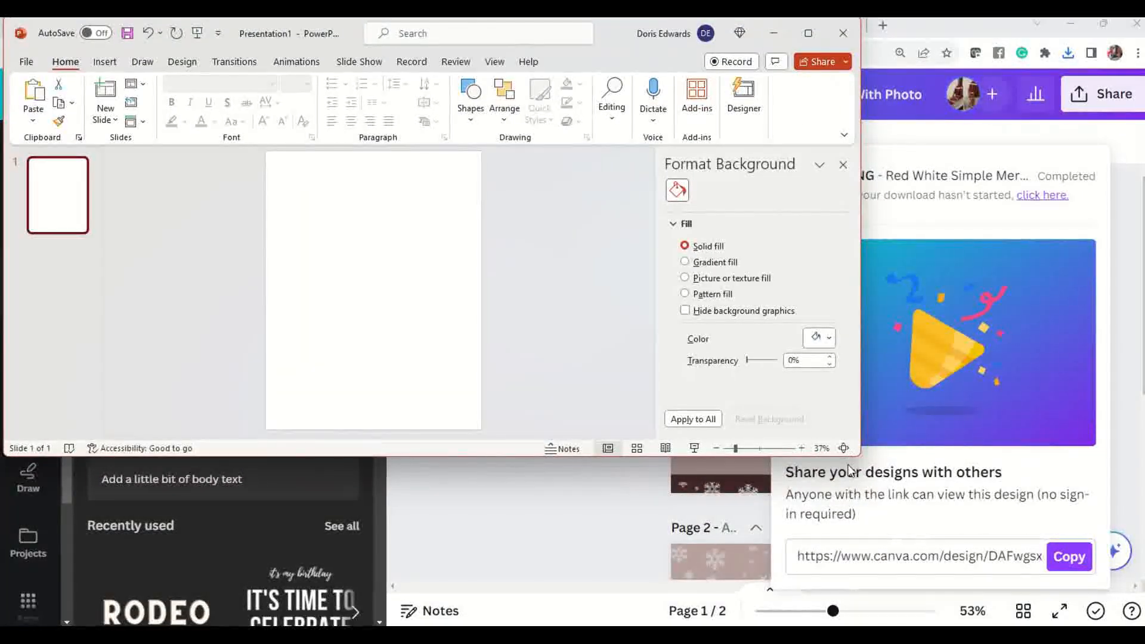
click(808, 33)
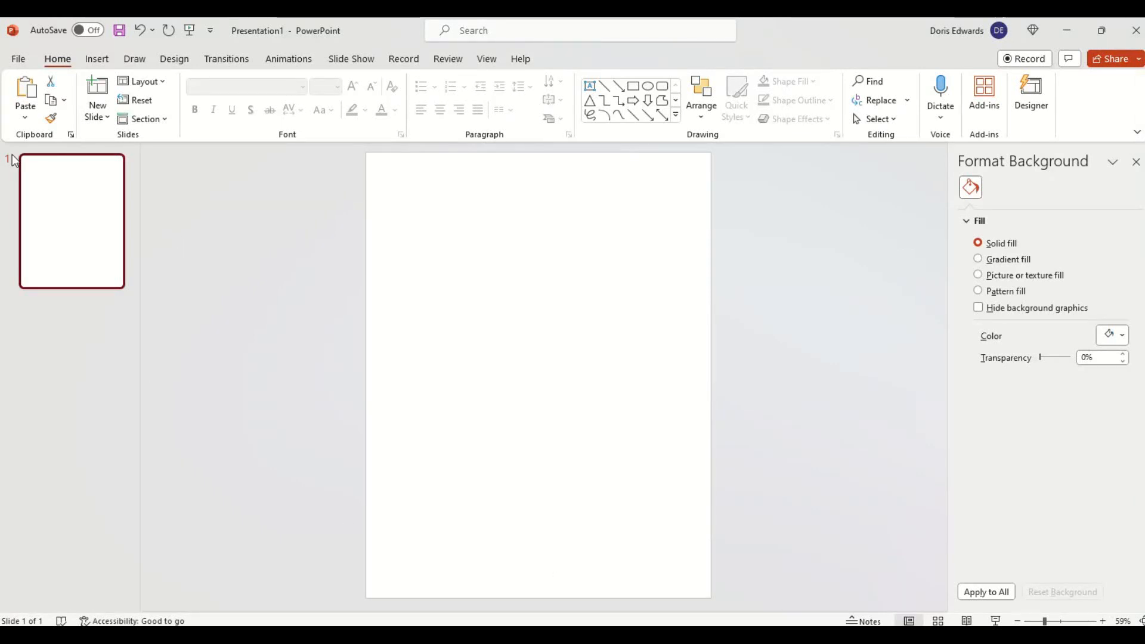
Start inserting a picture from this device and browse to the Downloads folder
click(97, 58)
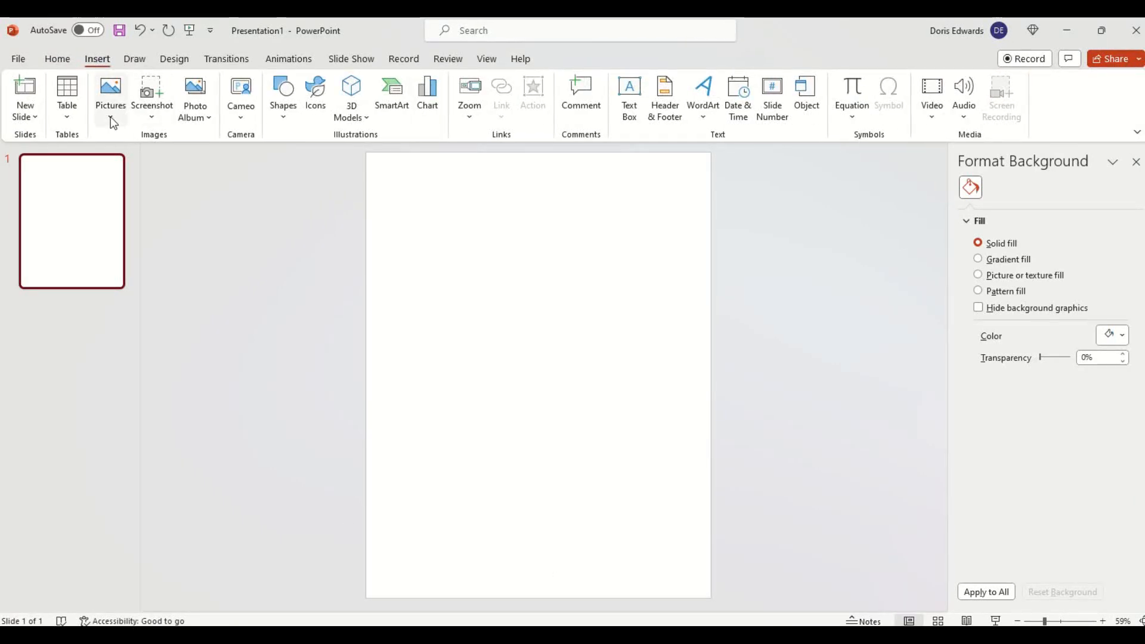
click(111, 113)
click(143, 161)
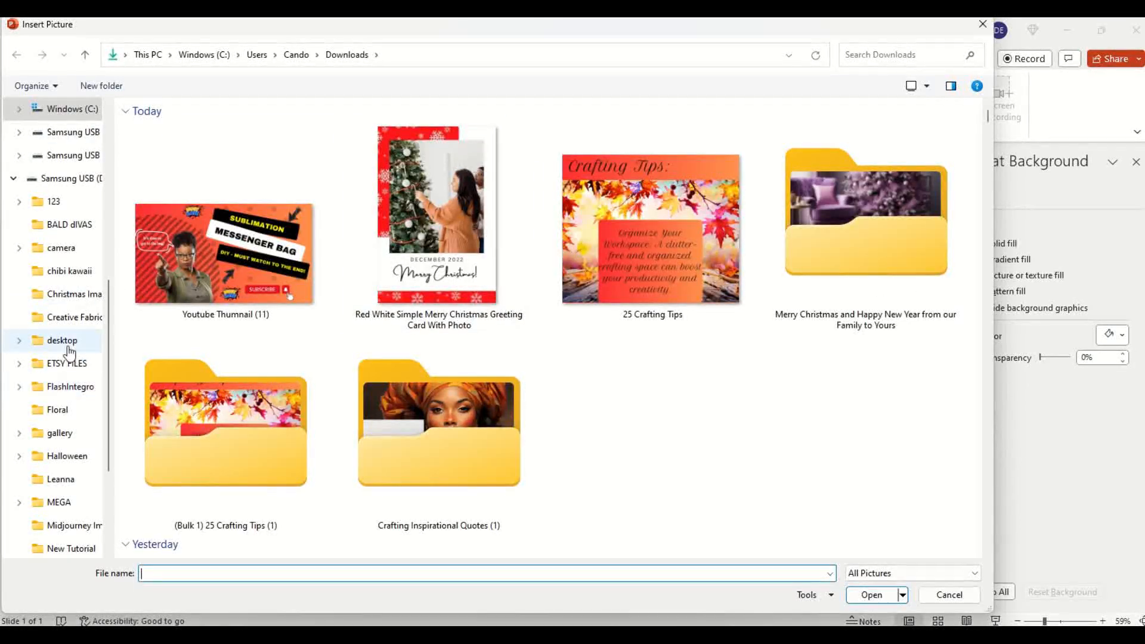
scroll(66, 337, up, 2)
scroll(70, 331, up, 3)
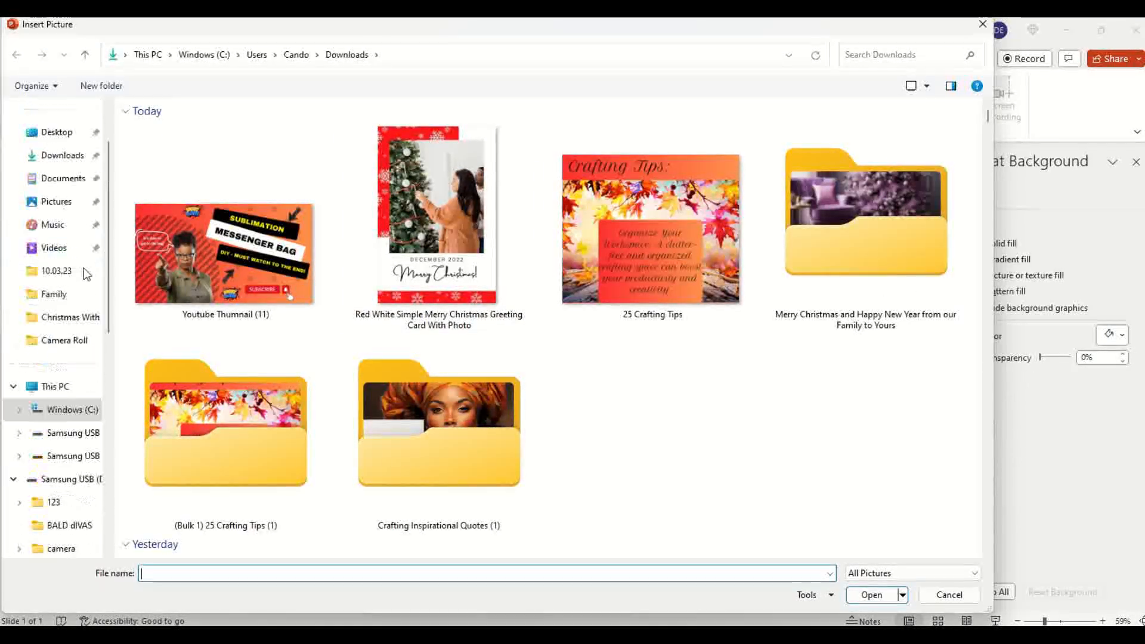
click(63, 230)
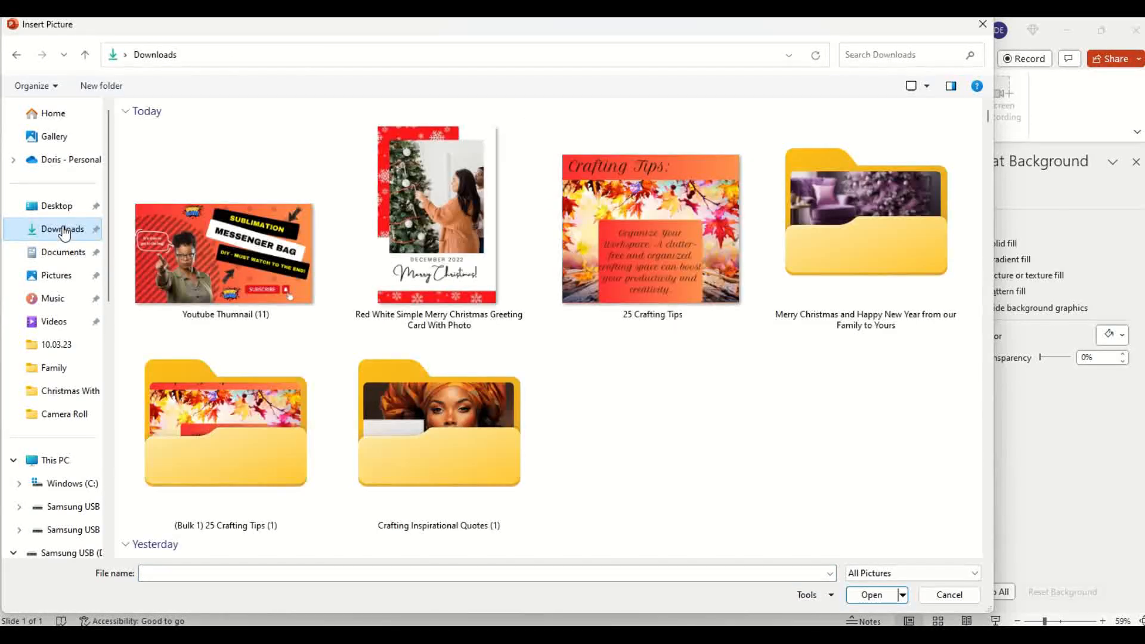
Show all files in Downloads and extract the zipped Red White Simple Merry Christmas Greeting Card With Photo folder
click(893, 574)
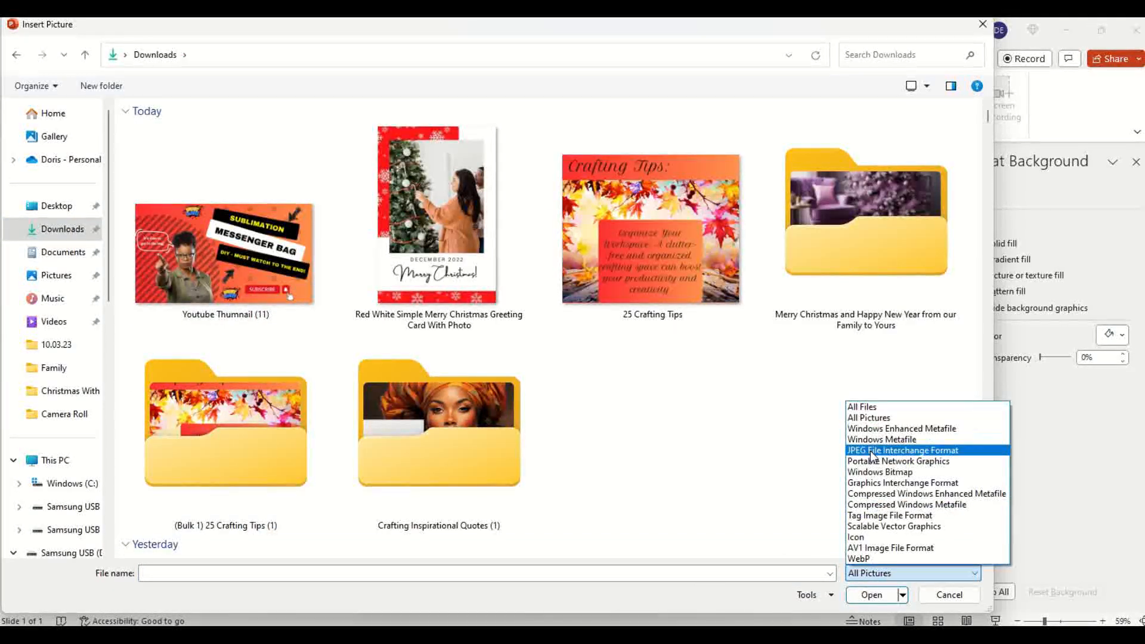
click(868, 408)
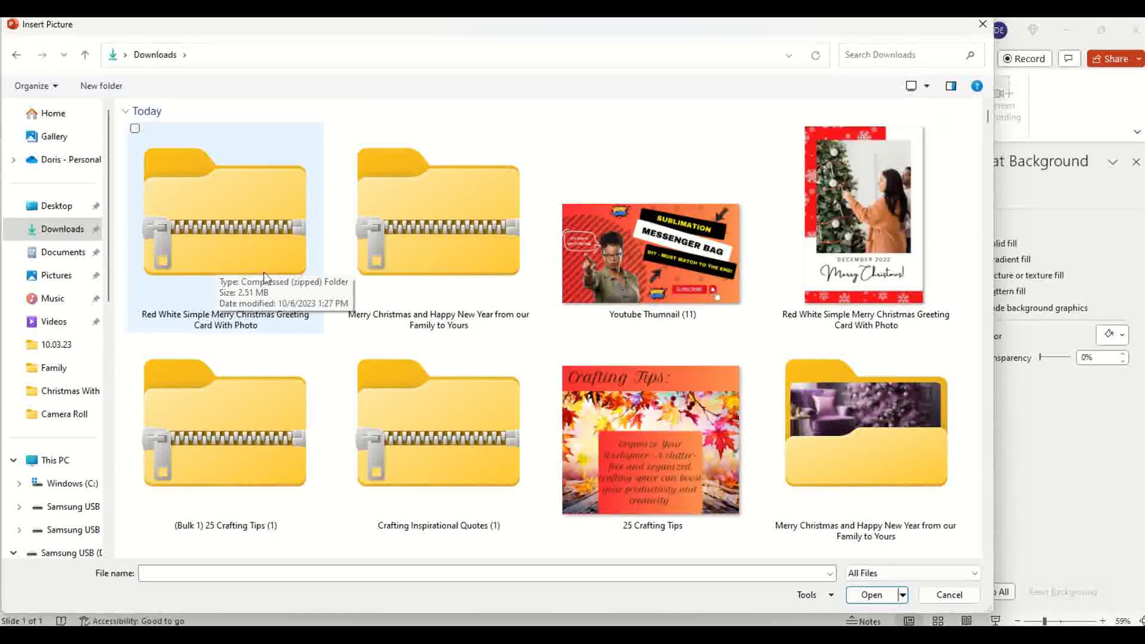
click(254, 212)
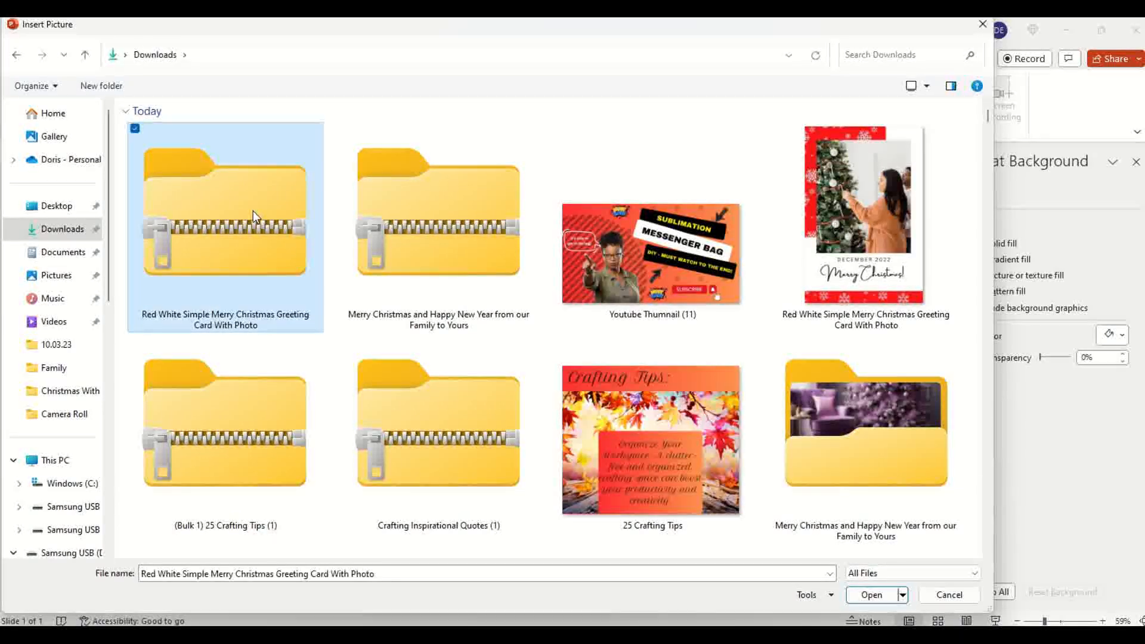
right_click(252, 210)
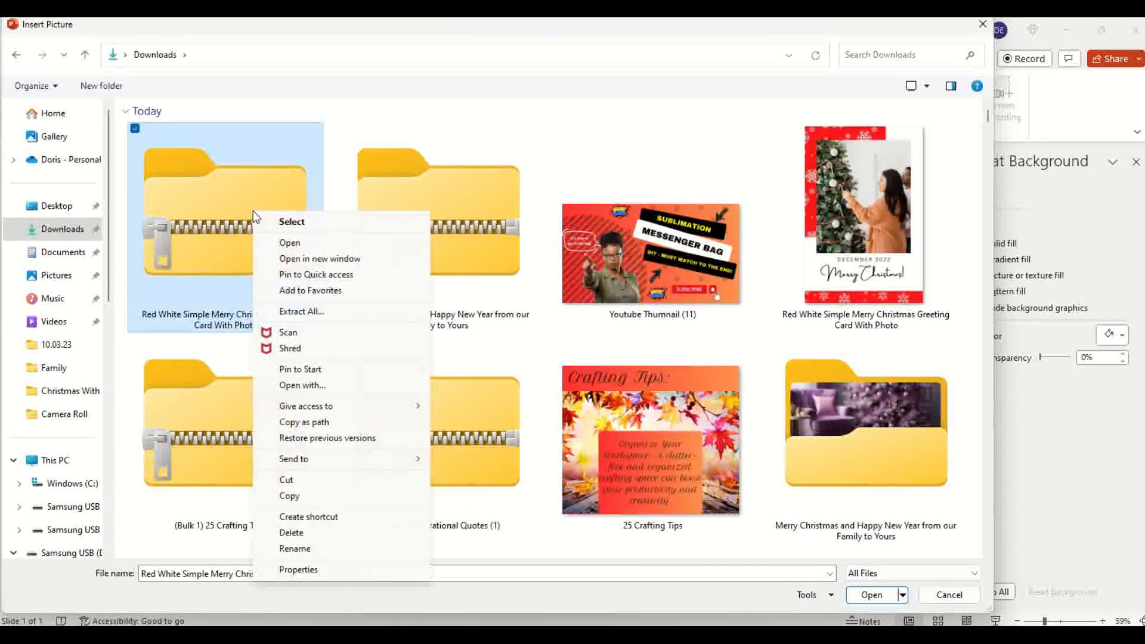
click(306, 316)
click(706, 468)
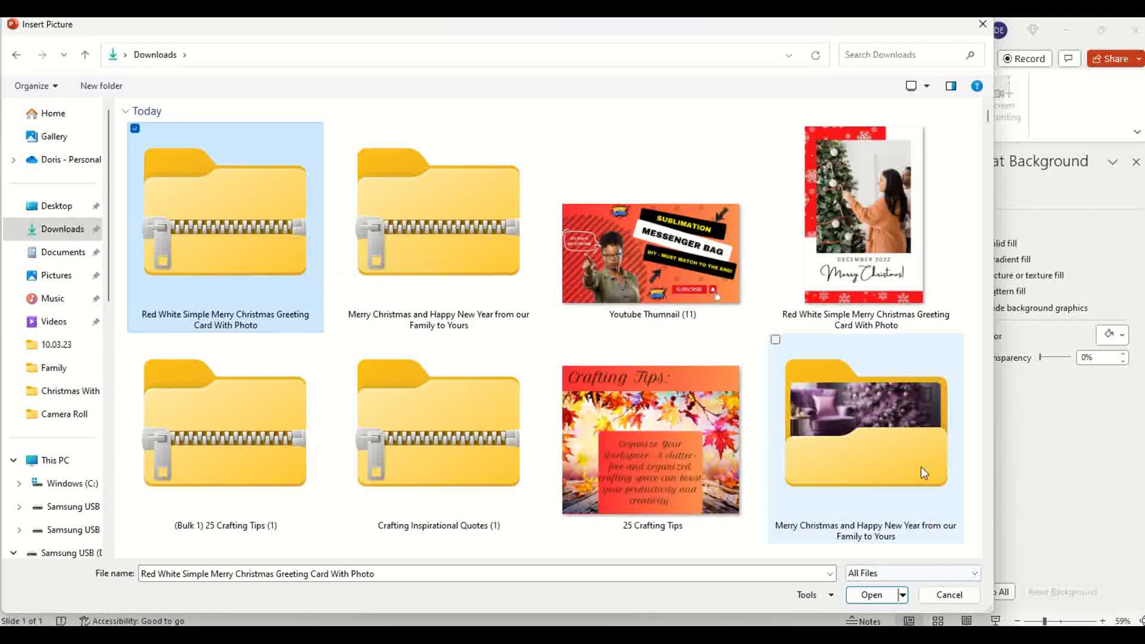
Insert PNG files 1 and 2 from the Merry Christmas and Happy New Year from our Family to Yours folder
click(871, 440)
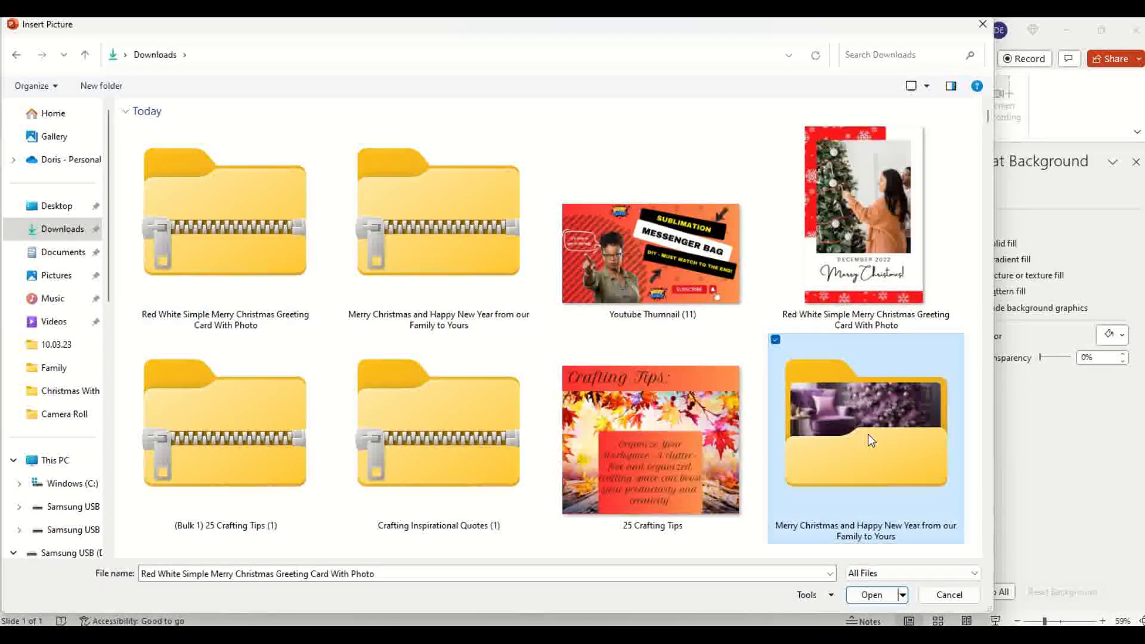
double_click(870, 440)
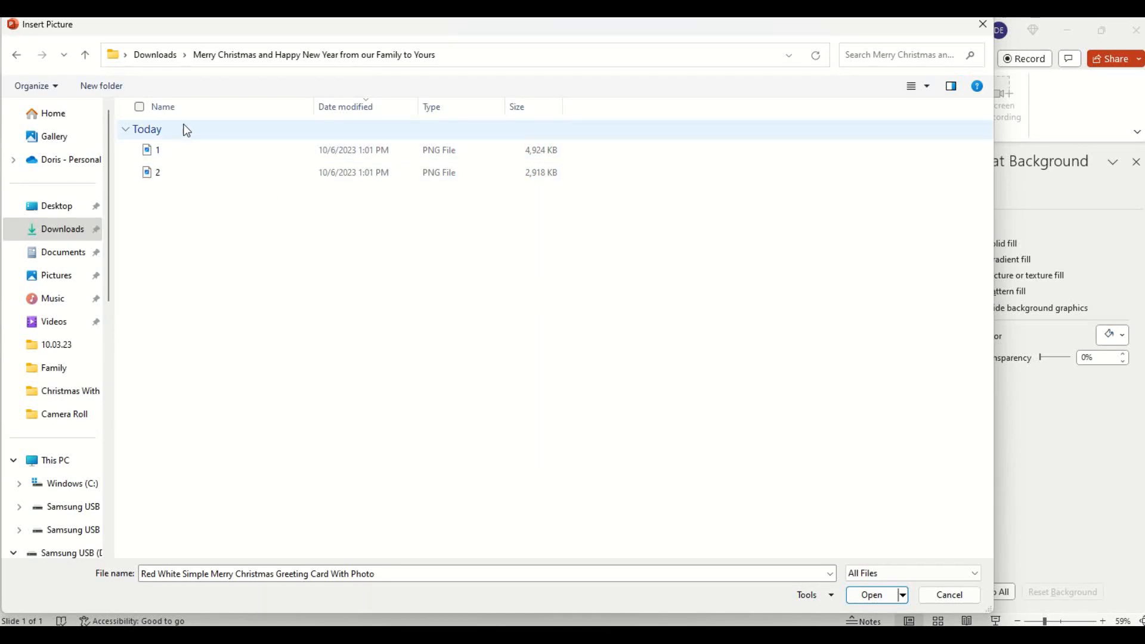
click(139, 107)
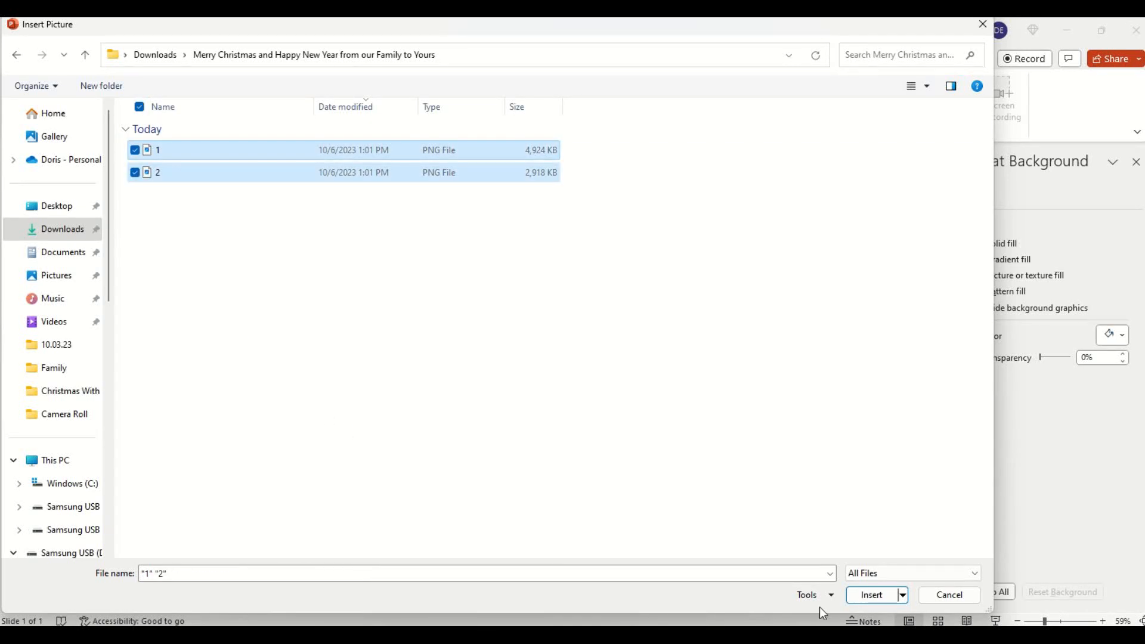
click(870, 594)
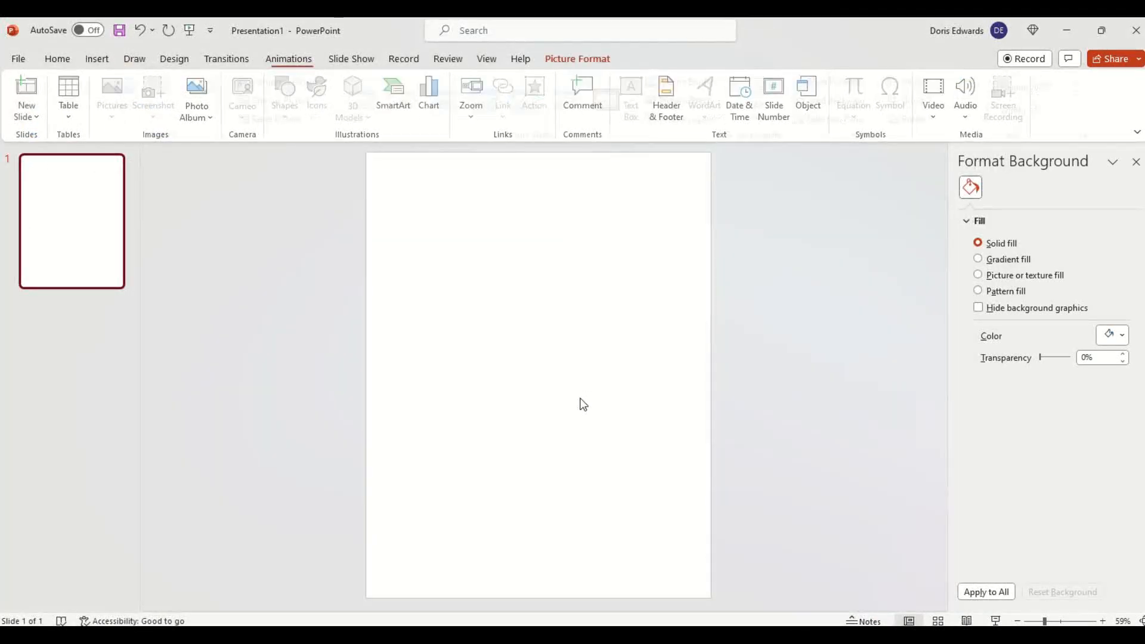
Move the two inserted pictures apart on the slide and delete them both
drag(513, 366, 468, 301)
click(664, 383)
drag(536, 359, 629, 470)
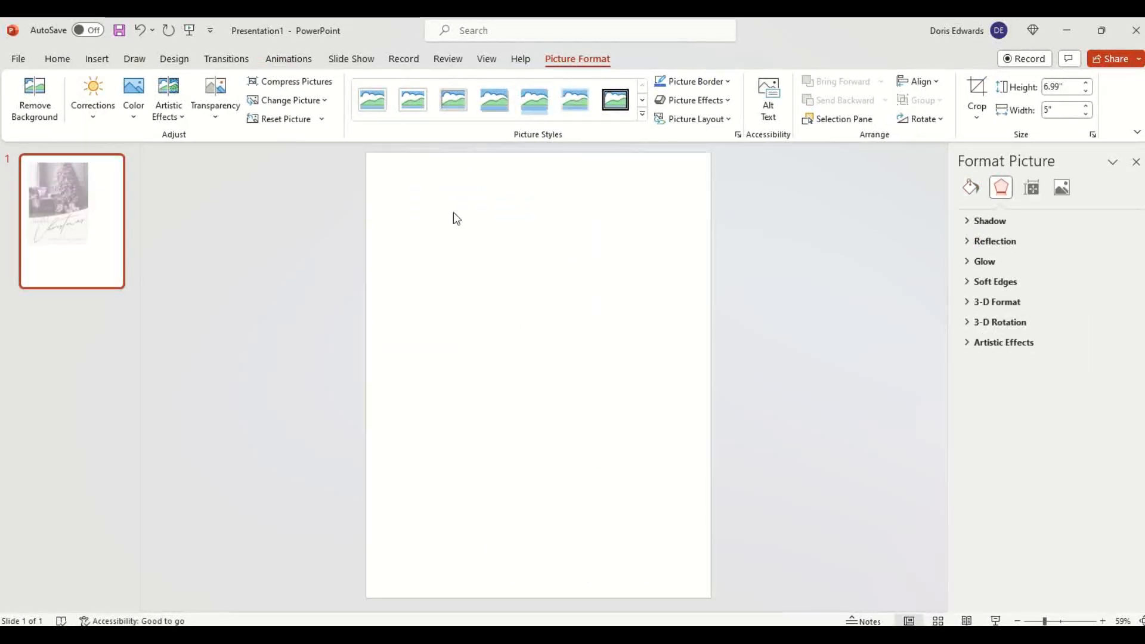
key(Delete)
Check the width, height and orientation in the presentation's custom slide size settings
click(97, 59)
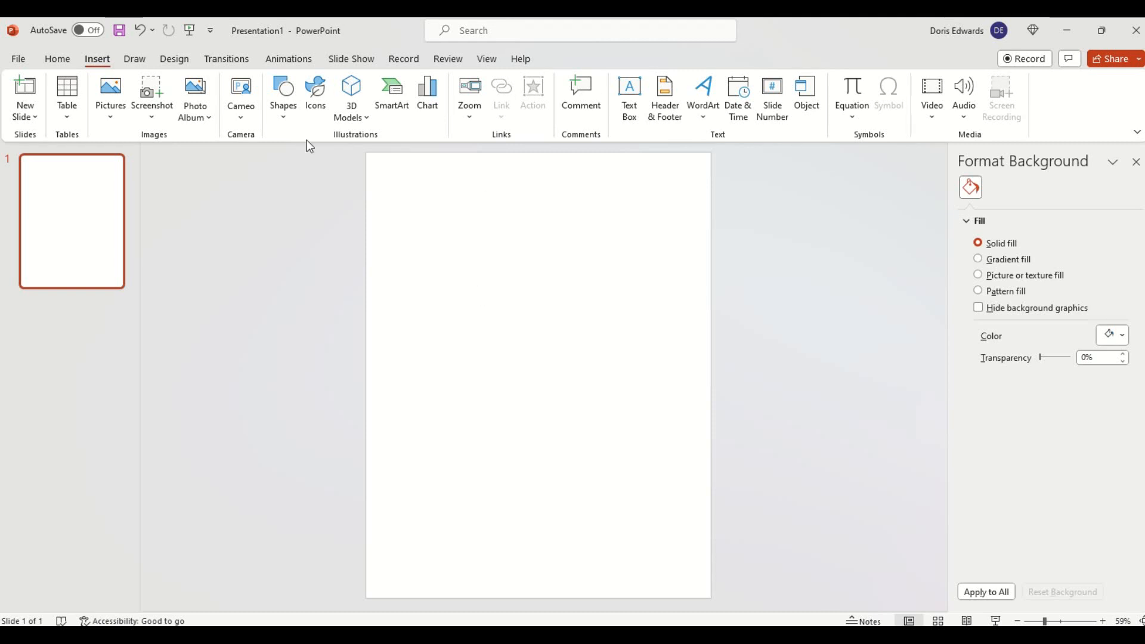
click(169, 60)
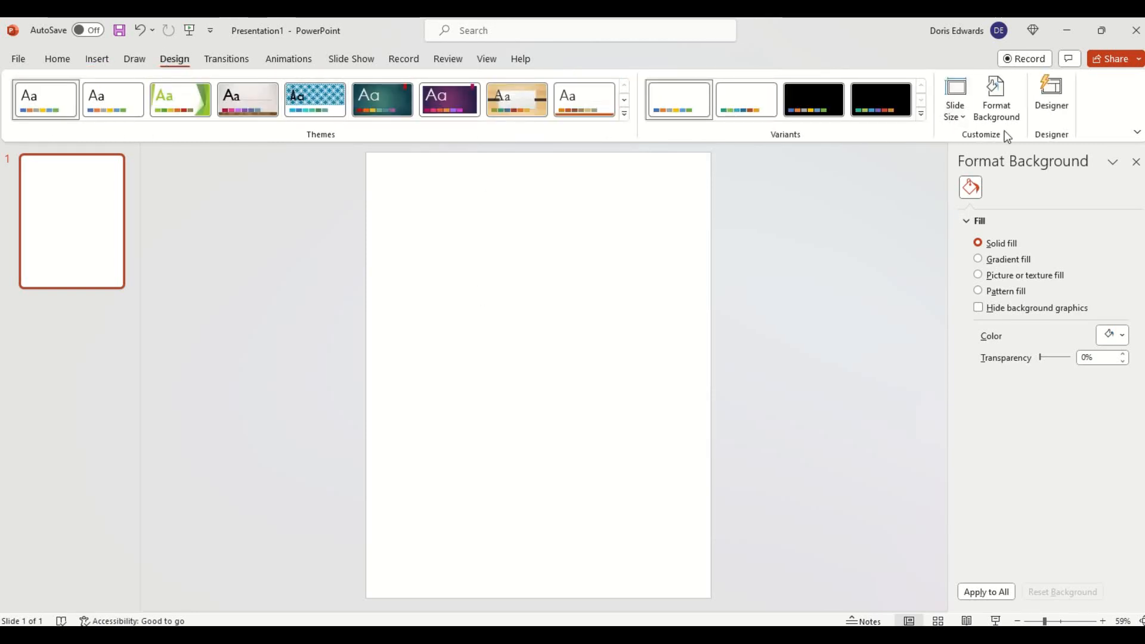
click(964, 116)
click(969, 207)
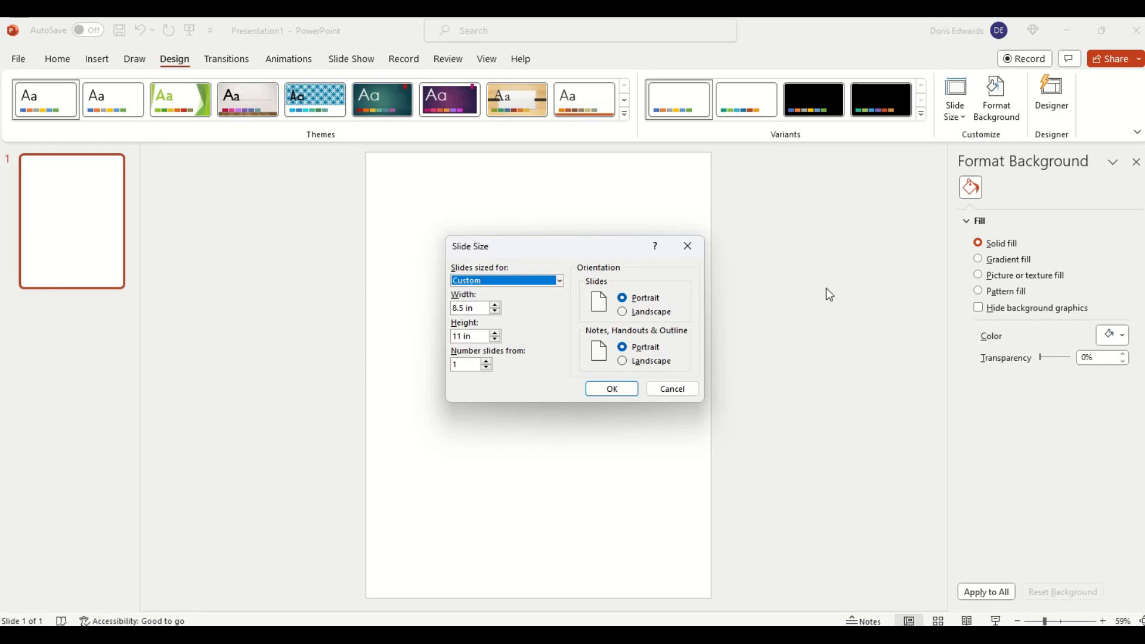
click(666, 393)
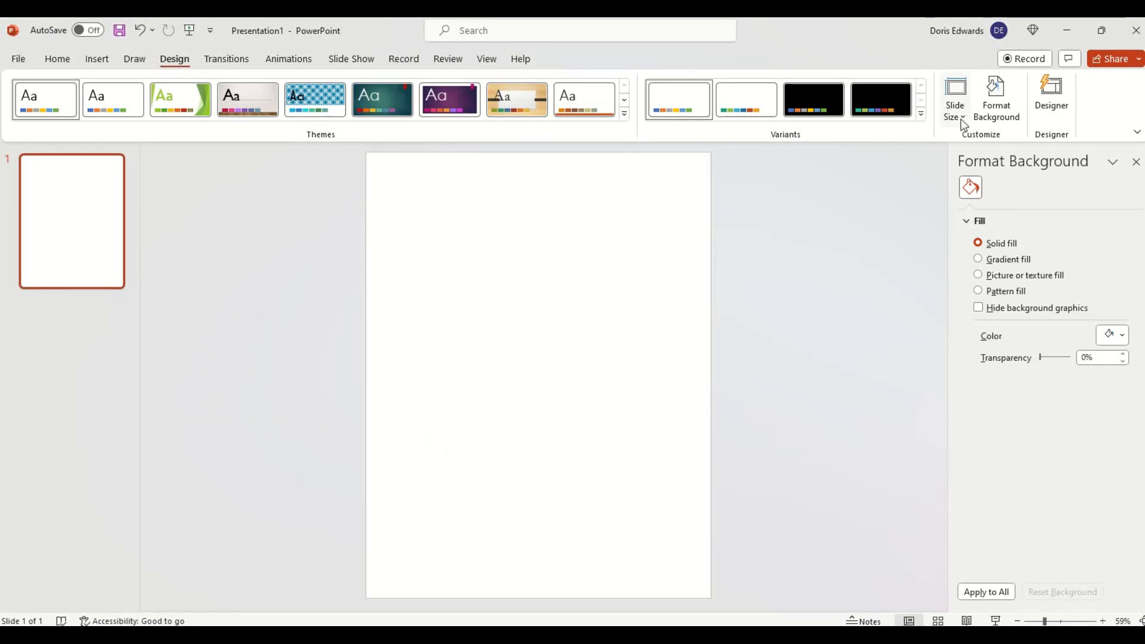
click(961, 119)
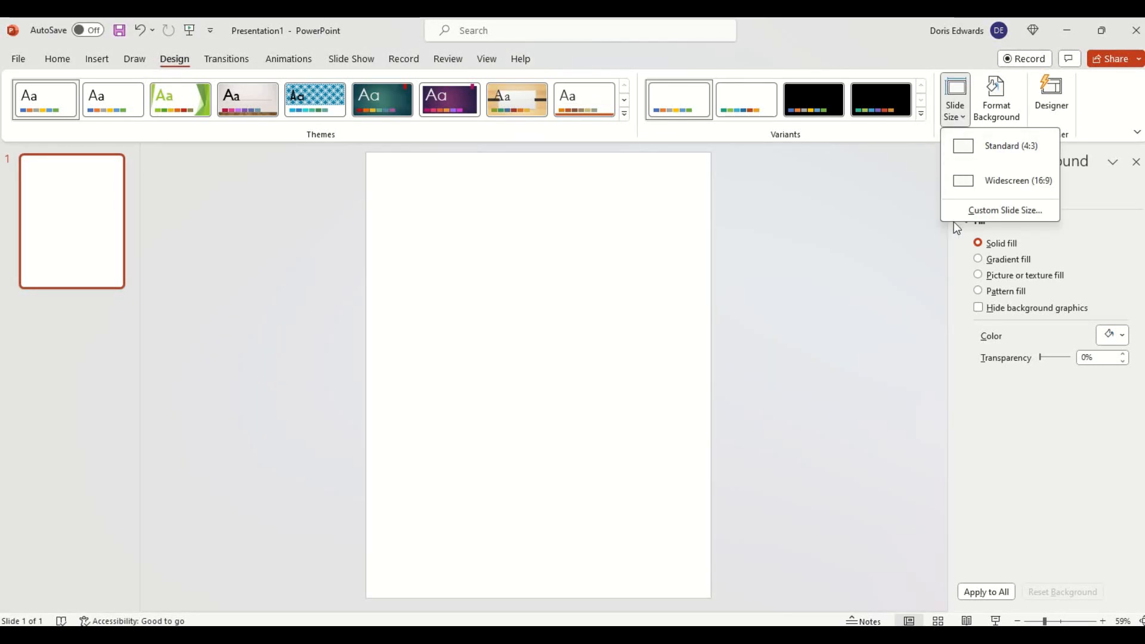
click(970, 210)
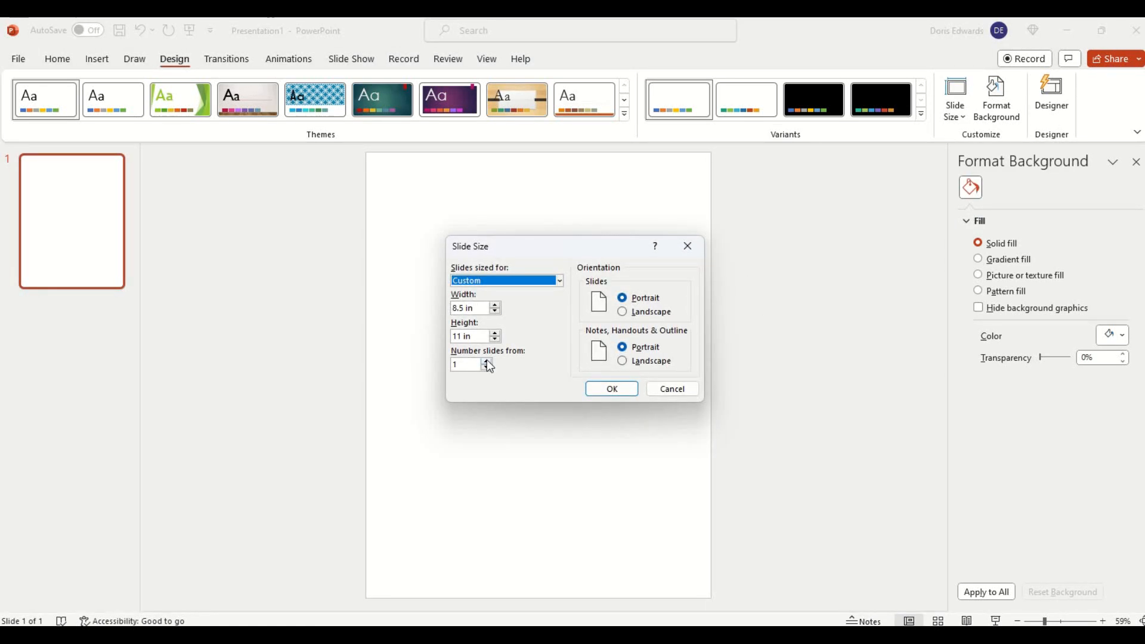
click(633, 386)
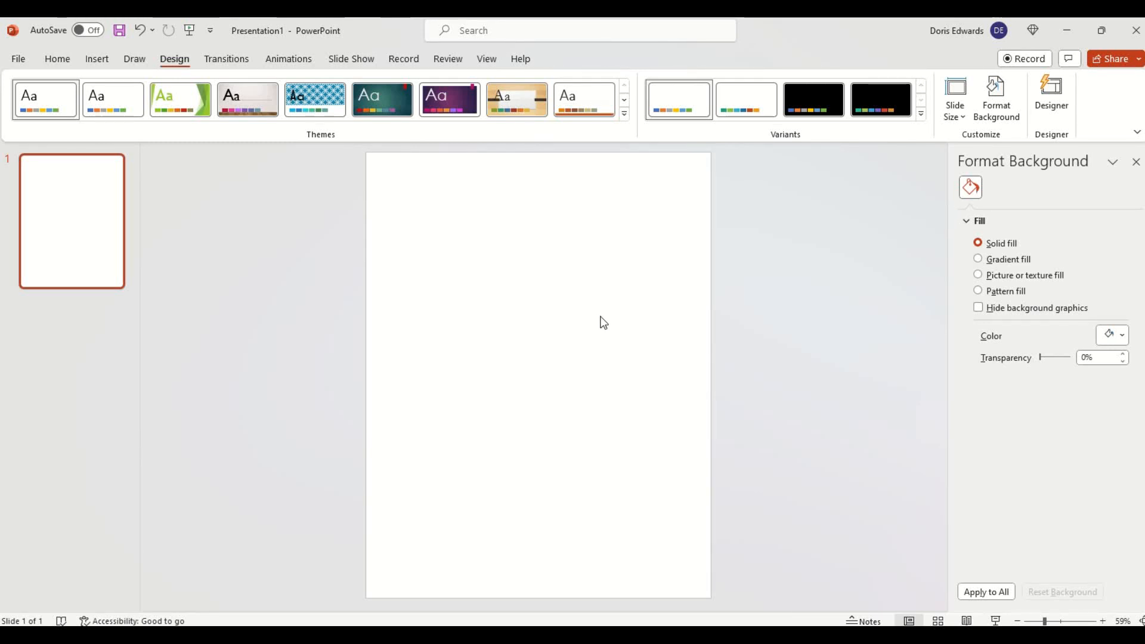
Begin inserting pictures from this device again and go to the Downloads folder
click(97, 59)
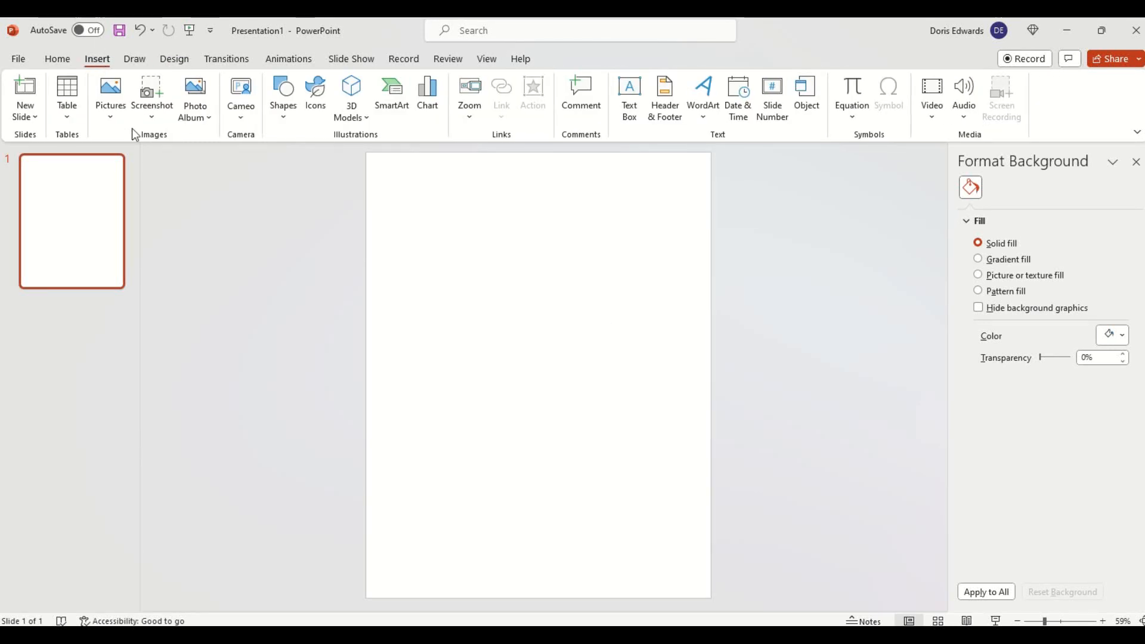
click(113, 116)
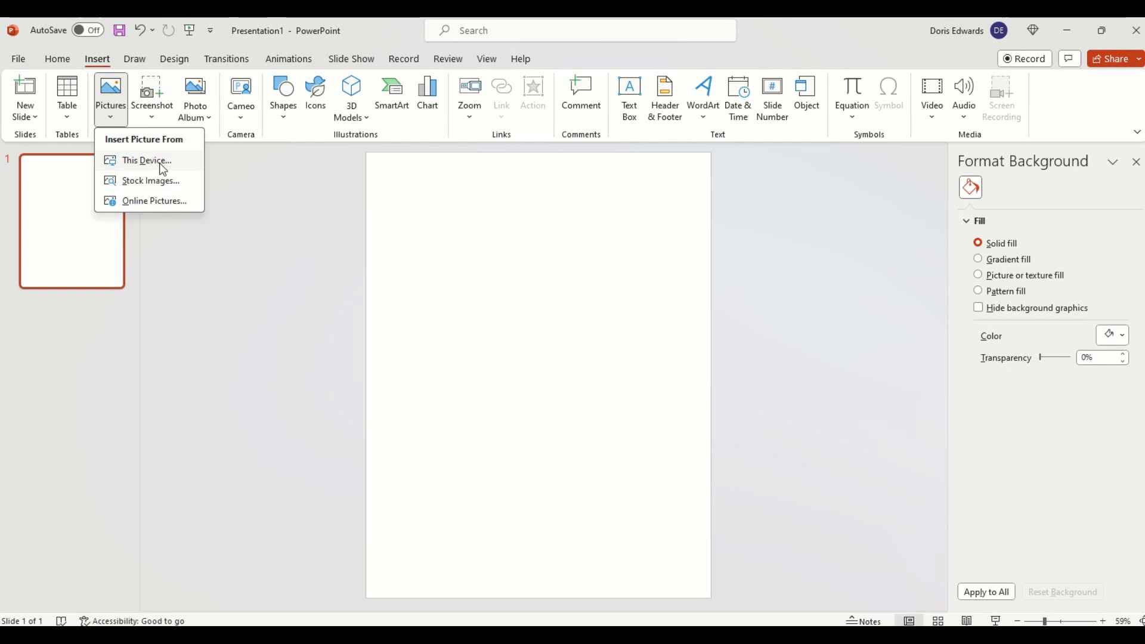
click(162, 170)
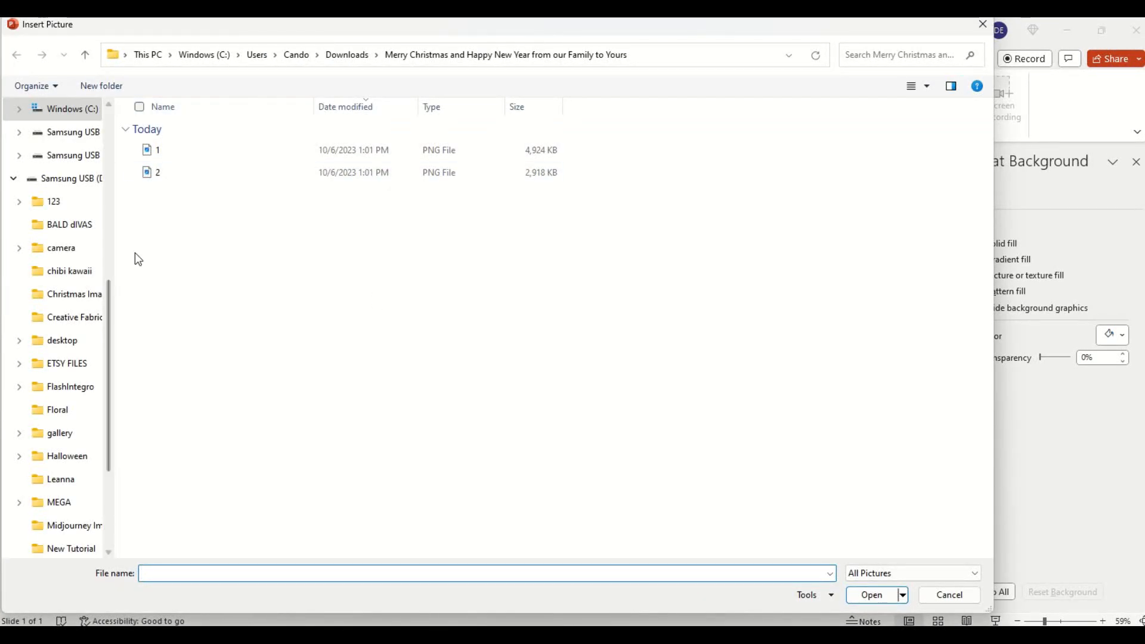
scroll(69, 262, up, 5)
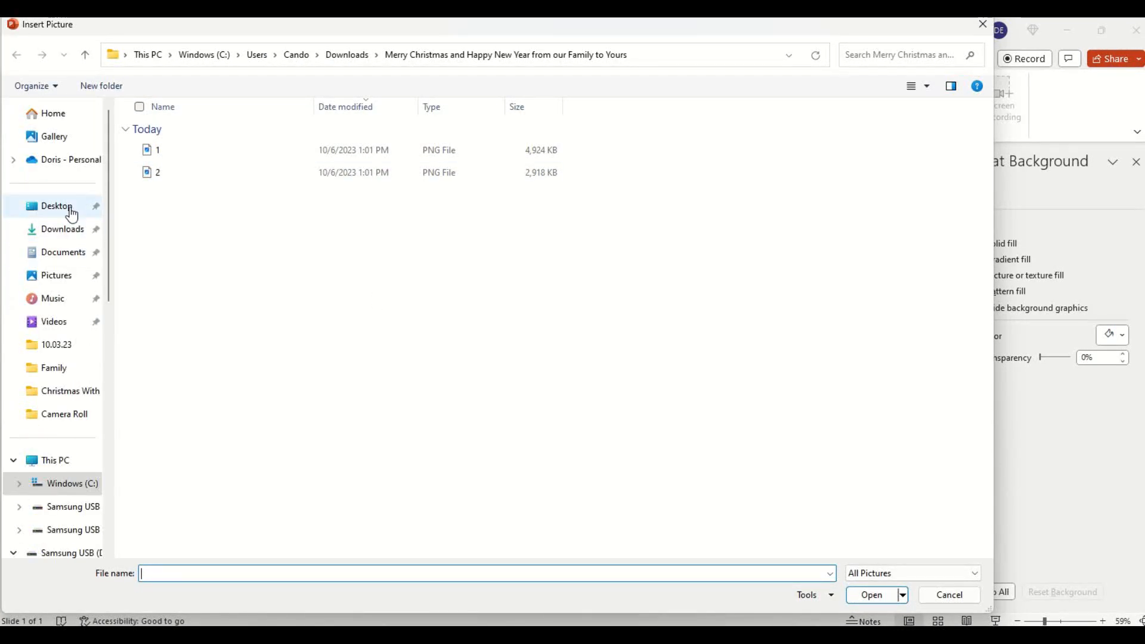
click(74, 235)
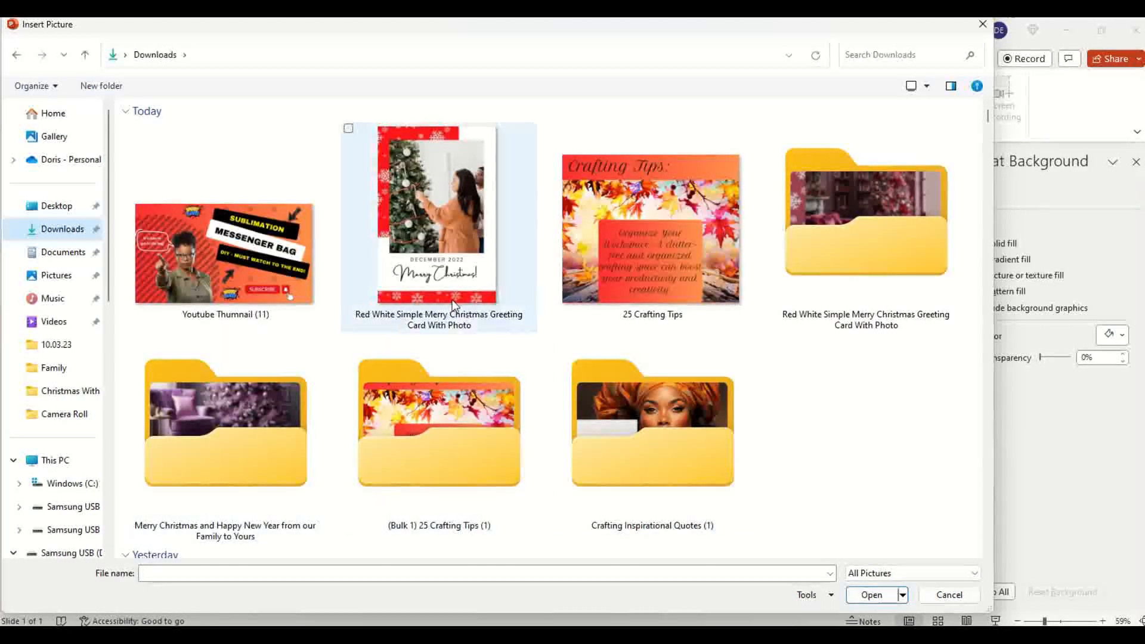
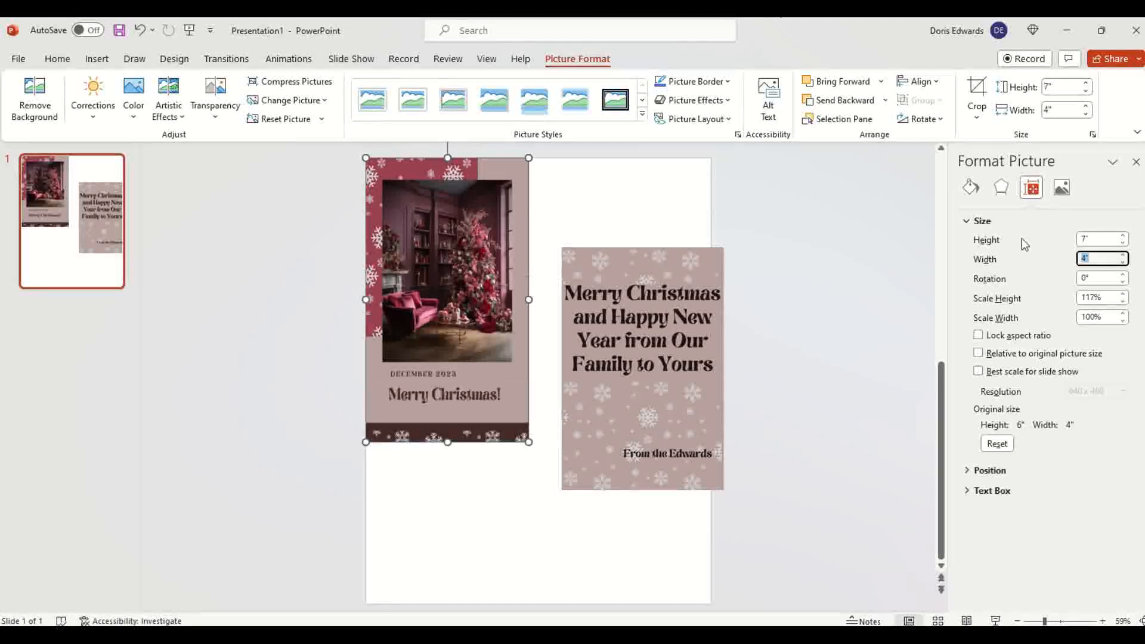
Set the width of the front card picture on slide 1 to 5.5 inches
text(5.5)
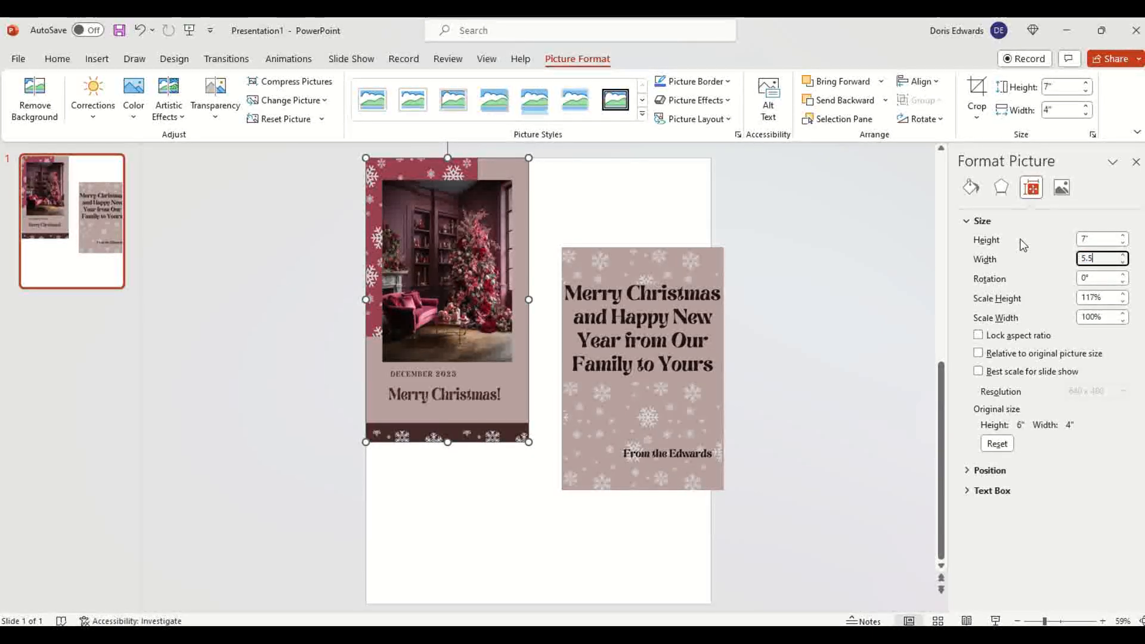
key(Tab)
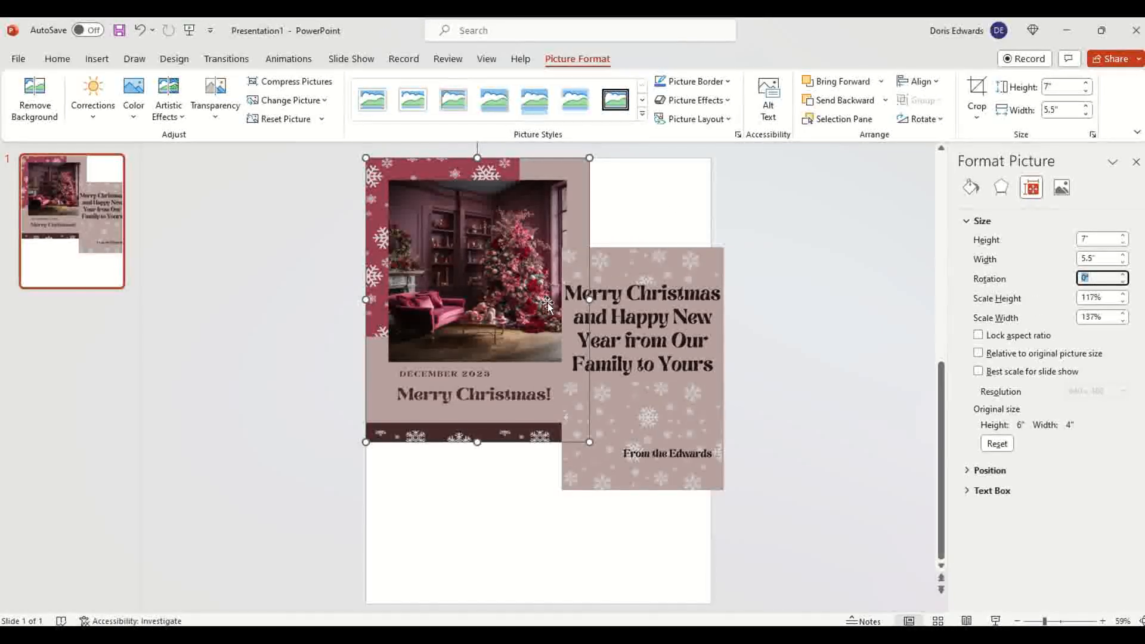
Cut the family message picture from slide 1, add a new second slide and paste the picture there
click(666, 303)
right_click(667, 303)
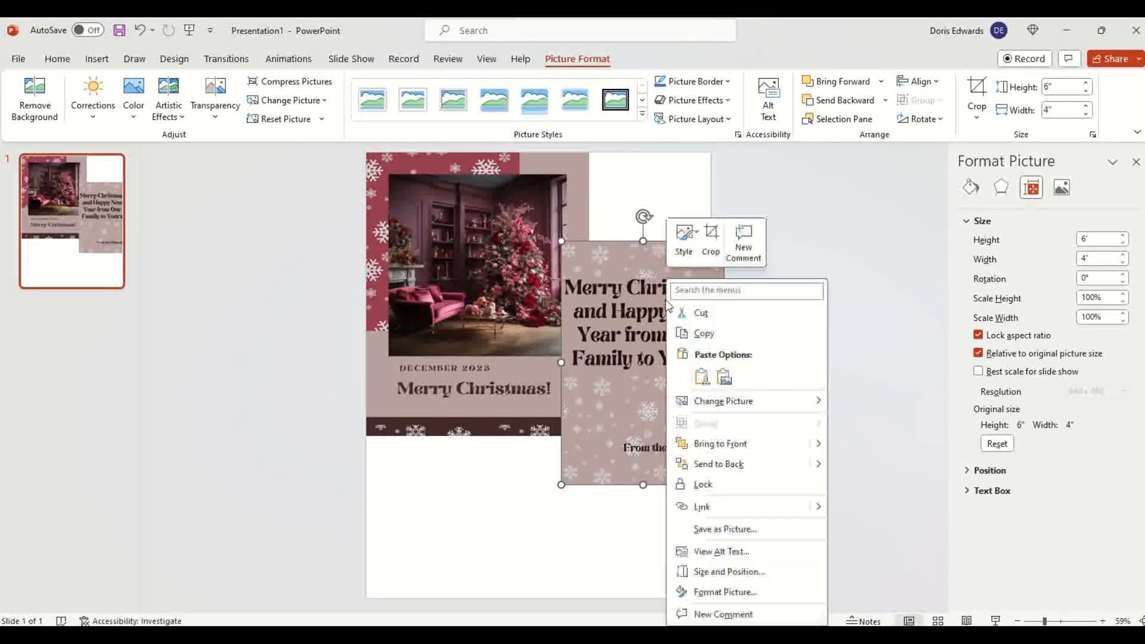
click(720, 316)
right_click(111, 219)
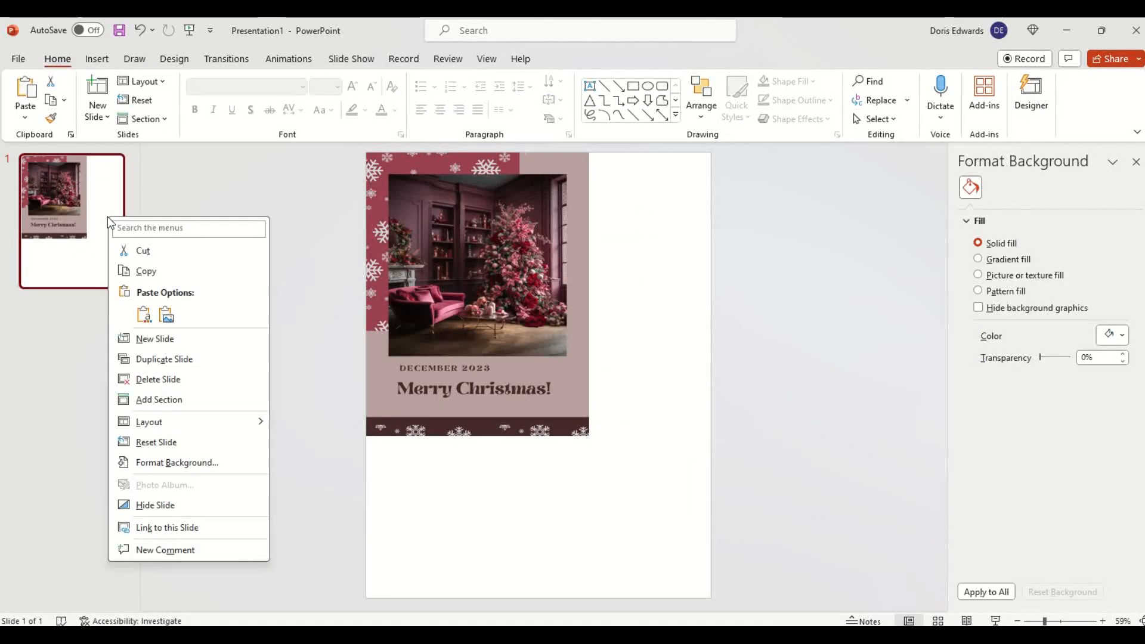
click(151, 342)
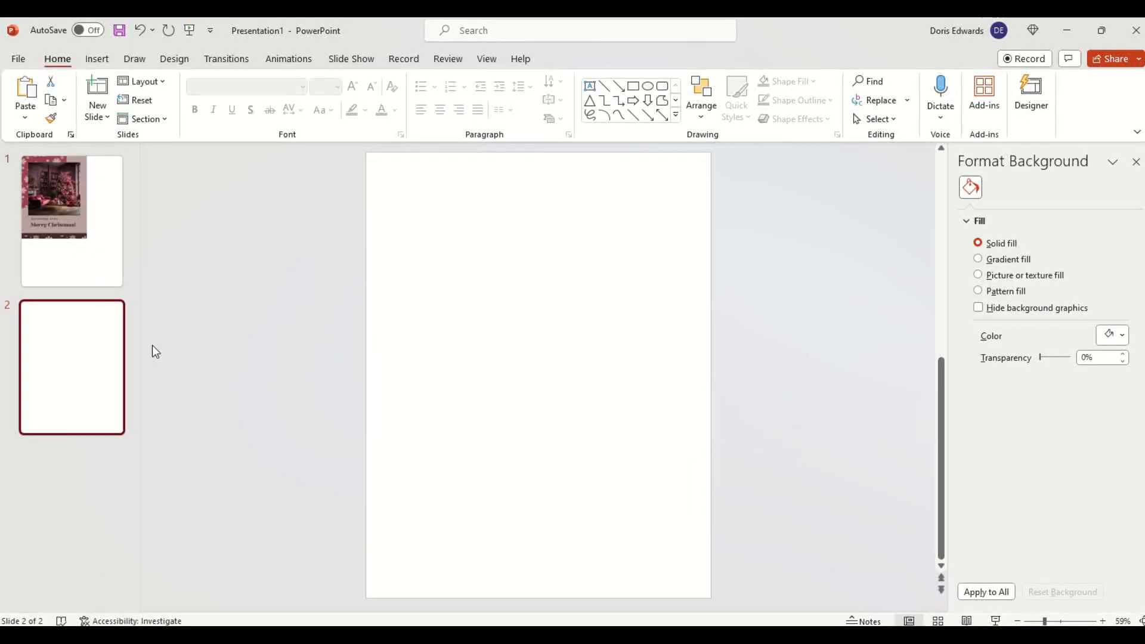
right_click(410, 214)
click(444, 271)
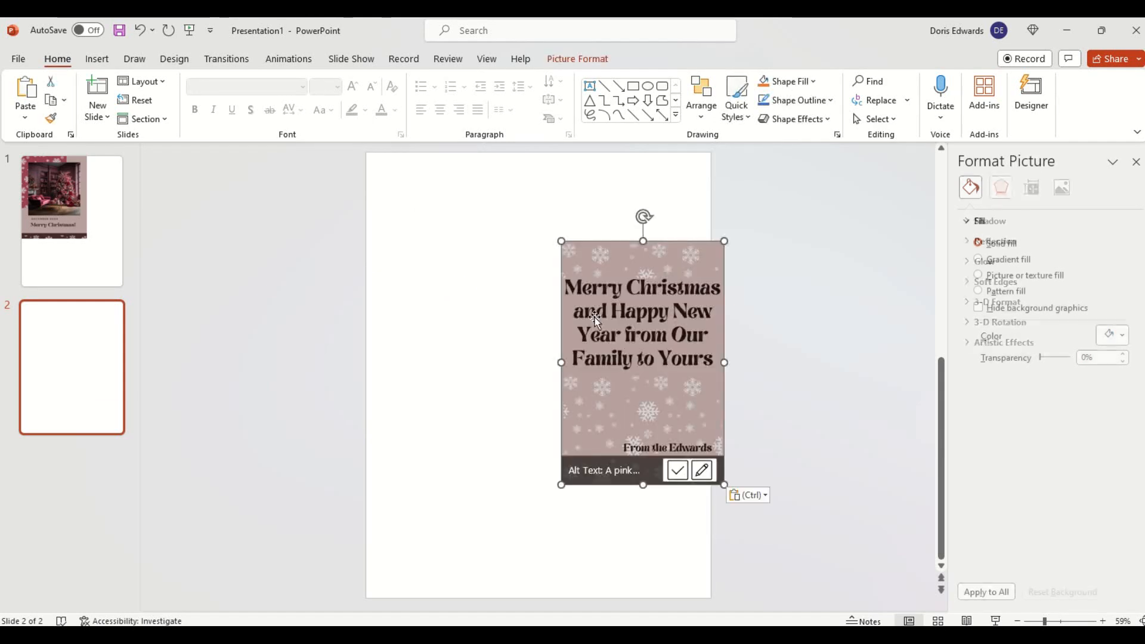
Move the message picture into the top-right corner of slide 2 and keep that slide selected
drag(623, 335, 610, 252)
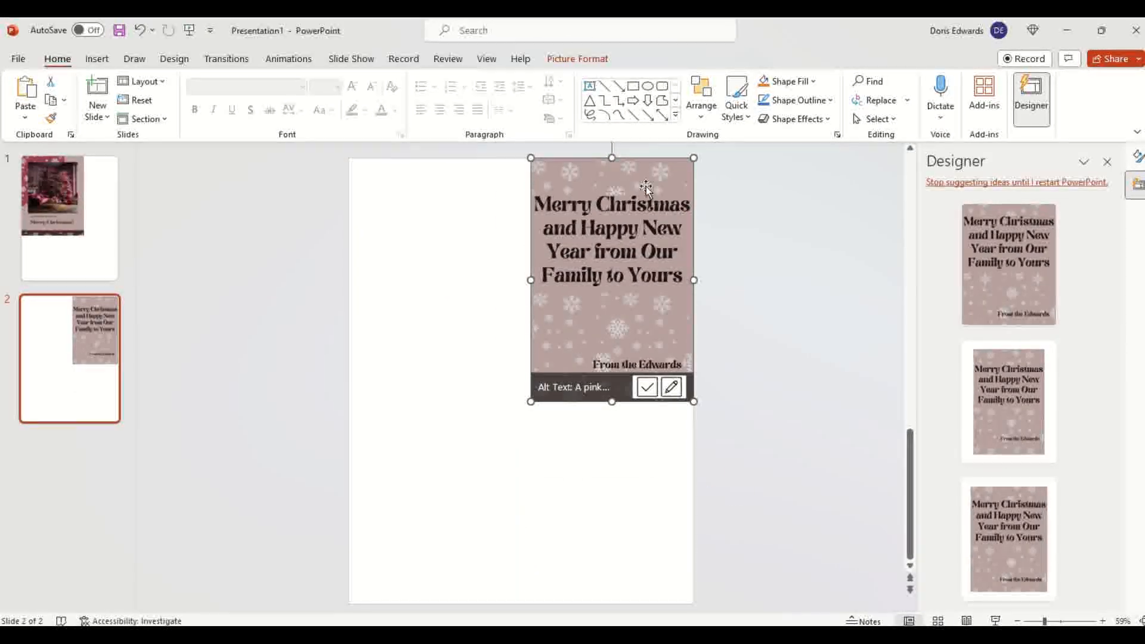
click(95, 257)
click(64, 361)
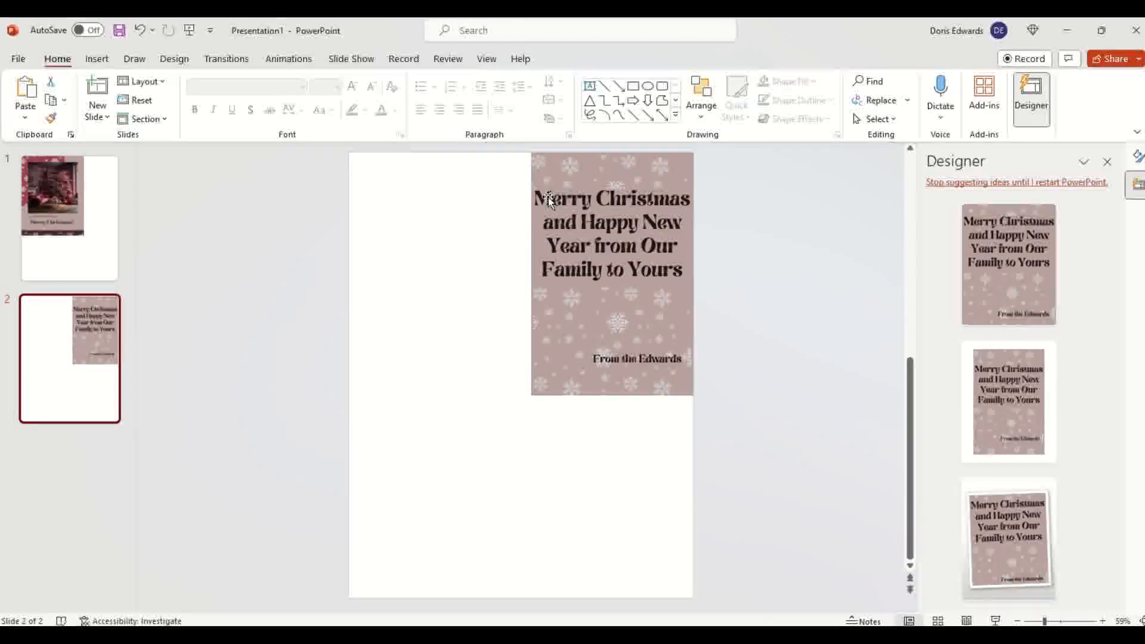
Unlock the message picture's aspect ratio and original-size scaling on slide 2, and set its height to 7 inches and width to 5.5 inches
click(616, 192)
right_click(591, 178)
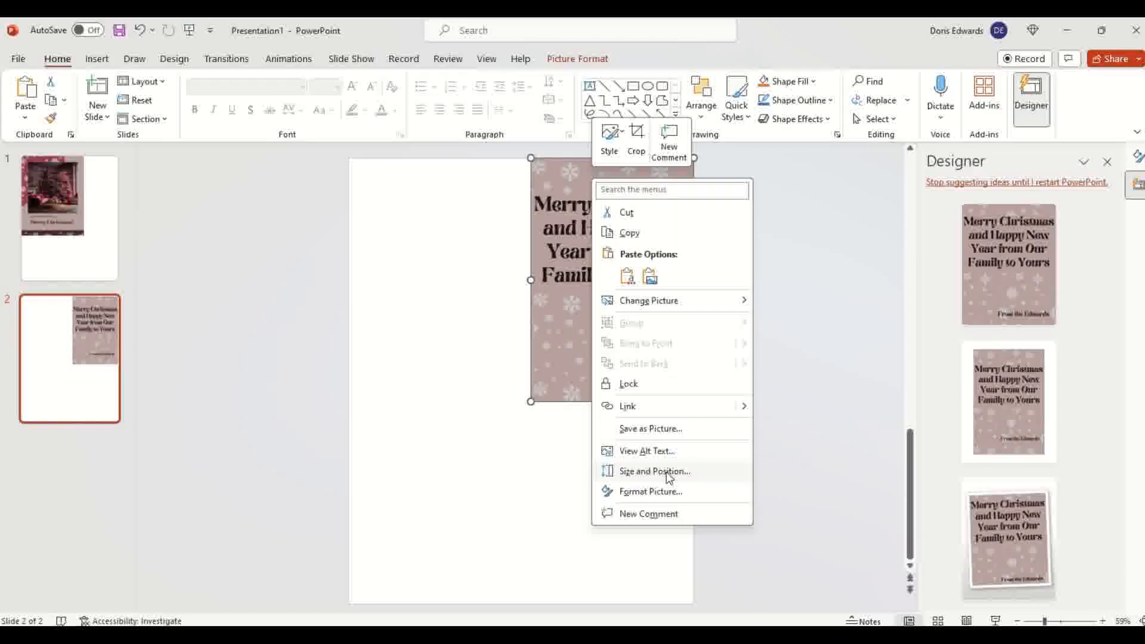
click(670, 470)
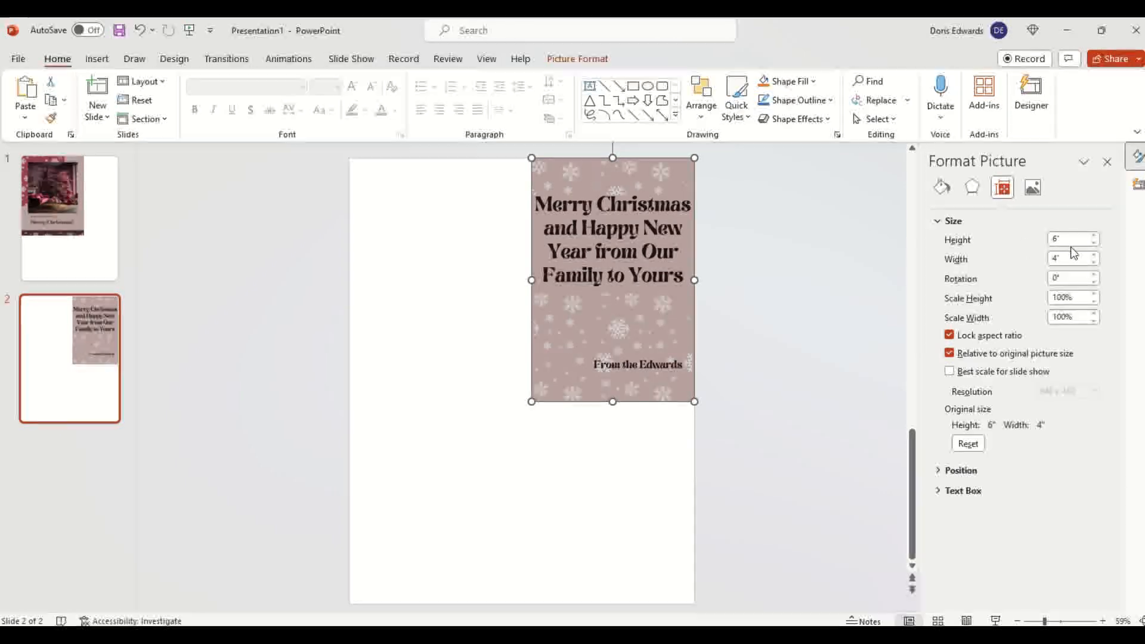
click(950, 336)
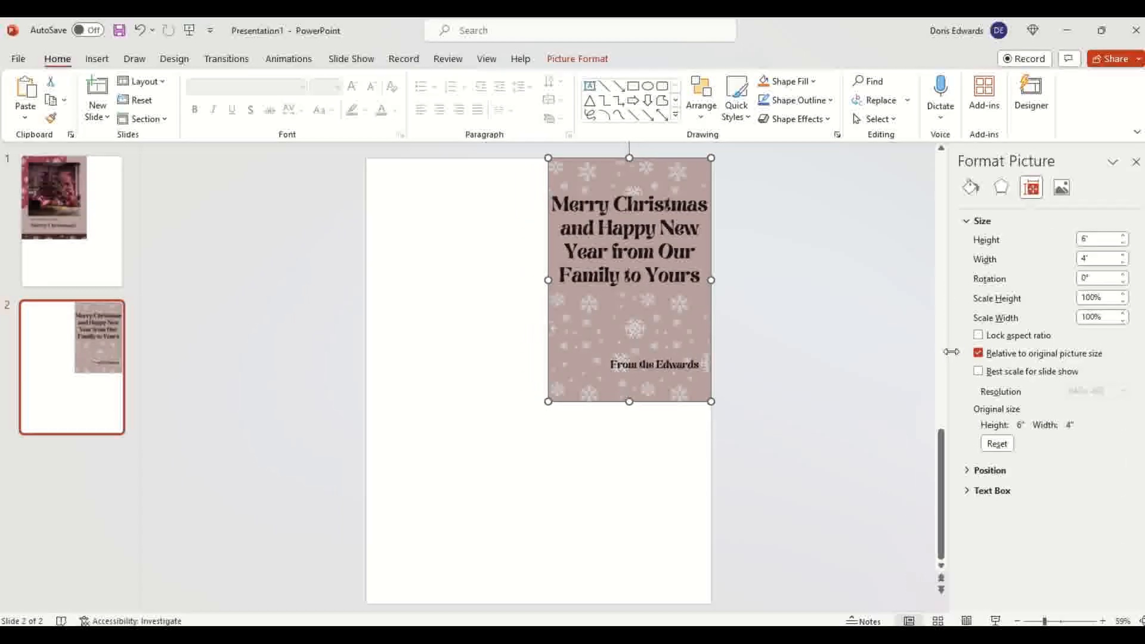
double_click(1091, 239)
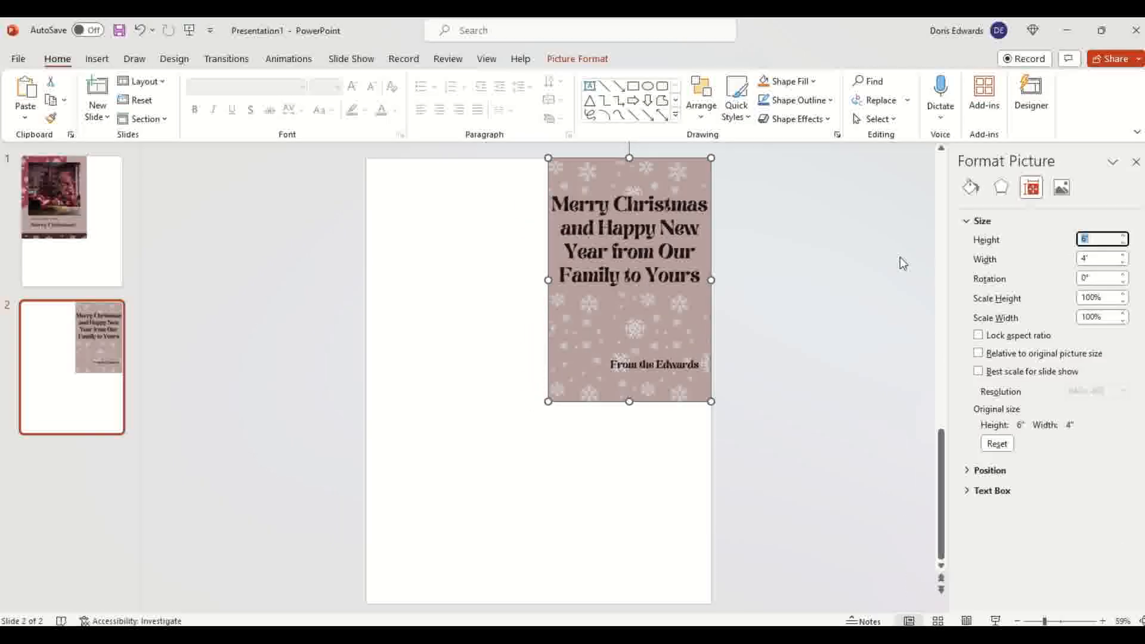
text(7)
key(Tab)
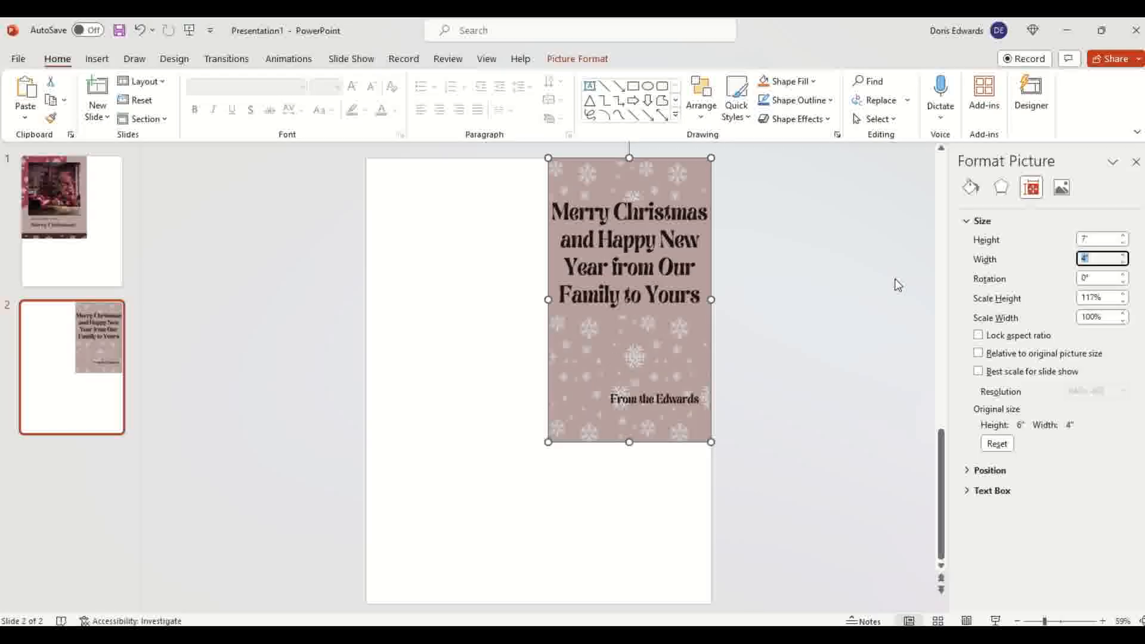
text(5.5)
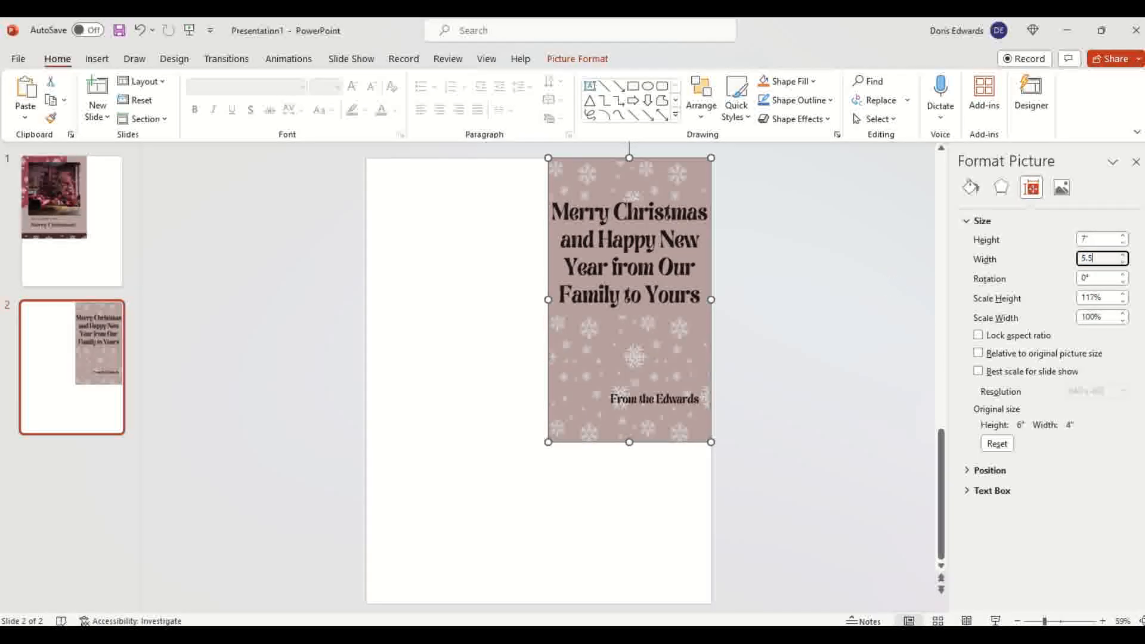
key(Tab)
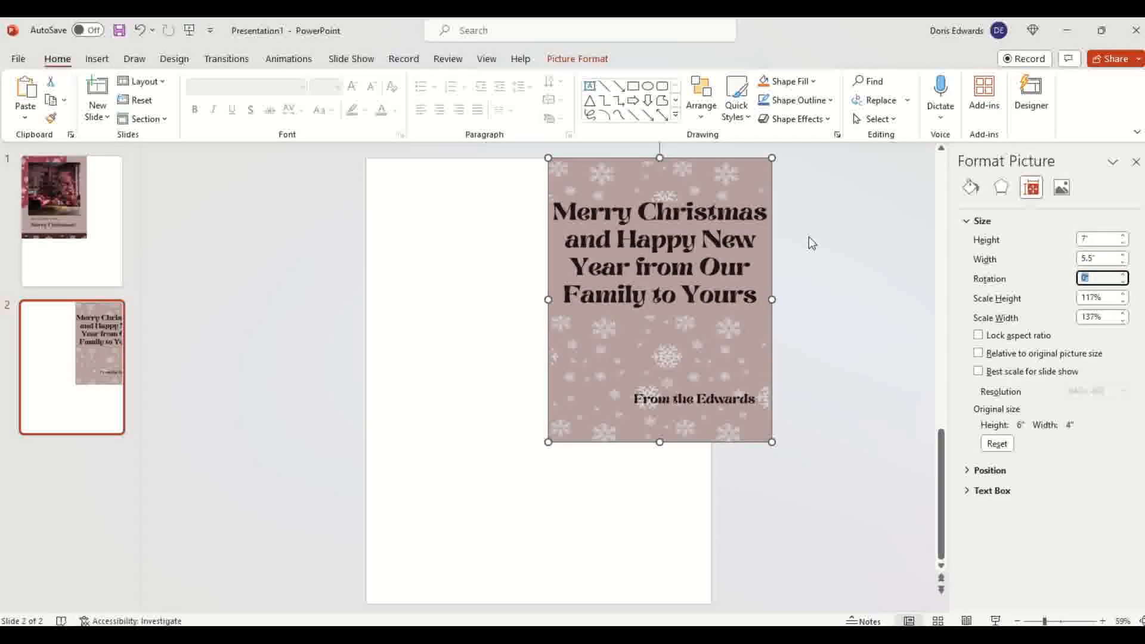
Move the resized message picture back inside slide 2, flush with the slide's top-right corner, and deselect it
click(808, 237)
drag(705, 221, 645, 227)
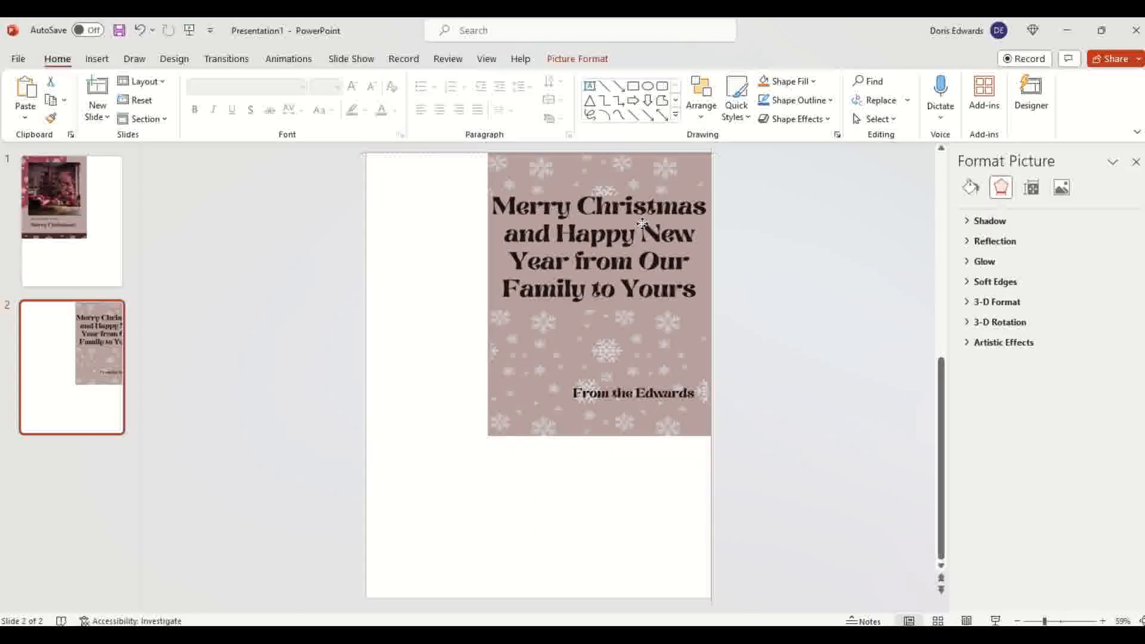
click(757, 260)
Compare the placement of the card pictures on slides 1 and 2, ending on slide 2
click(108, 237)
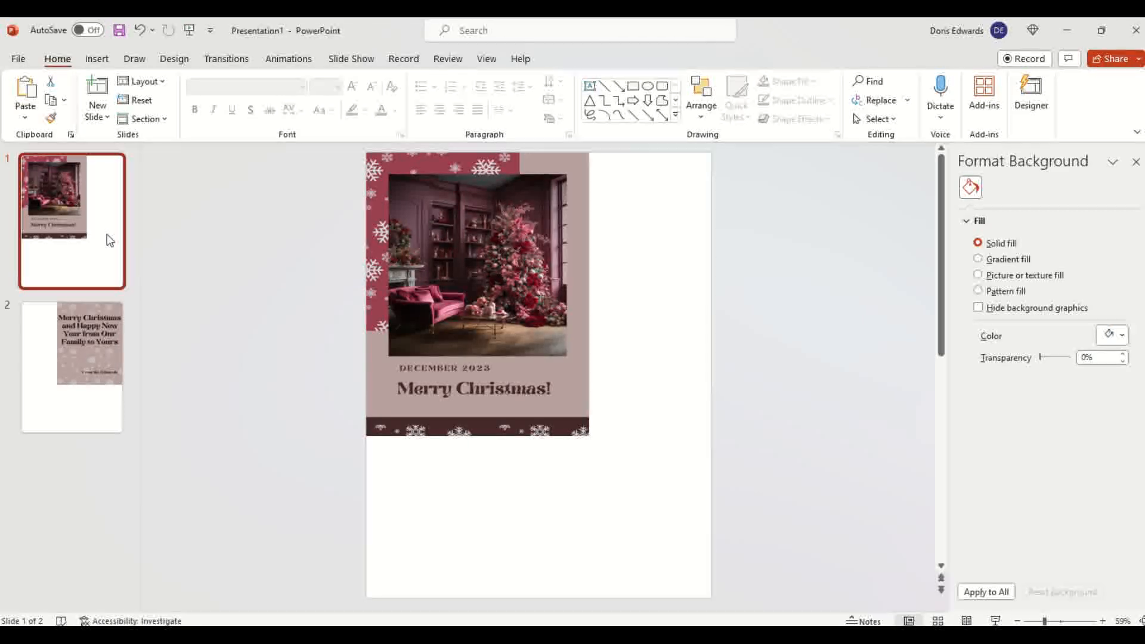
click(115, 423)
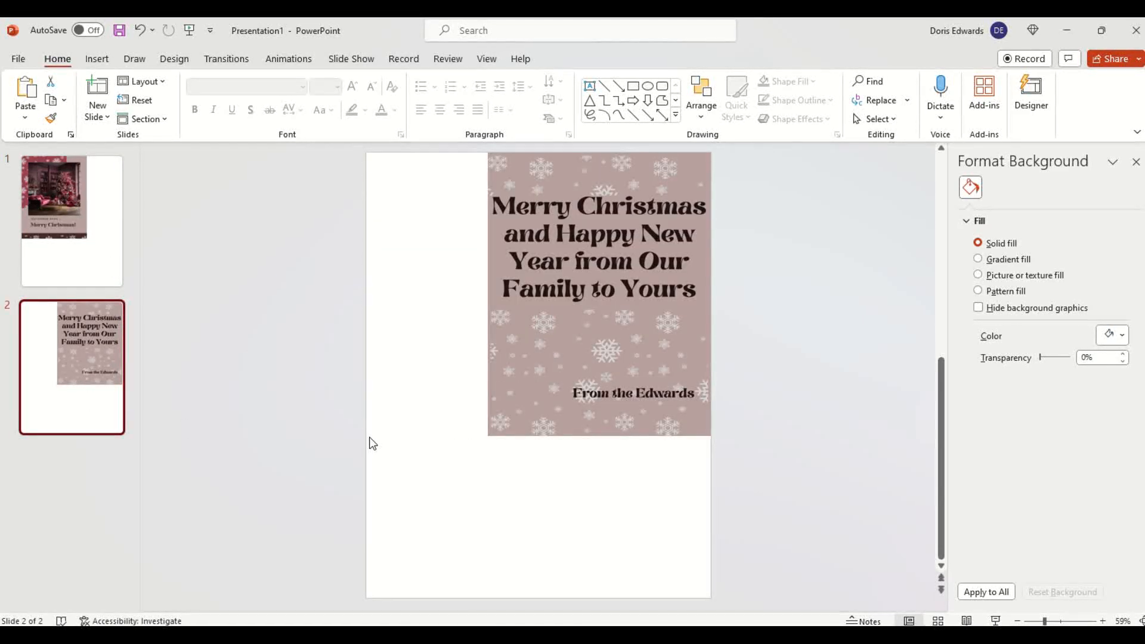
click(108, 208)
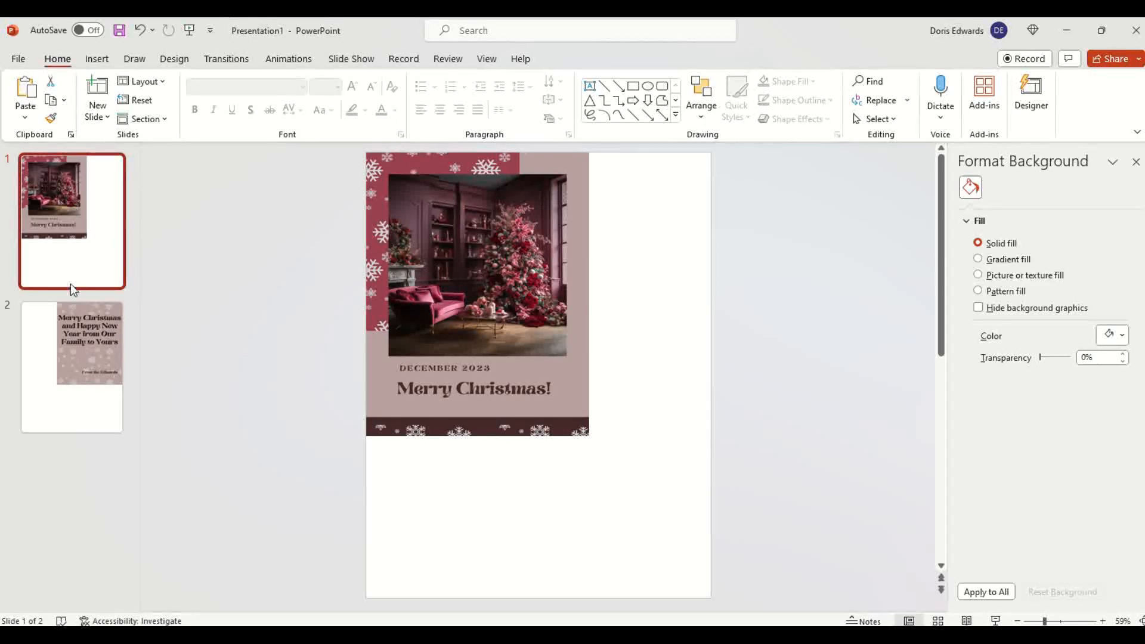
click(102, 391)
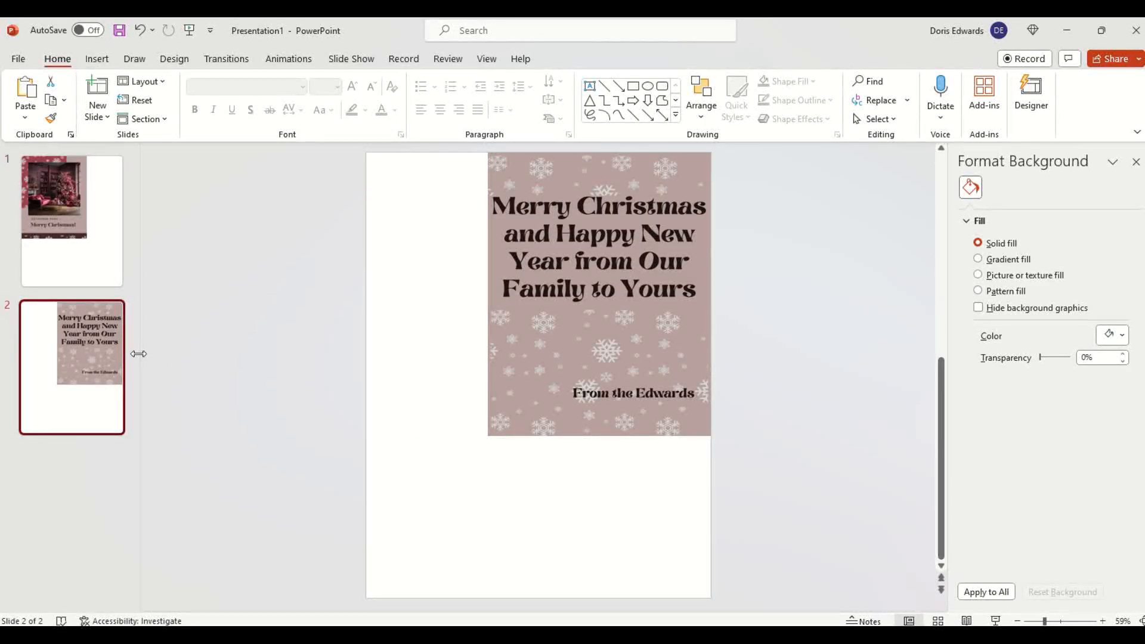
click(70, 222)
click(93, 353)
Open the presentation's print settings and choose the HP OfficeJet Pro 7740 series printer
click(24, 59)
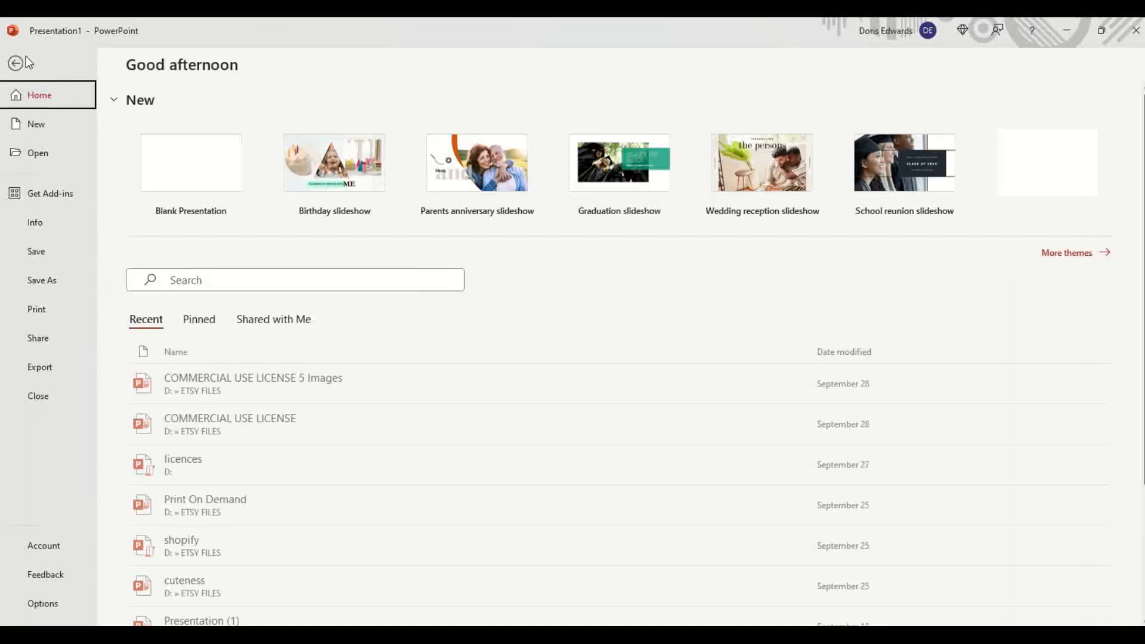
click(45, 309)
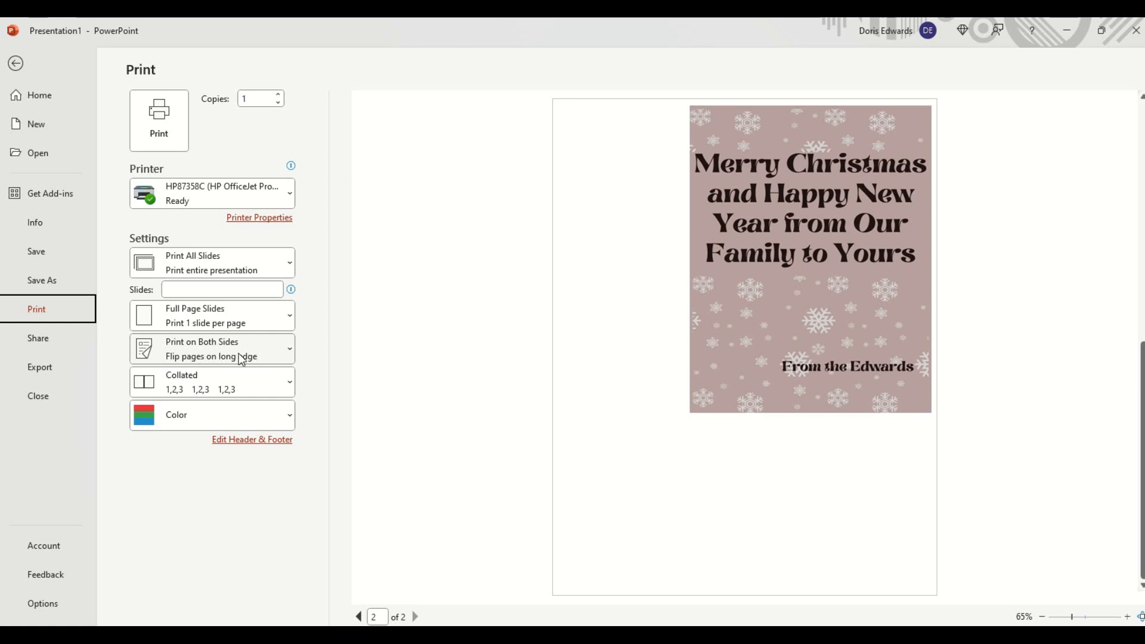
click(288, 197)
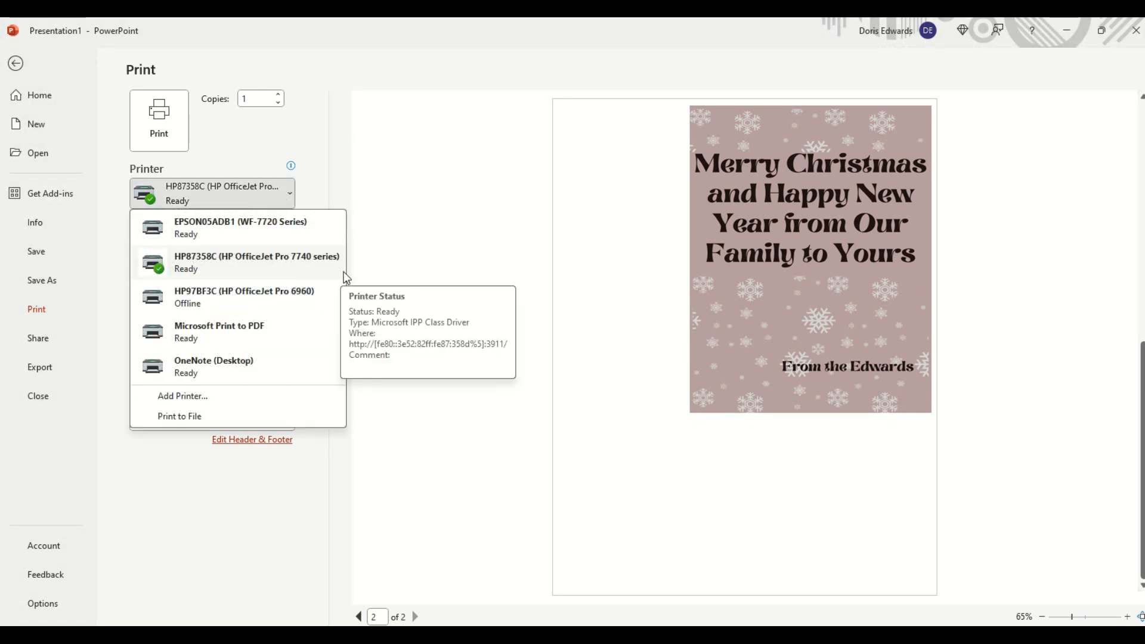
click(291, 266)
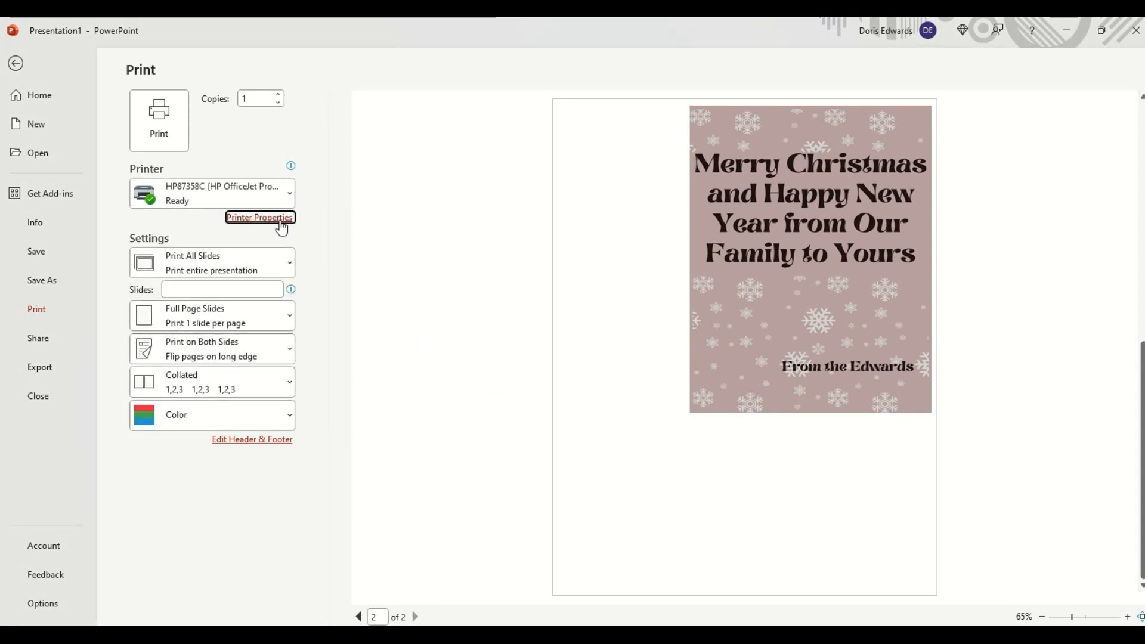
Review the printer's paper quality and two-sided layout properties, and accept them
click(285, 219)
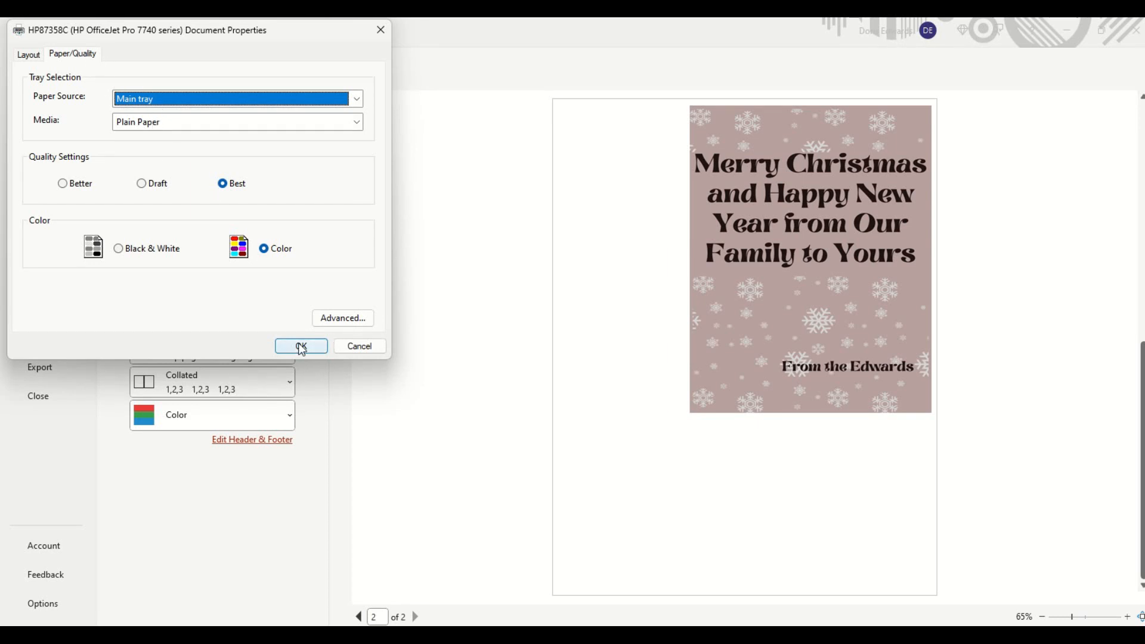
click(30, 55)
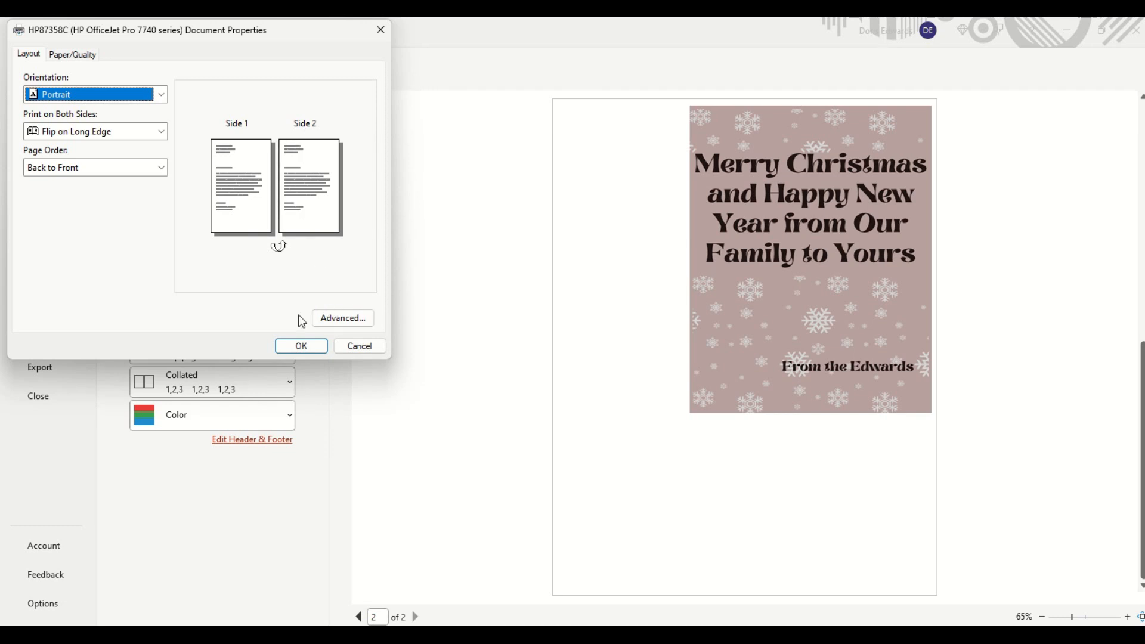
click(300, 347)
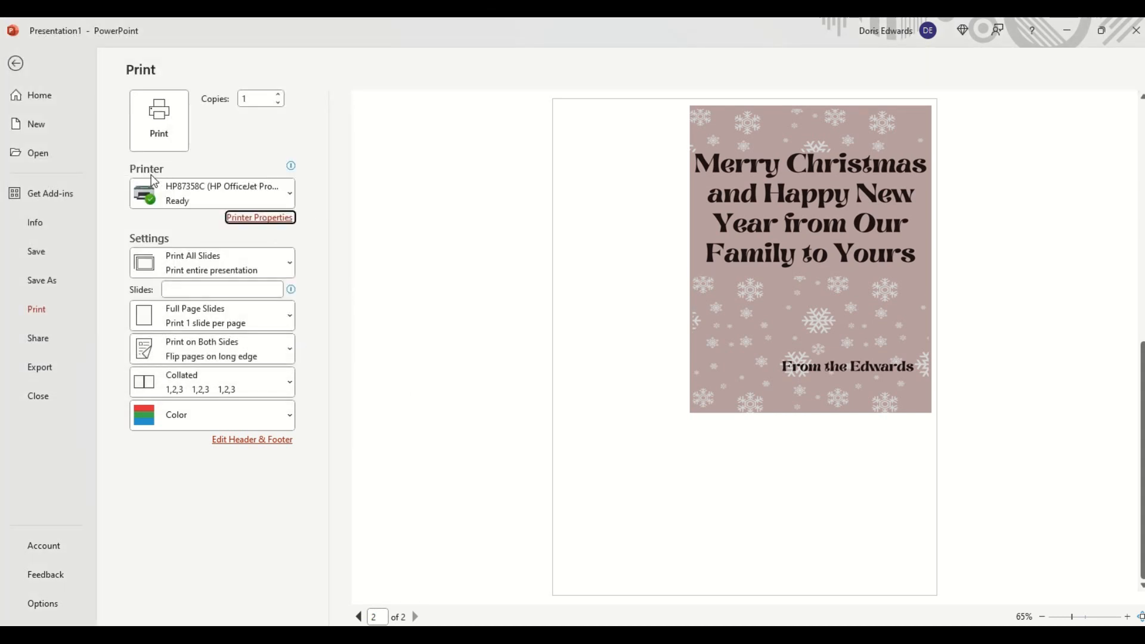